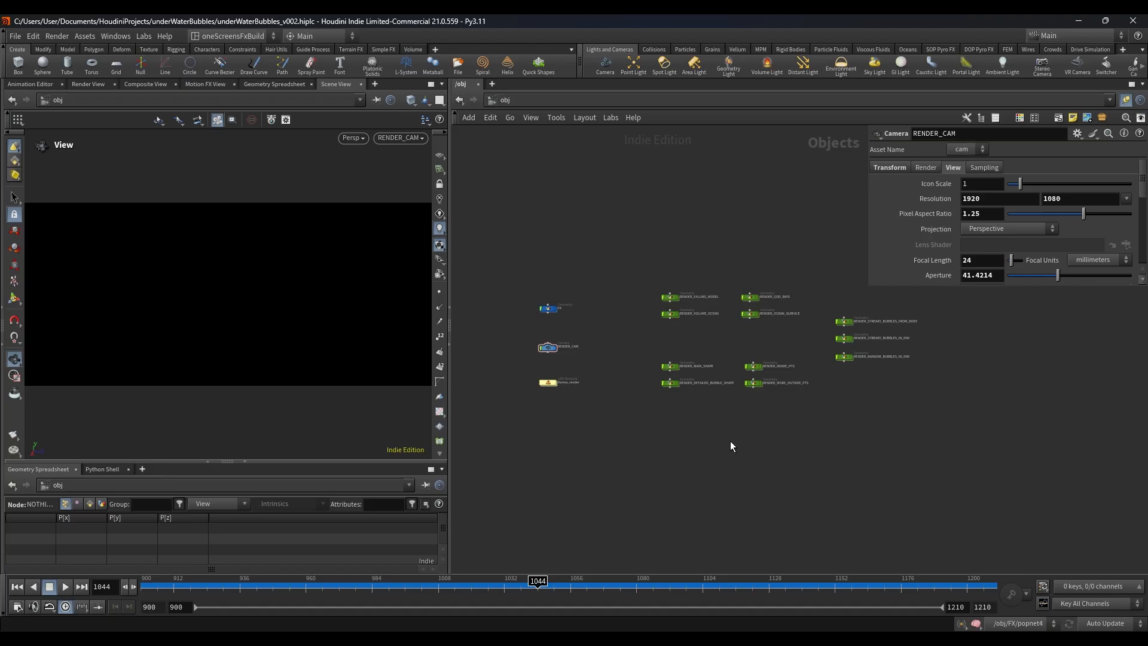
Step: Open the FX geometry object's network from the object level
scroll(579, 314, up, 3)
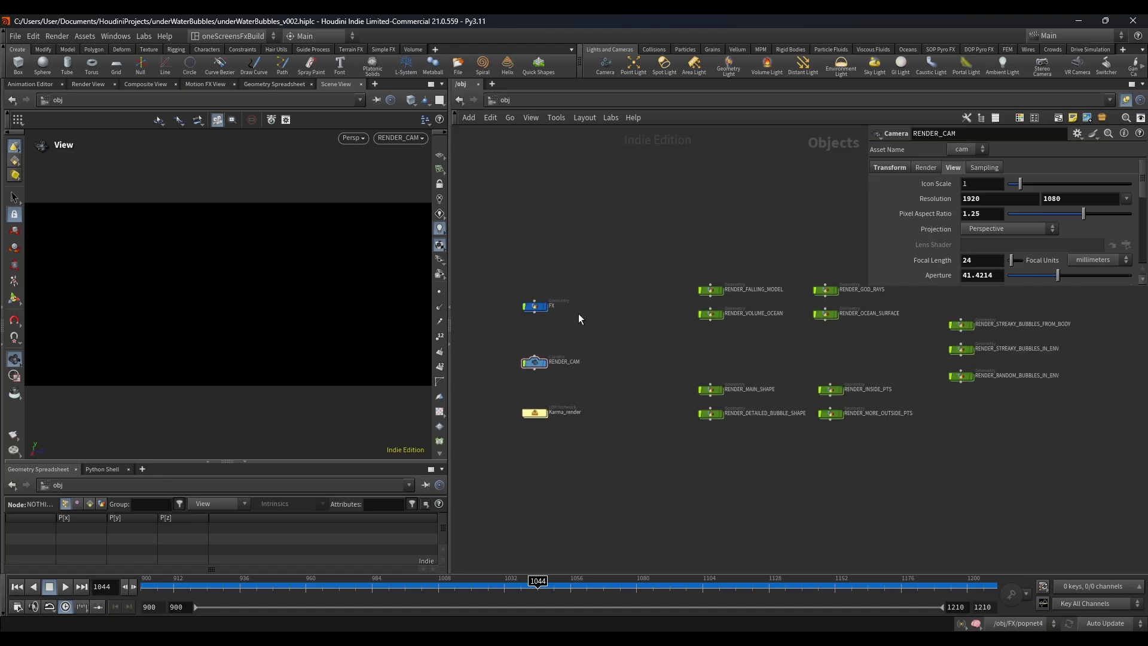
middle_drag(579, 313, 614, 314)
scroll(629, 273, up, 2)
scroll(542, 324, up, 3)
double_click(543, 321)
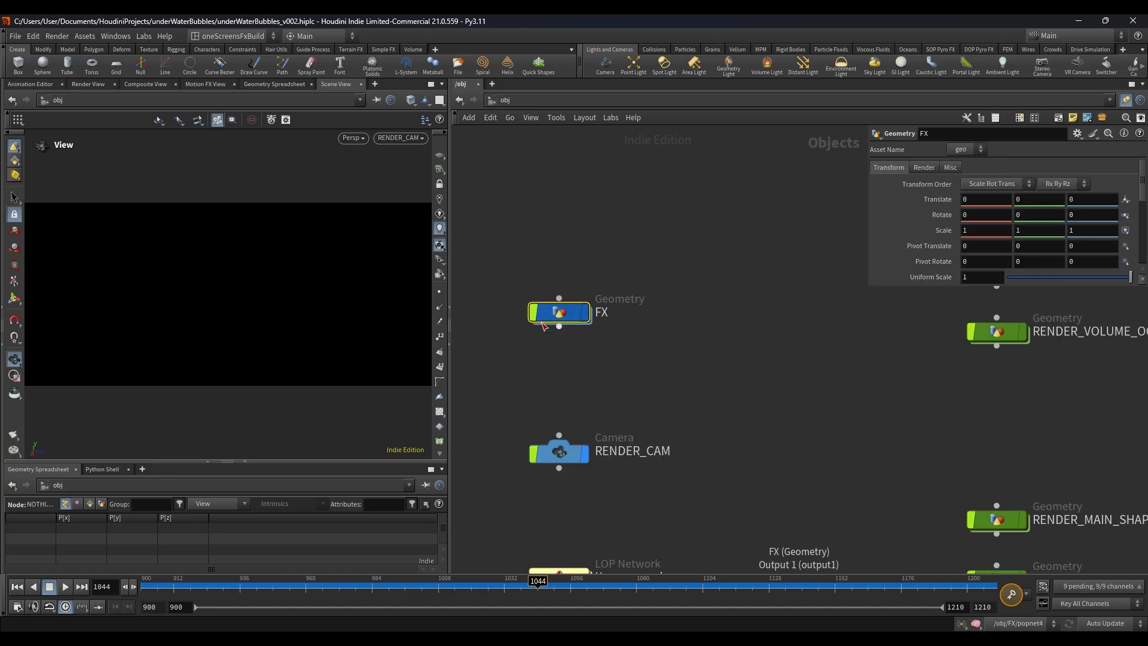
Step: Display the fbxcharacterimport1 node under IN MODEL and inspect the imported character from the front
scroll(759, 340, down, 4)
middle_drag(826, 217, 748, 557)
scroll(649, 314, up, 6)
scroll(666, 363, up, 6)
click(644, 316)
key(r)
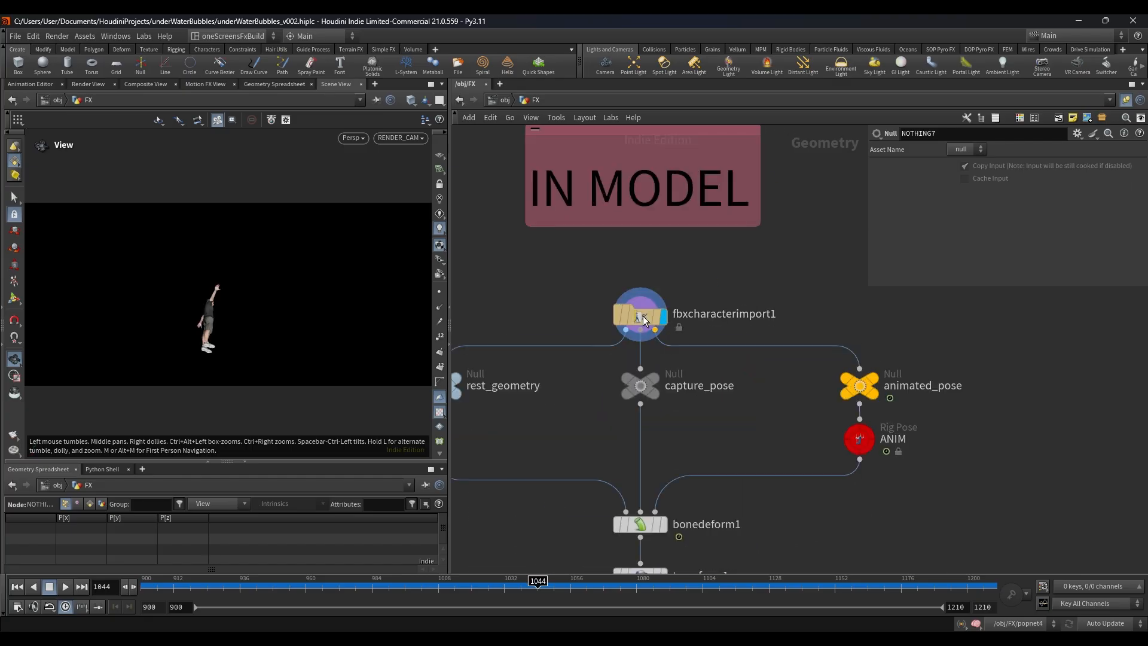
drag(286, 325, 411, 374)
scroll(776, 378, down, 2)
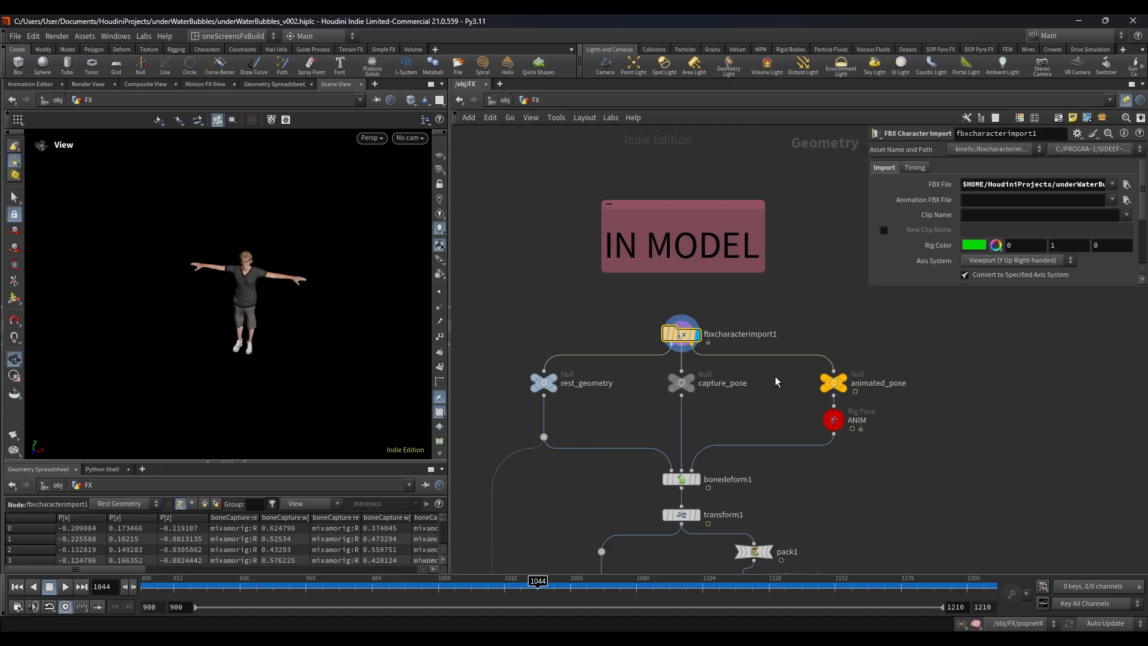
Step: Display the bonedeform1 node's output to view the posed character
middle_drag(666, 439, 714, 375)
scroll(714, 376, up, 2)
scroll(680, 415, down, 2)
scroll(681, 416, up, 4)
click(770, 442)
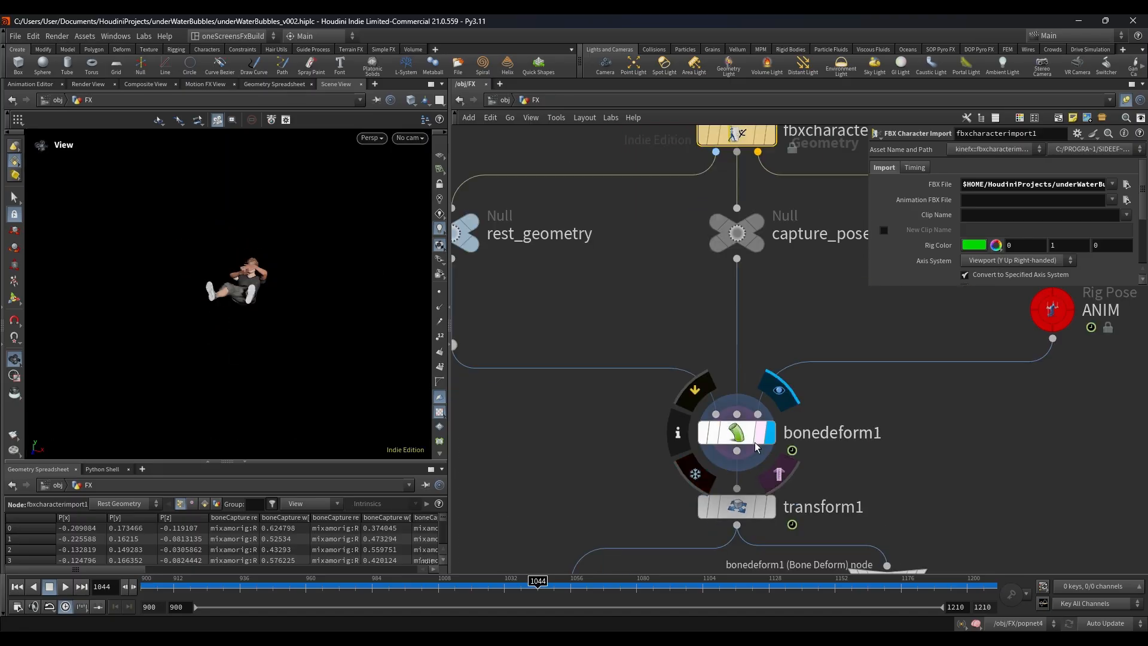
click(755, 442)
Step: Select the ANIM rig pose node and play through the character's animation before stopping playback
scroll(800, 429, down, 3)
middle_drag(871, 431, 695, 454)
scroll(695, 453, up, 3)
drag(724, 312, 952, 358)
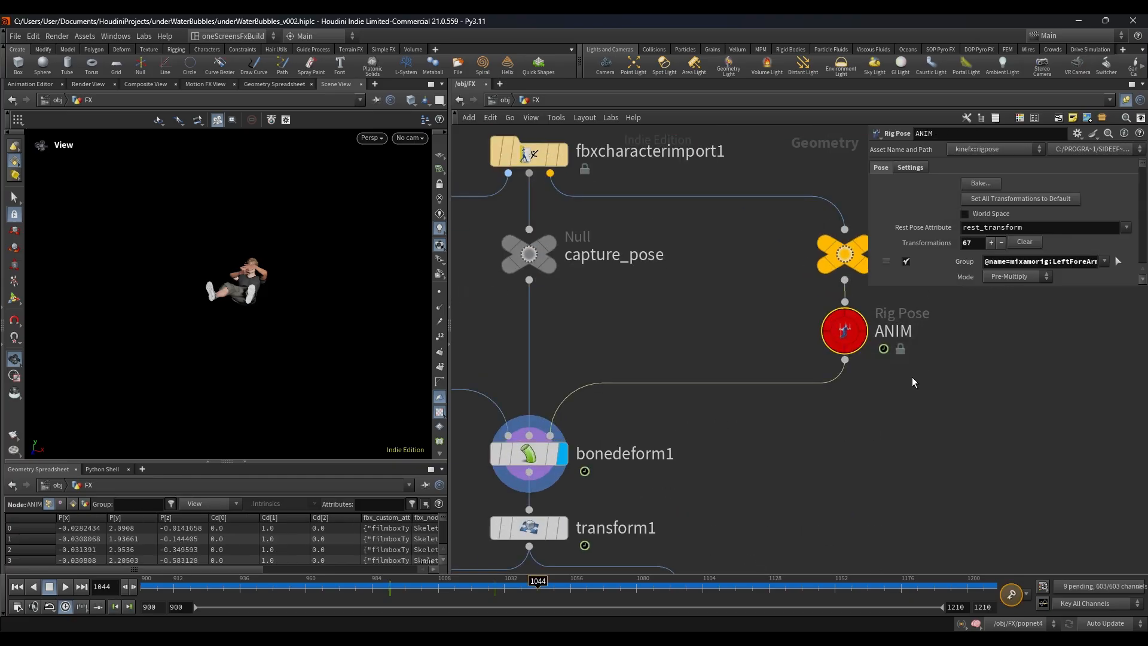
drag(278, 322, 323, 341)
click(64, 588)
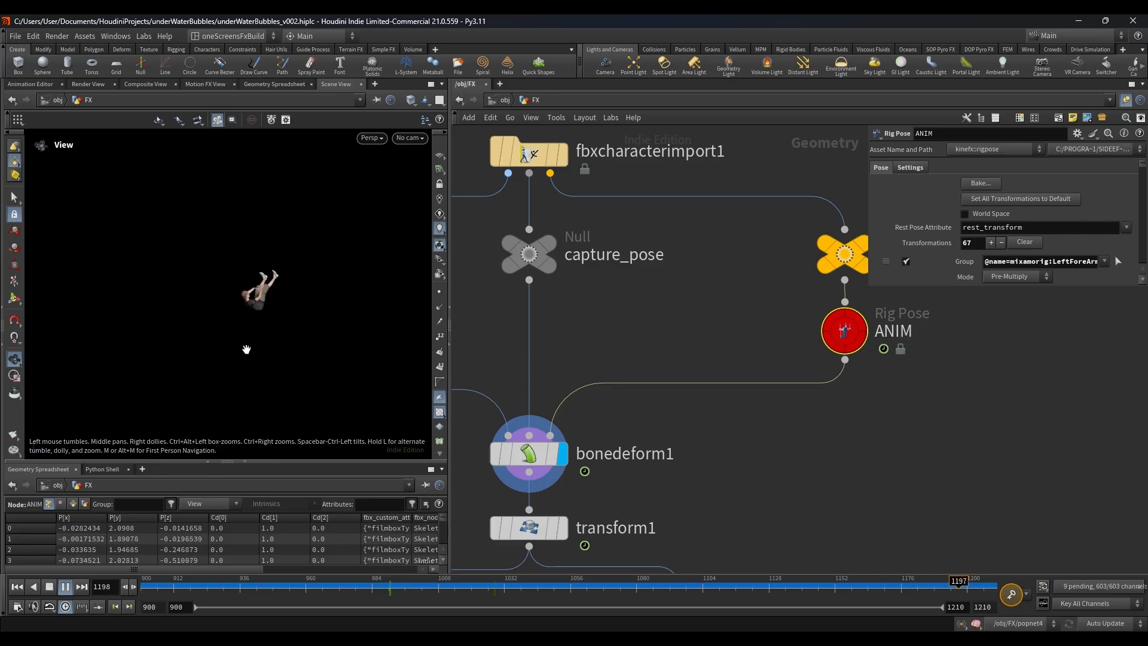
click(65, 587)
Step: Display the pack1 node's output below transform1 and show its parameters
scroll(781, 461, down, 4)
middle_drag(782, 468, 766, 298)
scroll(767, 298, down, 2)
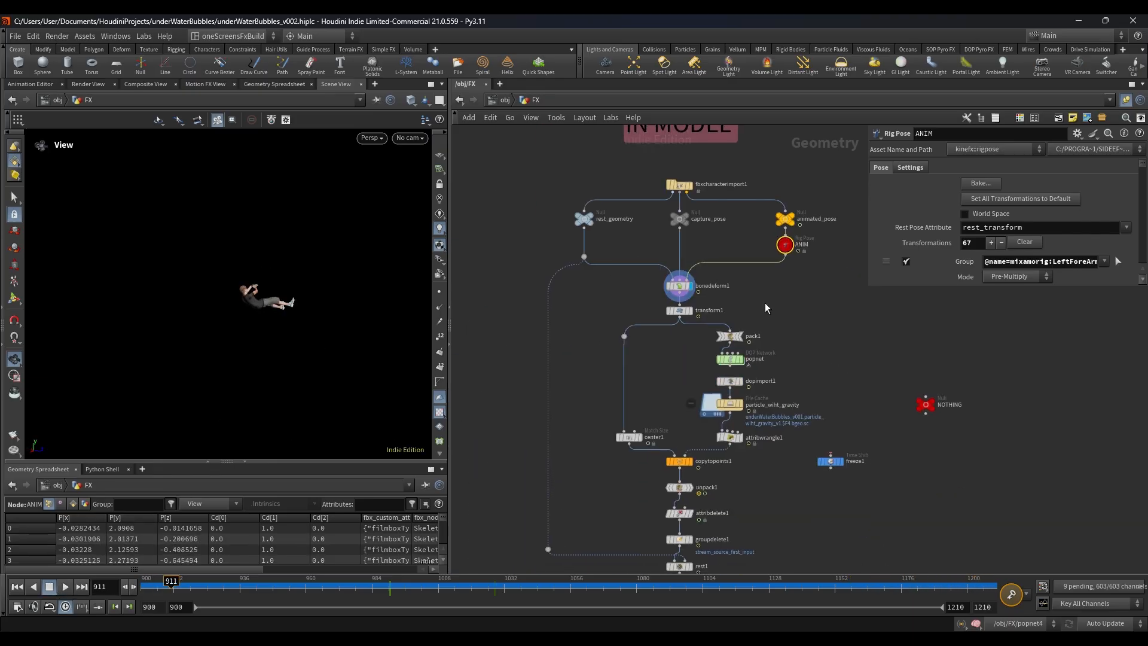
scroll(760, 321, up, 3)
click(727, 346)
click(709, 345)
Step: Display the particle_wiht_gravity file cache, show its parameters and briefly play back its simulation
scroll(811, 366, down, 3)
middle_drag(811, 366, 795, 325)
scroll(777, 371, up, 3)
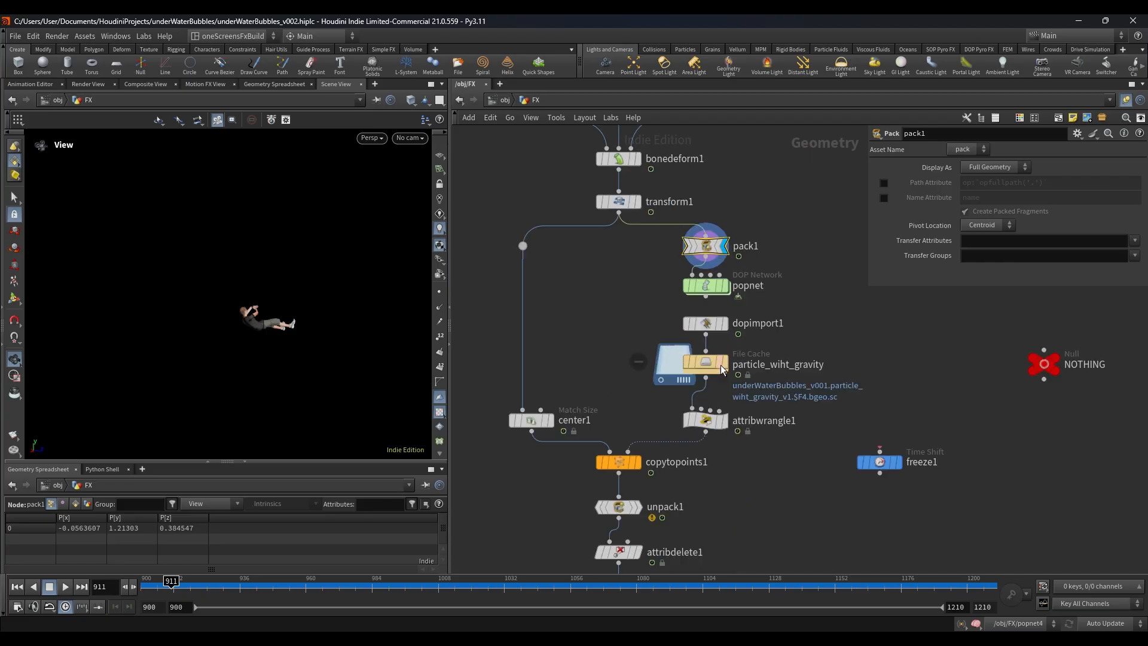
click(724, 363)
click(703, 367)
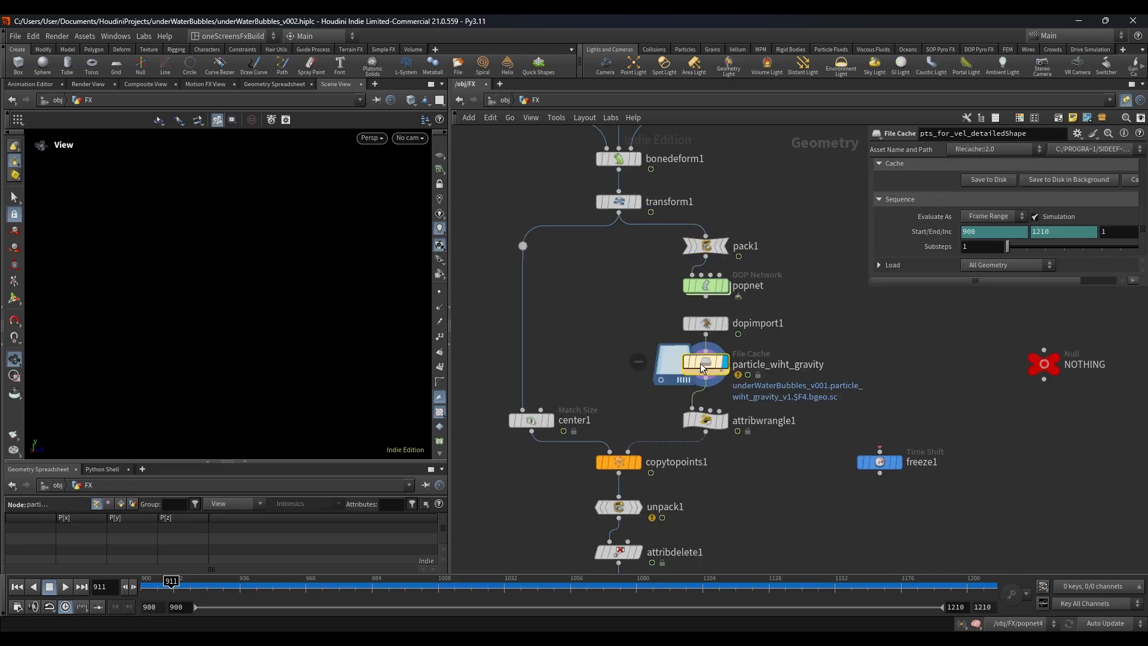
click(65, 587)
click(50, 586)
Step: Display copytopoints1, frame the copied character in the viewport and play its falling animation
scroll(611, 370, down, 3)
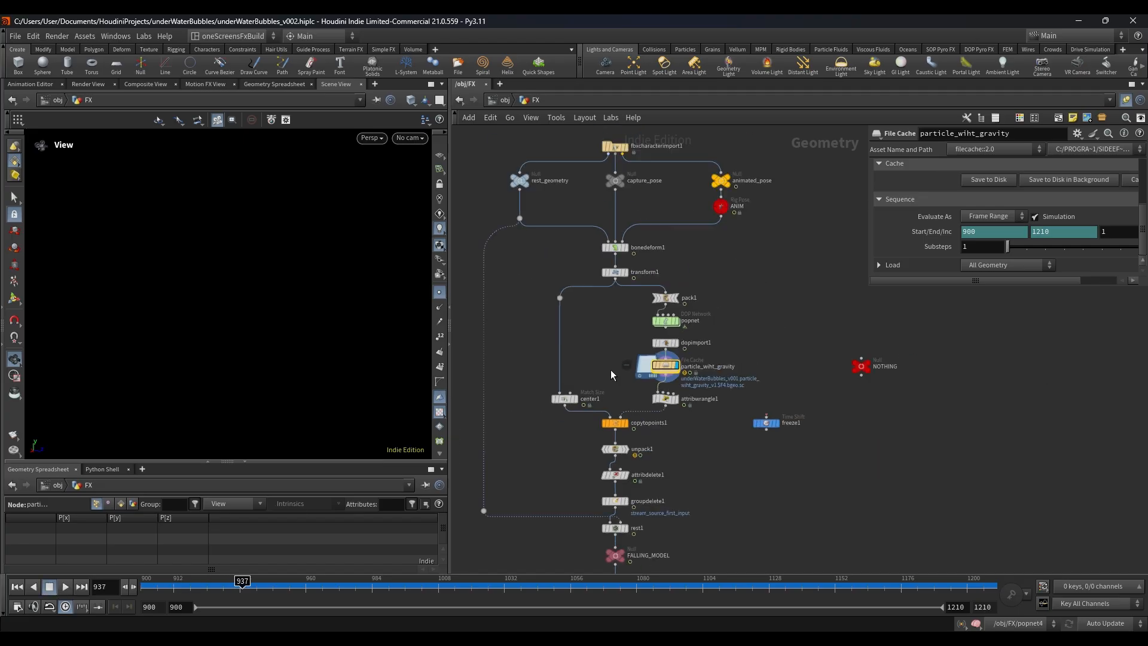
scroll(599, 520, up, 5)
click(628, 382)
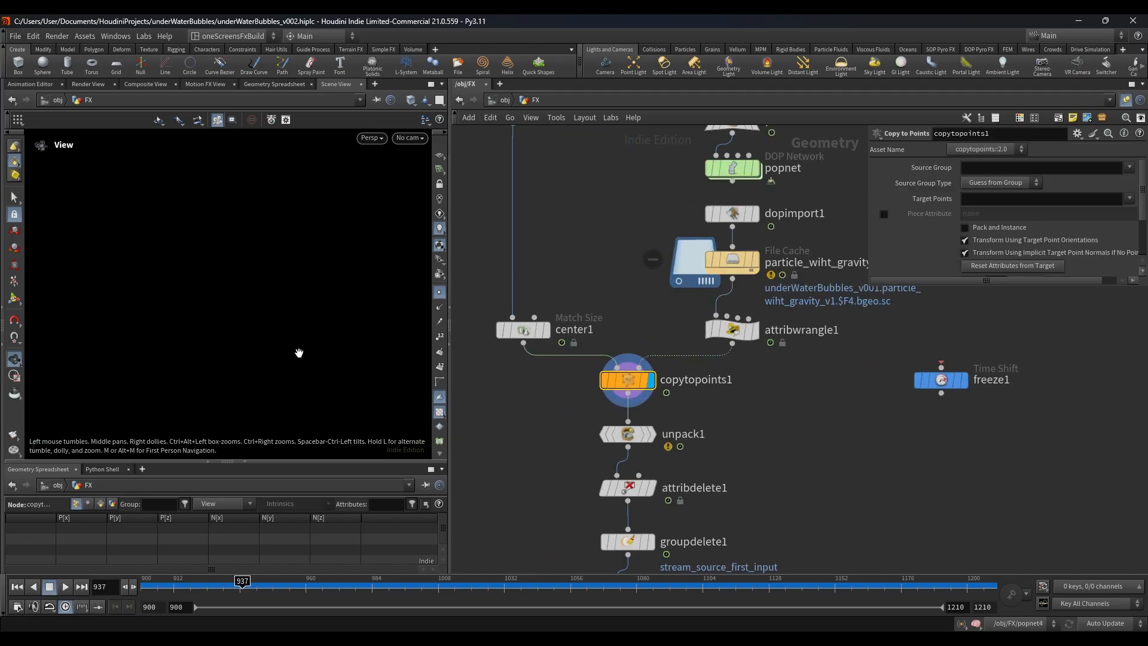
drag(494, 586, 512, 587)
key(space+g)
drag(177, 274, 174, 279)
click(65, 587)
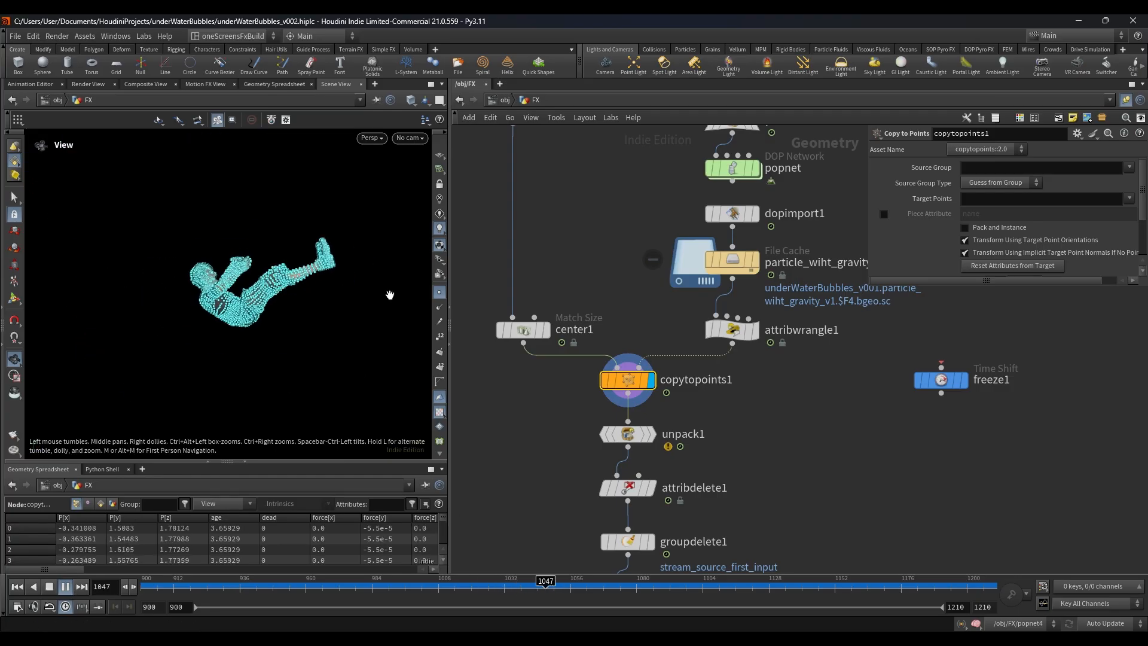
Step: Turn off point display in the viewport and set the playback range to start at frame 990
click(439, 293)
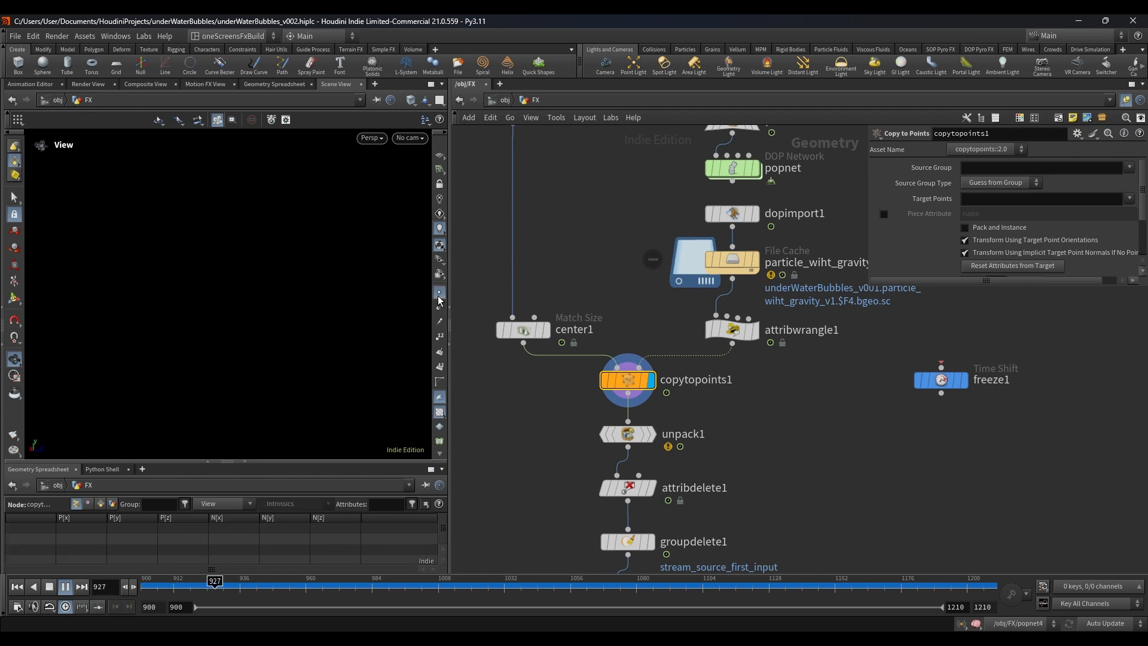
click(54, 585)
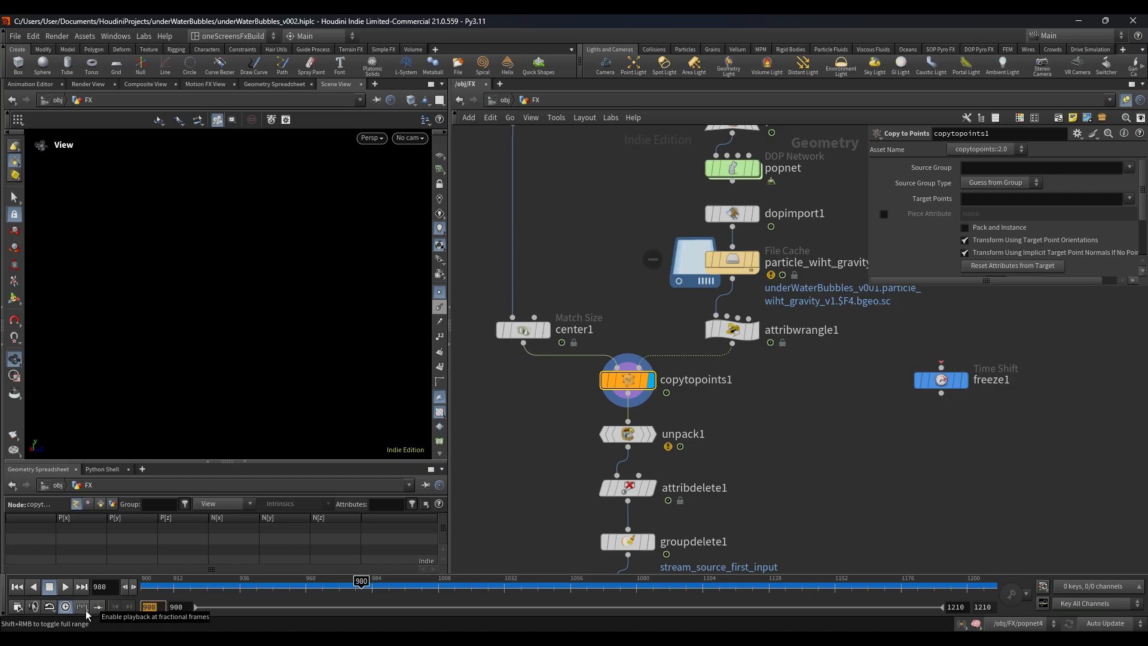
key(Return)
Step: Examine the nodes between copytopoints1 and FALLING_MODEL, and show the parameters of rest1
scroll(541, 411, down, 3)
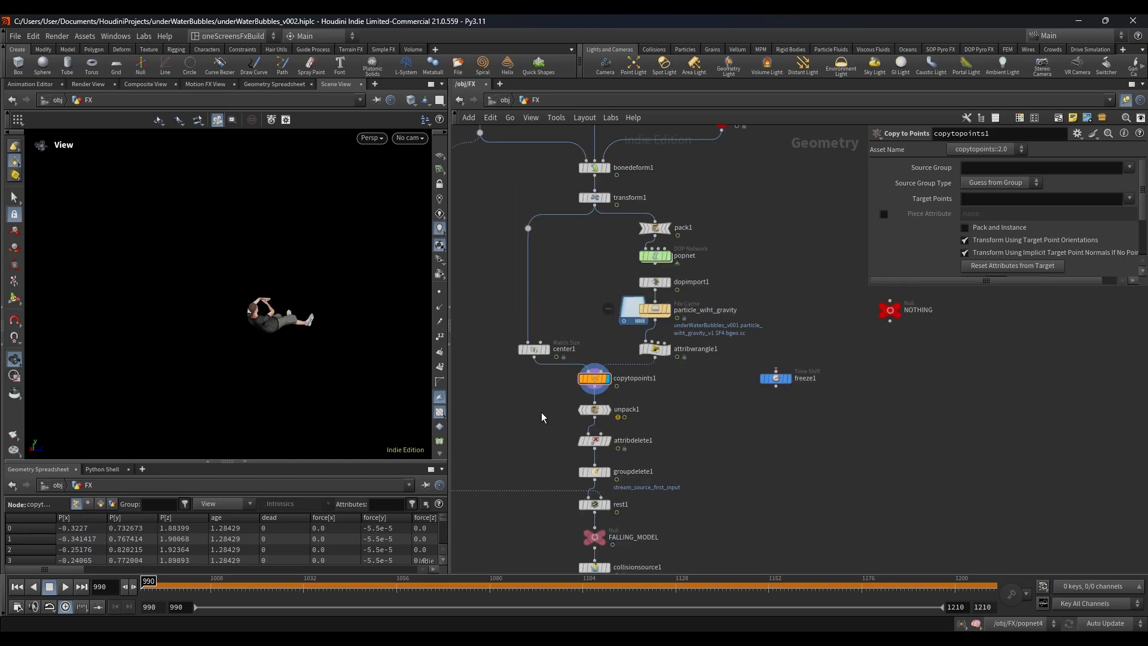
middle_drag(541, 411, 561, 311)
middle_drag(746, 417, 771, 349)
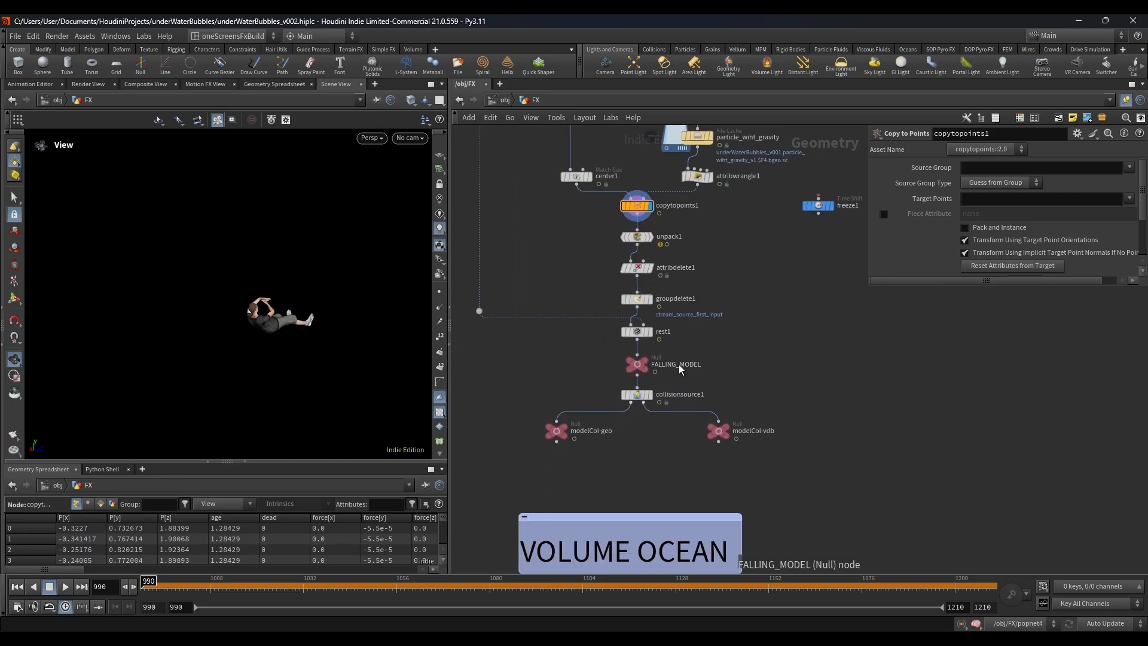
scroll(649, 332, up, 2)
drag(721, 300, 639, 350)
scroll(574, 346, down, 5)
middle_drag(553, 327, 570, 490)
scroll(571, 299, up, 3)
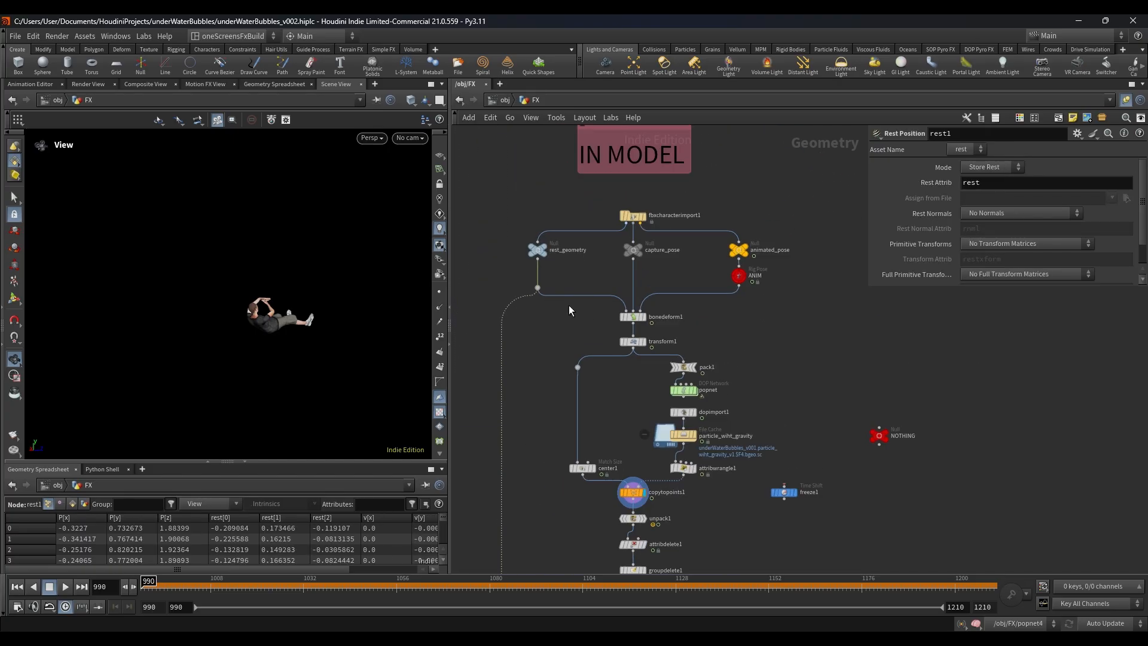
Step: Trace the connection from rest_geometry down to rest1 and display the rest1 output
drag(594, 257, 533, 238)
drag(613, 188, 647, 210)
scroll(571, 299, down, 4)
middle_drag(564, 326, 571, 216)
scroll(605, 374, up, 6)
drag(678, 332, 557, 353)
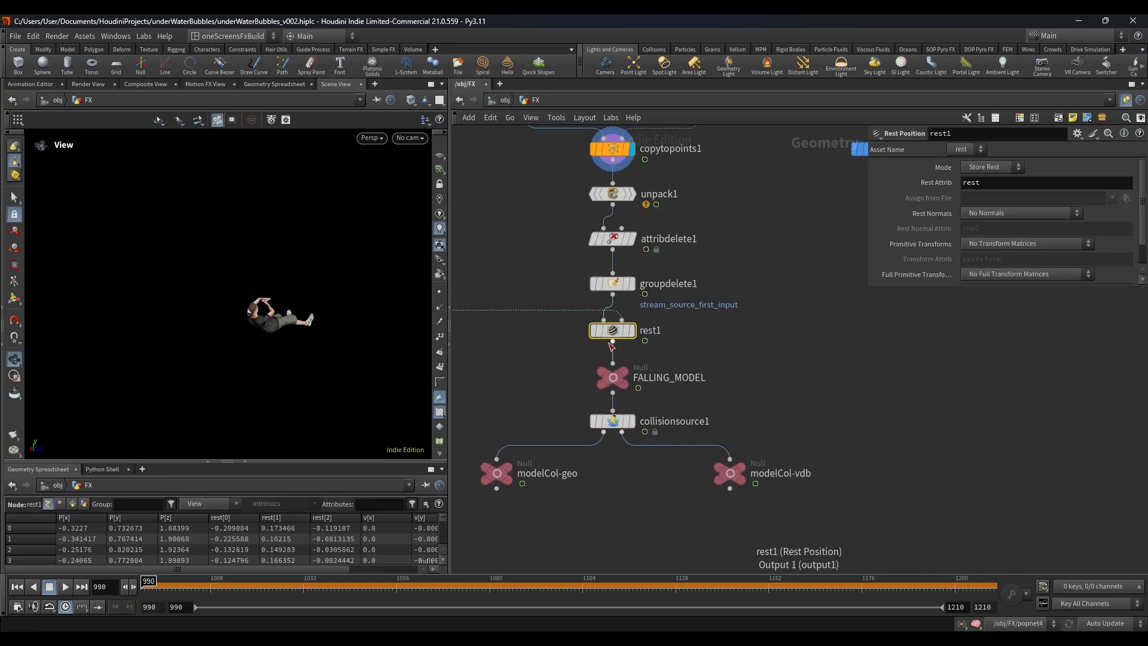
scroll(635, 340, up, 2)
click(633, 336)
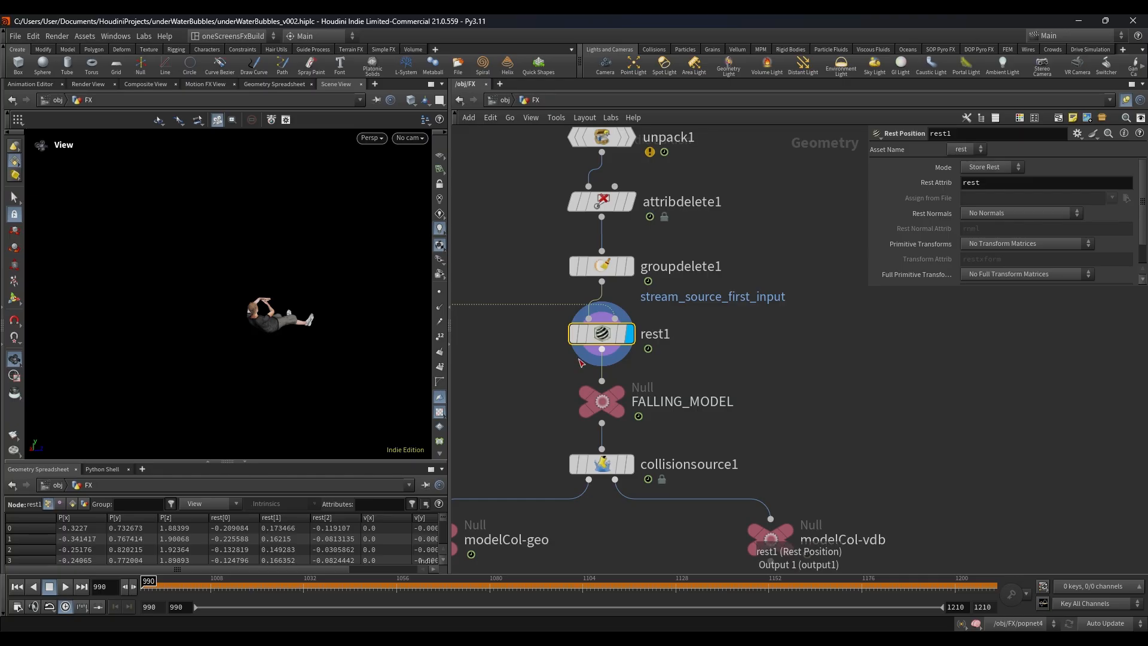
Step: Display box1 under VOLUME OCEAN and fit the whole box in the viewport
scroll(591, 356, down, 6)
middle_drag(648, 400, 685, 301)
scroll(643, 336, up, 5)
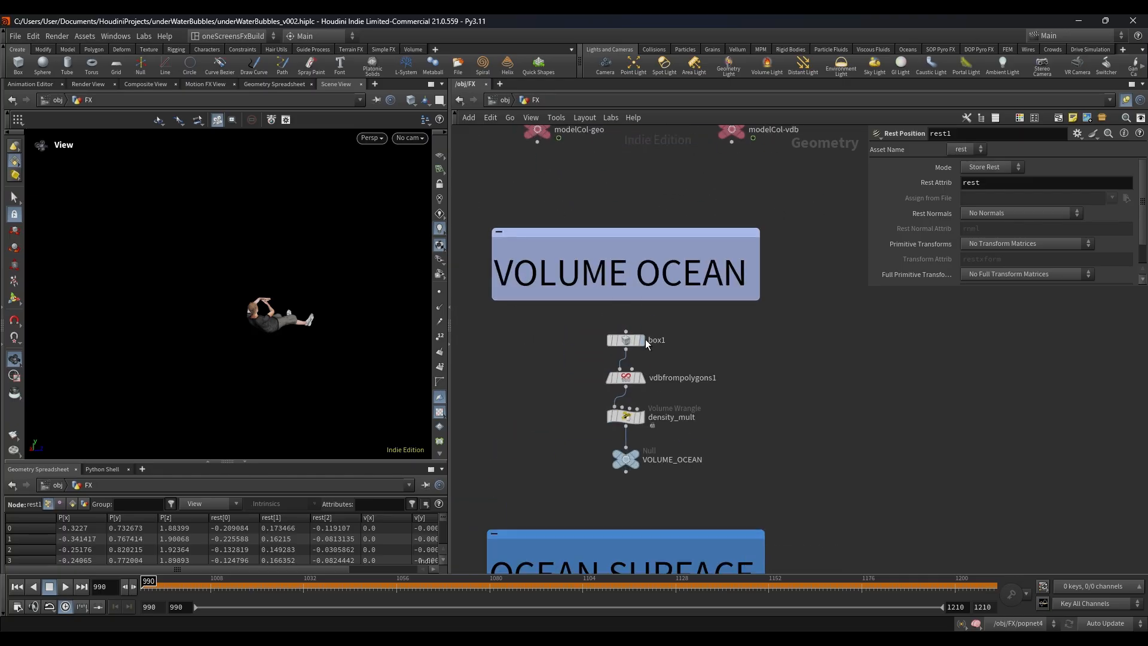
click(641, 338)
key(h)
drag(307, 333, 329, 305)
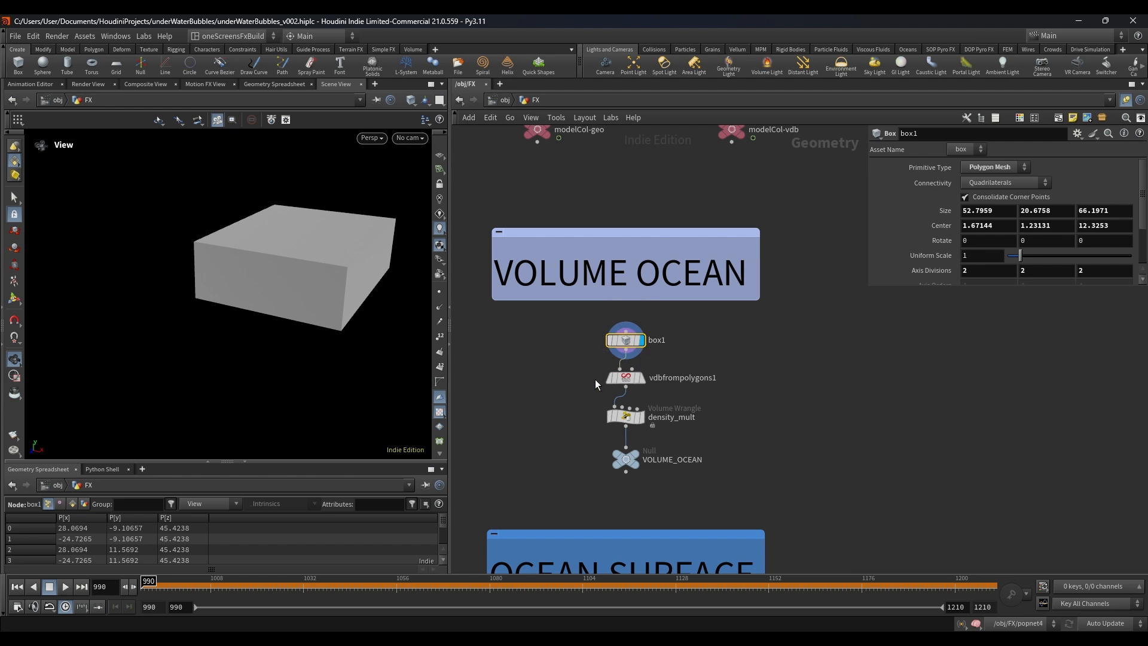
Step: Display vdbfrompolygons1, compare its parameters with those of box1 and inspect the fog volume in the viewport
scroll(594, 379, up, 3)
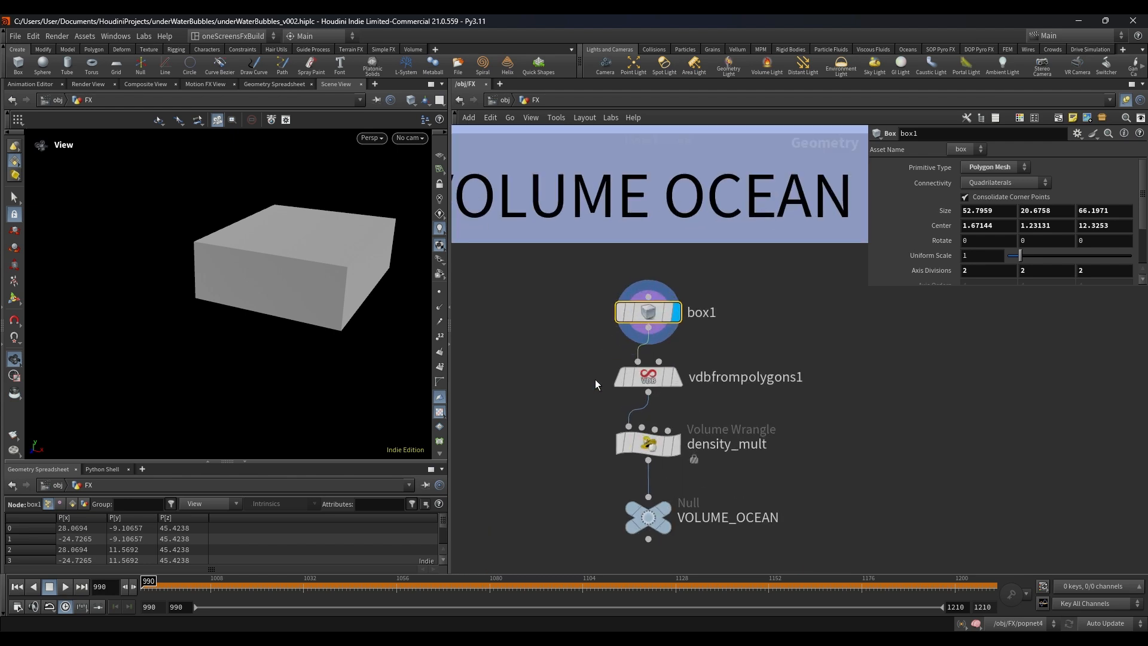
click(675, 382)
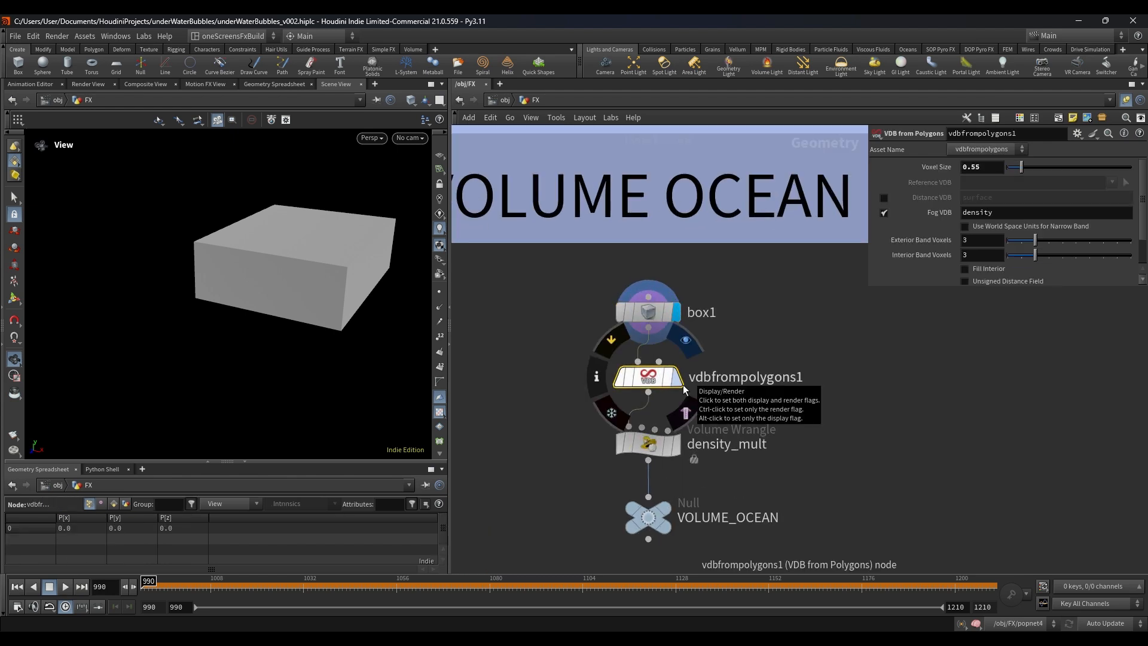
click(677, 378)
click(715, 315)
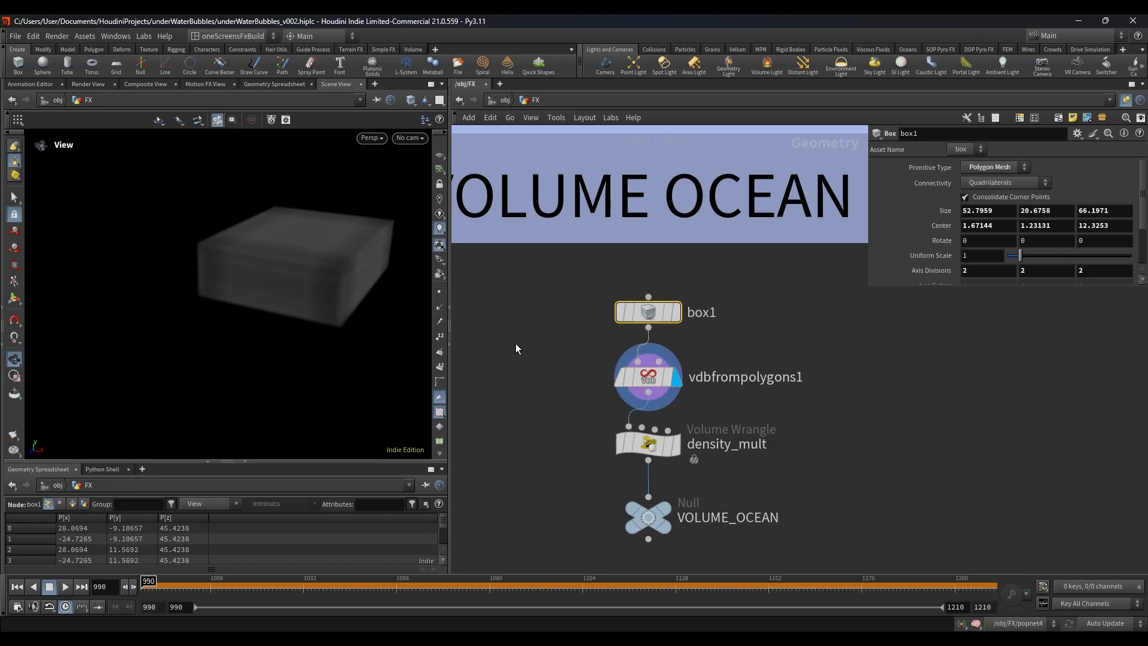
click(649, 377)
scroll(782, 425, down, 3)
middle_drag(827, 460, 813, 404)
drag(349, 288, 727, 364)
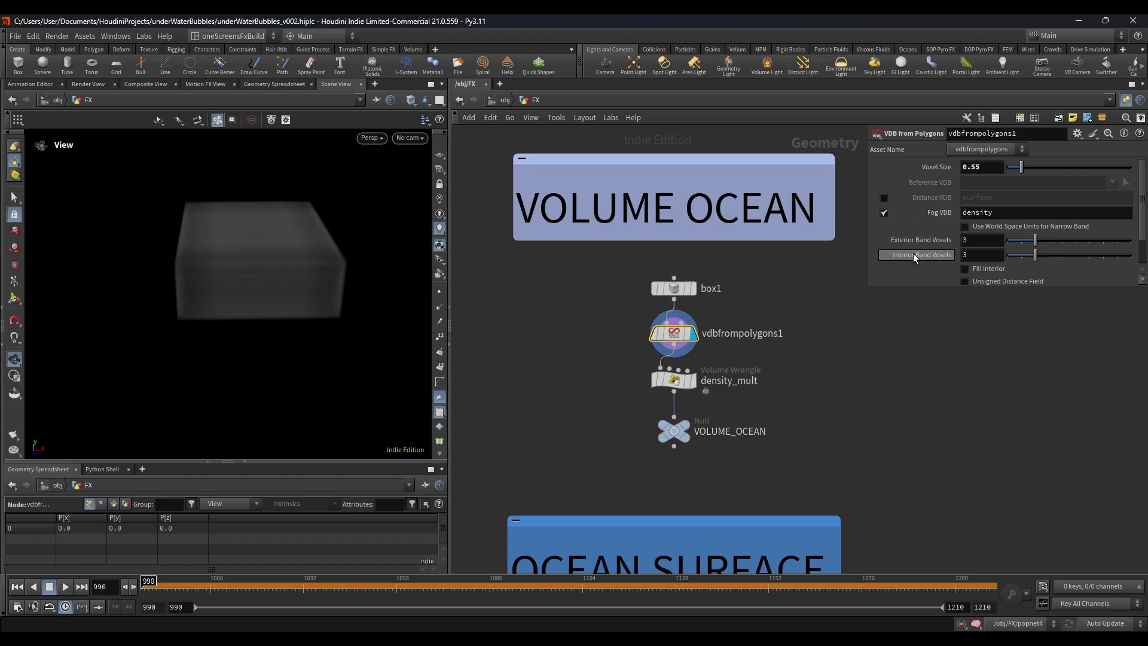
Step: Display the density_mult volume wrangle and inspect its thinned volume in the viewport
scroll(726, 434, up, 3)
click(655, 354)
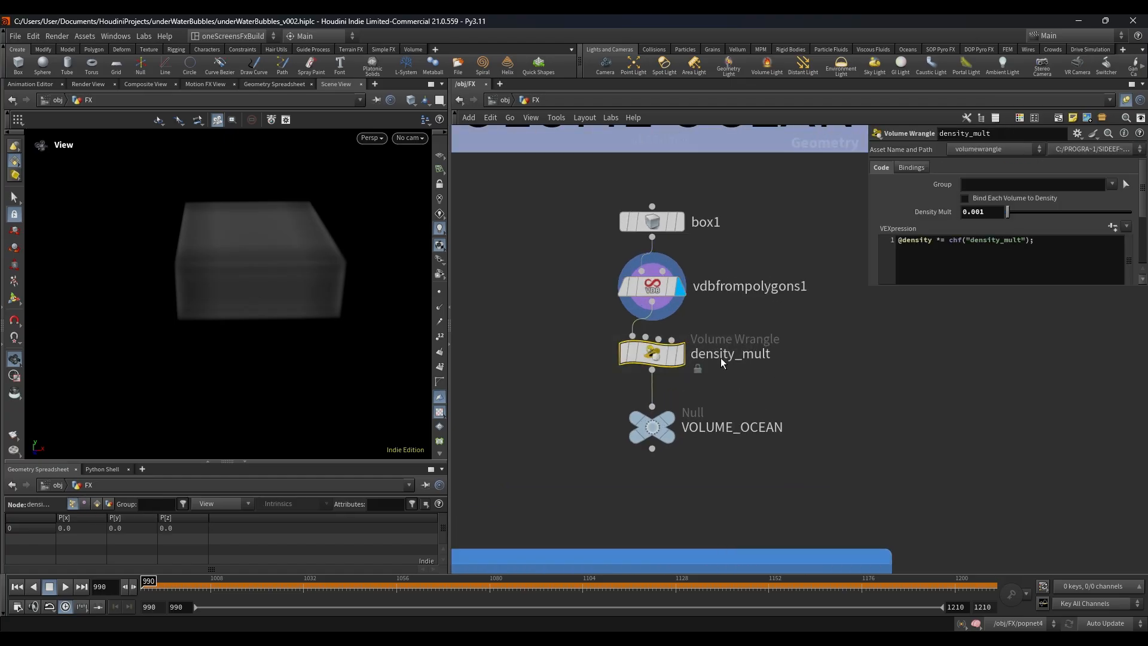
click(681, 354)
drag(218, 322, 240, 281)
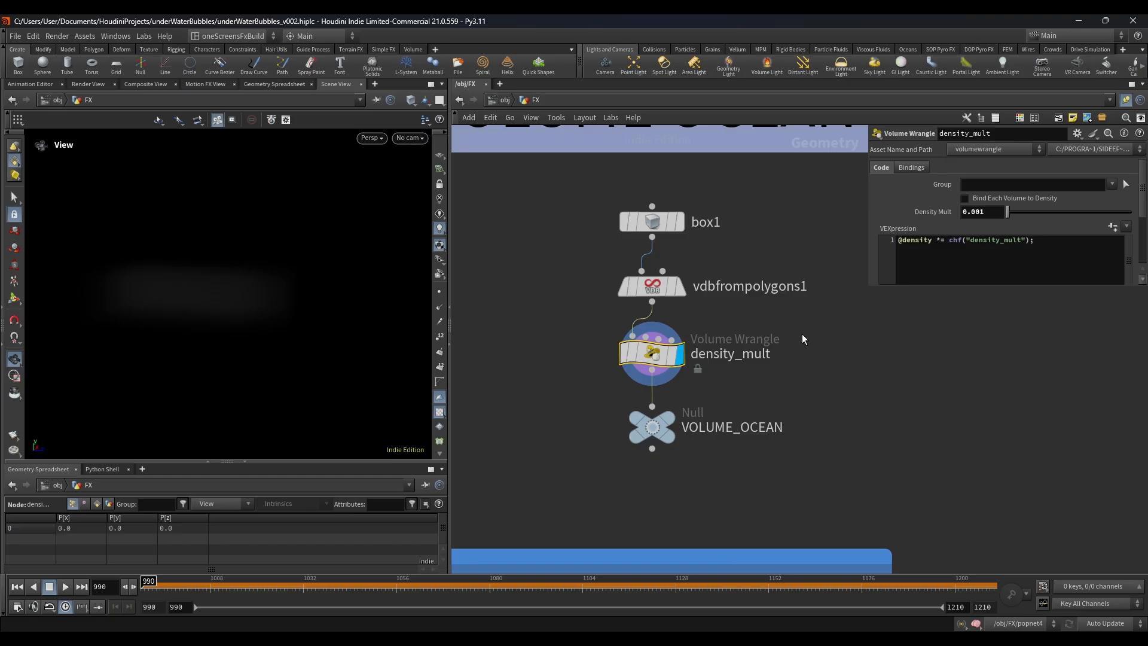
Step: Make the parameter pane narrower and taller, and display grid1 under OCEAN SURFACE with its parameters
scroll(802, 334, down, 5)
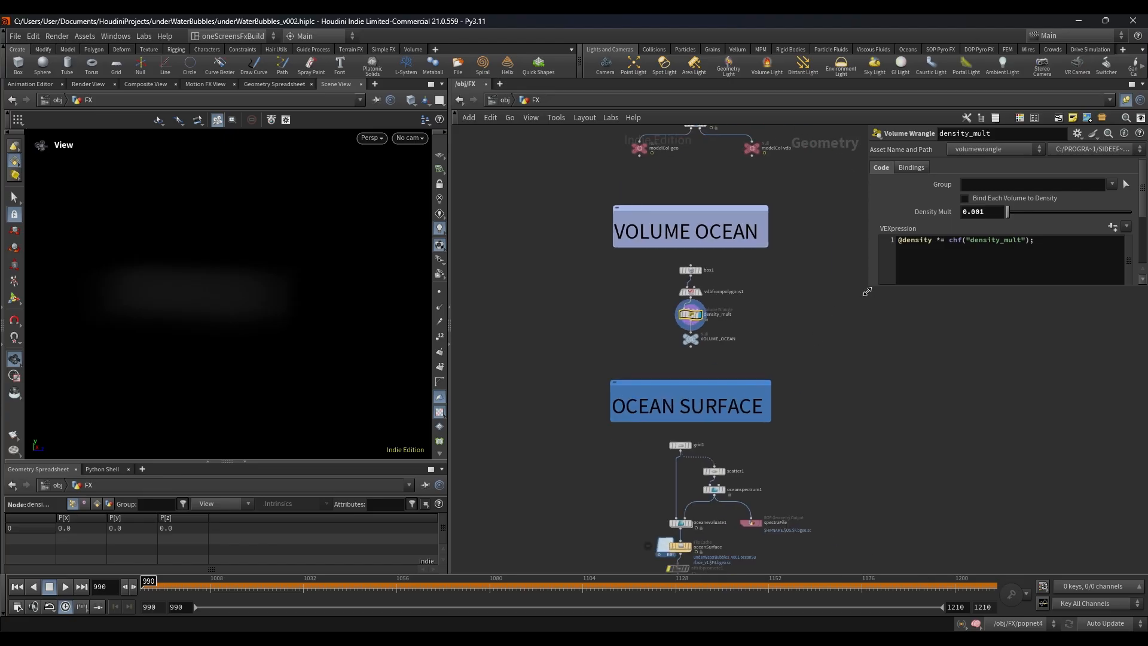
drag(867, 291, 924, 353)
scroll(642, 314, up, 4)
scroll(645, 353, down, 6)
middle_drag(646, 354, 618, 218)
scroll(623, 238, up, 6)
click(643, 272)
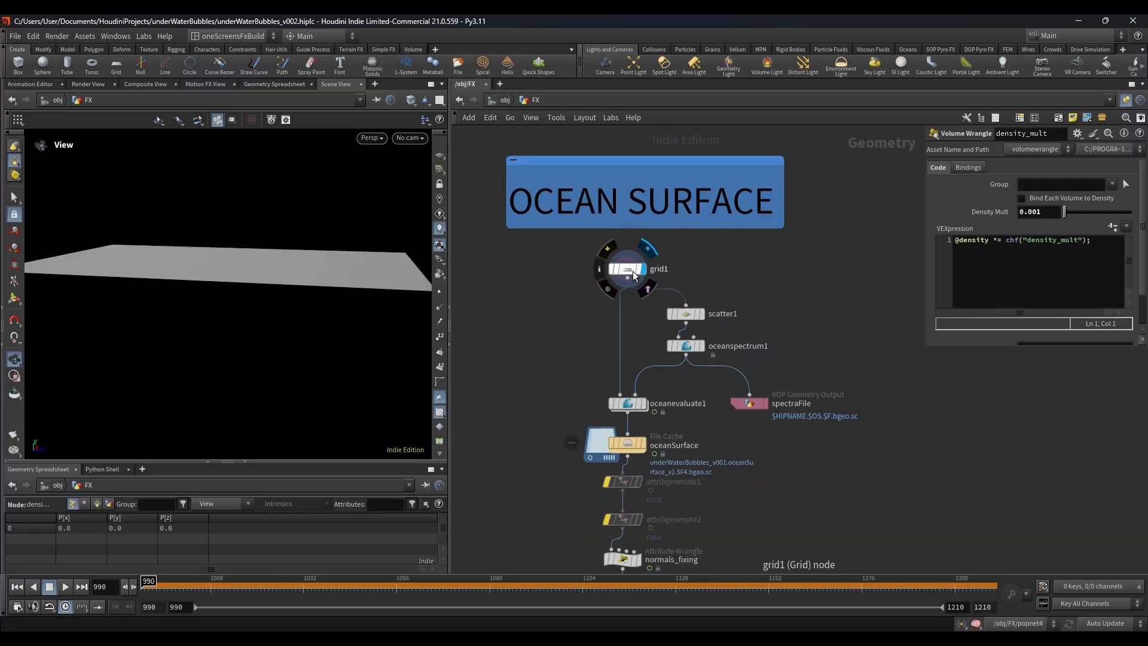
click(632, 271)
scroll(235, 307, down, 5)
middle_drag(249, 345, 257, 297)
scroll(257, 296, down, 3)
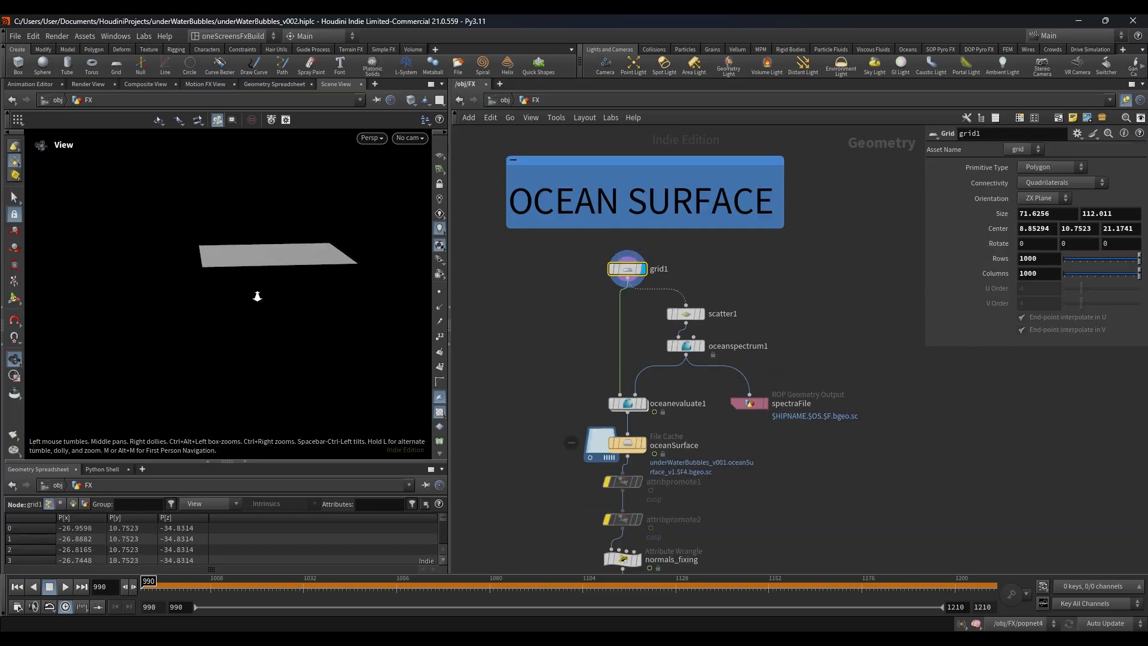
Step: Show the oceanspectrum1 parameters and display the node's output
drag(640, 336, 708, 353)
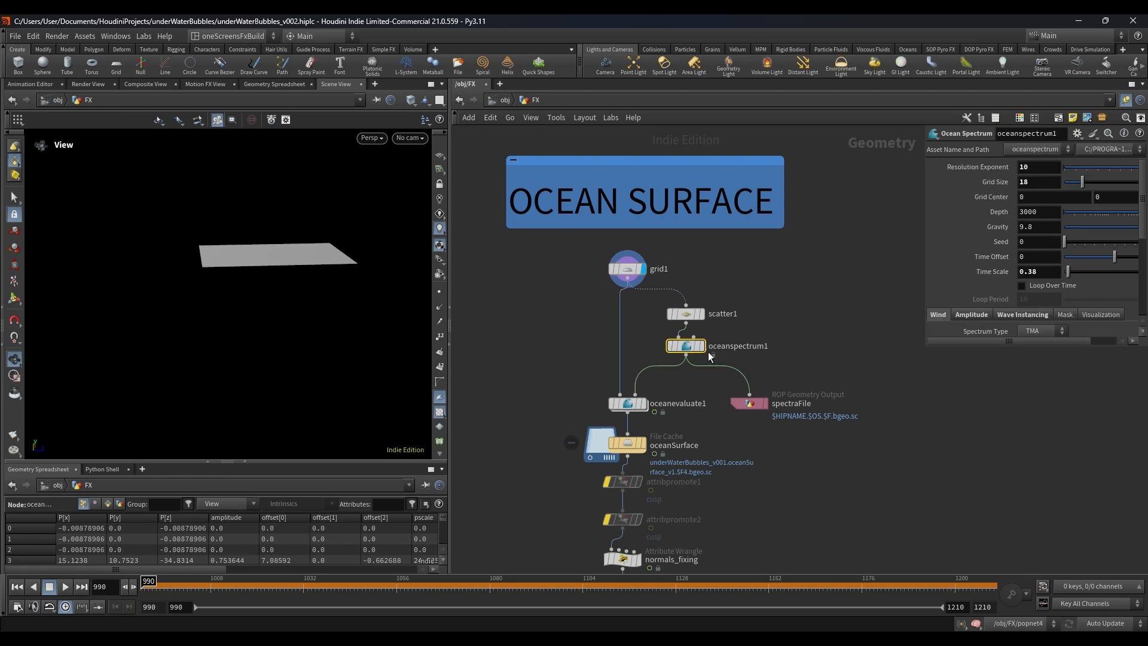
click(702, 346)
drag(783, 325, 632, 376)
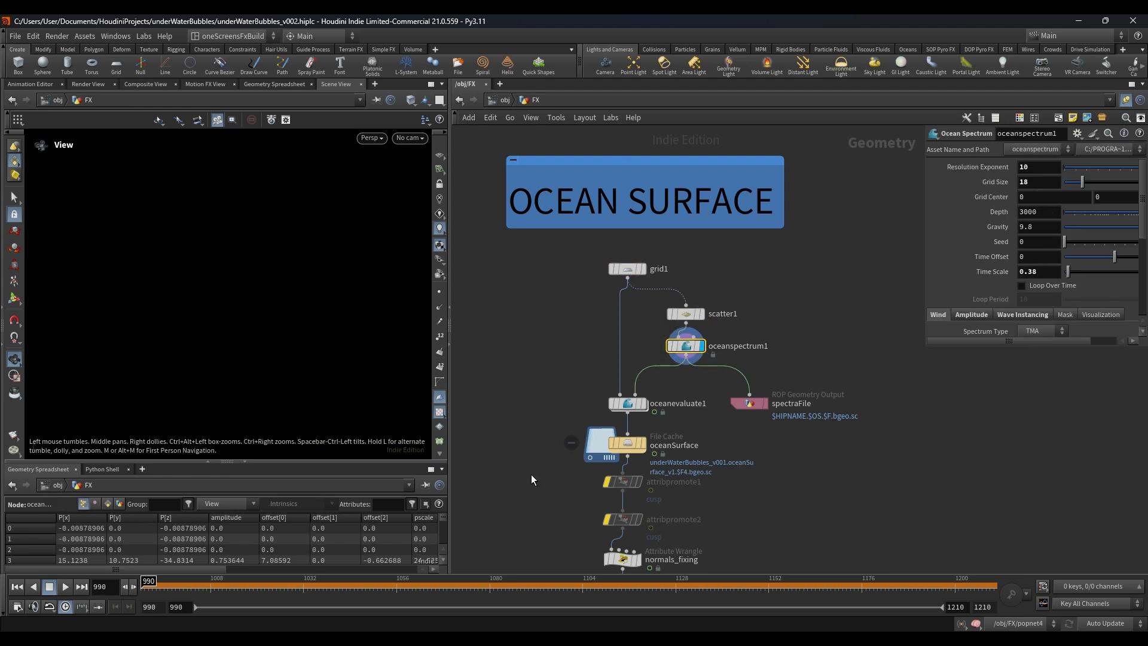
Step: Display oceanevaluate1, show its parameters and inspect the rippled ocean surface from above
click(642, 403)
click(627, 403)
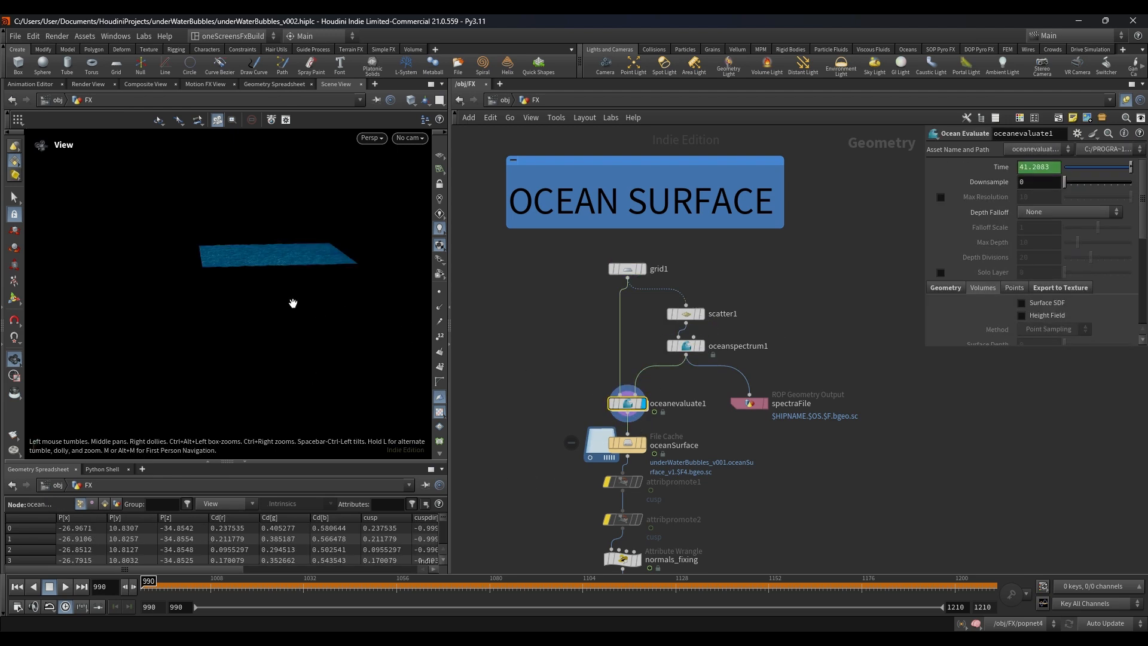
drag(233, 297, 246, 251)
right_drag(246, 251, 418, 269)
middle_drag(343, 329, 318, 306)
right_drag(318, 307, 317, 343)
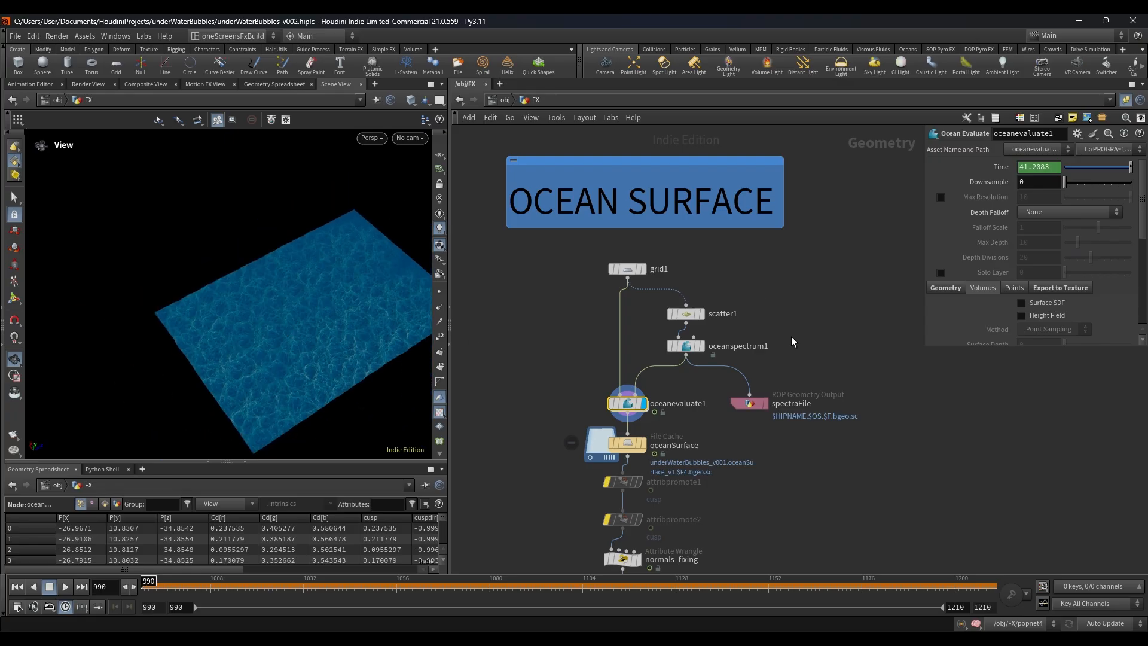
Step: Show the oceanspectrum1 parameters in a larger pane and preview the ocean animation from frame 990 and around frame 1075
click(698, 349)
drag(925, 348, 886, 455)
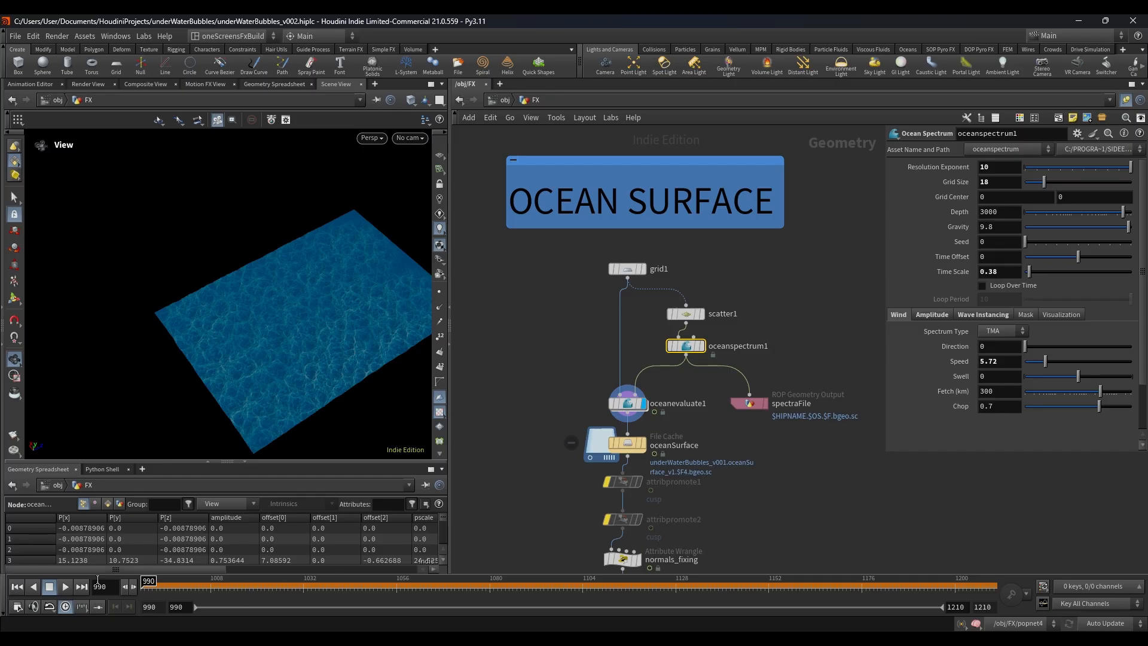
click(60, 588)
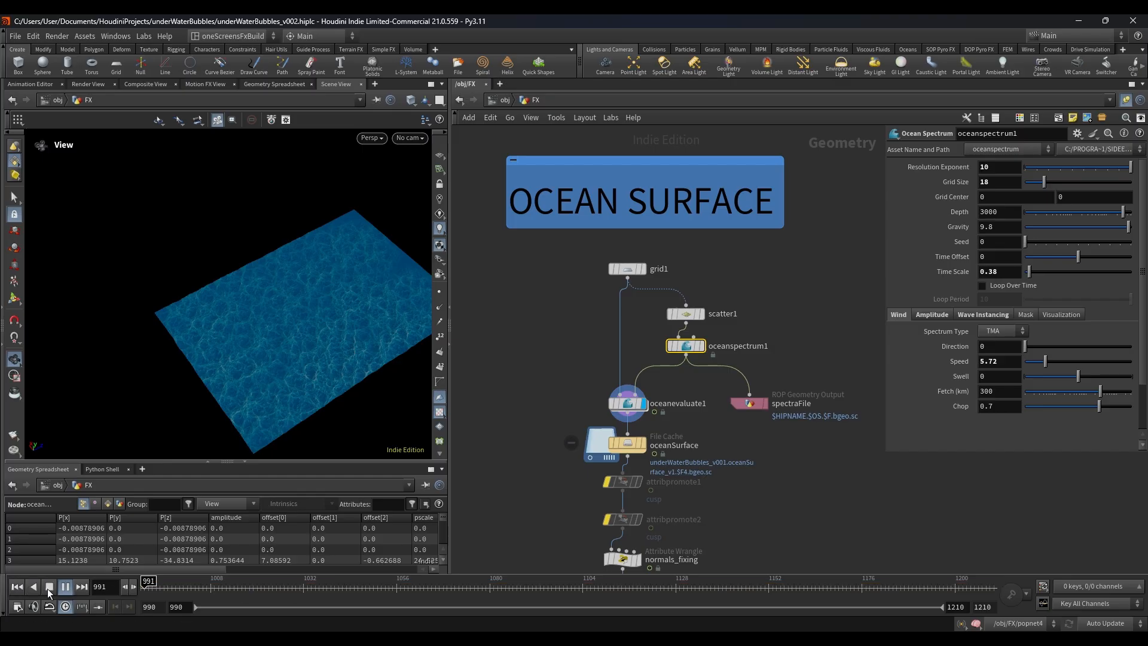
click(49, 589)
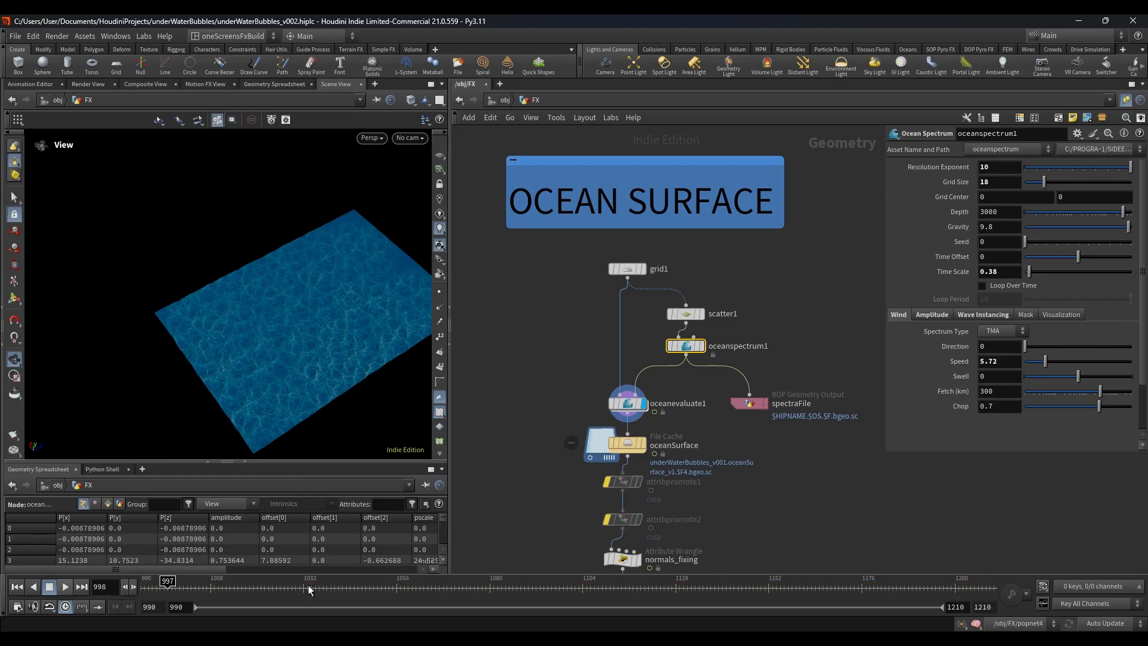
click(455, 588)
click(62, 588)
click(53, 584)
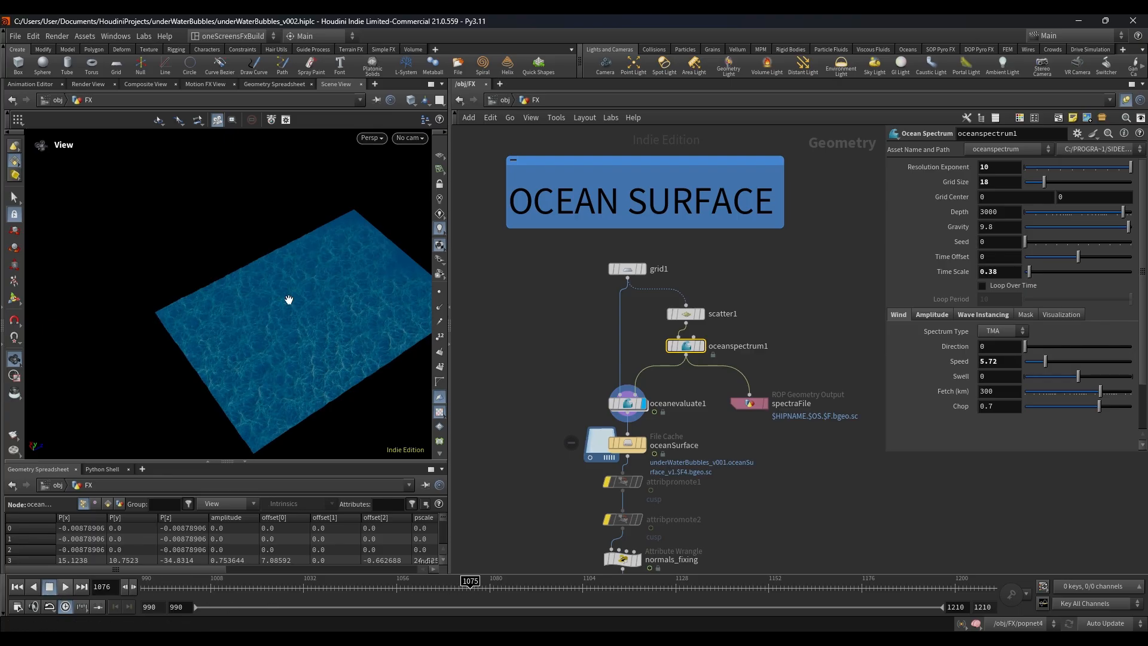
Step: Inspect the evaluated ocean surface's wave shapes up close from a low angle
drag(297, 358, 279, 363)
right_drag(279, 364, 232, 252)
drag(233, 329, 305, 346)
click(439, 292)
click(439, 292)
drag(383, 343, 343, 377)
Step: Display the oceanSurface file cache, play back its cached waves and inspect them from the side
scroll(498, 377, down, 3)
middle_drag(530, 382, 551, 325)
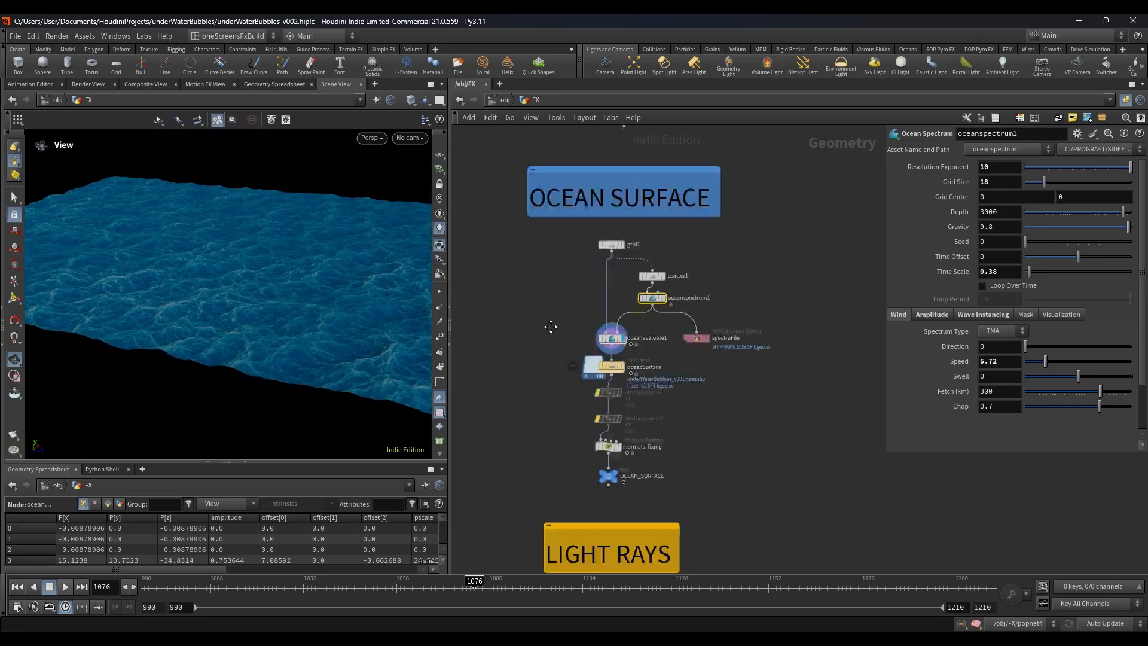
scroll(613, 377, up, 5)
click(628, 316)
click(607, 342)
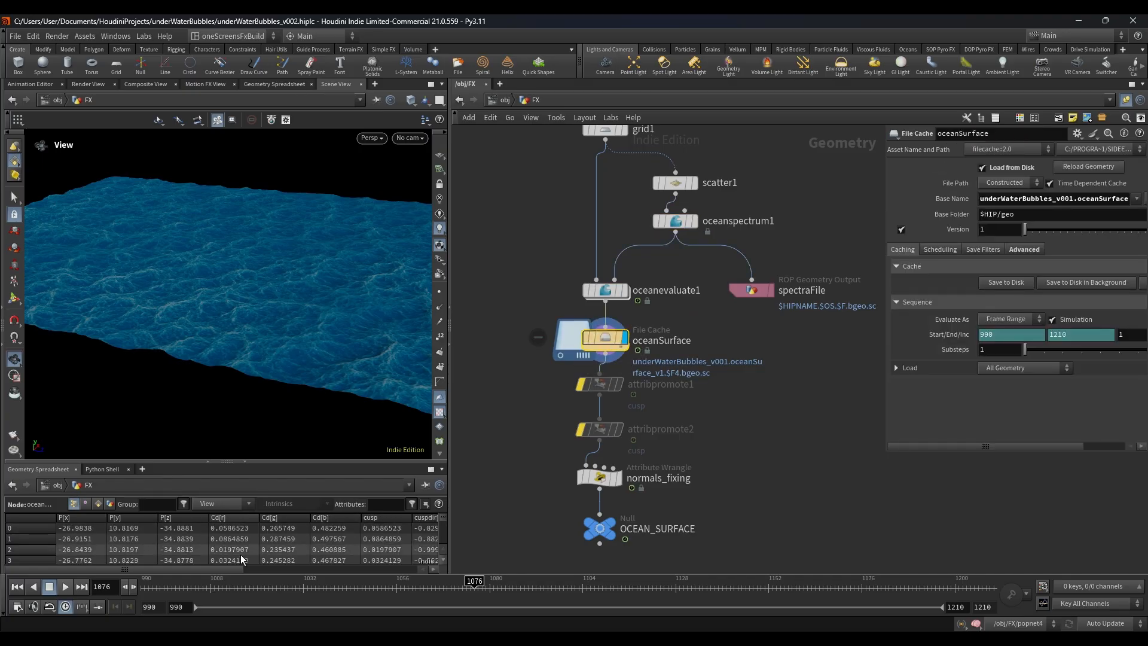
click(67, 586)
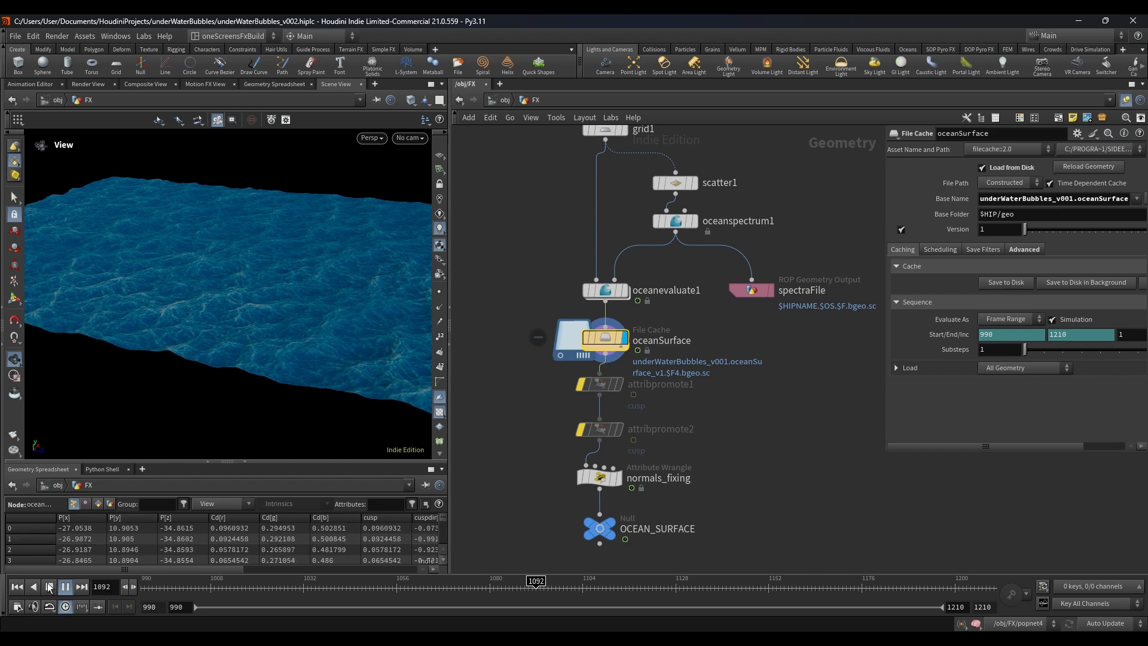
click(50, 588)
drag(200, 321, 228, 320)
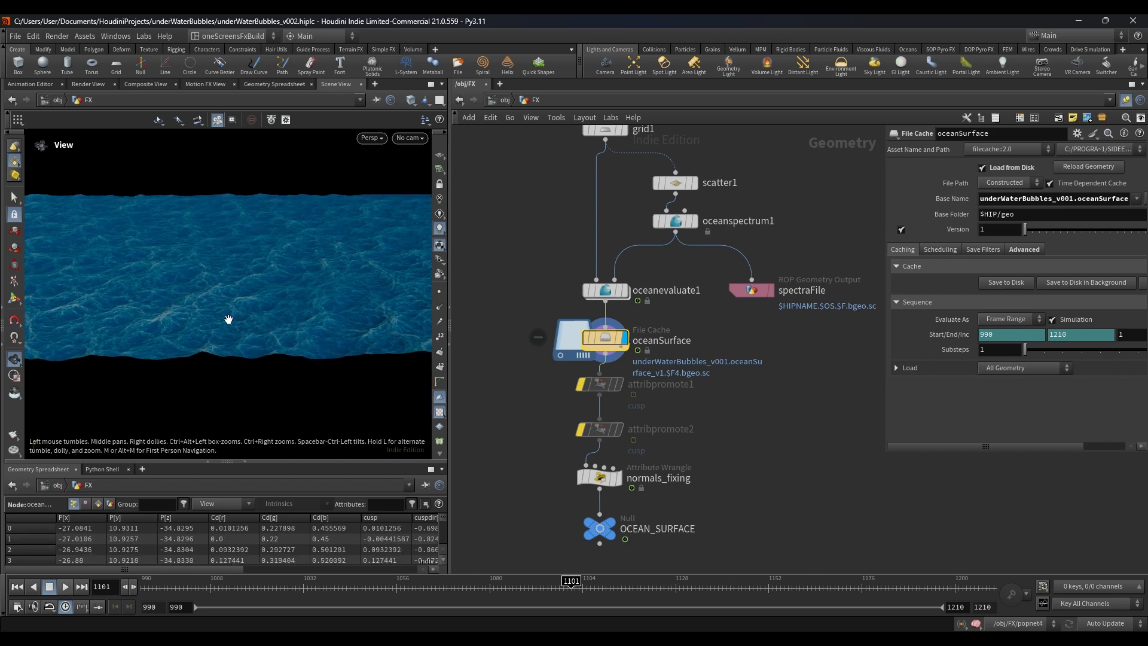
drag(228, 320, 267, 300)
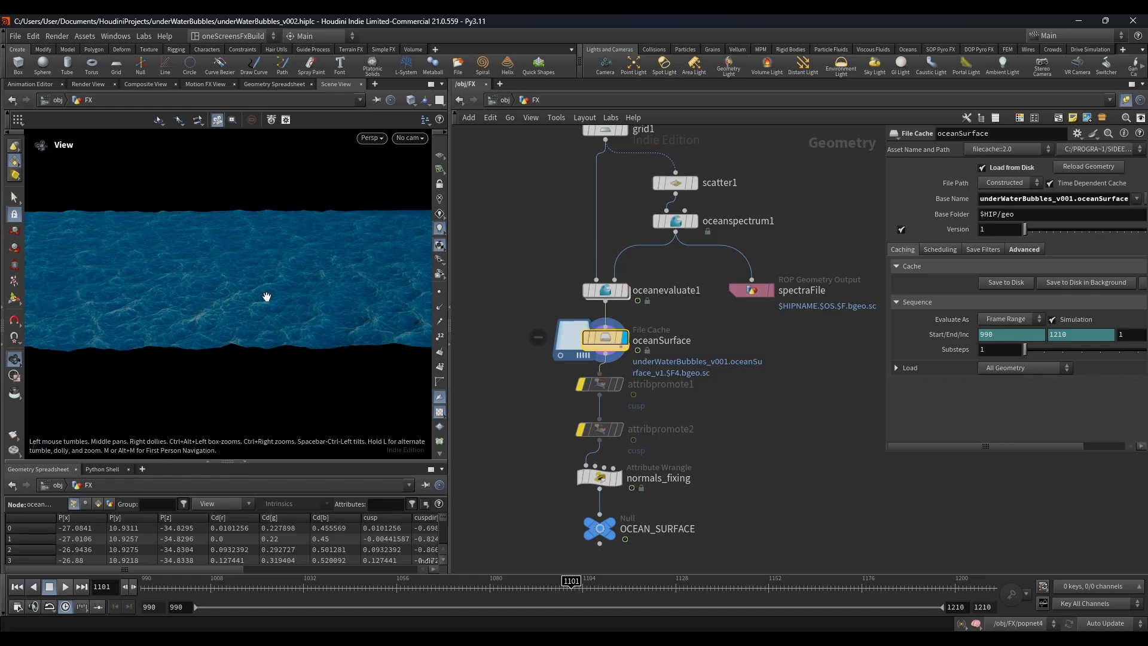
Step: Show the normals_fixing wrangle's parameters and return to those of the oceanSurface file cache
scroll(779, 368, down, 2)
scroll(779, 367, down, 2)
drag(699, 374, 490, 417)
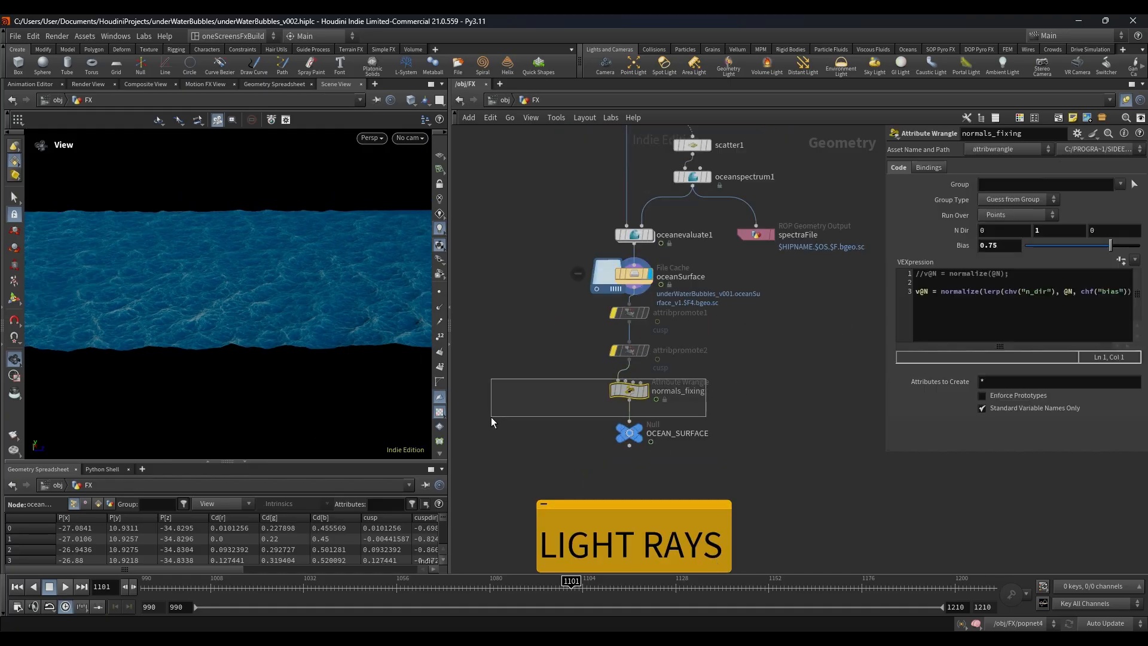
scroll(526, 406, down, 3)
scroll(535, 404, up, 4)
click(650, 406)
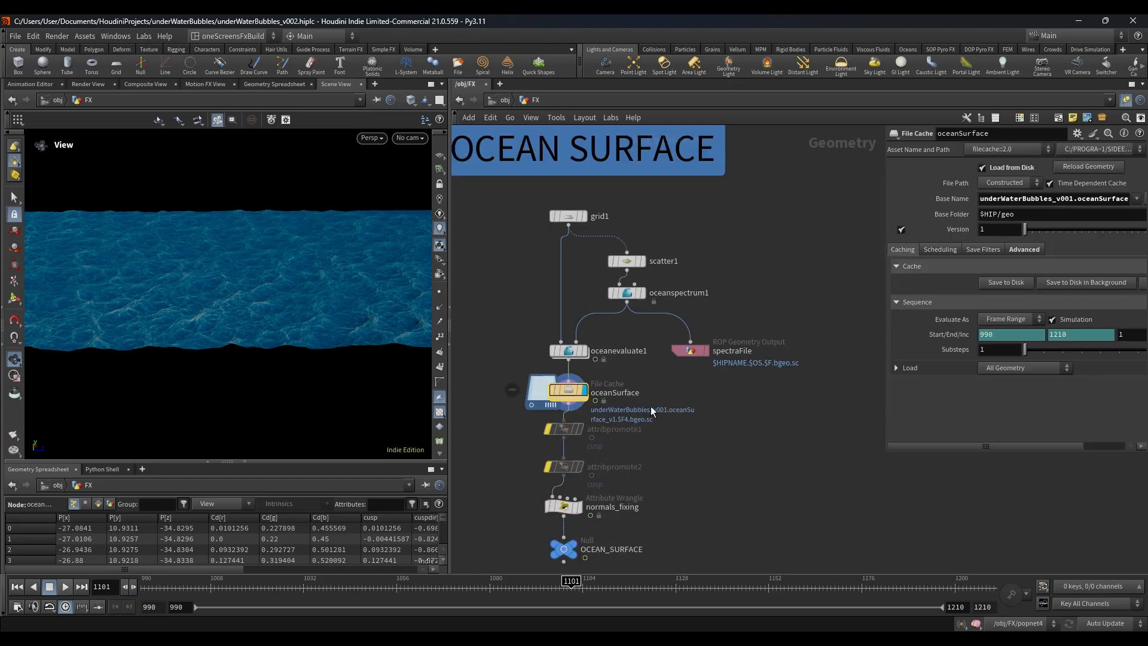
Step: Revisit the oceanspectrum1 parameters in the OCEAN SURFACE network
scroll(650, 407, down, 2)
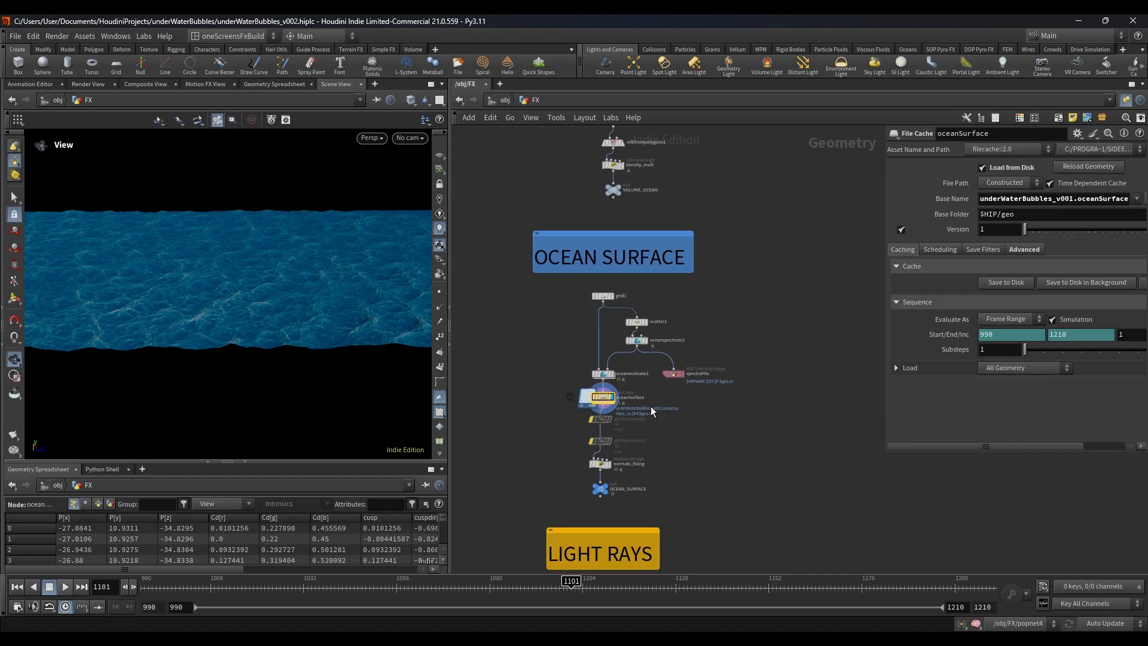
scroll(650, 394, up, 3)
click(637, 323)
middle_drag(744, 445, 746, 369)
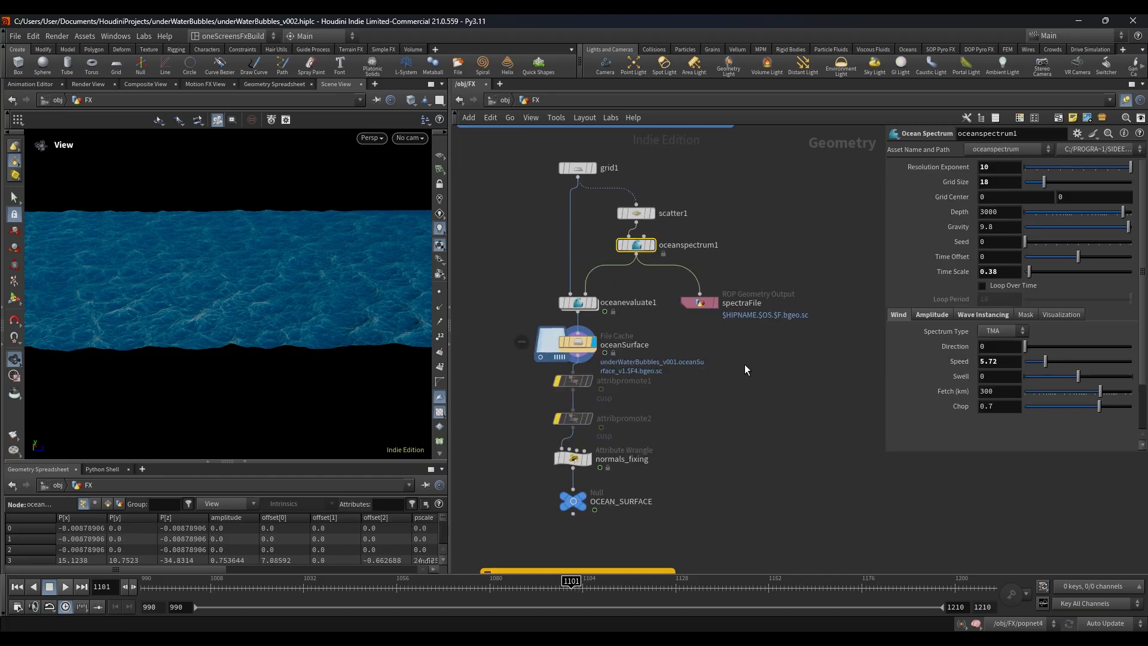
Step: Select the normals_fixing wrangle and widen the parameter pane to fit its full VEX expression
drag(528, 342, 640, 362)
middle_drag(717, 425, 734, 368)
drag(541, 392, 670, 416)
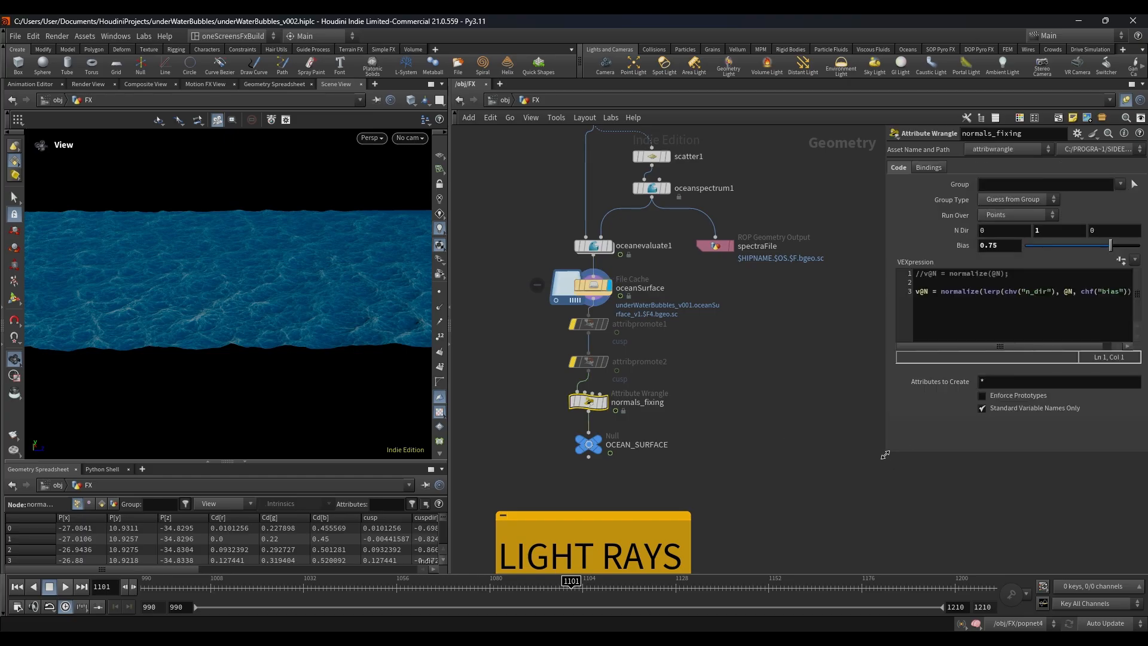
drag(885, 455, 784, 453)
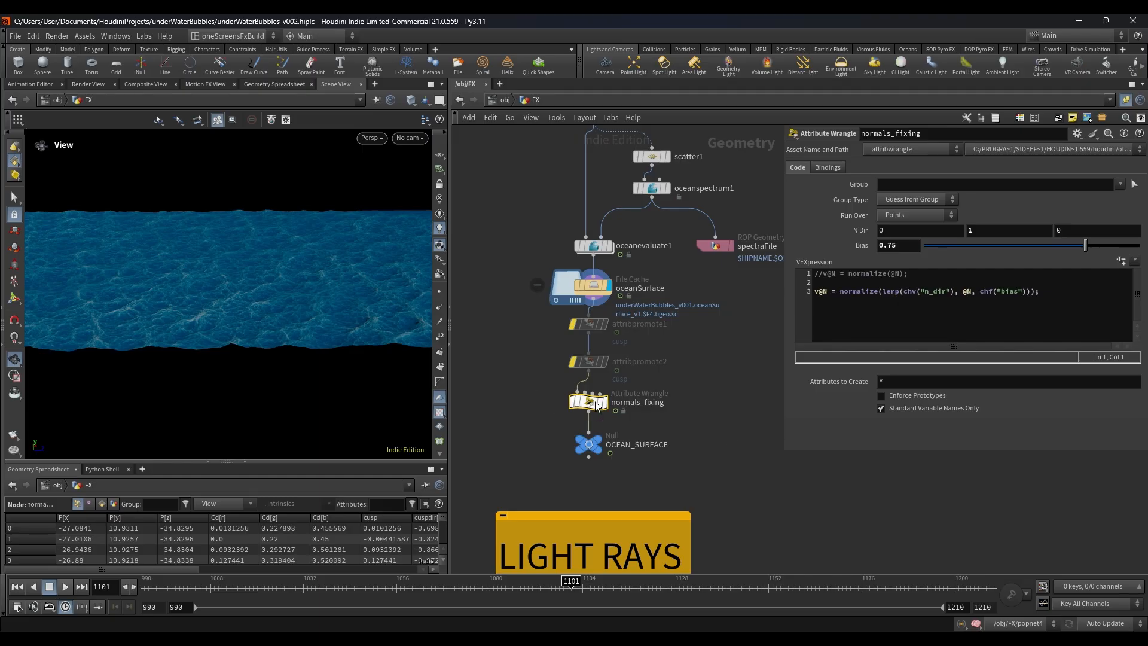
mouse_move(576, 400)
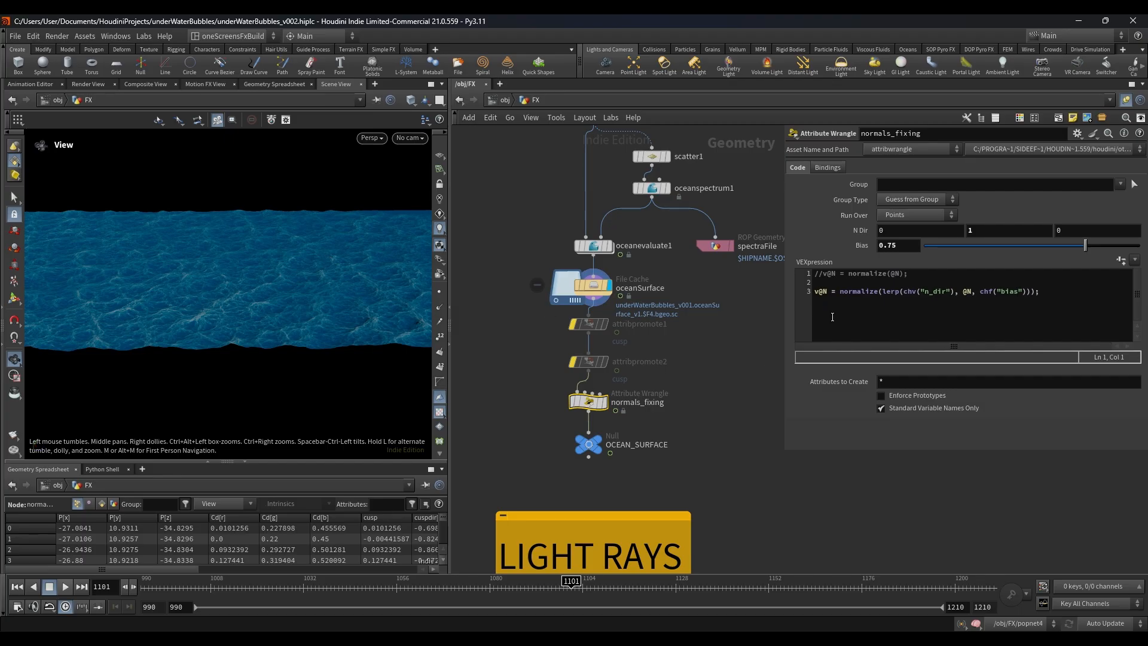
Step: Examine the normals_fixing expression that blends n_dir and @N with lerp, along with its bias parameter
click(886, 296)
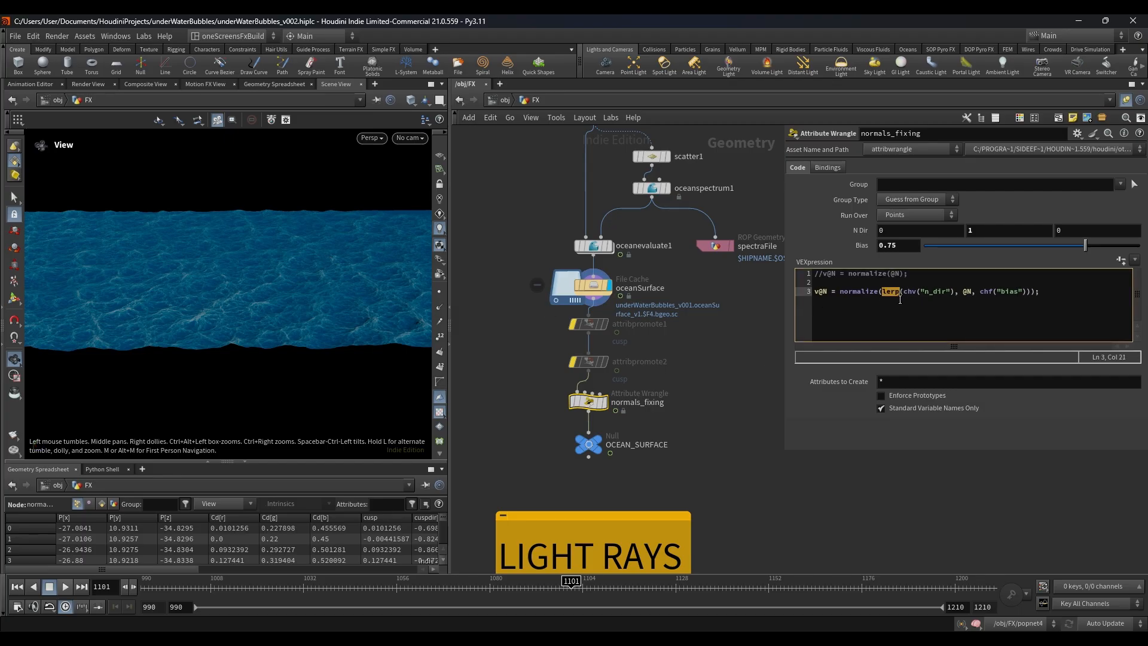
click(1000, 291)
click(909, 245)
click(716, 389)
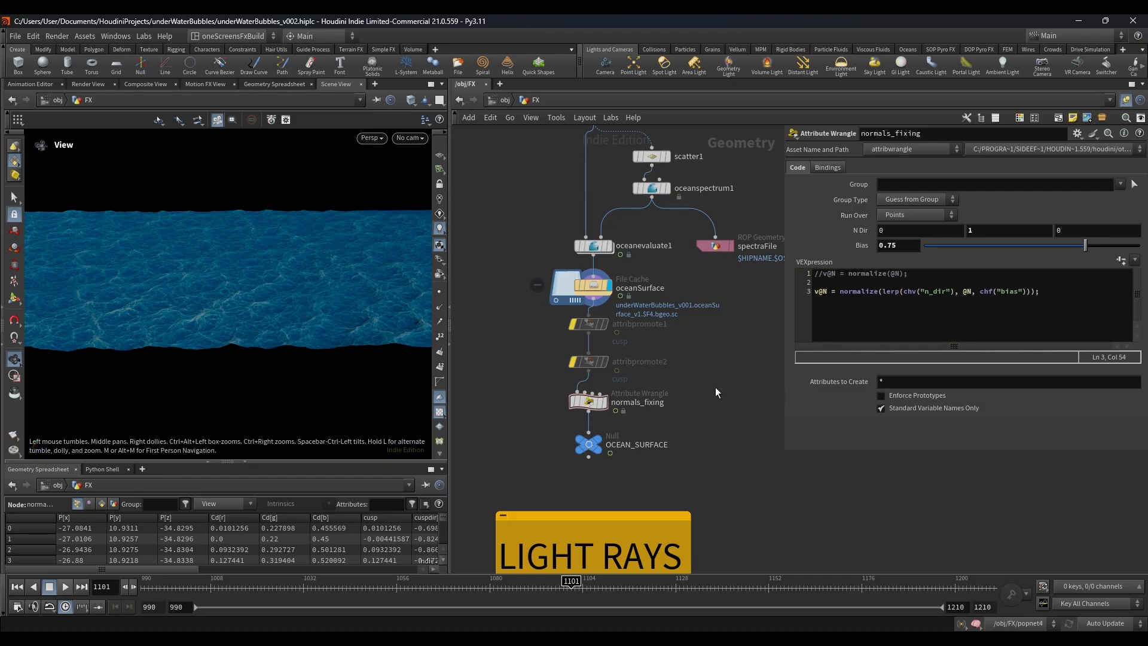
click(969, 292)
click(662, 371)
click(1042, 295)
text())
drag(681, 387, 507, 425)
Step: Show the IN_OCEAN_SURFACE object merge under LIGHT RAYS and display the freeze time shift with its parameters
scroll(647, 401, down, 4)
middle_drag(718, 532, 683, 303)
scroll(600, 274, up, 4)
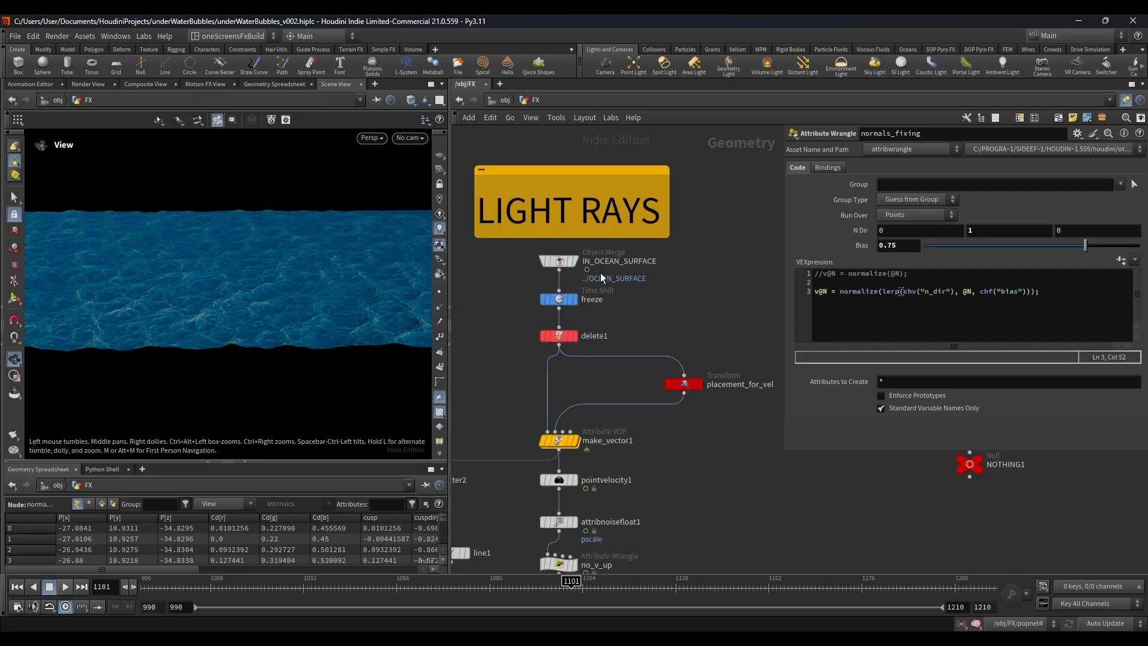
click(559, 262)
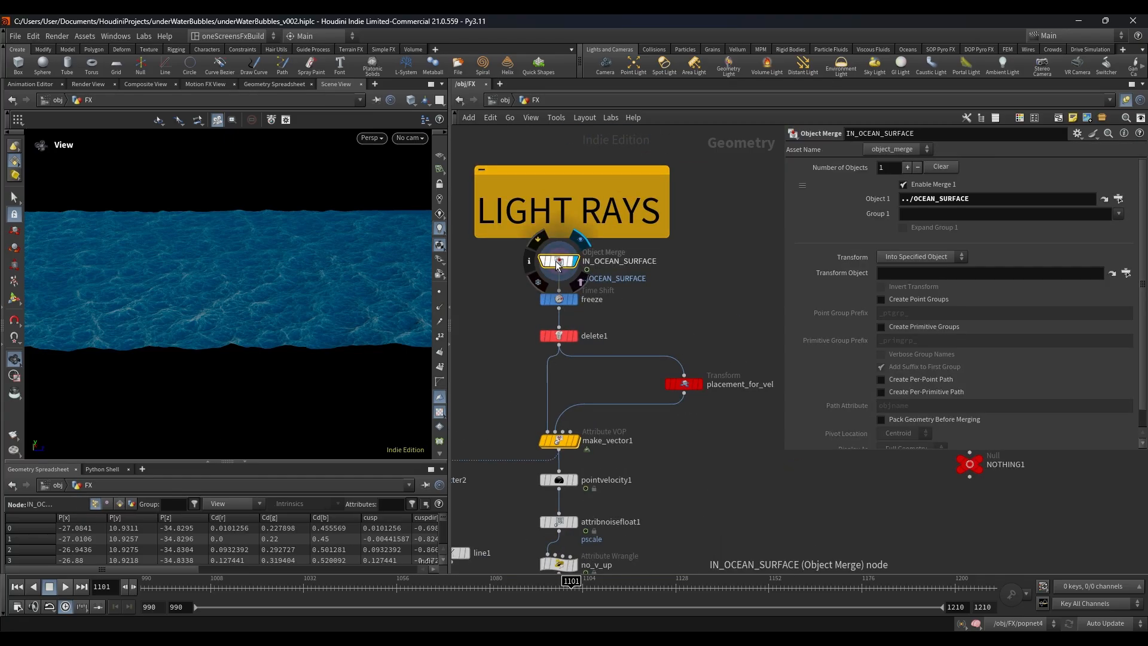
click(559, 299)
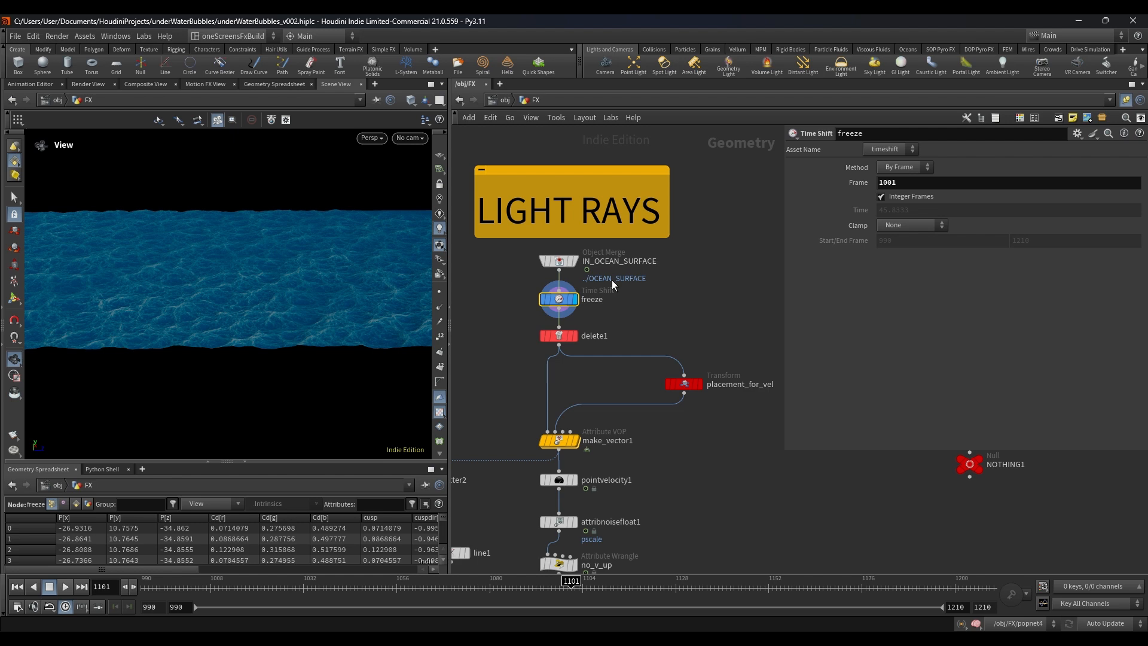
Step: Display delete1 with its bounding volume parameters and inspect the cropped ocean patch
scroll(588, 359, up, 2)
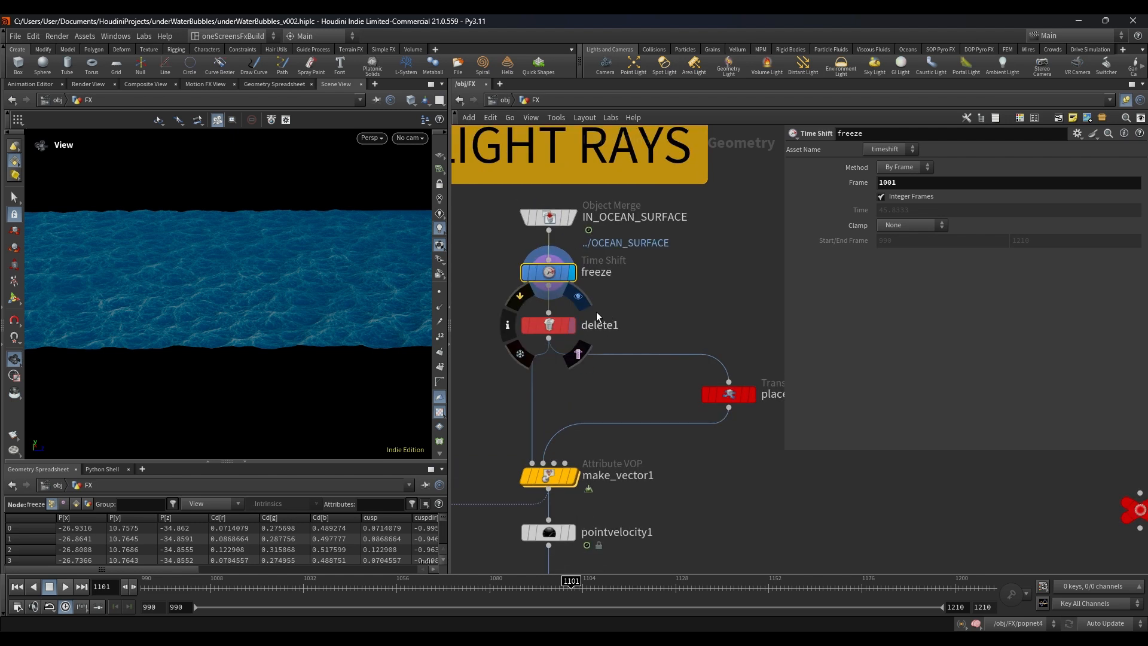
click(574, 324)
mouse_move(140, 307)
mouse_down()
mouse_move(176, 308)
mouse_move(144, 305)
mouse_up()
Step: Display make_vector1, open its node info and visualize the v point attribute, inspecting the vectors from the side
scroll(678, 455, down, 3)
middle_drag(679, 455, 676, 383)
click(613, 391)
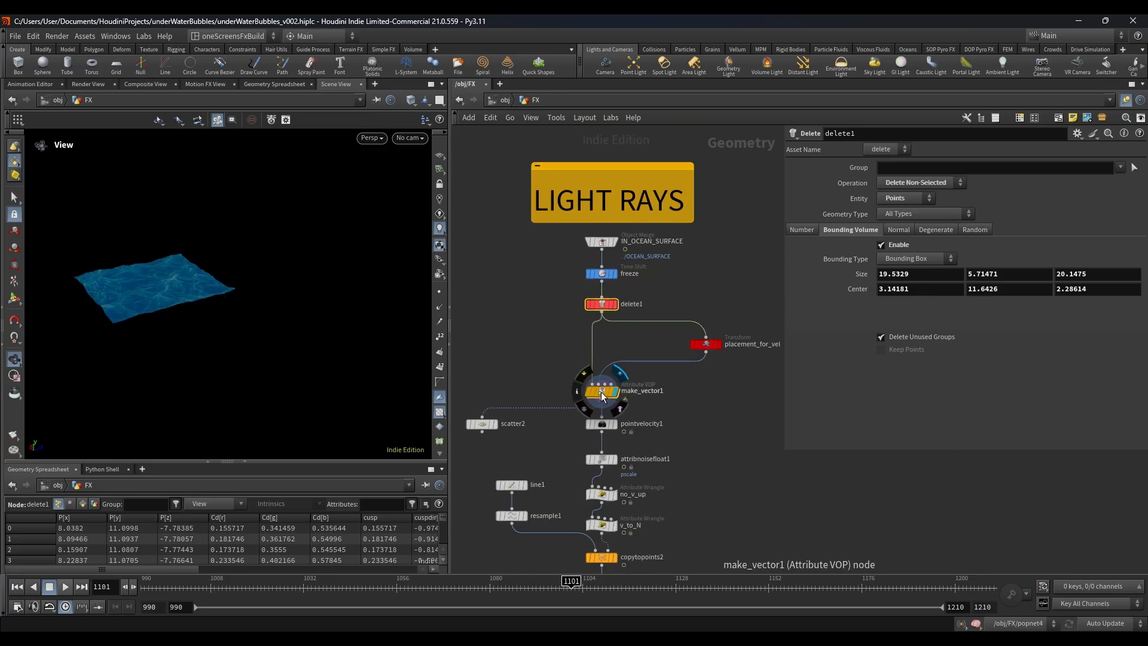
click(603, 395)
click(576, 391)
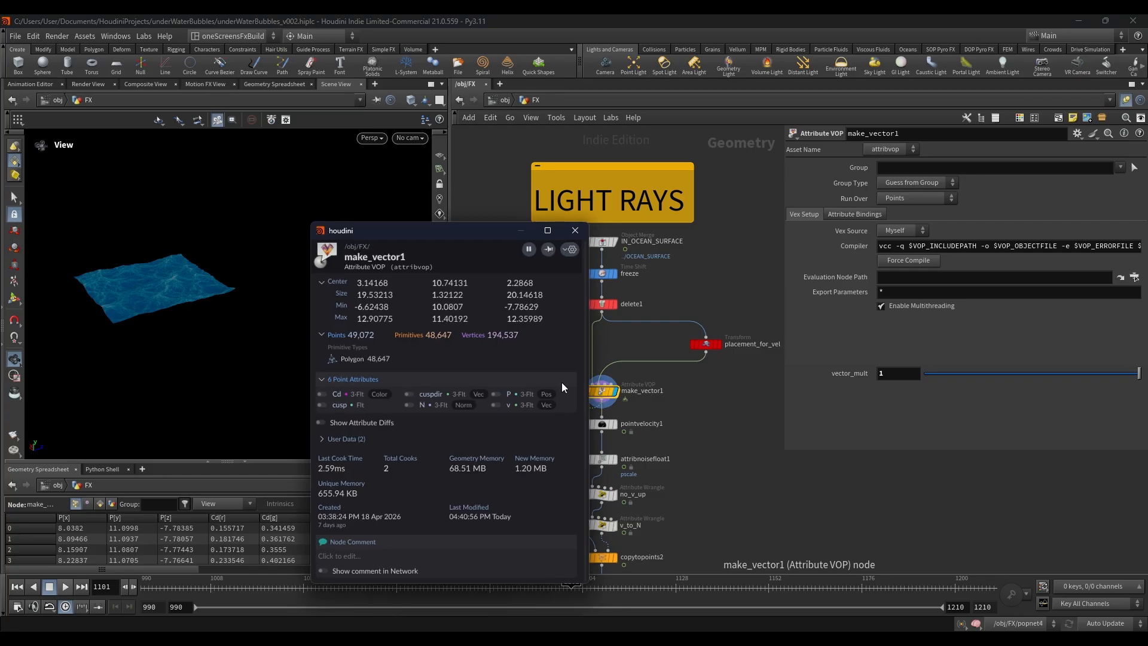
click(496, 405)
drag(200, 365, 128, 379)
right_drag(128, 379, 218, 348)
Step: Turn off the v attribute visualization of make_vector1 and close its node info
click(577, 391)
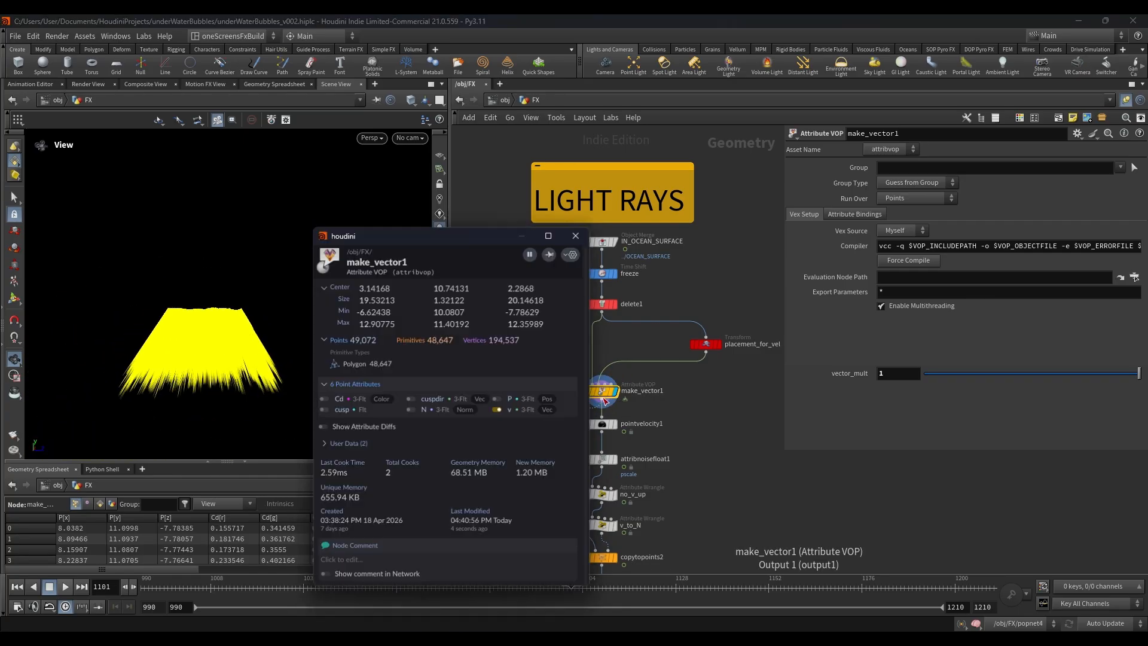
click(497, 409)
click(577, 235)
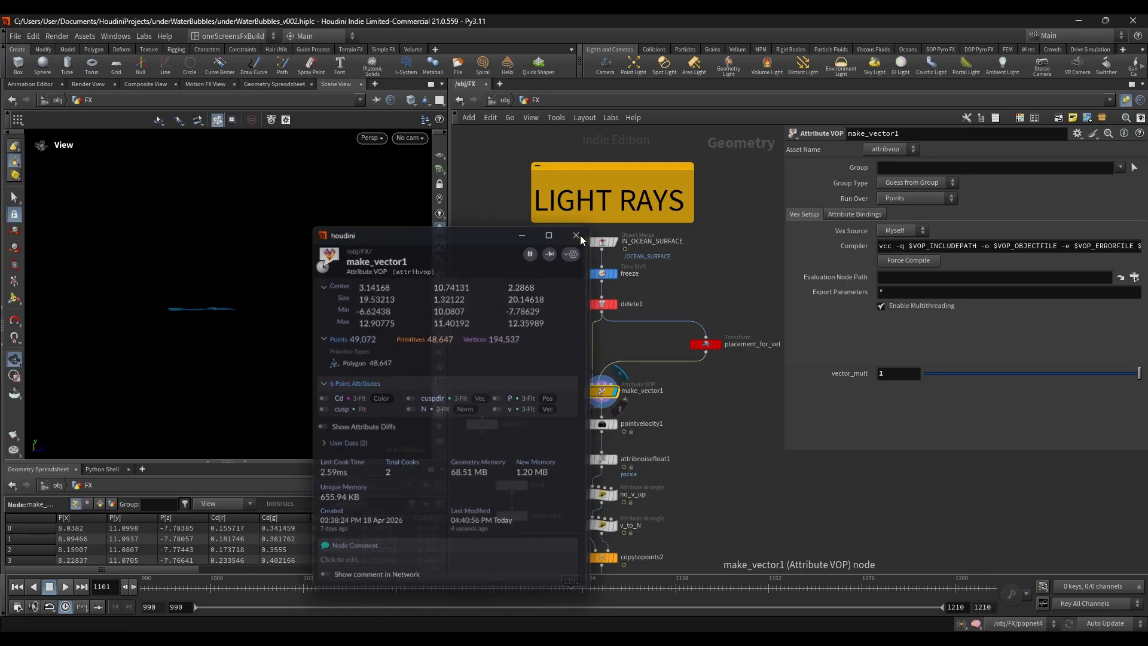
Step: Display pointvelocity1 with its curl noise parameters, followed by attribnoisefloat1 with its pscale noise parameters
scroll(687, 405, down, 3)
click(615, 341)
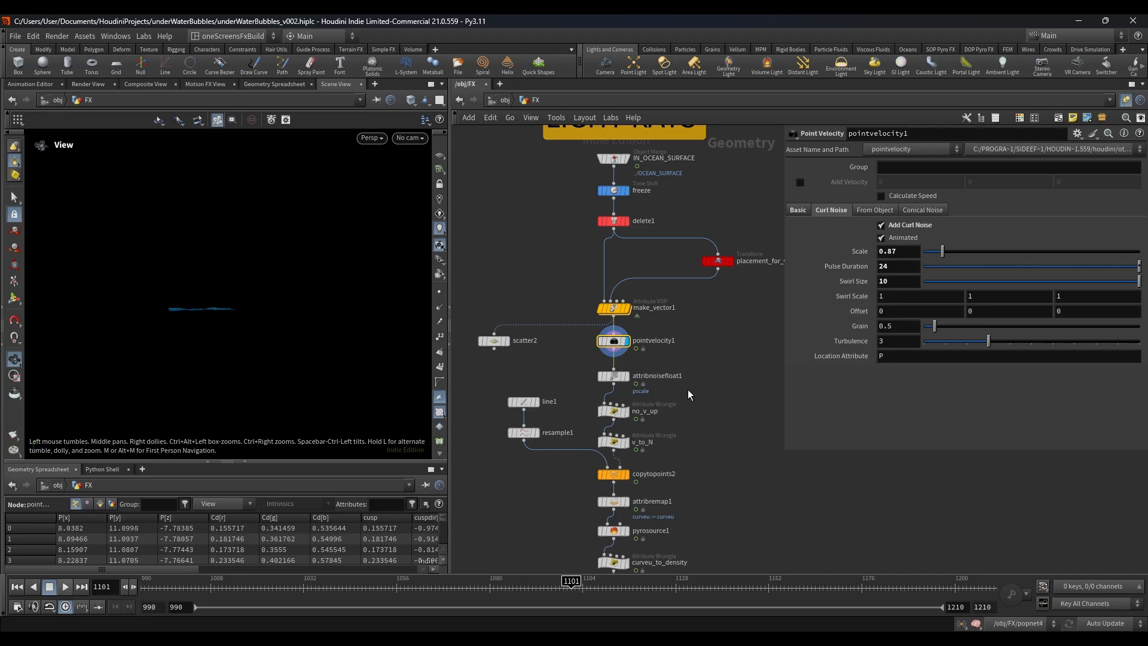
scroll(658, 359, down, 2)
scroll(637, 330, up, 3)
click(637, 330)
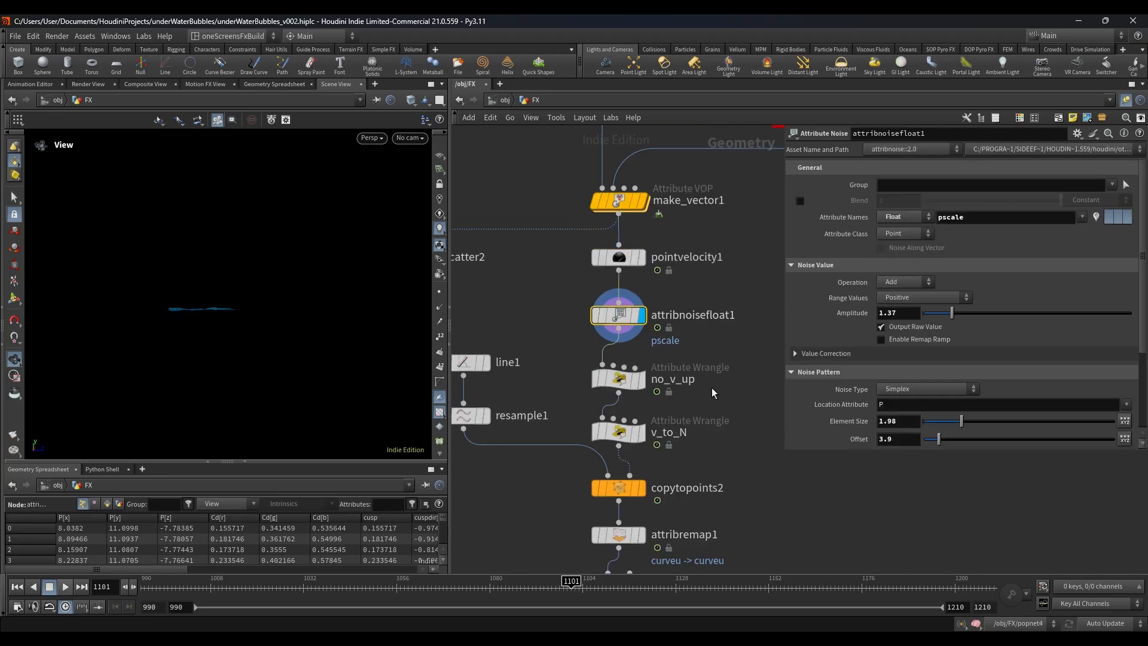
Step: Display copytopoints2 with its parameters and inspect the copied ray lines in the viewport
middle_drag(711, 388, 659, 303)
scroll(659, 303, down, 3)
scroll(621, 334, up, 3)
scroll(615, 267, down, 2)
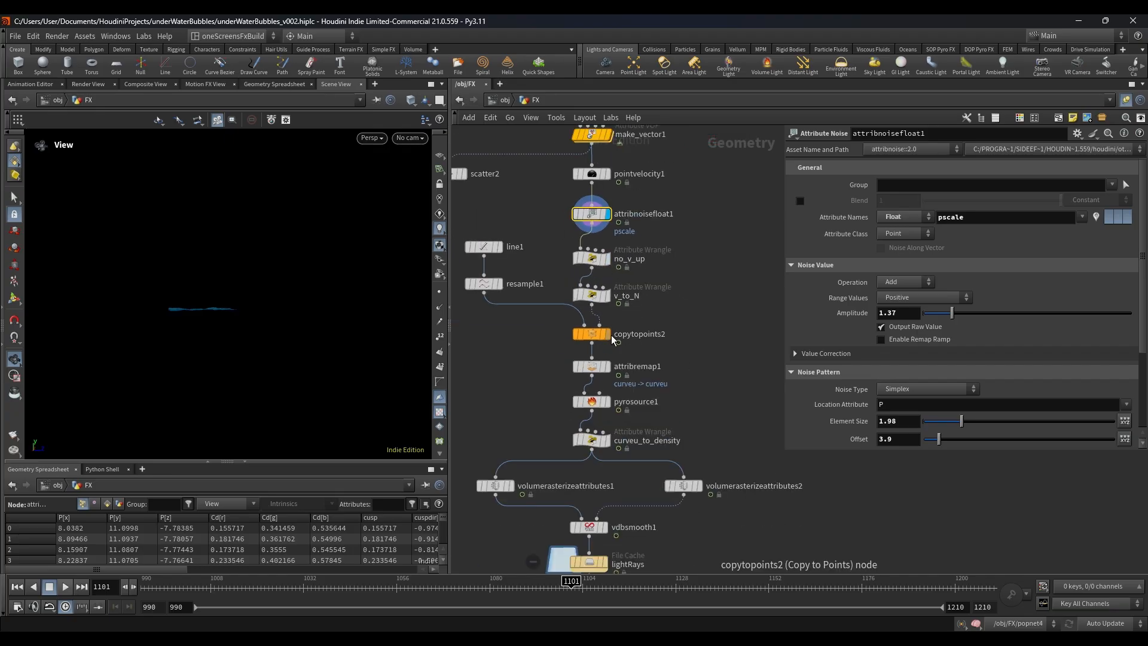
click(605, 334)
click(592, 334)
drag(202, 364, 254, 322)
Step: Display pyrosource1, followed by attribremap1 with its curveu remap ramp
middle_drag(670, 400, 688, 334)
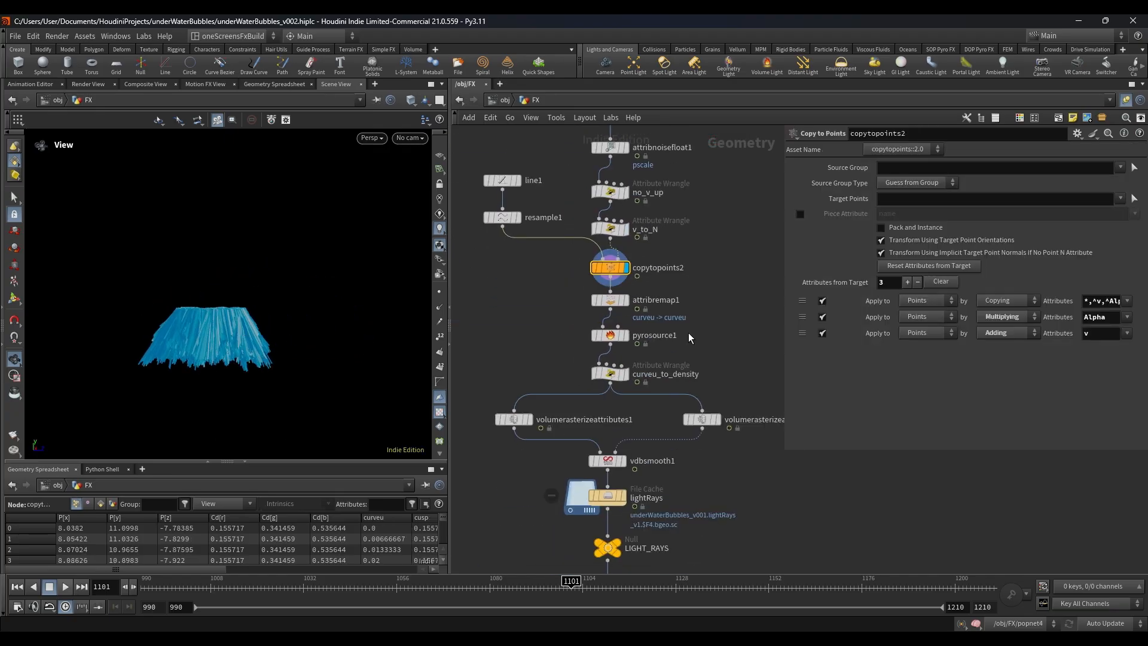
click(625, 335)
click(607, 299)
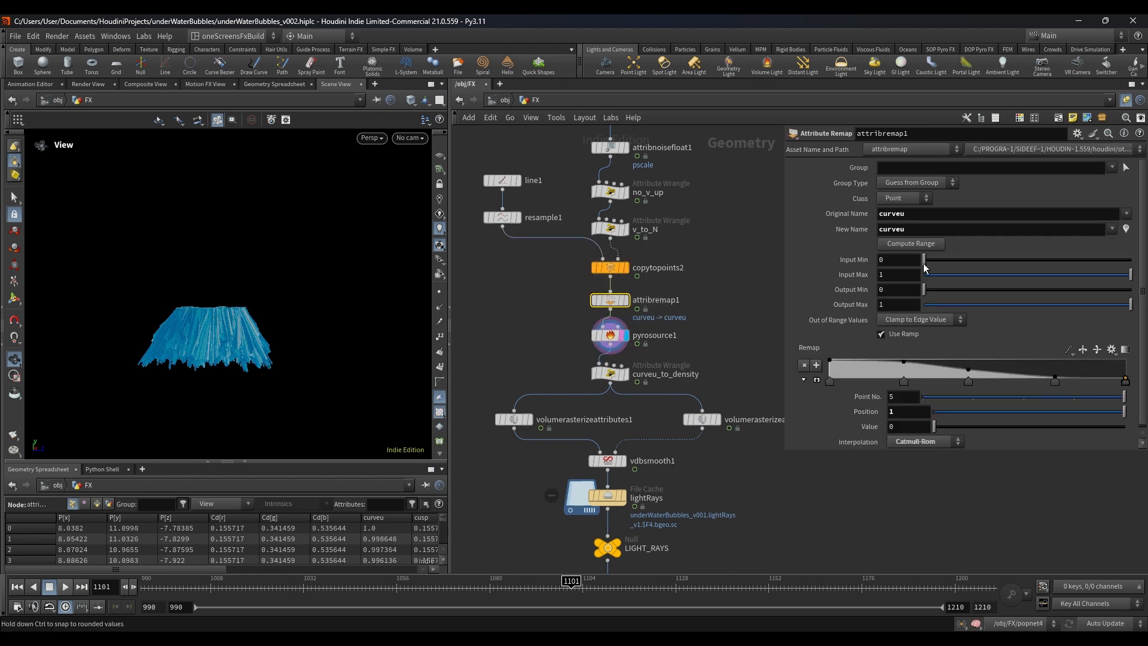
click(625, 301)
Step: Display volumerasterizeattributes1, clear the pyrosource1 overlay and review the curveu_to_density wrangle's expression
scroll(651, 307, down, 2)
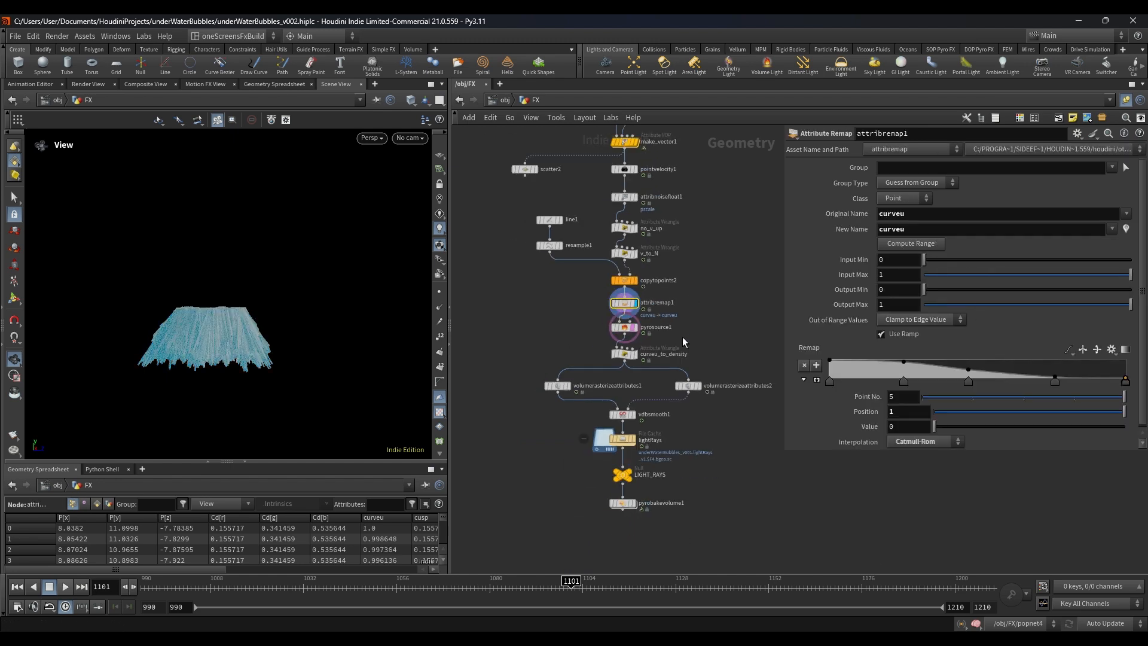
middle_drag(683, 336, 680, 311)
scroll(622, 332, up, 2)
click(624, 324)
click(540, 370)
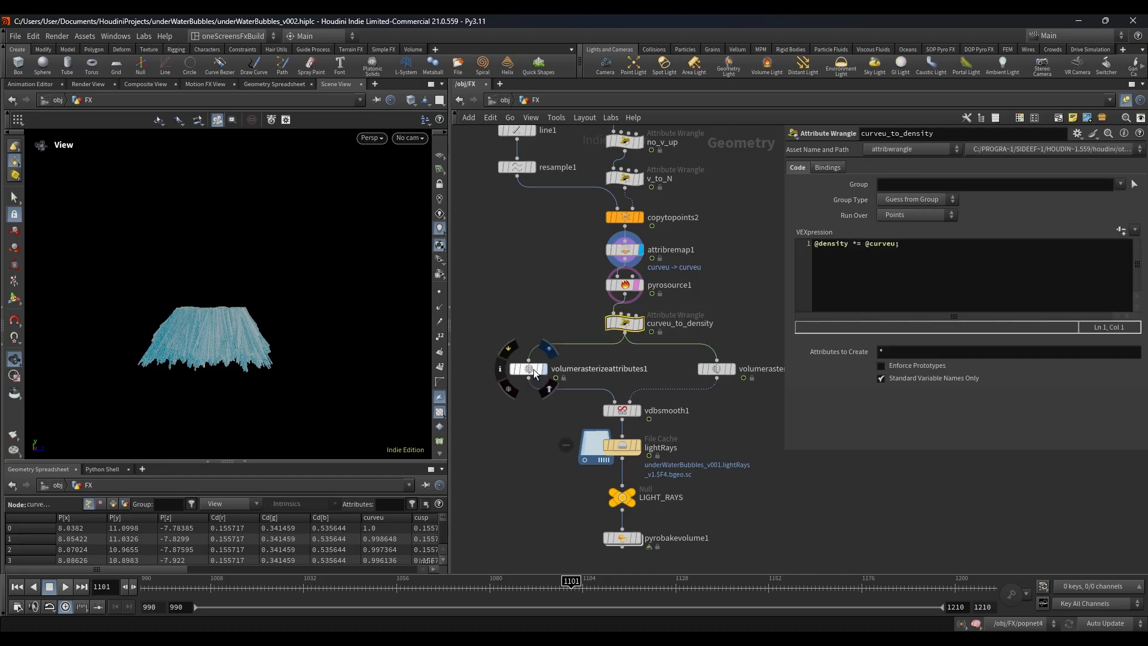
click(534, 371)
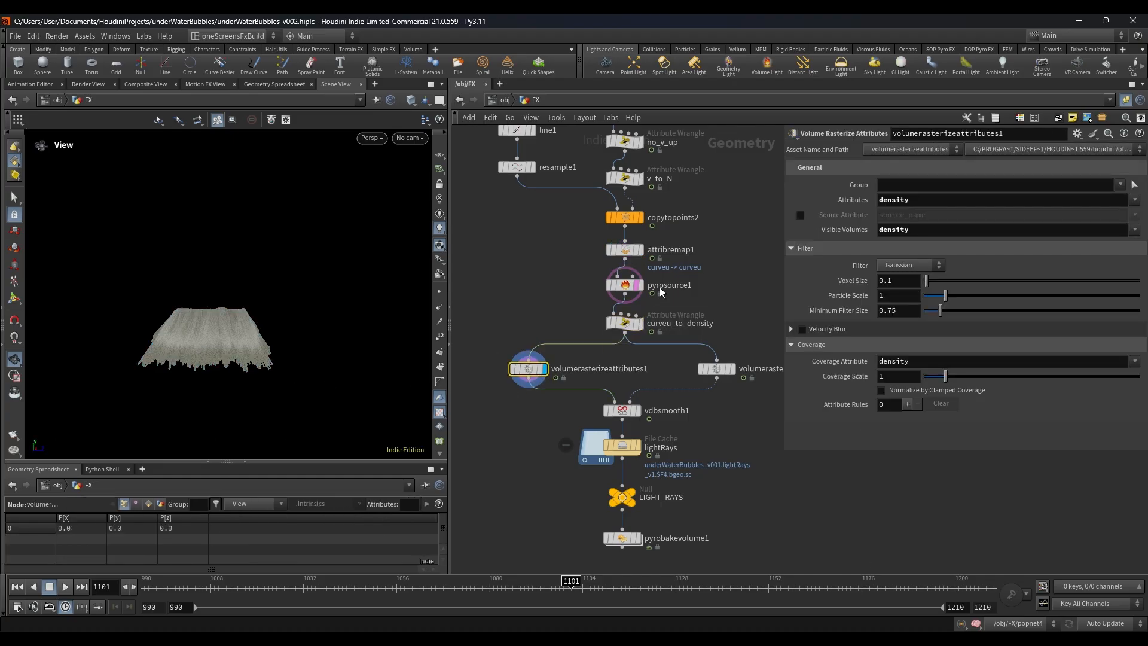
click(625, 323)
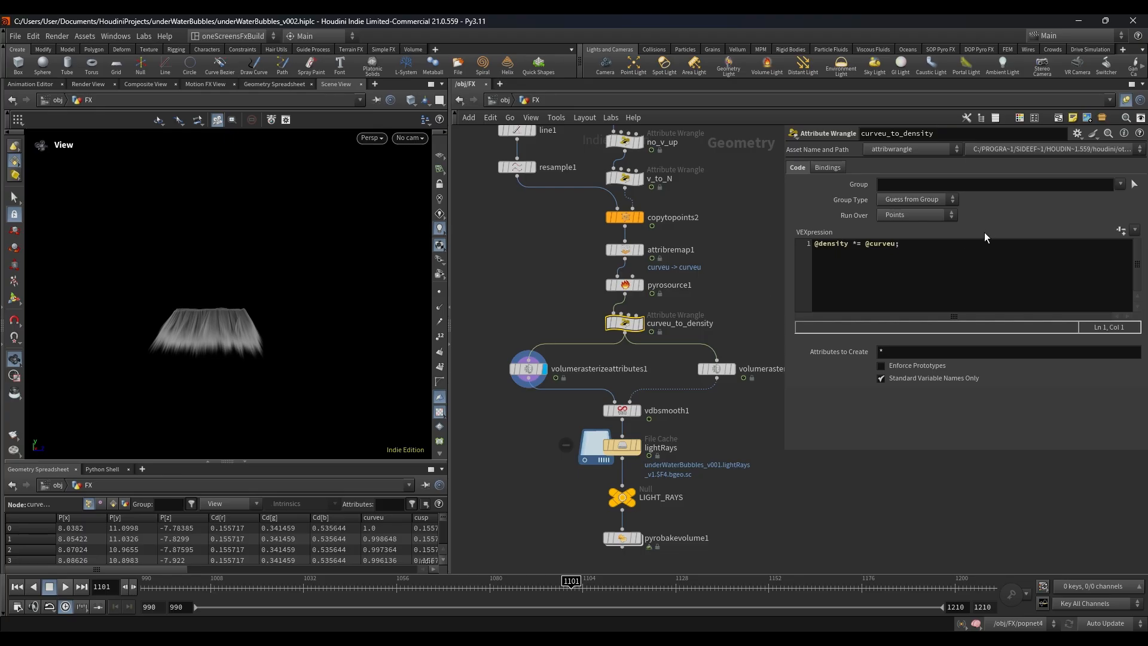
Step: Review volumerasterizeattributes1's density parameters, followed by displaying volumerasterizeattributes2 with its curveu parameters
click(597, 365)
middle_drag(615, 361, 567, 343)
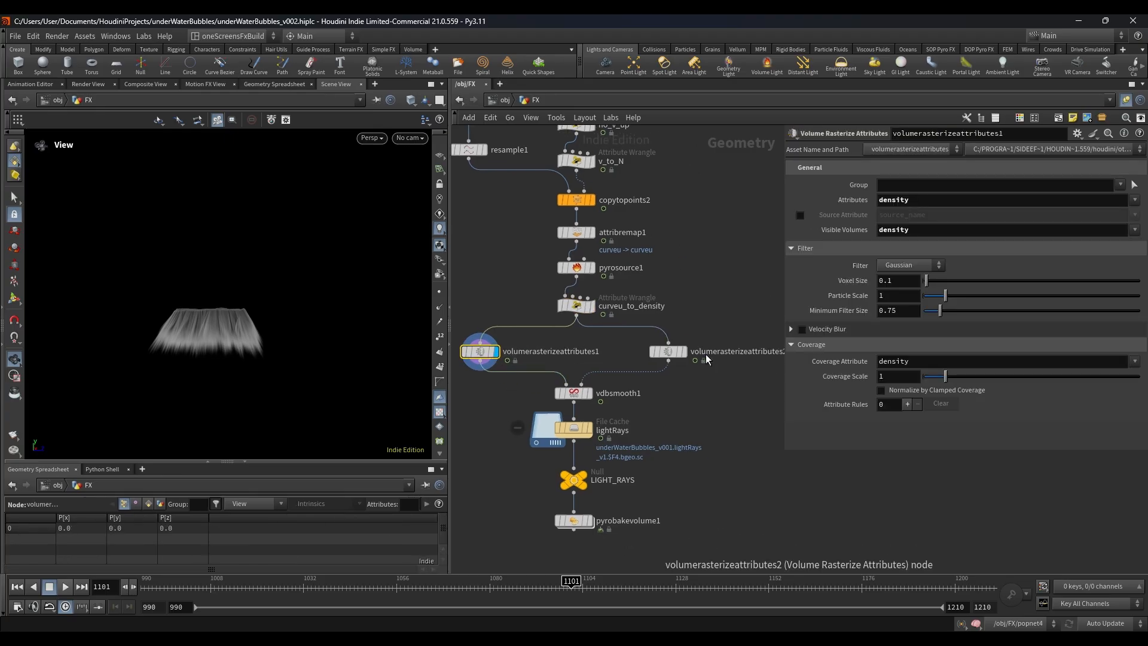
click(685, 352)
click(668, 354)
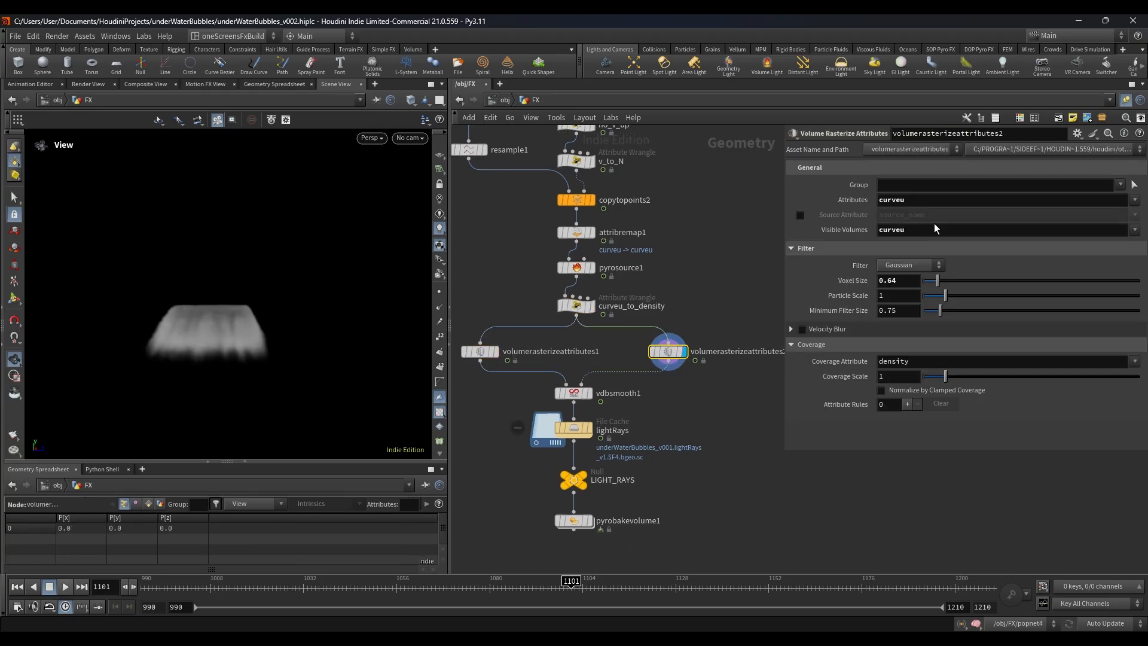
Step: Display vdbsmooth1 with its curveu alpha mask parameters and inspect the smoothed light rays up close
scroll(542, 478, up, 3)
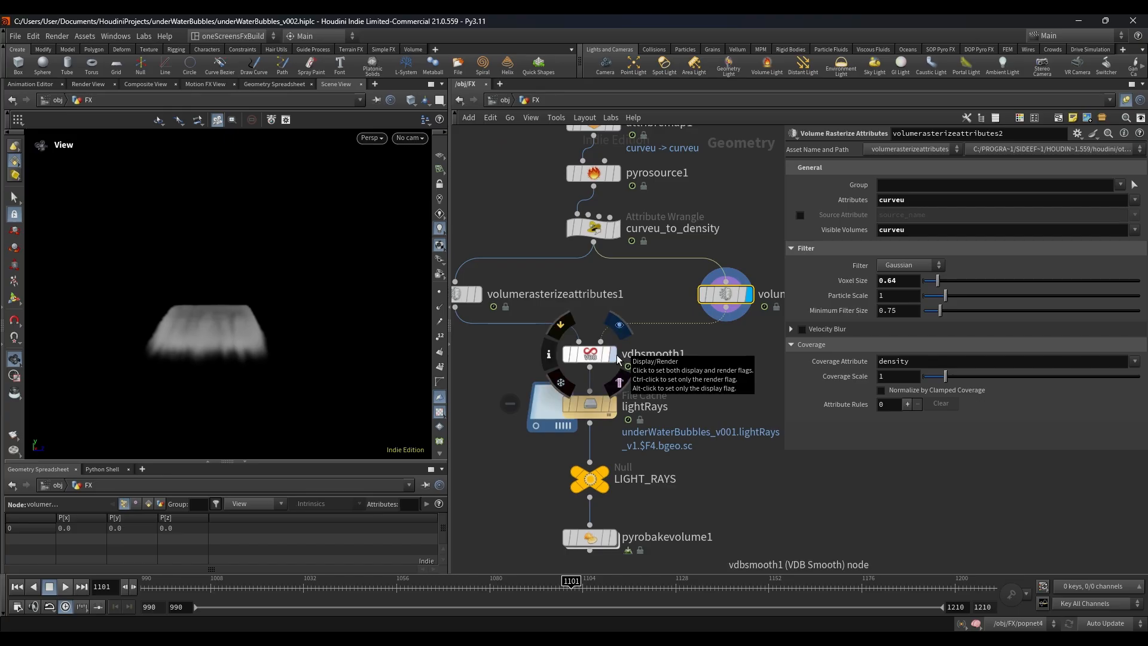
click(618, 358)
click(592, 354)
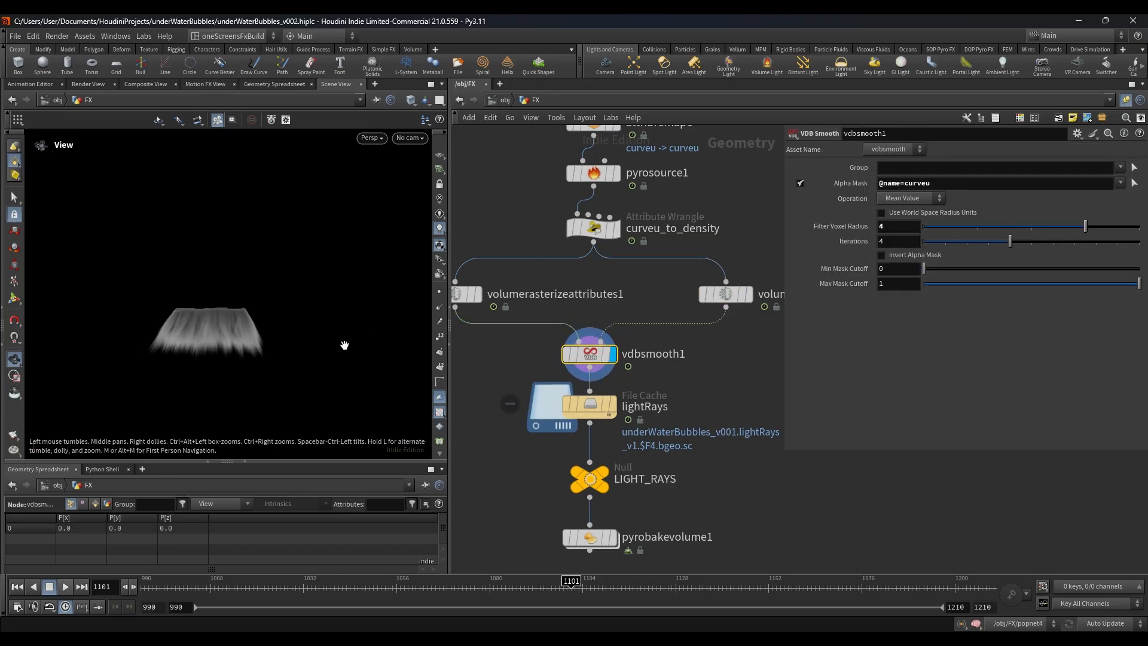
right_drag(193, 360, 288, 357)
middle_drag(169, 355, 210, 346)
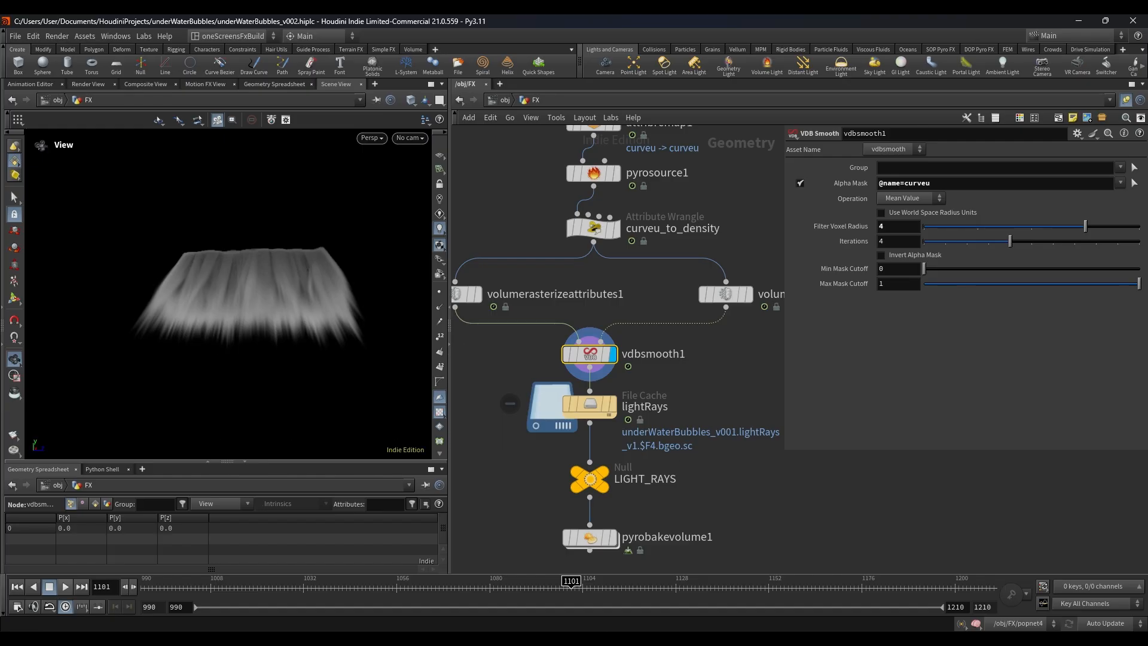
Step: Switch to the browser's 80.lv article and highlight its title, "Recreating Underwater Sun Rays From Avatar The Way of Water In Houdini"
drag(1147, 90, 537, 102)
double_click(622, 83)
scroll(571, 250, up, 20)
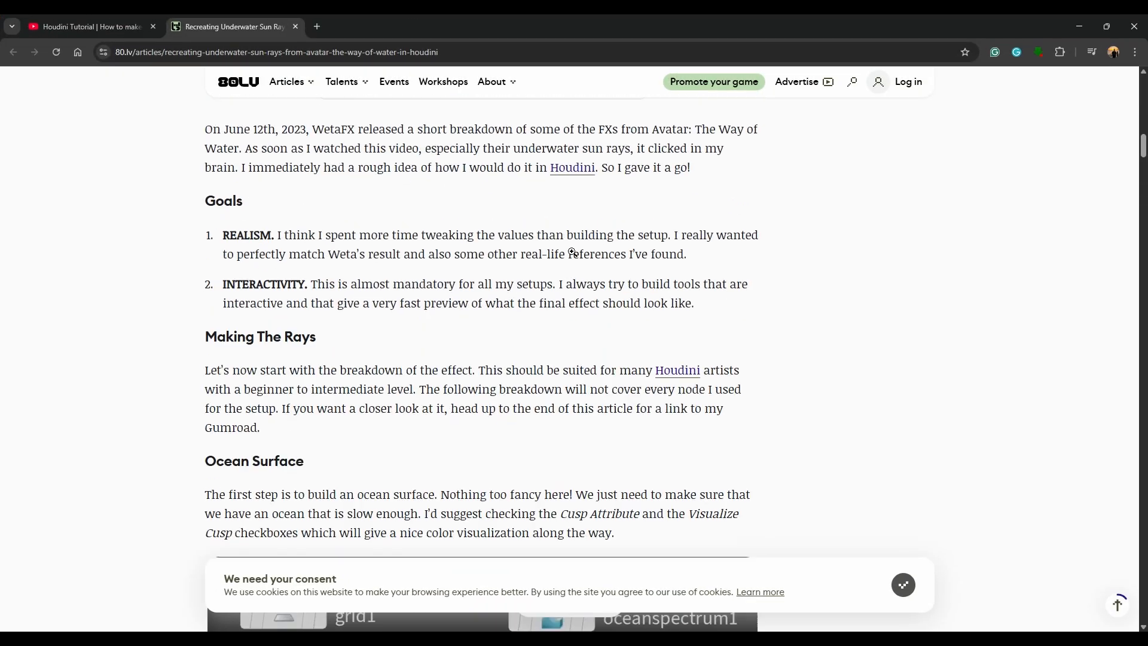
scroll(572, 251, up, 5)
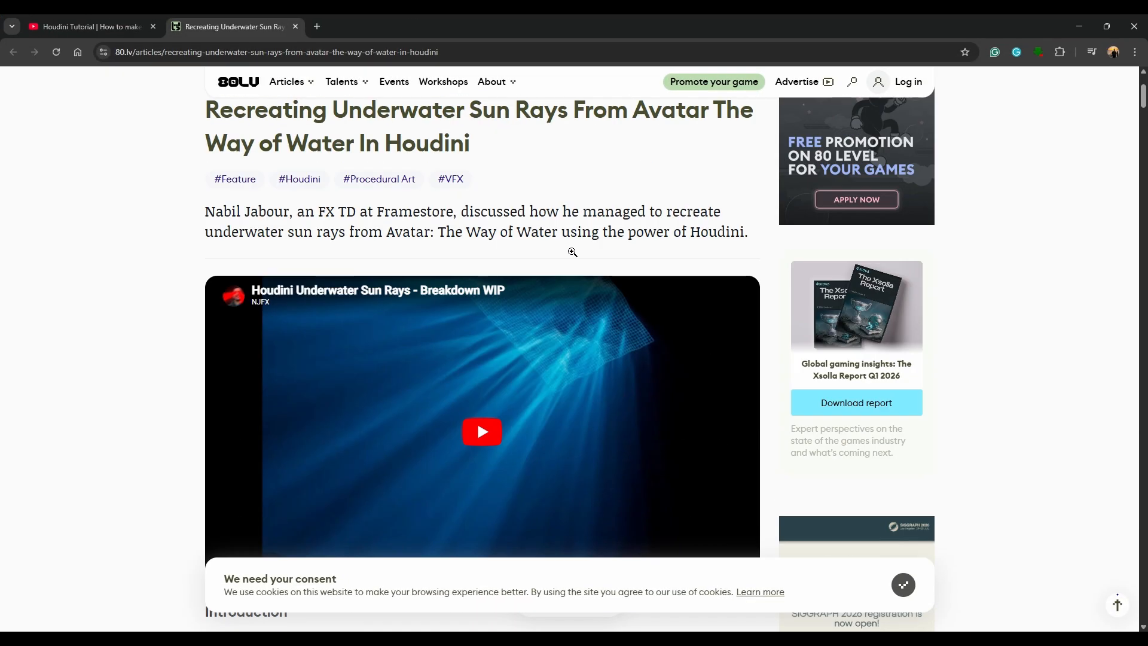
scroll(570, 257, up, 3)
drag(526, 338, 212, 287)
drag(486, 336, 181, 304)
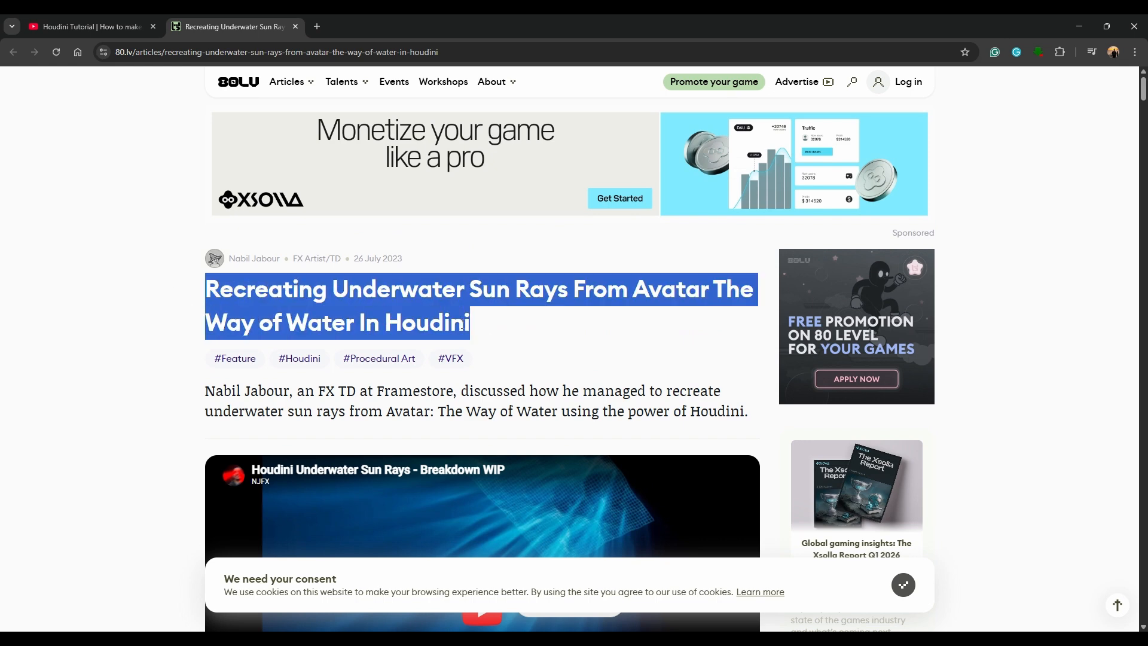
click(467, 324)
Step: Review the article's WetaFX reference and Ocean Surface section, continuing to the line and copytopoints node setup
scroll(454, 359, down, 15)
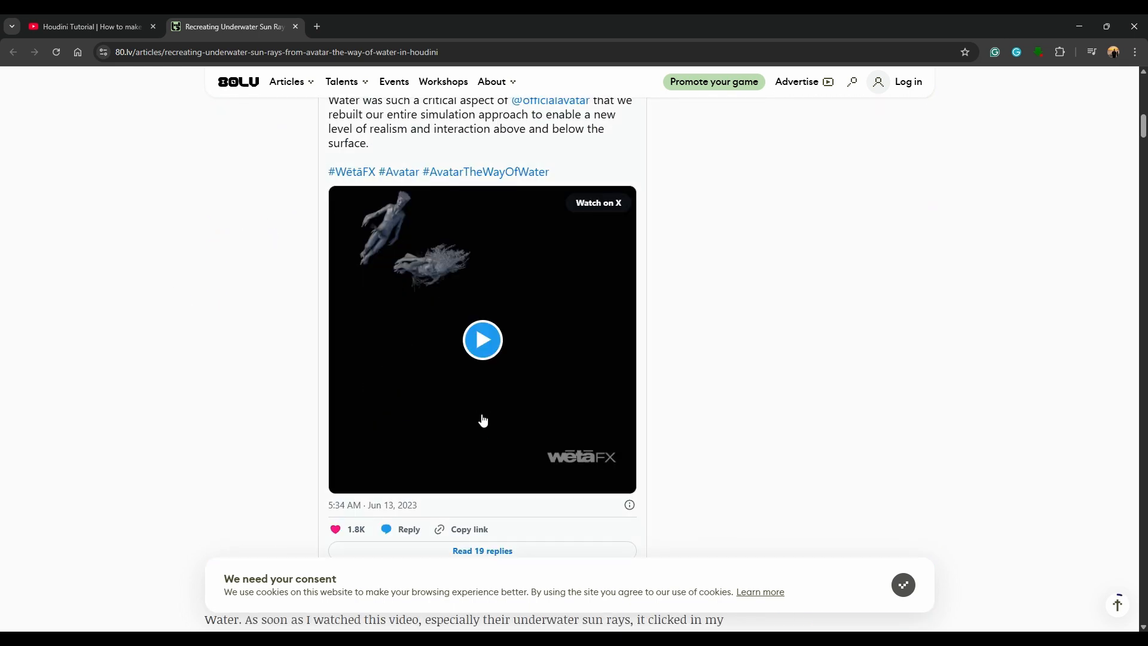
scroll(483, 421, down, 10)
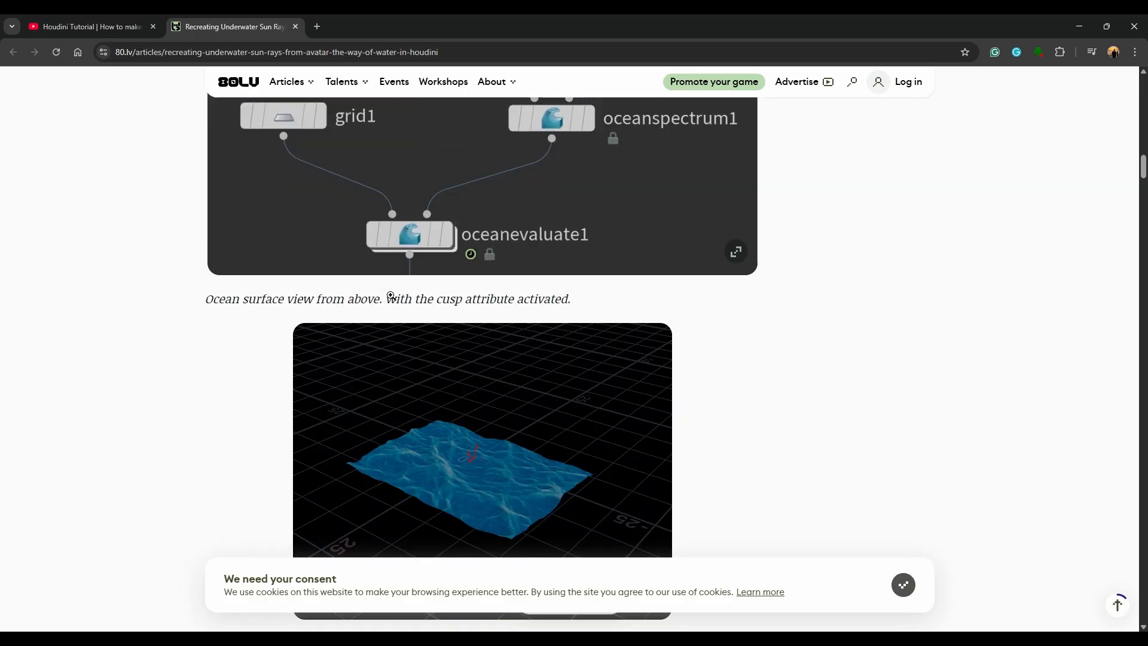
scroll(470, 341, up, 4)
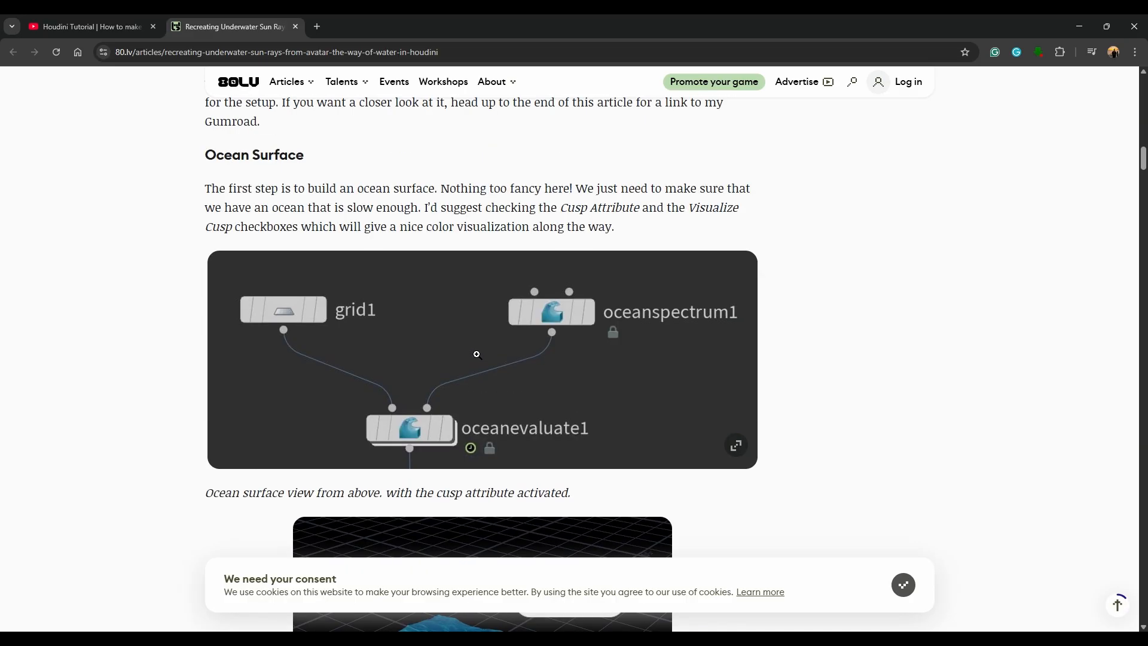
drag(163, 162, 343, 167)
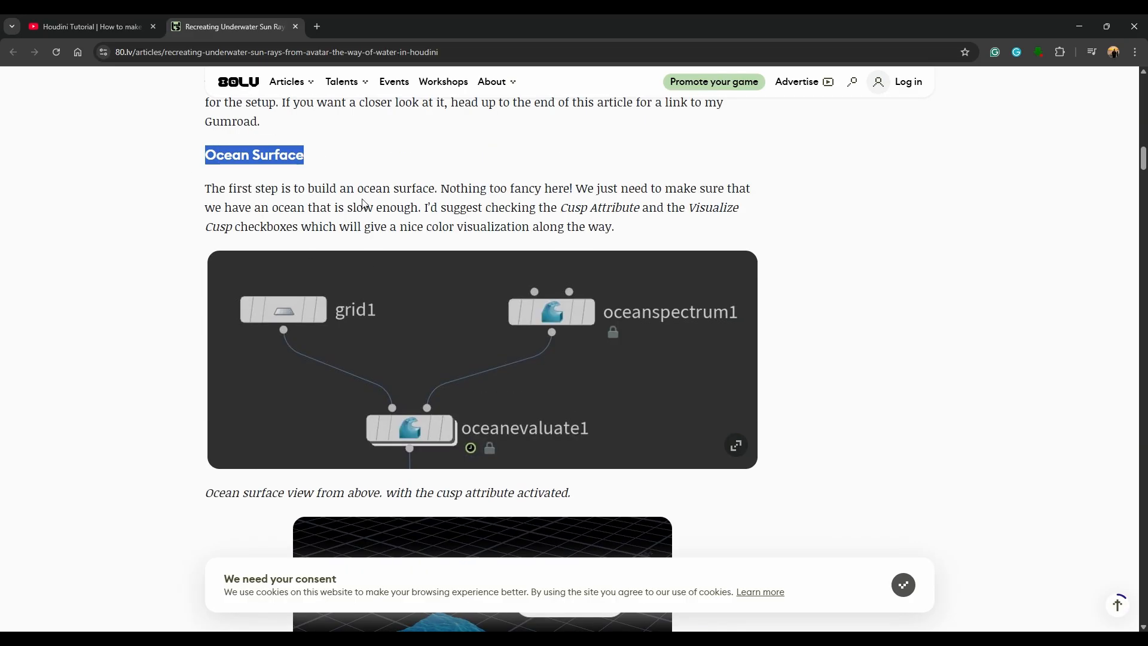
scroll(365, 397, down, 15)
scroll(368, 398, down, 5)
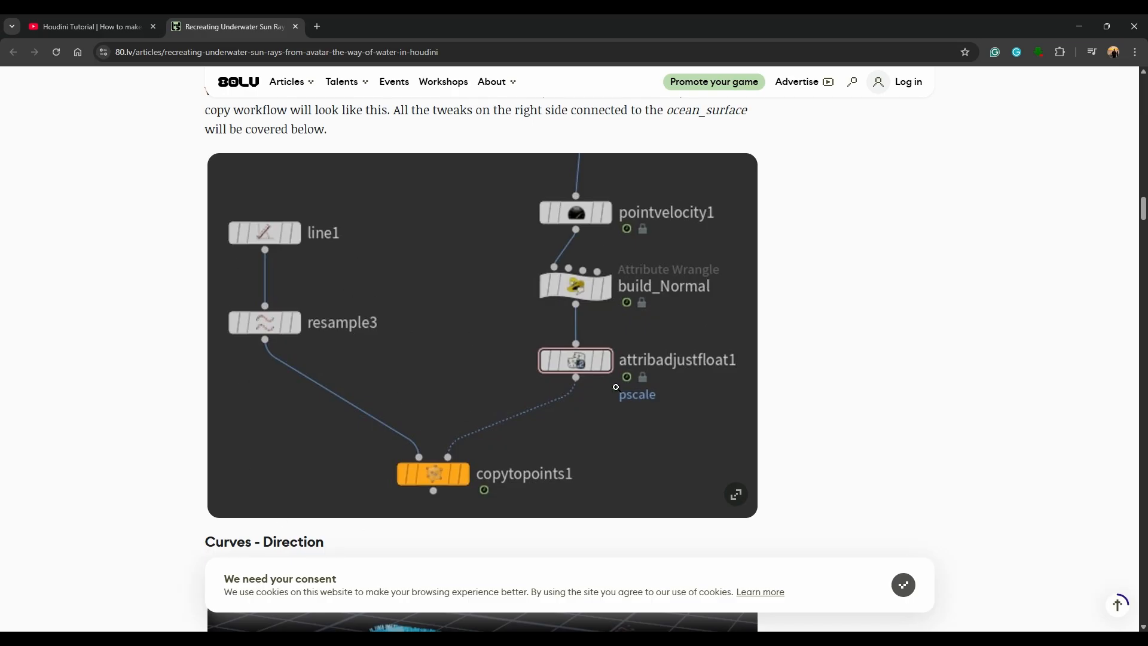
Step: Review the article's Curves - Direction and Curves - Length sections, through to the Volume Rasterize Attribute result
scroll(616, 387, down, 7)
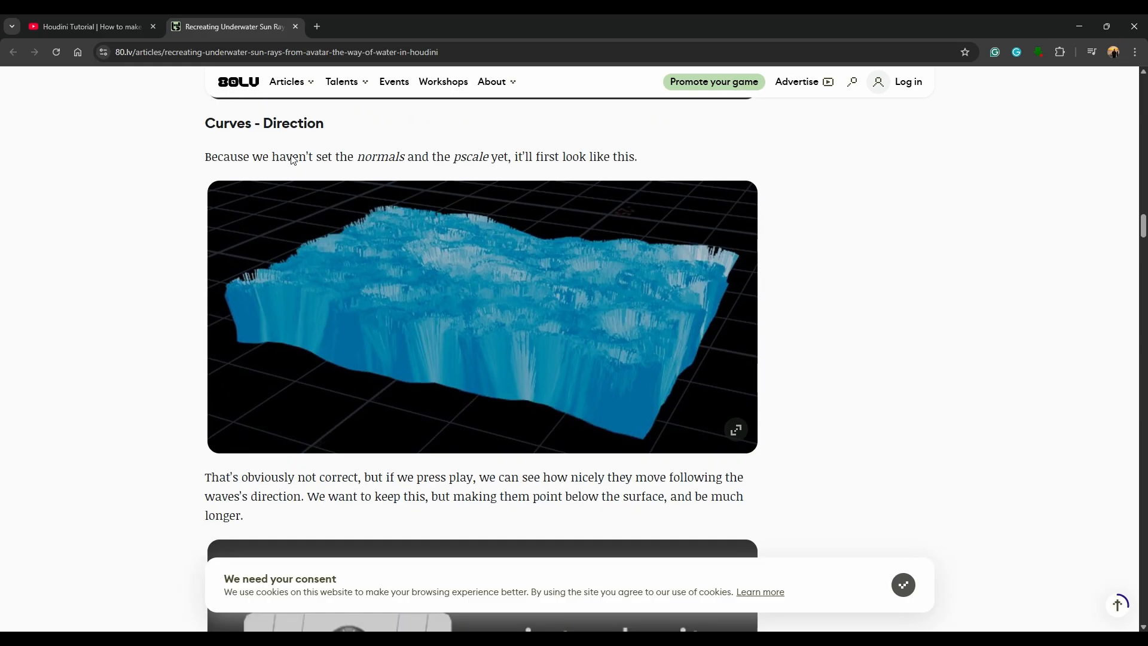
scroll(371, 362, down, 16)
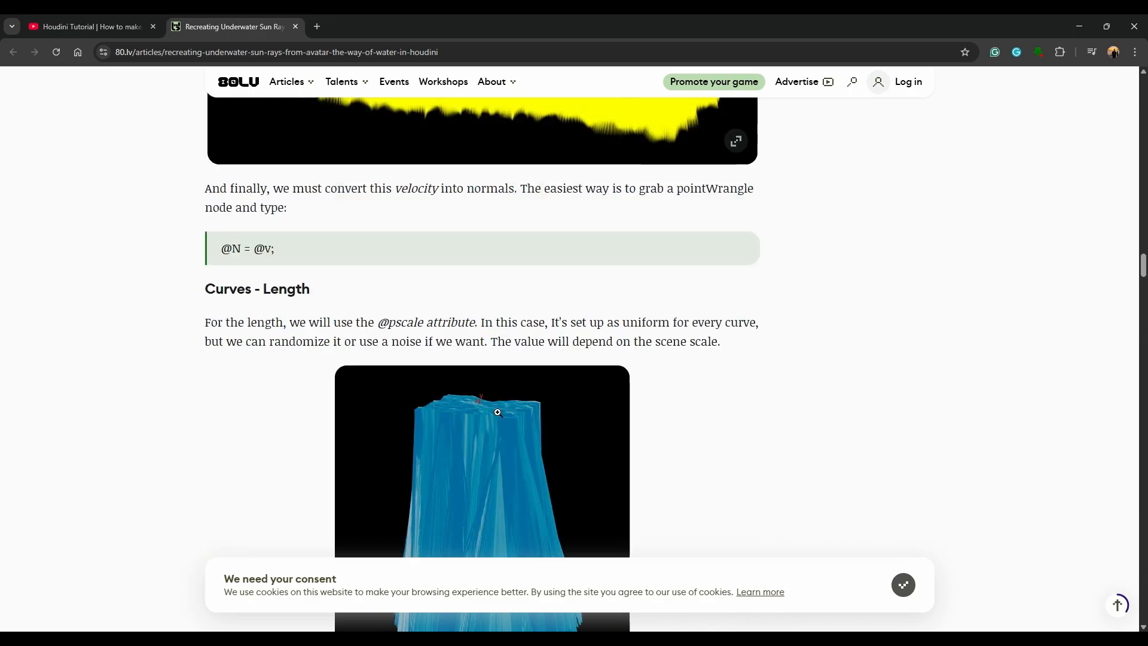
scroll(497, 412, down, 14)
scroll(590, 236, down, 5)
scroll(568, 297, up, 4)
scroll(687, 423, down, 6)
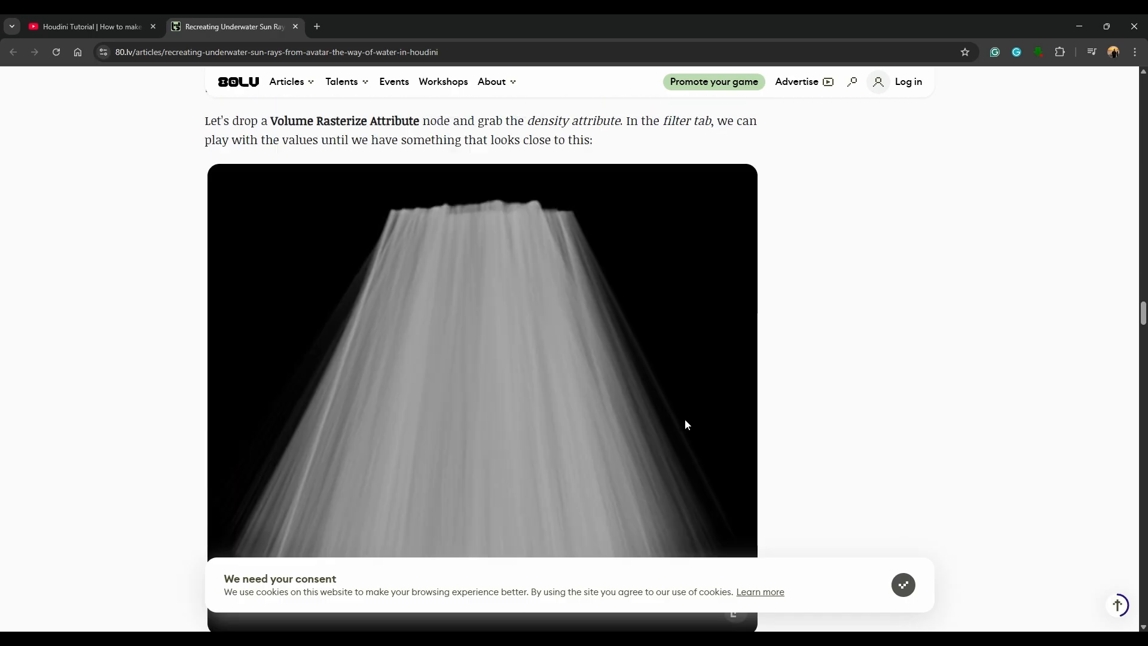
Step: Examine how the article smooths the lower part of the rays with the curveu mask and VDB Smooth
scroll(686, 424, down, 4)
scroll(655, 383, down, 20)
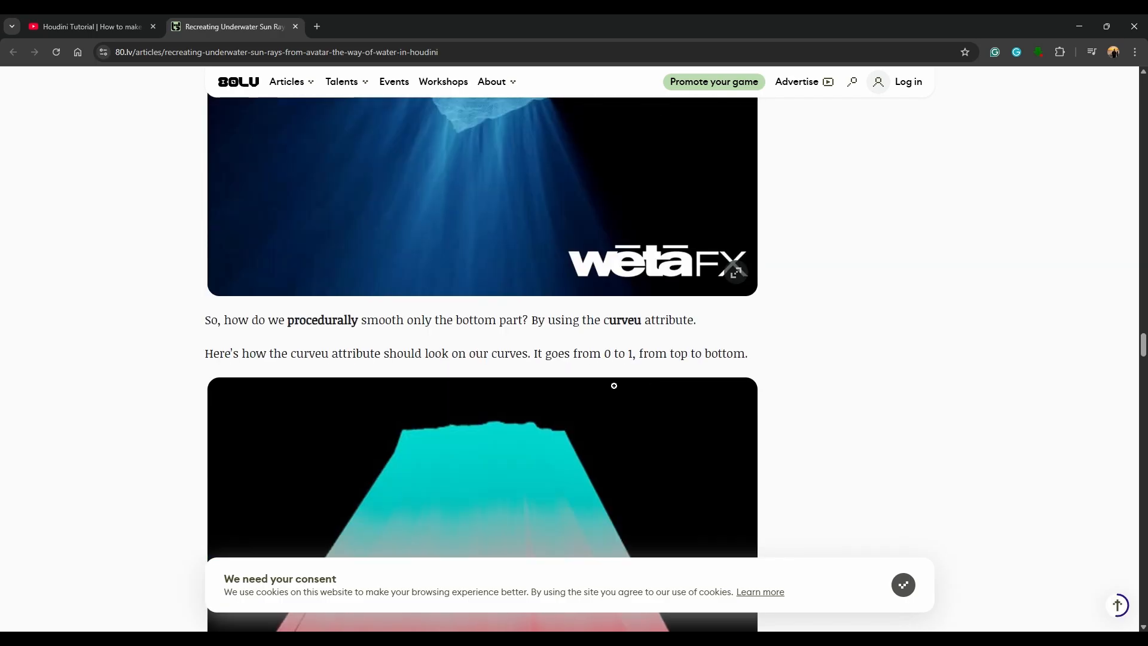
scroll(490, 387, up, 13)
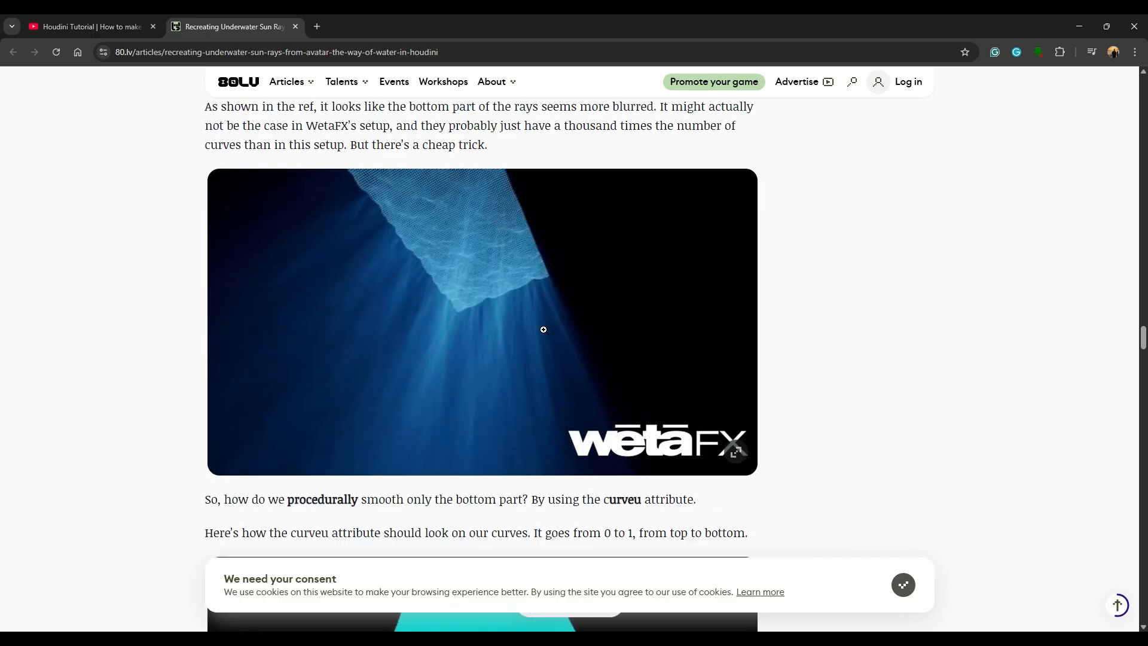
scroll(545, 330, down, 16)
scroll(544, 330, down, 10)
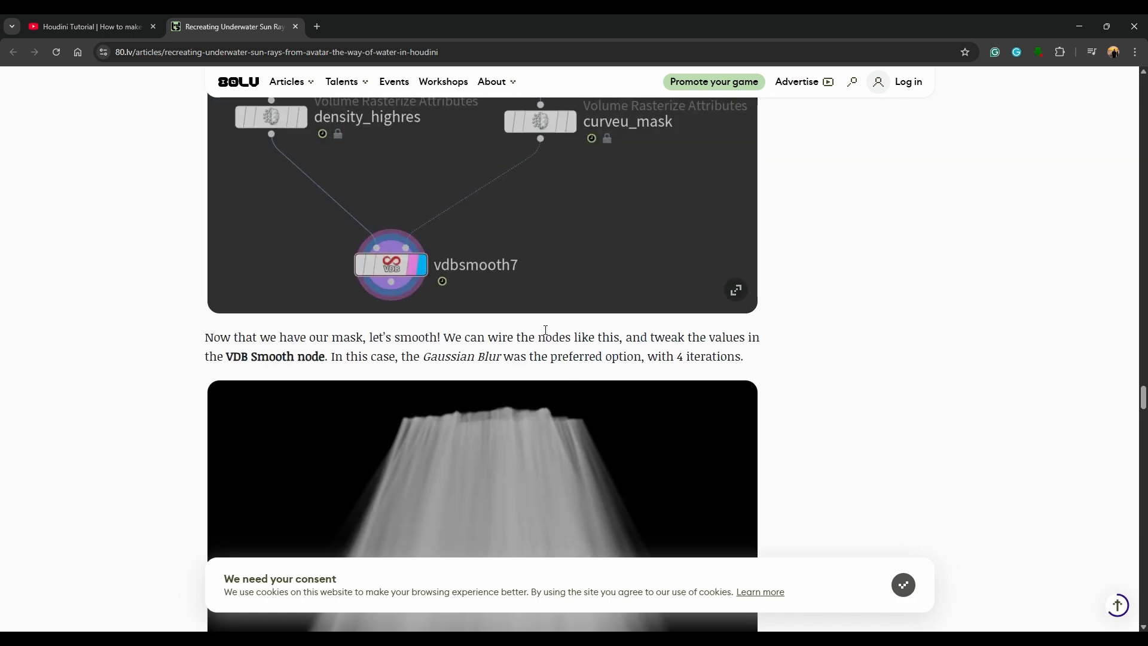
scroll(545, 330, down, 20)
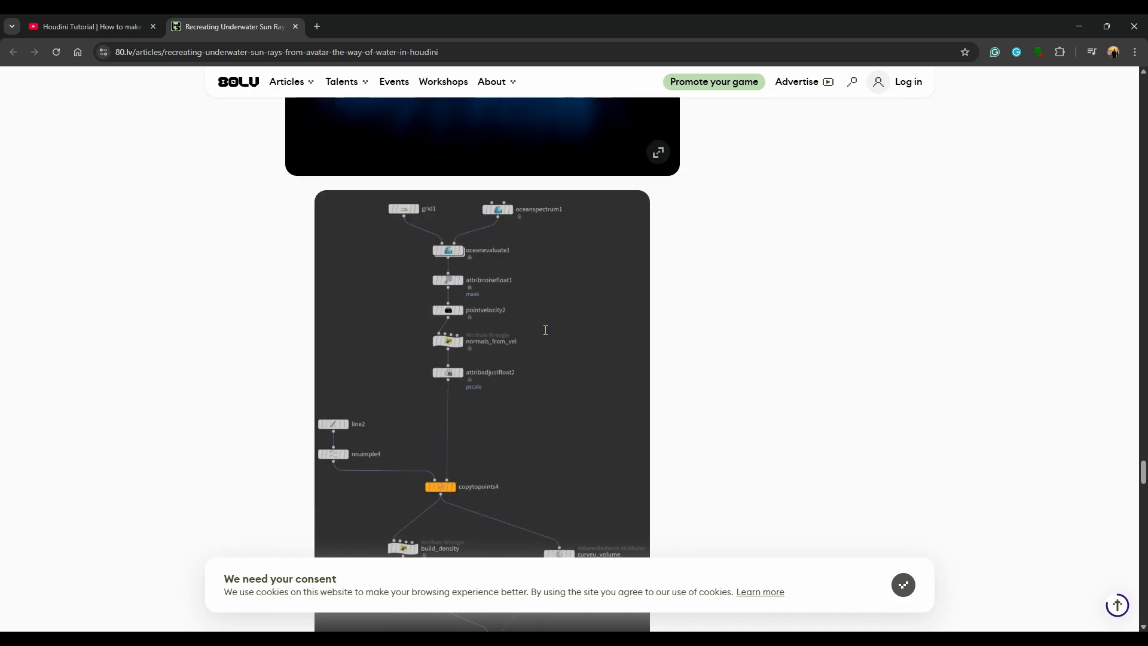
Step: Examine the article's Final Result and Nodegraph section and its godrays examples with clouds
scroll(545, 330, up, 6)
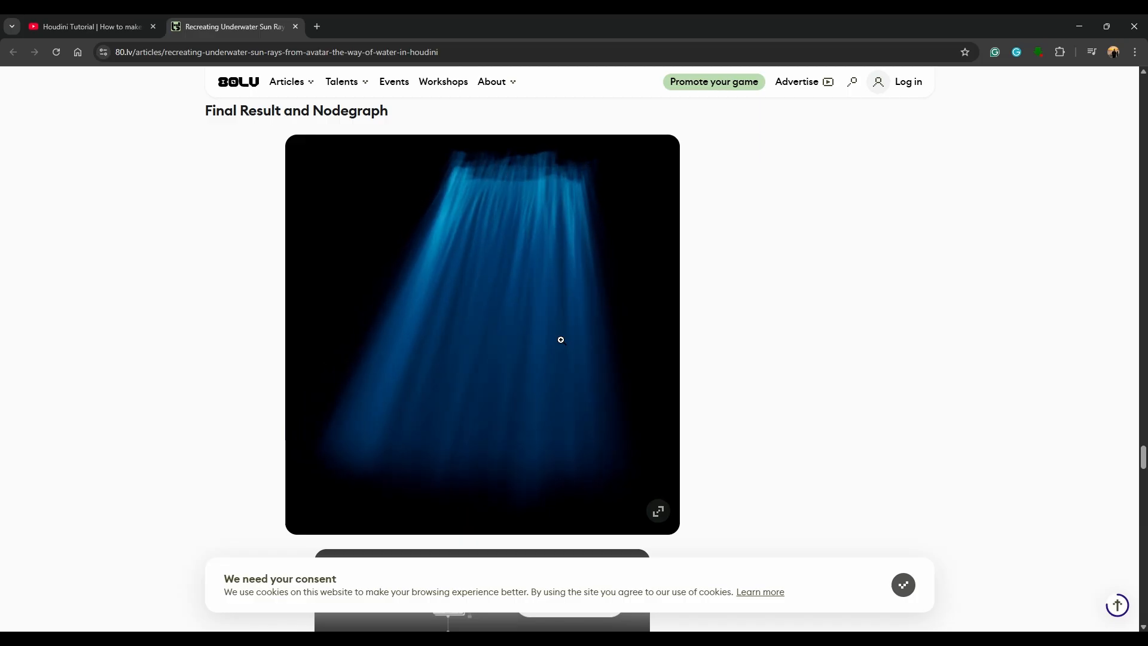
scroll(559, 346, down, 12)
scroll(556, 356, up, 6)
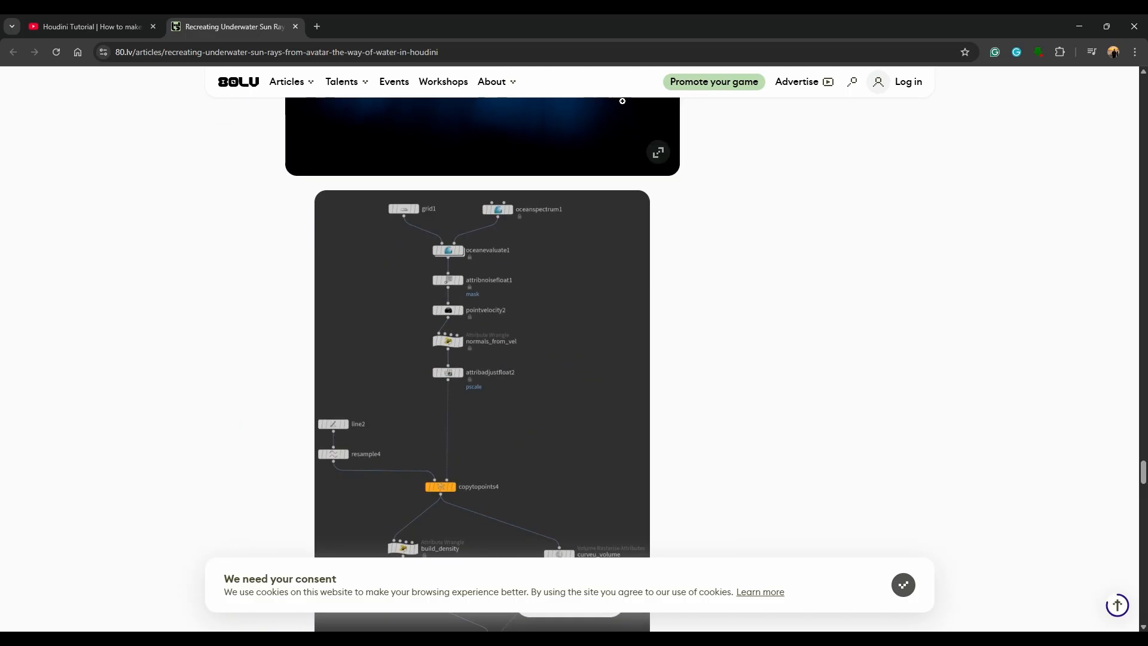
scroll(682, 389, down, 13)
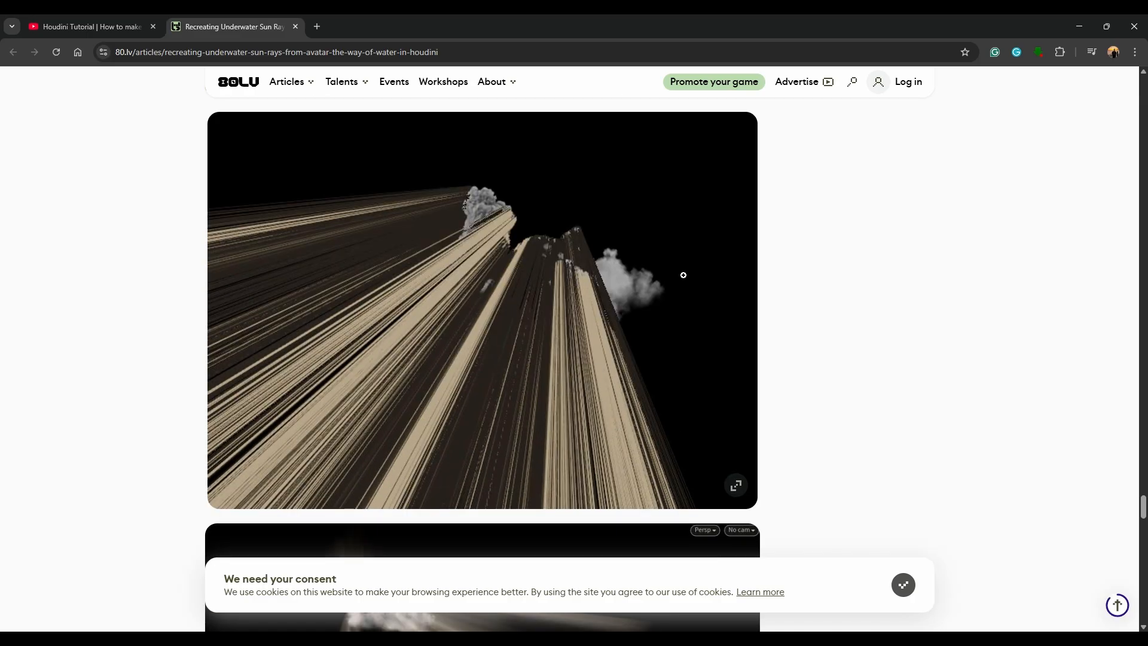
scroll(543, 178, down, 4)
scroll(377, 286, down, 20)
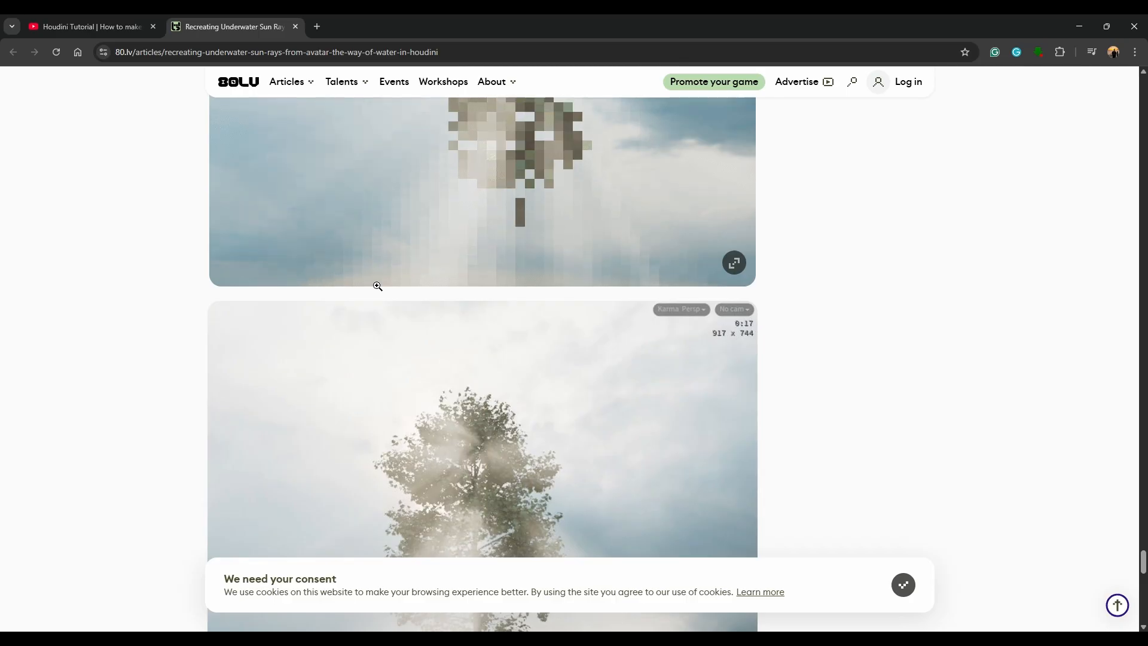
Step: Return to Houdini, shrink the parameter pane over the network and display the lightRays file cache
drag(432, 16, 1147, 251)
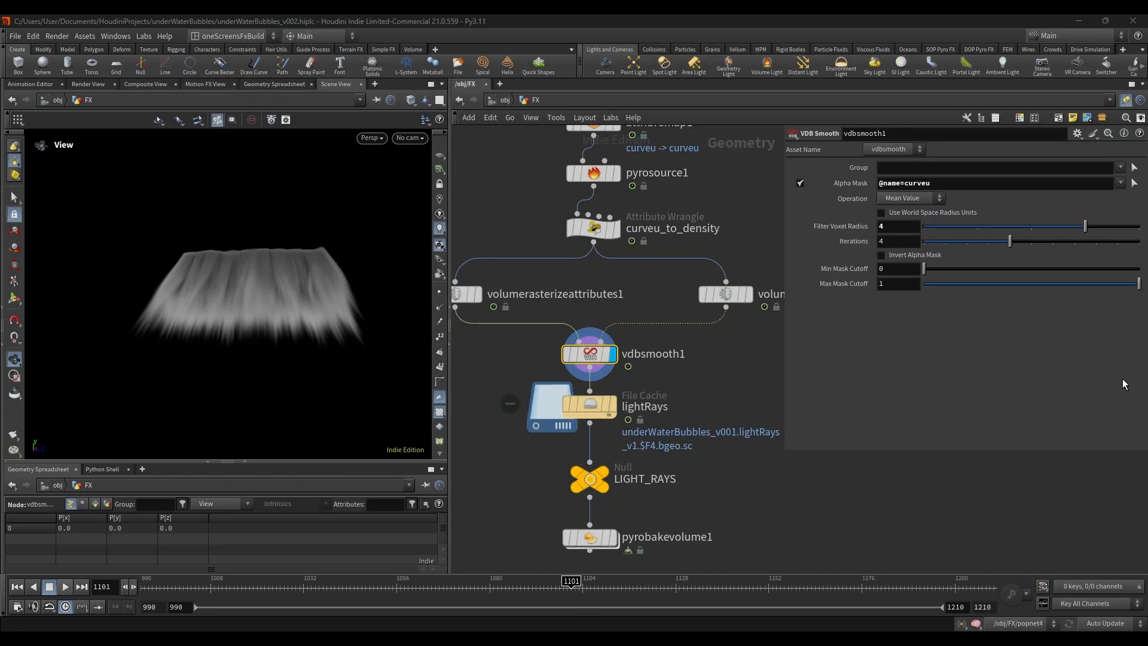
drag(780, 450, 928, 327)
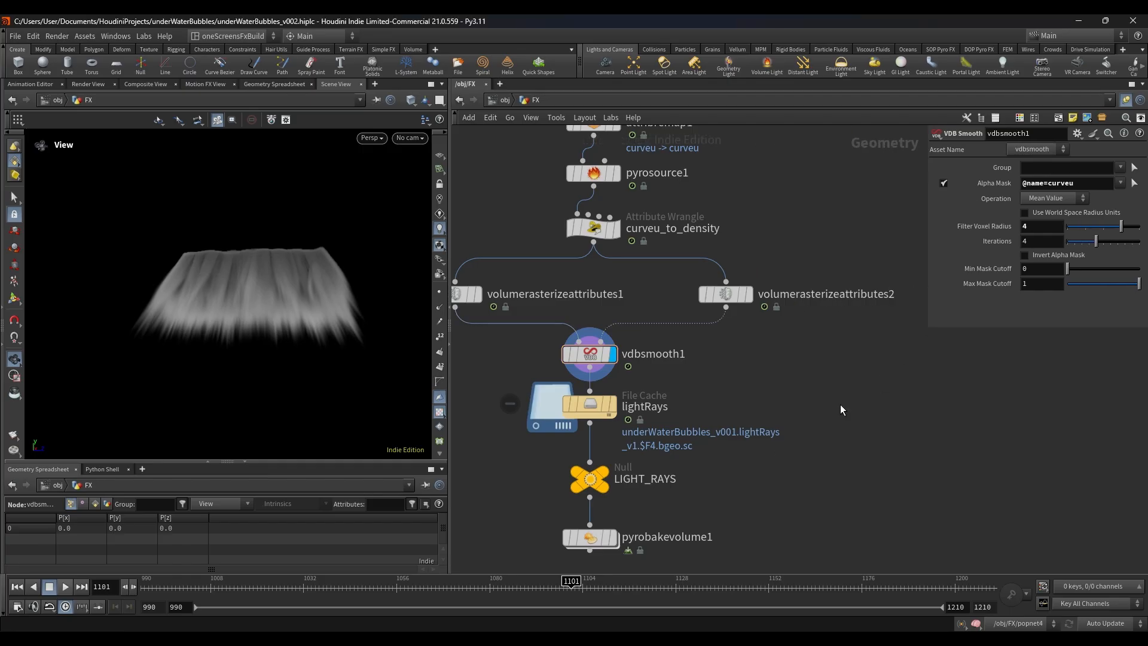
scroll(841, 404, down, 5)
scroll(677, 309, up, 5)
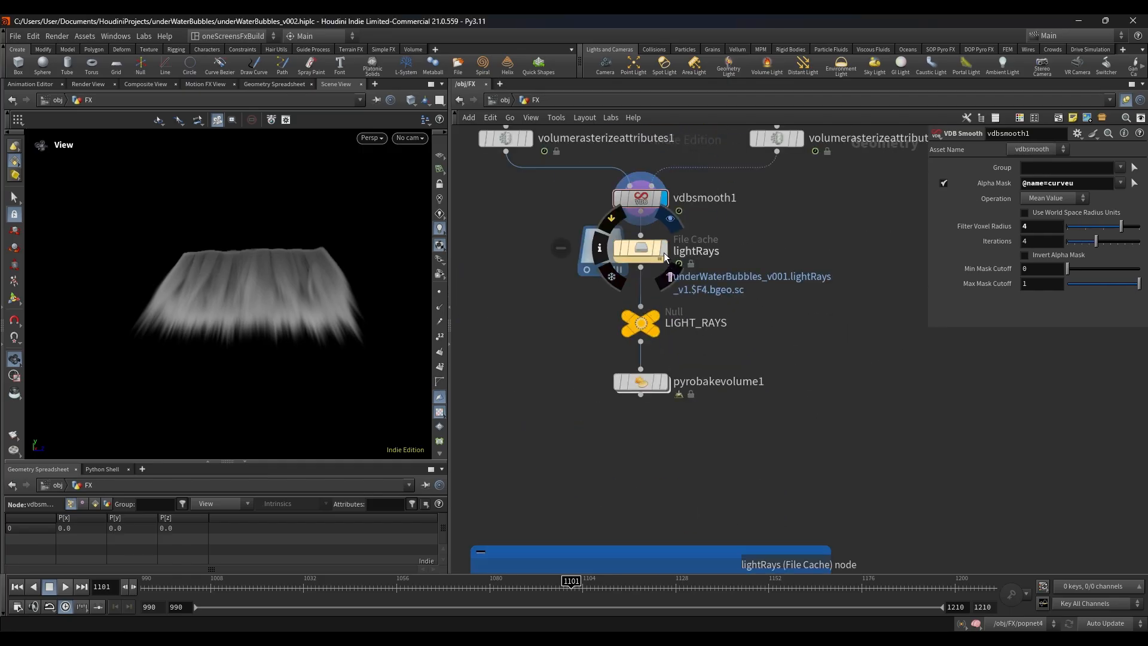
click(661, 250)
Step: Display IN_FALLING_MODEL1 in the MAIN BUBBLES section and frame the falling character in the viewport
scroll(555, 276, down, 5)
middle_drag(587, 412, 625, 277)
scroll(625, 281, up, 4)
drag(694, 285, 619, 286)
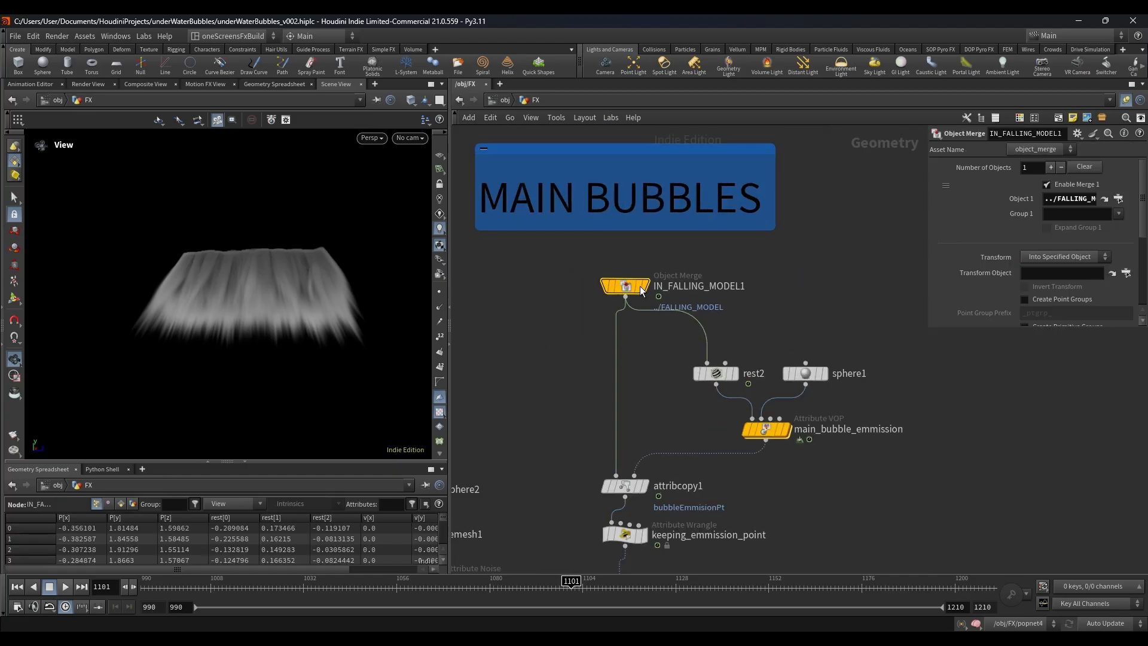
click(645, 287)
drag(710, 253, 687, 268)
scroll(574, 314, down, 3)
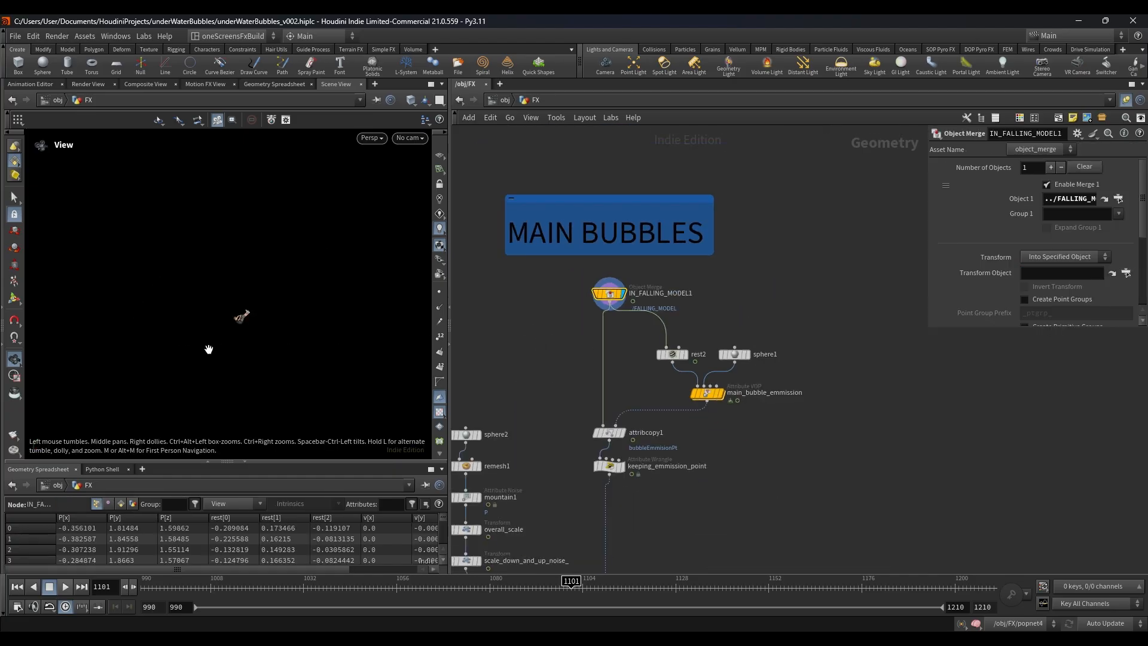
key(space+g)
drag(210, 330, 270, 315)
scroll(271, 316, down, 2)
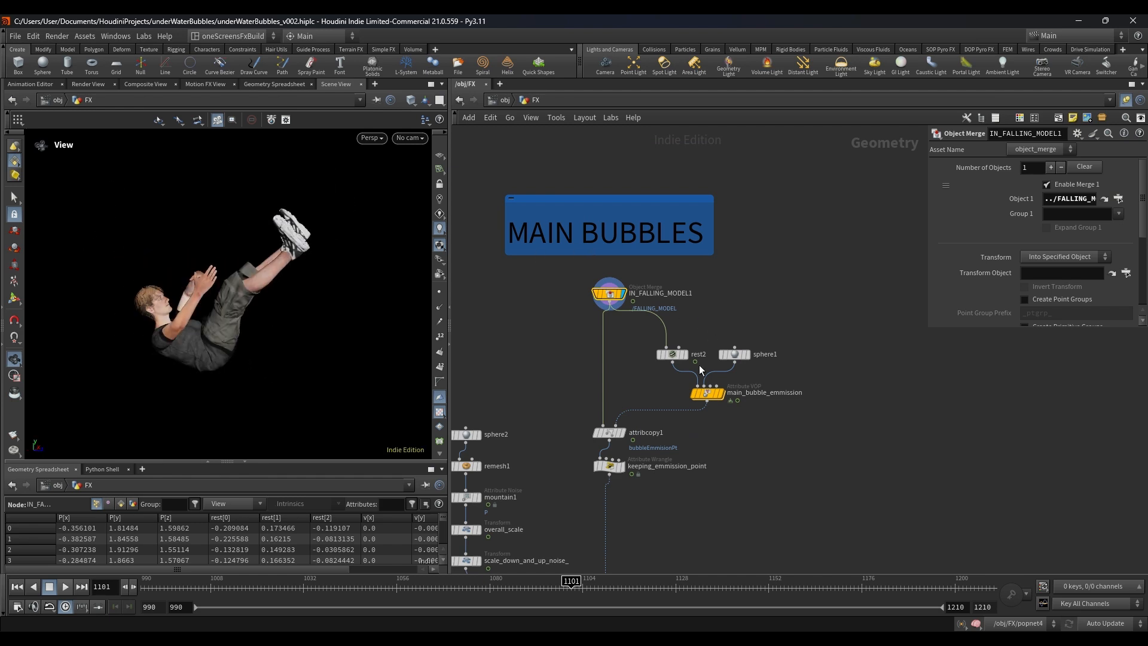
Step: Display rest2 to view the rest-pose character, followed by sphere1, in the main bubbles emission setup
mouse_move(610, 438)
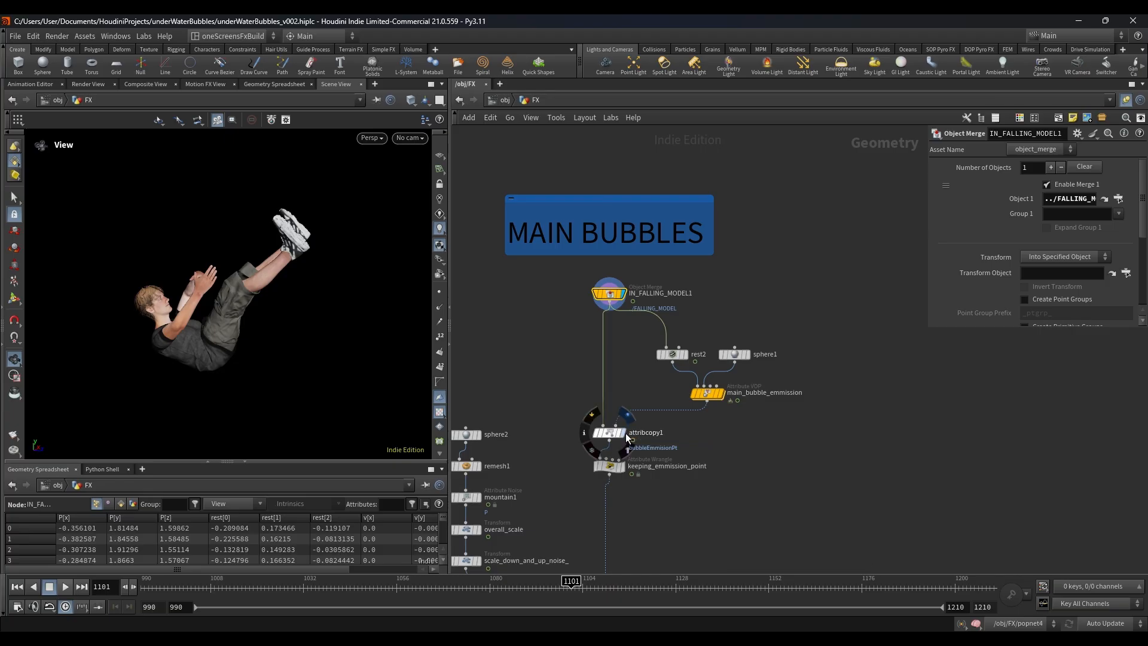
click(672, 354)
scroll(719, 375, up, 2)
click(661, 340)
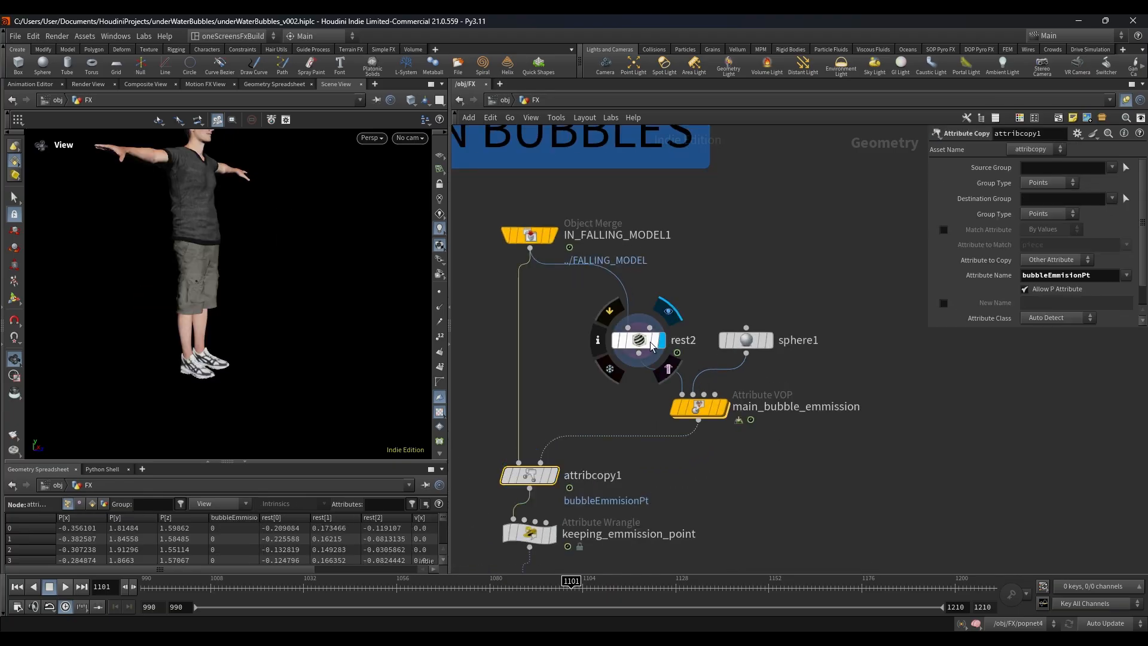
click(769, 340)
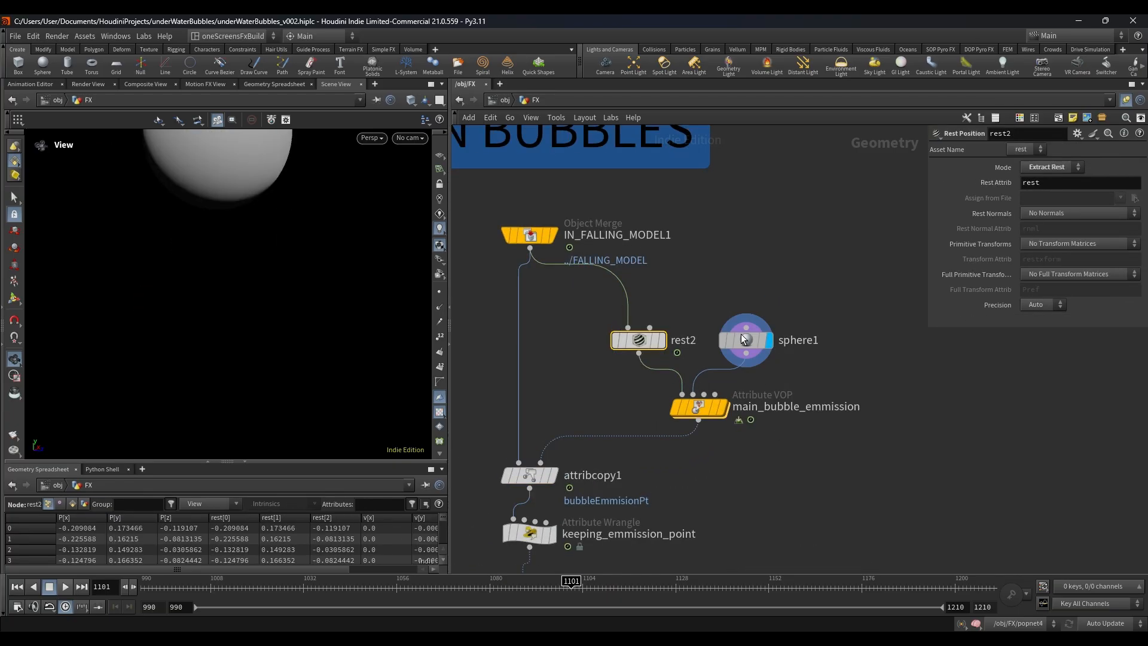
click(741, 341)
Step: Display main_bubble_emmission, view the character's head up close and overlay sphere1 as a template
click(724, 407)
click(699, 407)
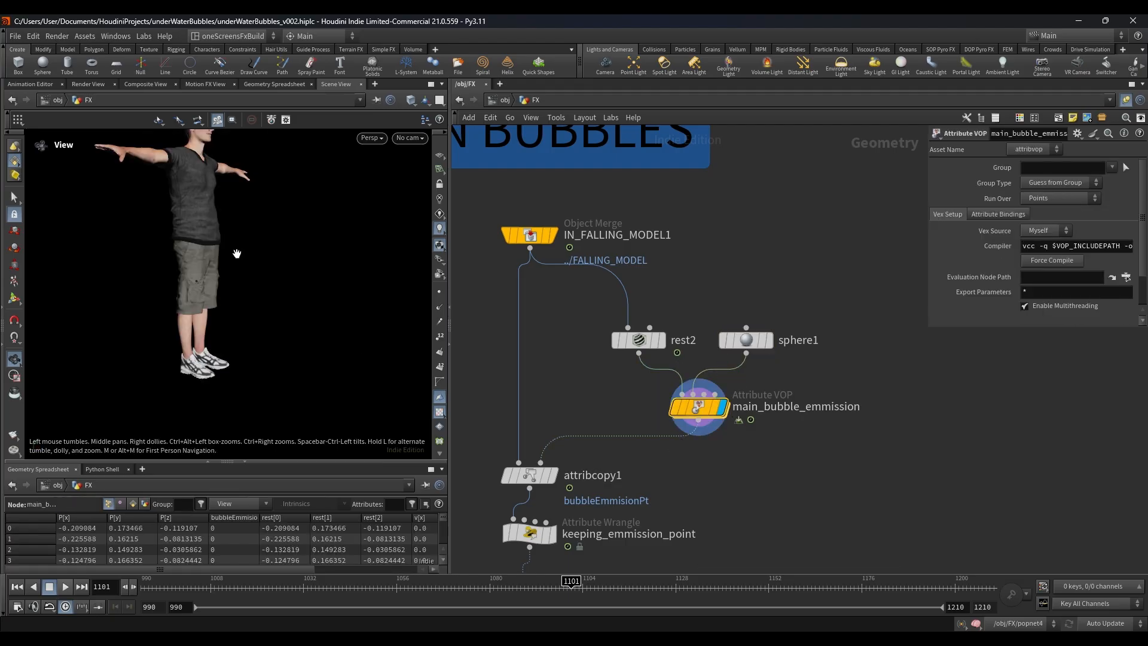
drag(236, 254, 203, 199)
scroll(203, 198, up, 5)
middle_drag(230, 172, 232, 246)
drag(232, 247, 185, 246)
scroll(724, 332, up, 2)
click(779, 343)
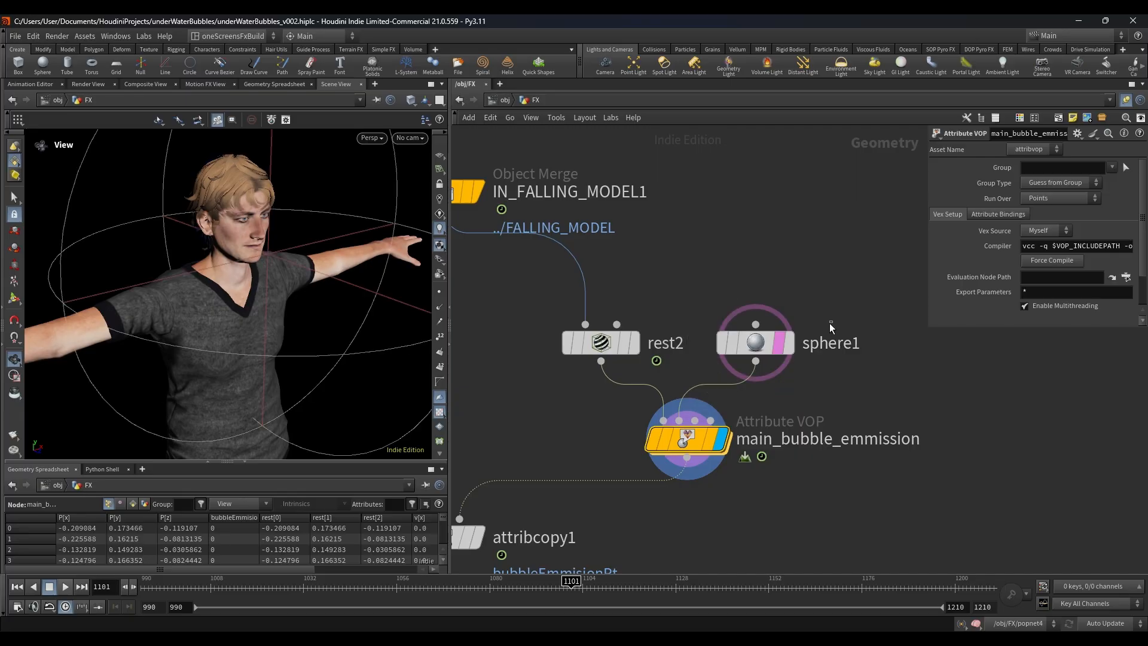
Step: Open the main_bubble_emmission VOP network, inspect its bubbleEmmisionPt bind node and return to the FX network
click(747, 342)
double_click(687, 440)
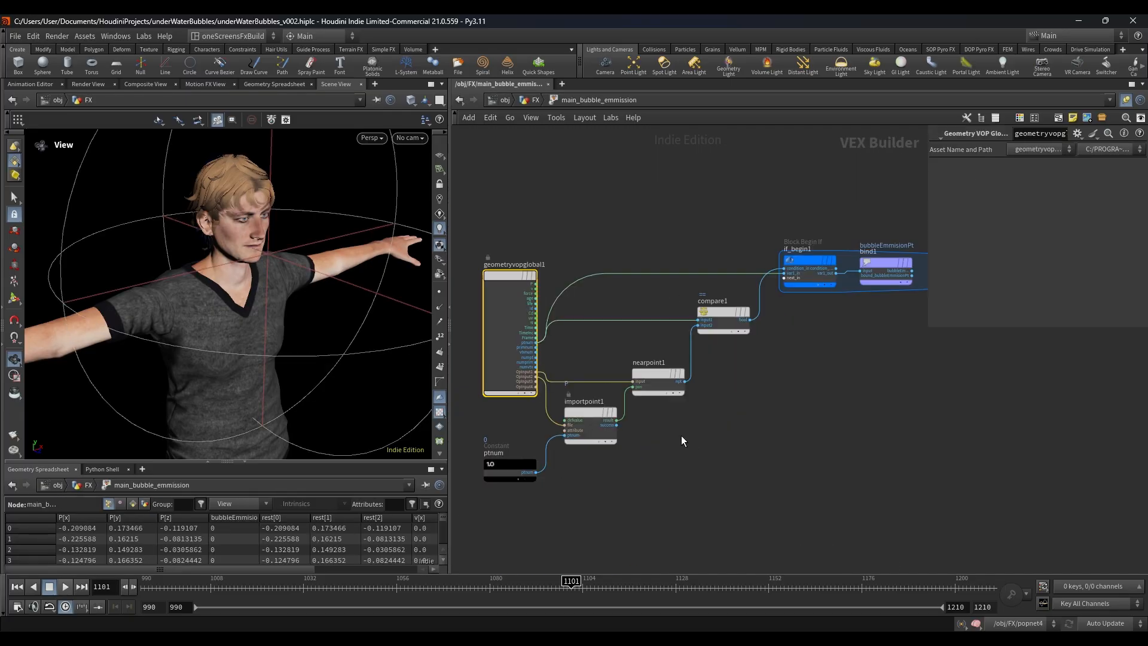
scroll(761, 389, down, 2)
middle_drag(876, 264, 678, 336)
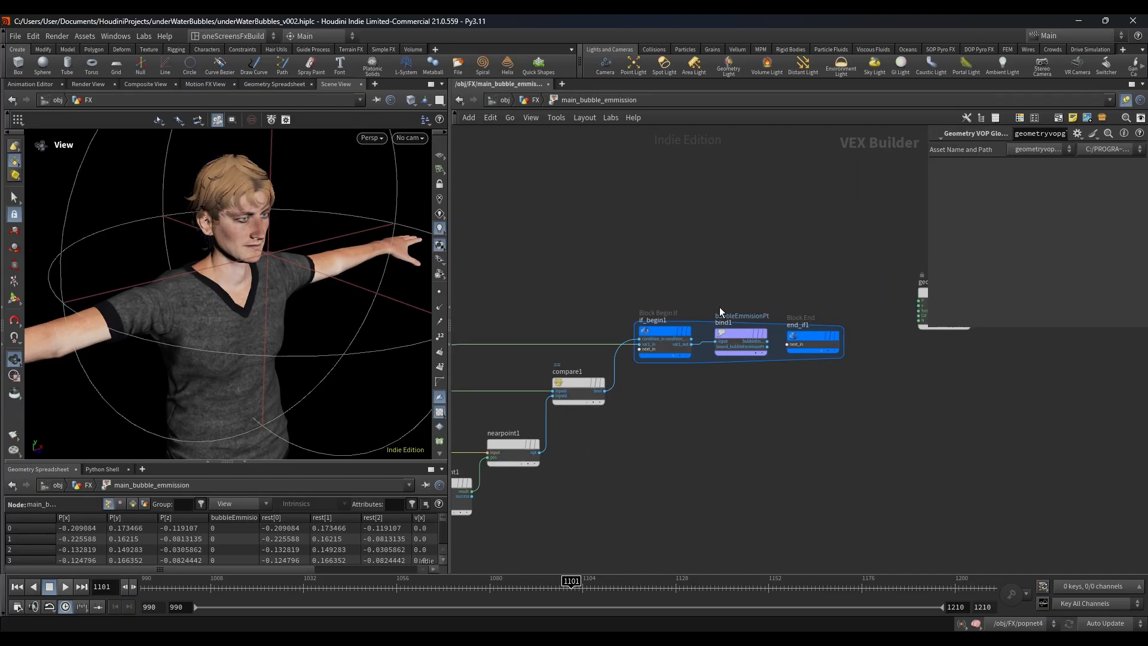
click(733, 335)
click(529, 100)
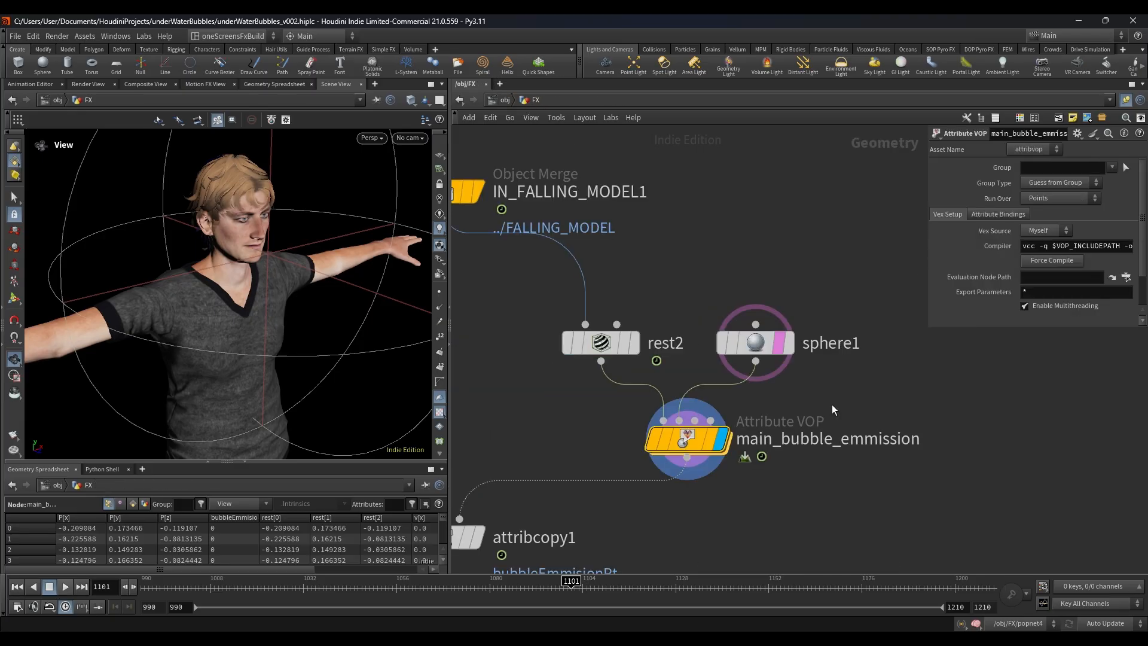
Step: Select rest2, sphere1 and main_bubble_emmission together and nudge the group slightly up and to the right
drag(495, 282, 1060, 558)
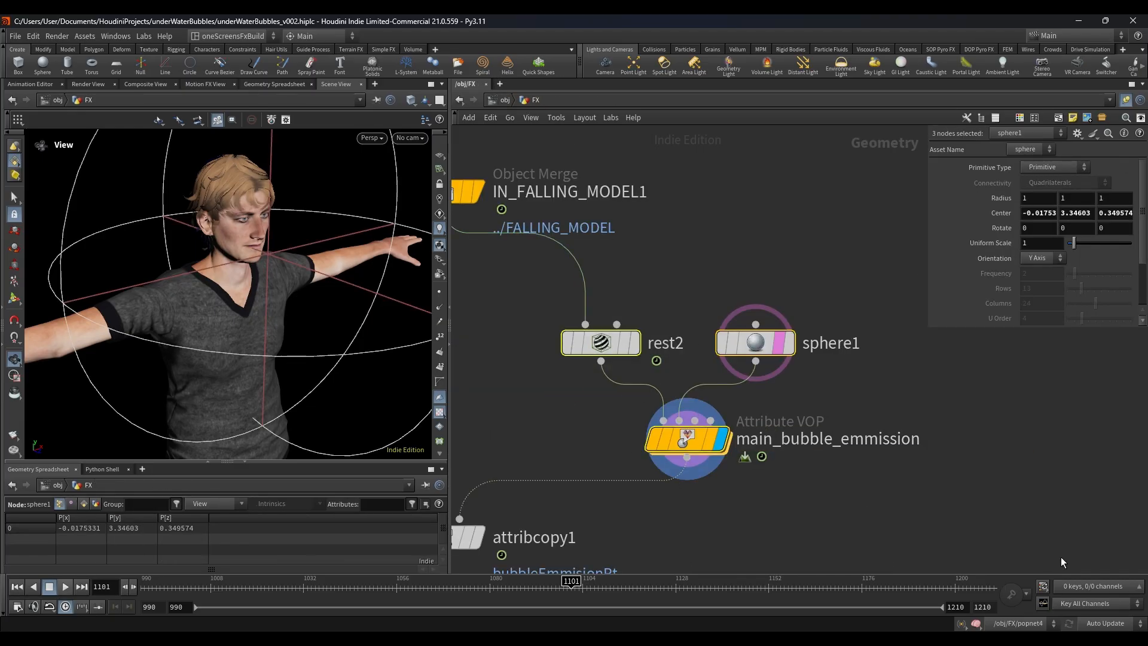
click(540, 298)
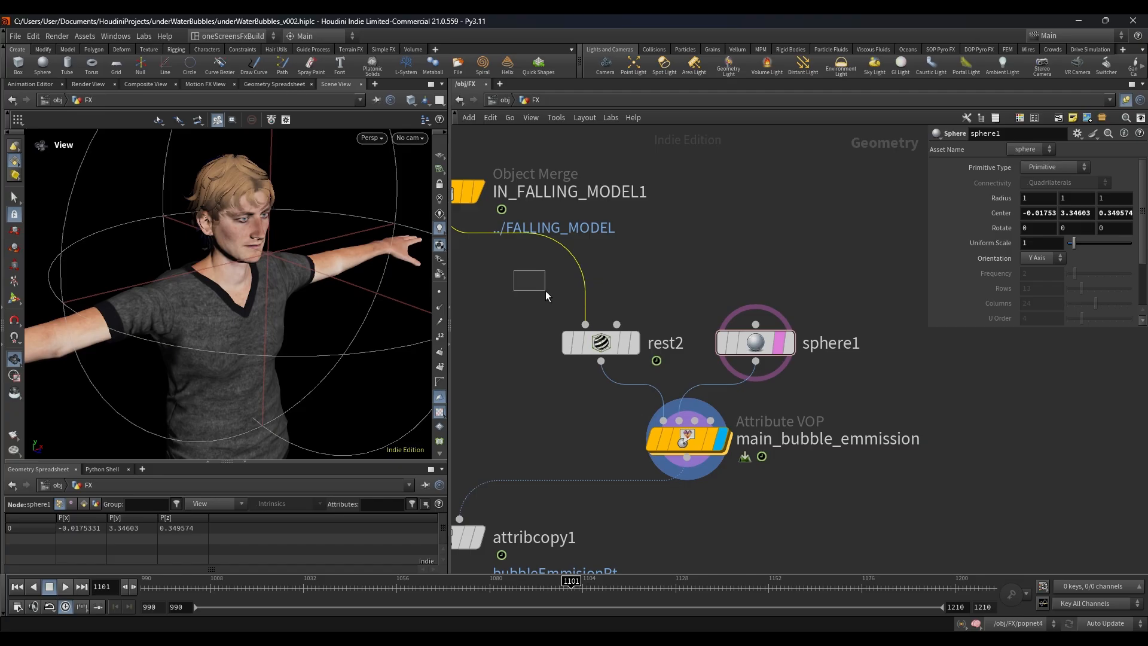
drag(545, 290, 894, 479)
drag(697, 446, 709, 426)
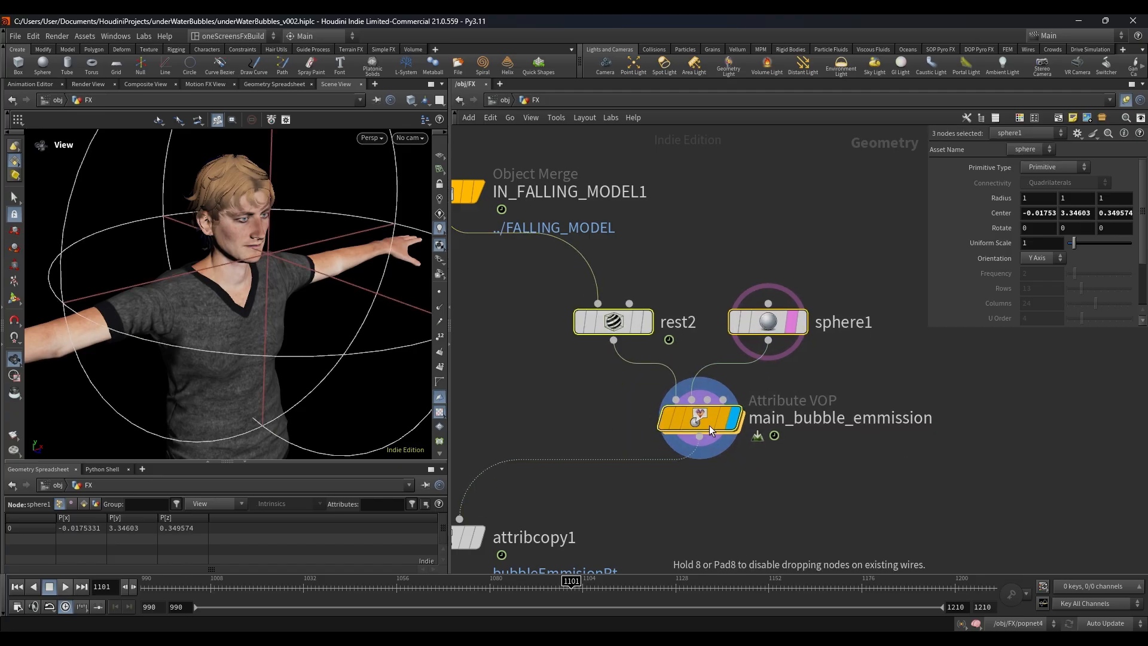
Step: Select rest2 and move sphere1 farther to its right to space out the emission setup
scroll(656, 498, down, 3)
middle_drag(655, 499, 769, 443)
middle_drag(668, 343, 640, 371)
drag(659, 325, 741, 356)
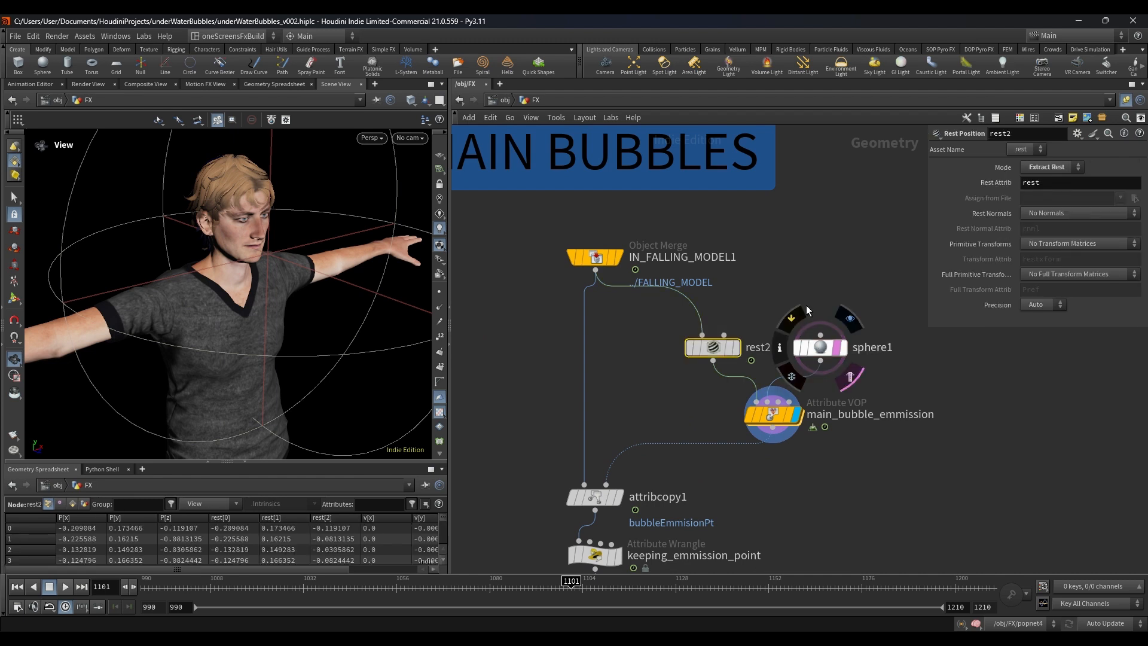
click(840, 357)
drag(840, 358, 864, 356)
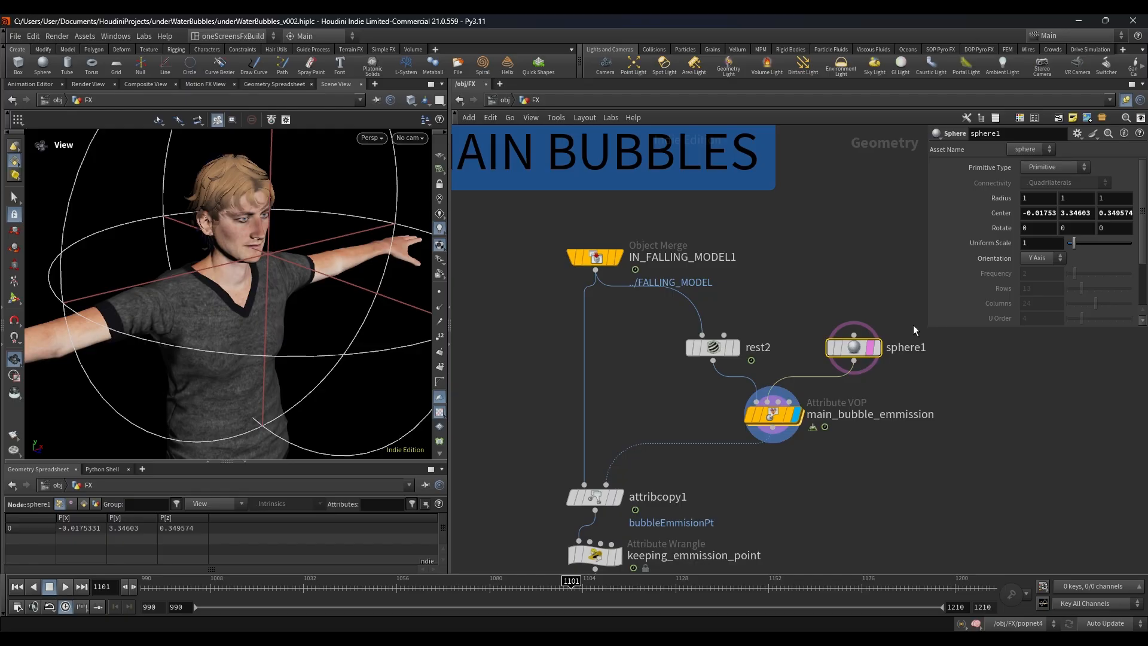
Step: Select main_bubble_emmission, look inside its VOP network once more and go back up to FX
click(771, 414)
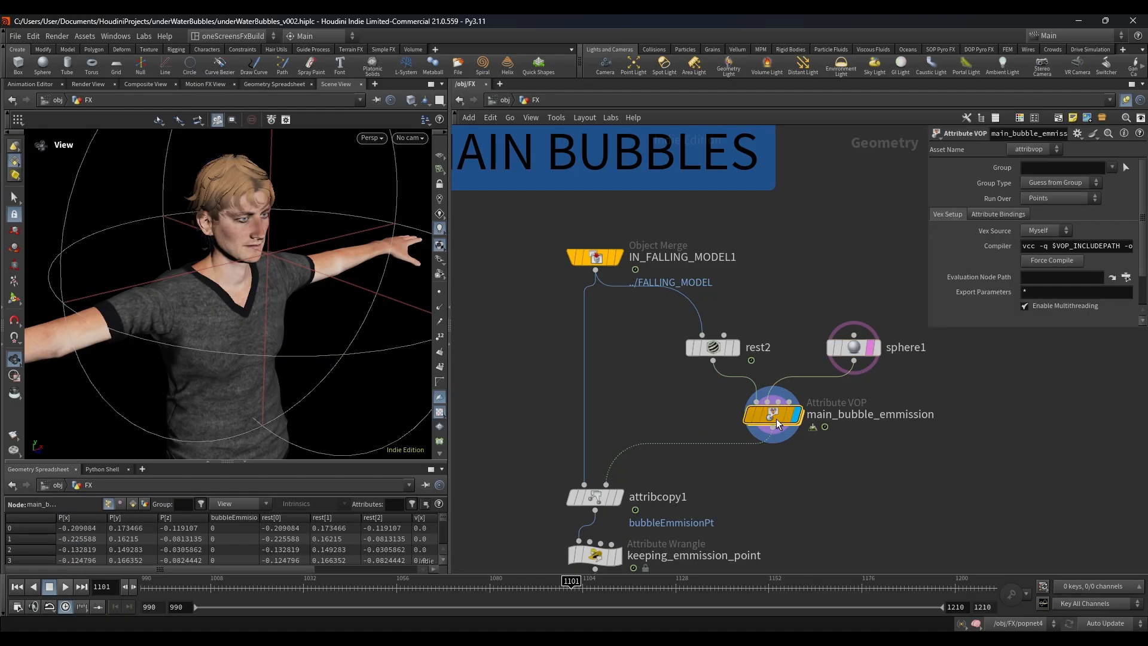
double_click(774, 417)
key(u)
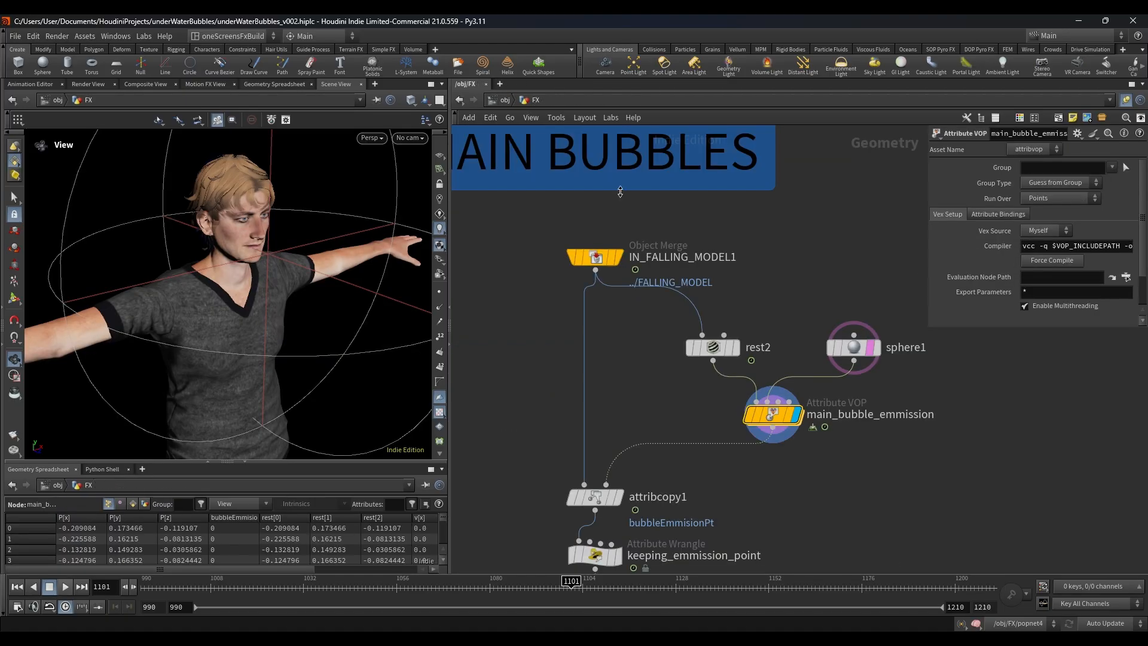
Step: Move attribcopy1 slightly up from keeping_emmission_point and display its output
drag(736, 309, 676, 364)
scroll(676, 364, down, 2)
middle_drag(677, 364, 702, 244)
scroll(669, 303, up, 2)
drag(753, 328, 566, 342)
click(641, 354)
scroll(642, 354, up, 2)
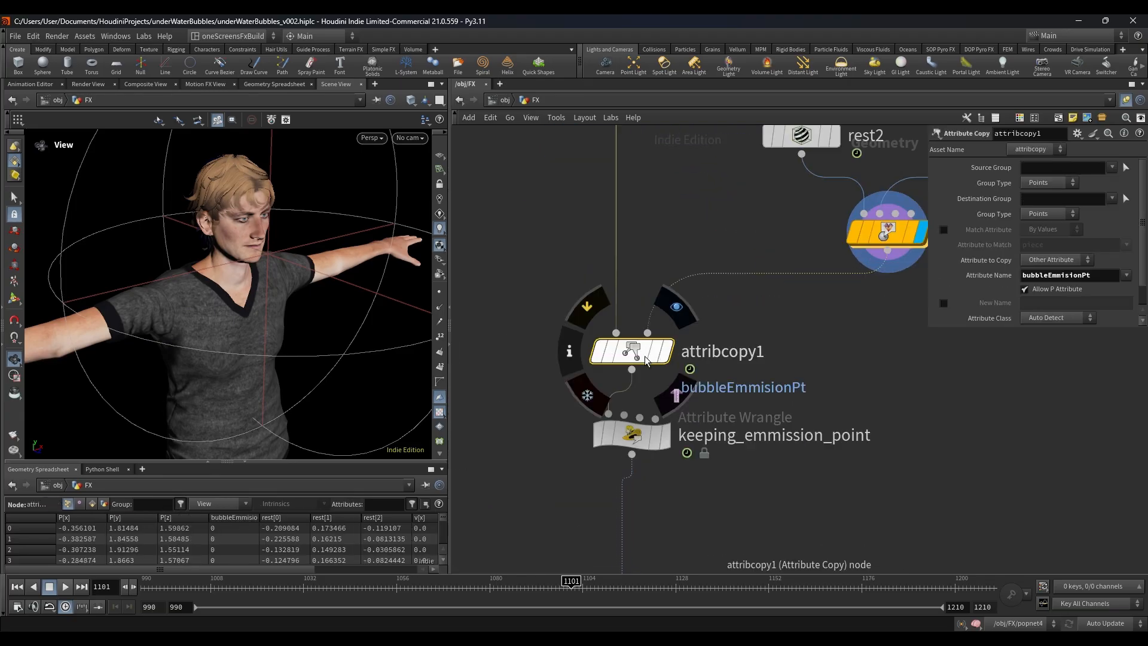
drag(641, 353, 641, 328)
click(666, 327)
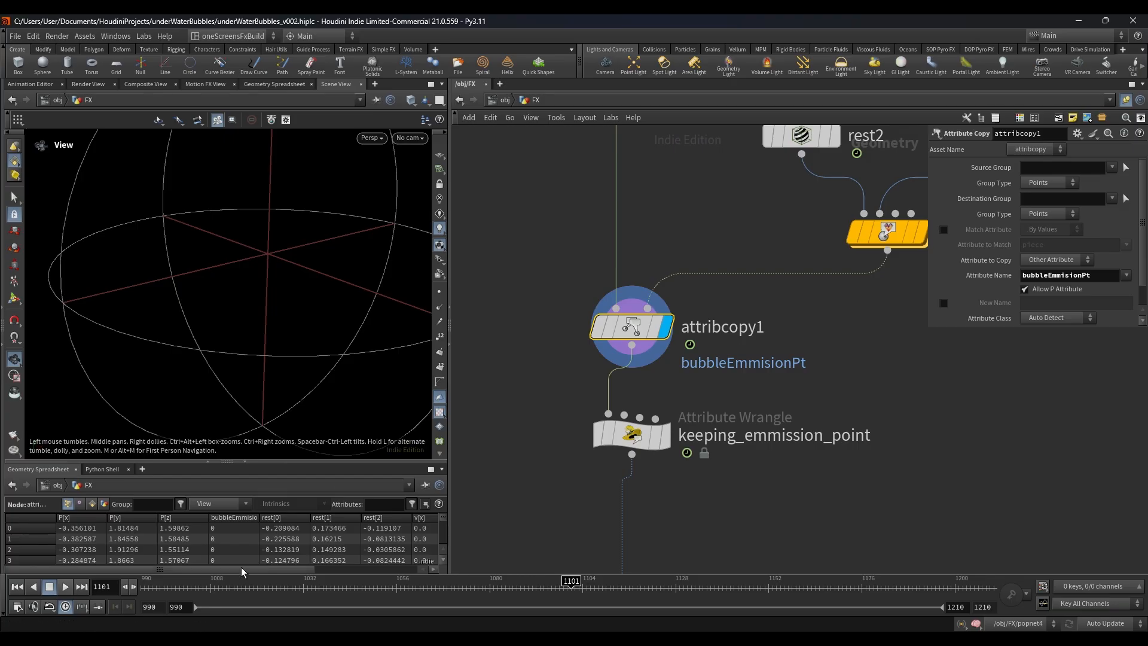
Step: Sort attribcopy1's geometry spreadsheet by descending bubbleEmmisionPt, and display keeping_emmission_point to view its point beside the sphere
click(237, 516)
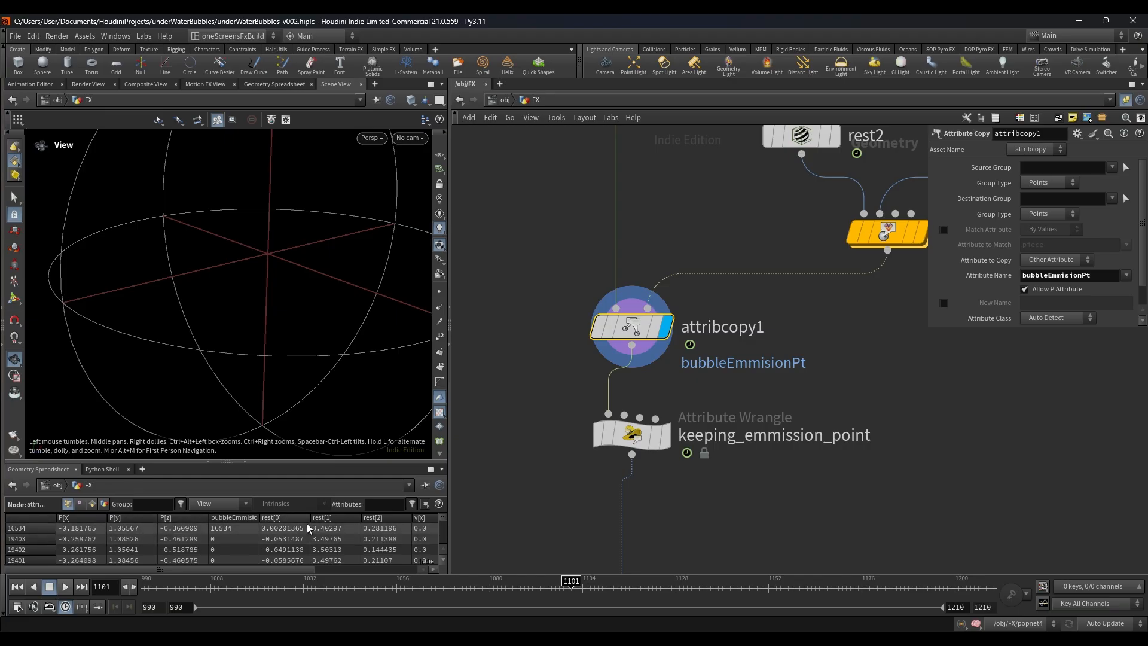
click(656, 439)
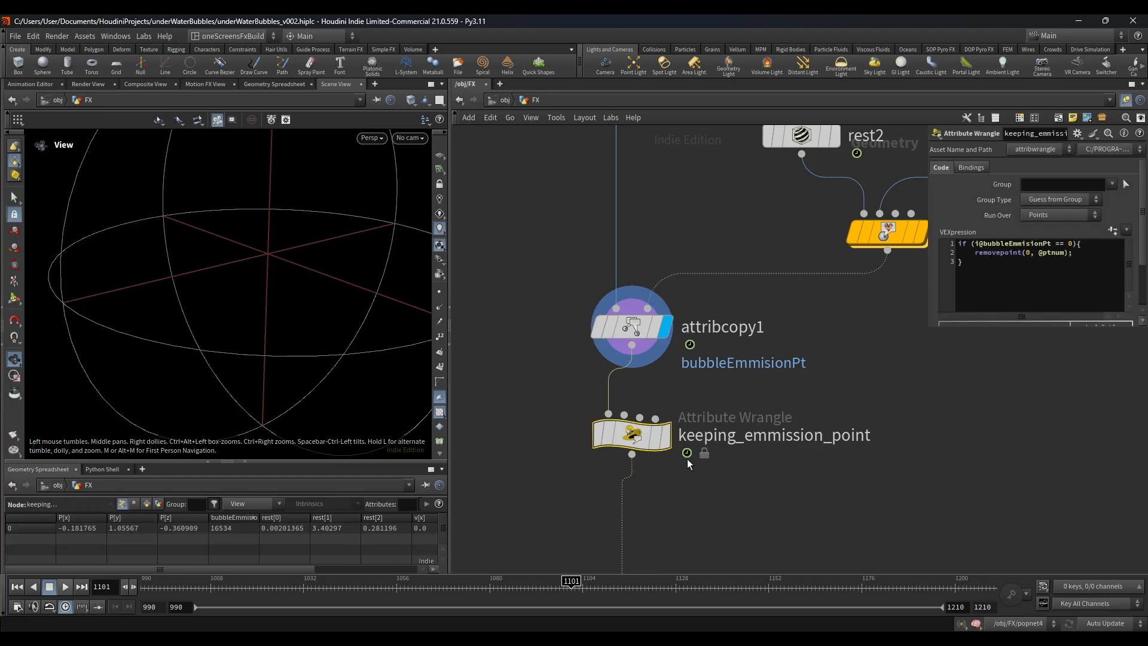
click(665, 436)
scroll(185, 297, down, 5)
drag(317, 321, 249, 348)
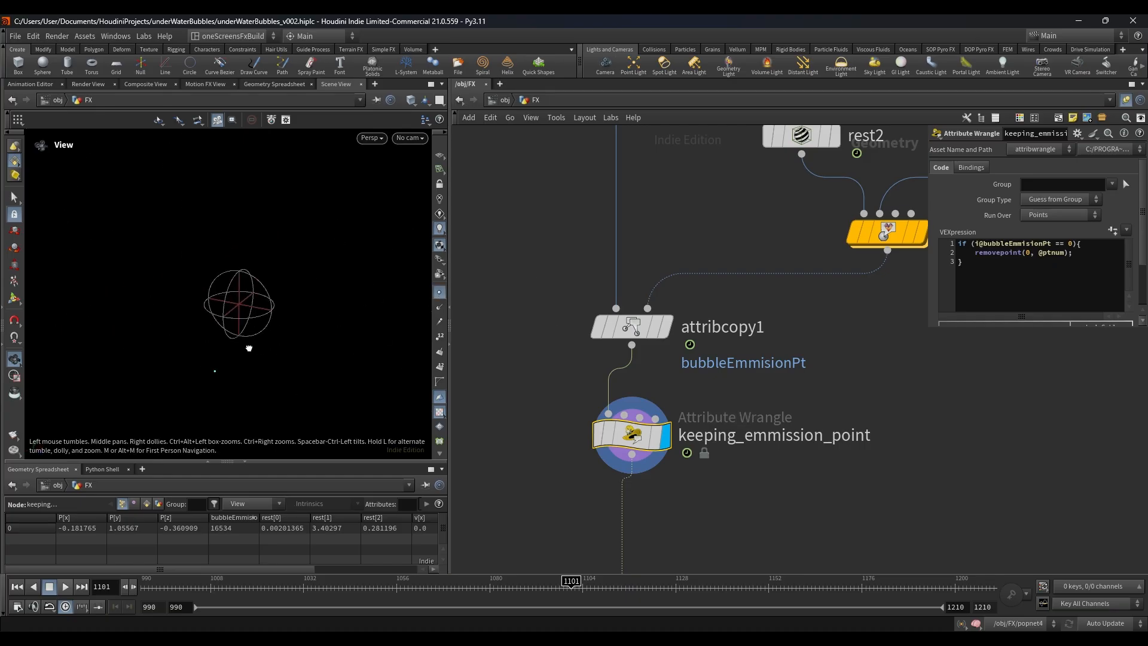
Step: Display rest2 and then attribcopy1 to compare the character's rest pose with its falling pose
scroll(821, 335, down, 4)
middle_drag(820, 336, 746, 426)
scroll(684, 301, up, 2)
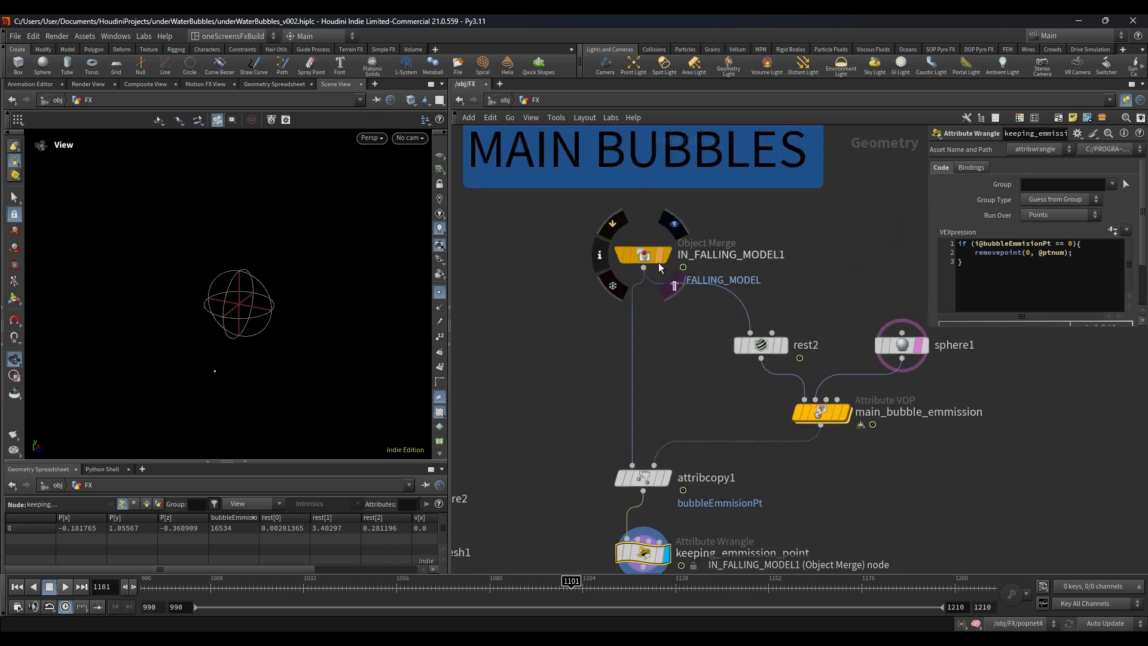
middle_drag(693, 394, 659, 343)
drag(697, 289, 708, 295)
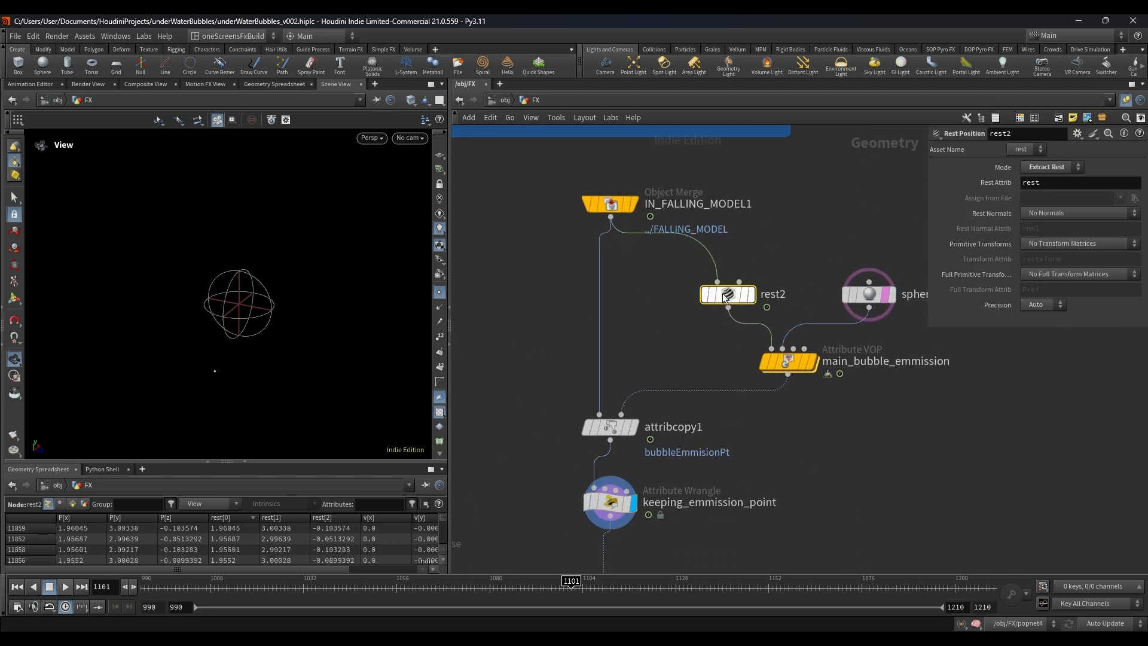
click(751, 294)
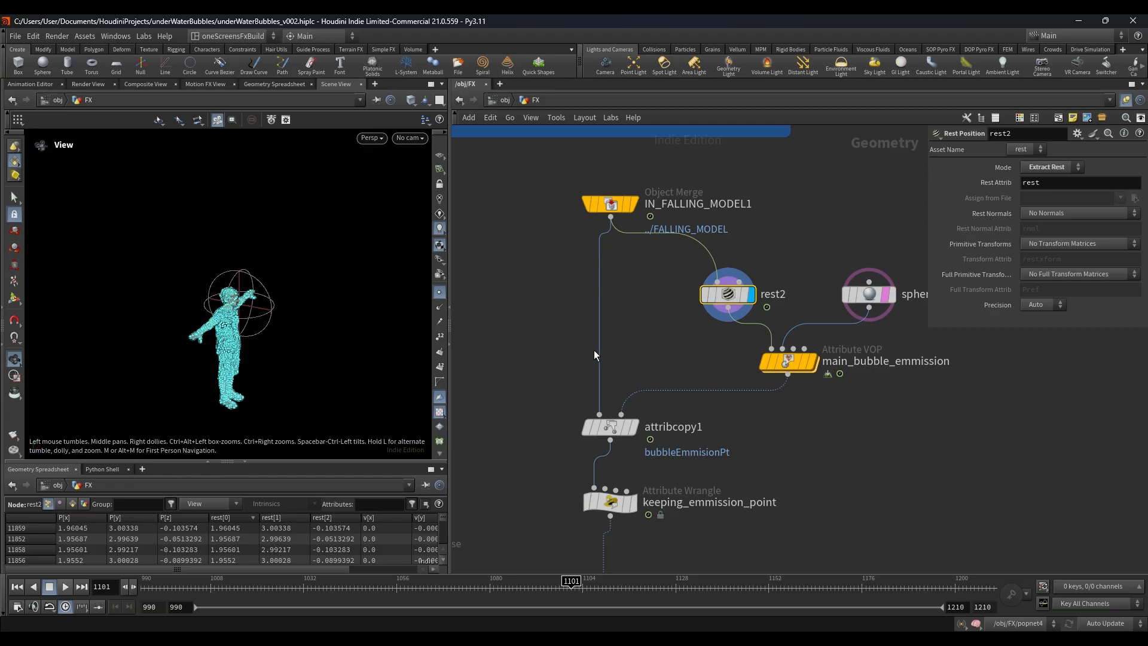
middle_drag(650, 363, 657, 304)
click(617, 367)
click(642, 367)
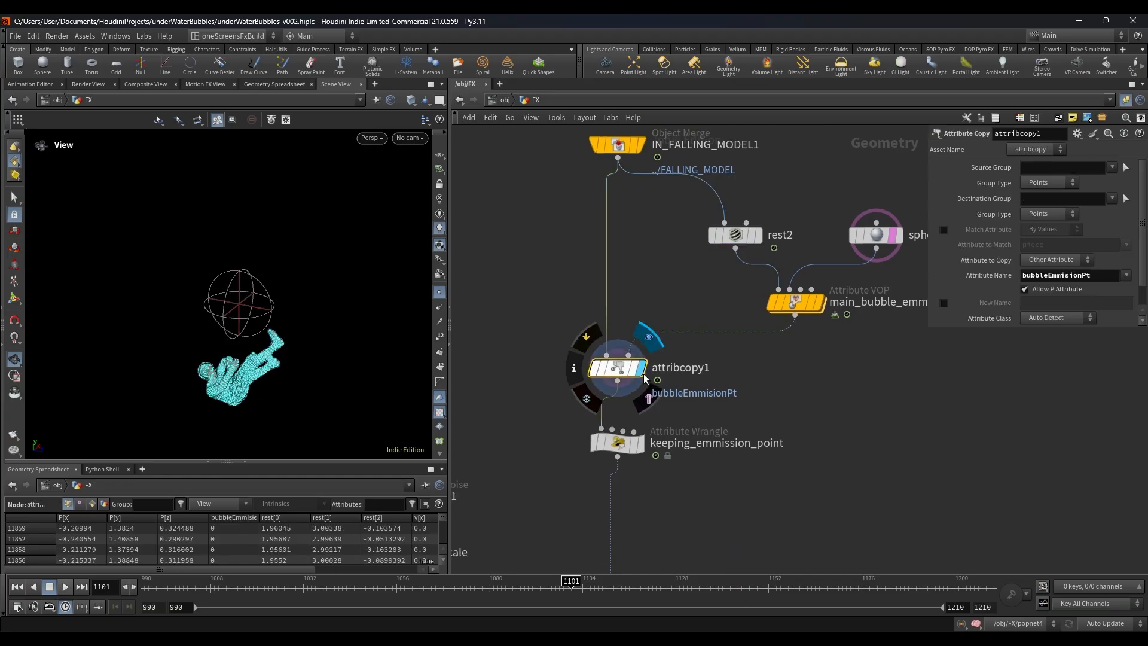
Step: Select IN_FALLING_MODEL1 to check its settings, and display keeping_emmission_point again
middle_drag(528, 233, 519, 317)
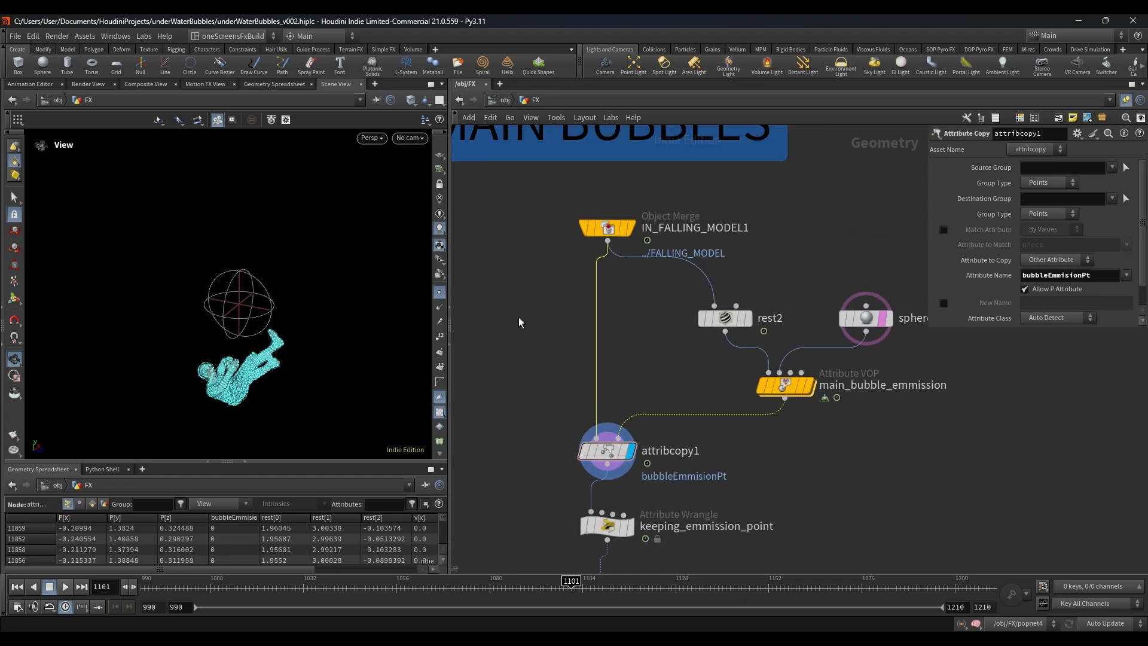
drag(586, 236, 589, 237)
scroll(492, 446, down, 2)
middle_drag(523, 507, 525, 293)
scroll(565, 302, up, 2)
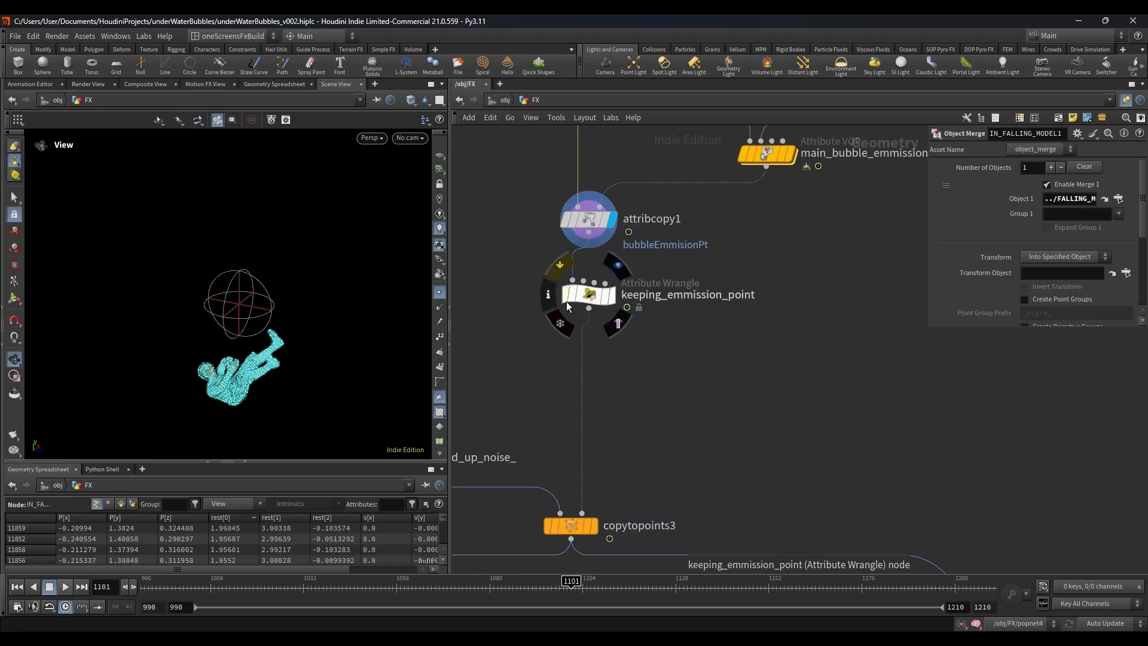
click(590, 300)
click(612, 294)
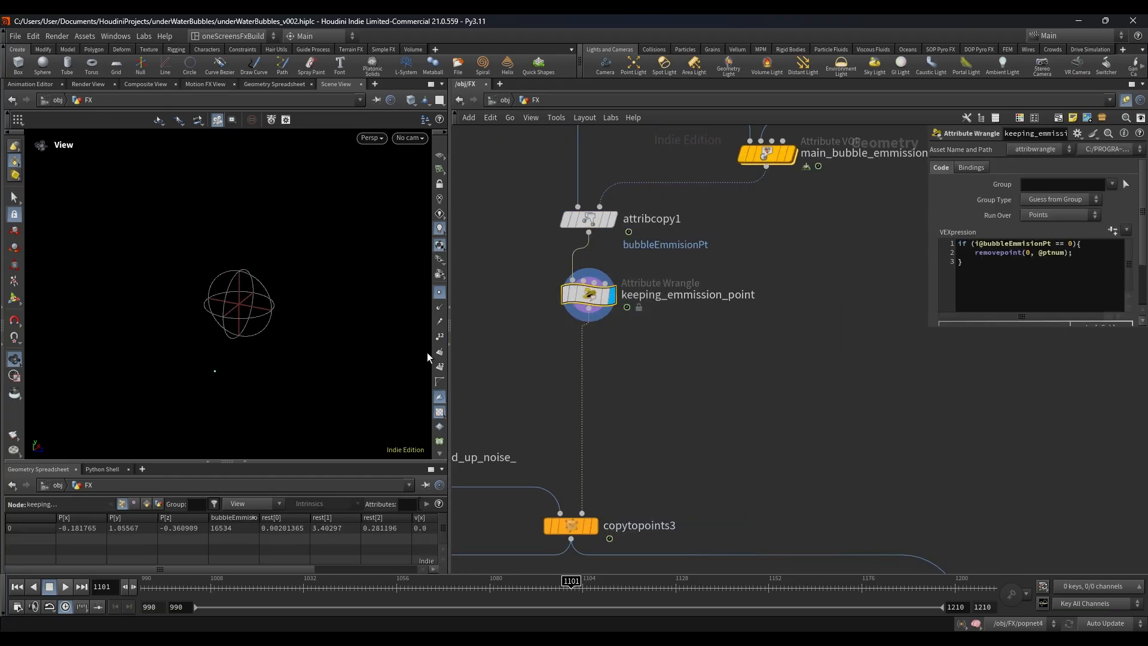
Step: Display sphere2 and then remesh1 in the bubble source chain feeding copytopoints3
scroll(735, 359, down, 3)
middle_drag(713, 411, 837, 293)
scroll(778, 299, up, 2)
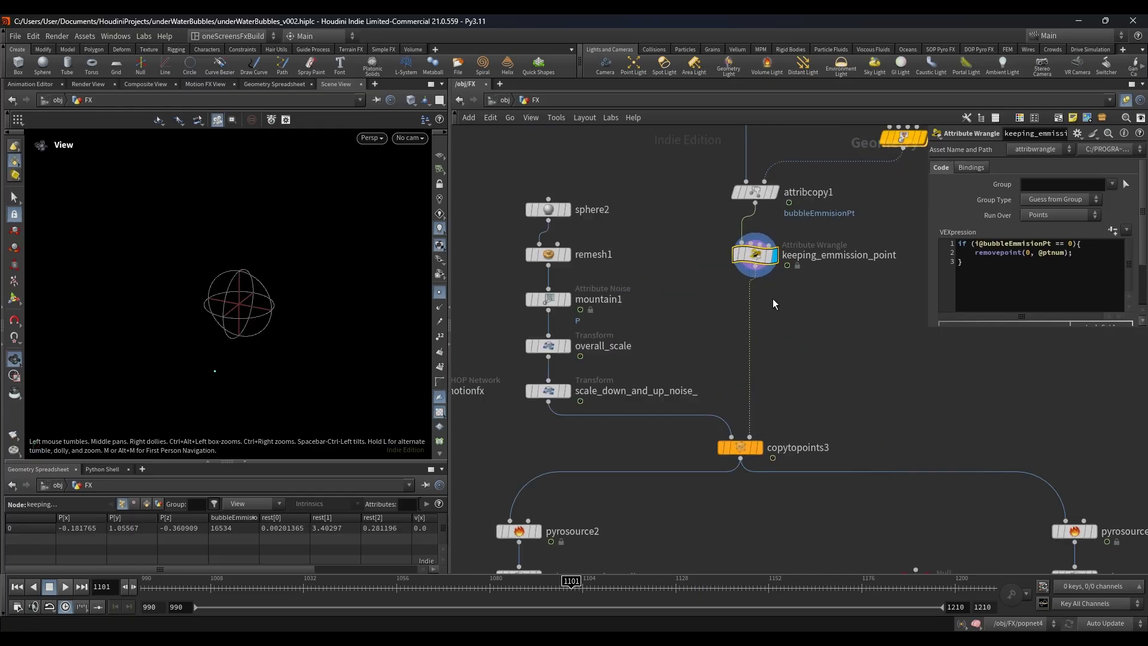
scroll(560, 226, up, 2)
click(572, 203)
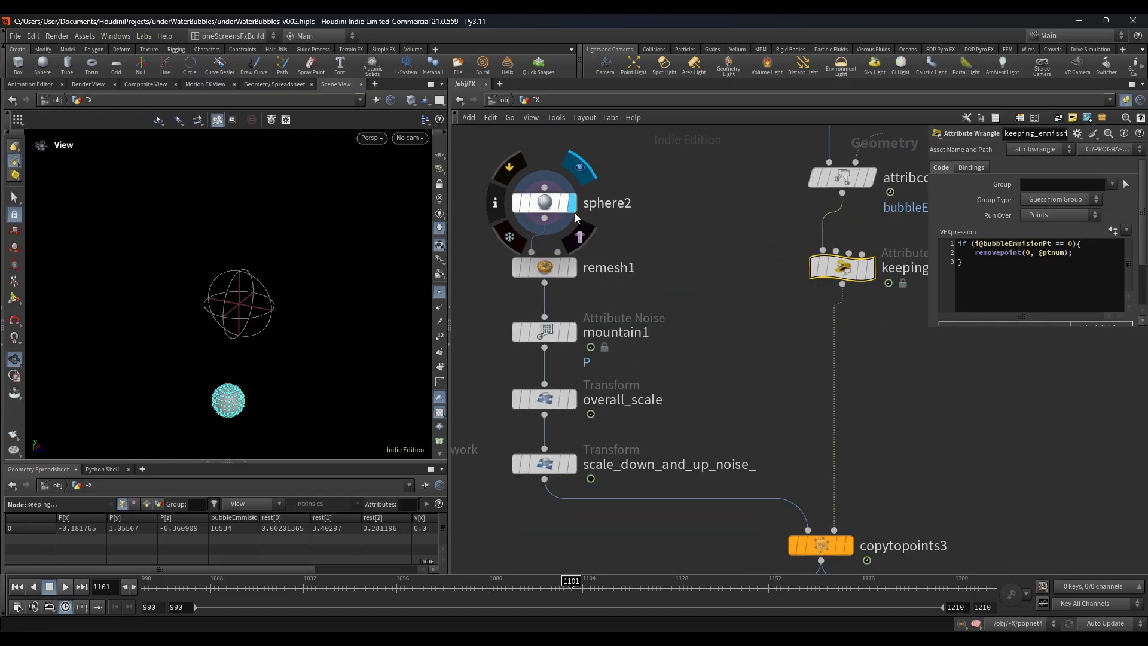
click(538, 205)
middle_drag(628, 286, 637, 239)
click(583, 221)
click(557, 221)
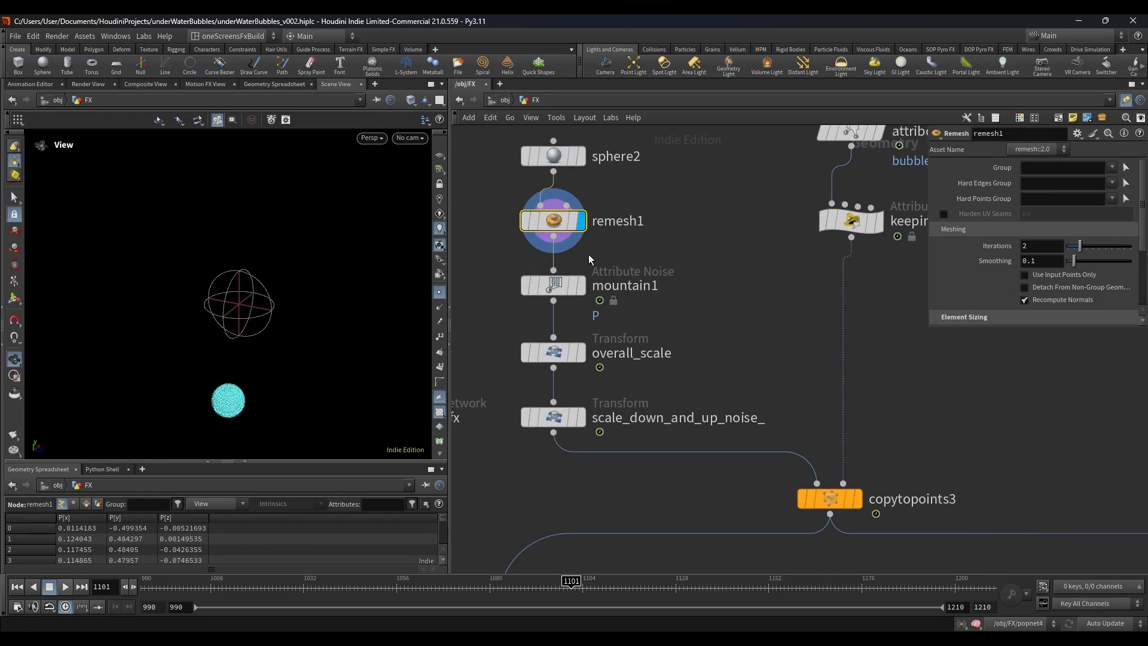
Step: Display the mountain1 noise, followed by copytopoints3 to view the noisy sphere at the emission point
click(582, 285)
click(529, 288)
middle_drag(691, 346, 690, 304)
scroll(690, 303, down, 3)
middle_drag(742, 349, 603, 241)
scroll(650, 284, up, 2)
click(644, 285)
click(622, 285)
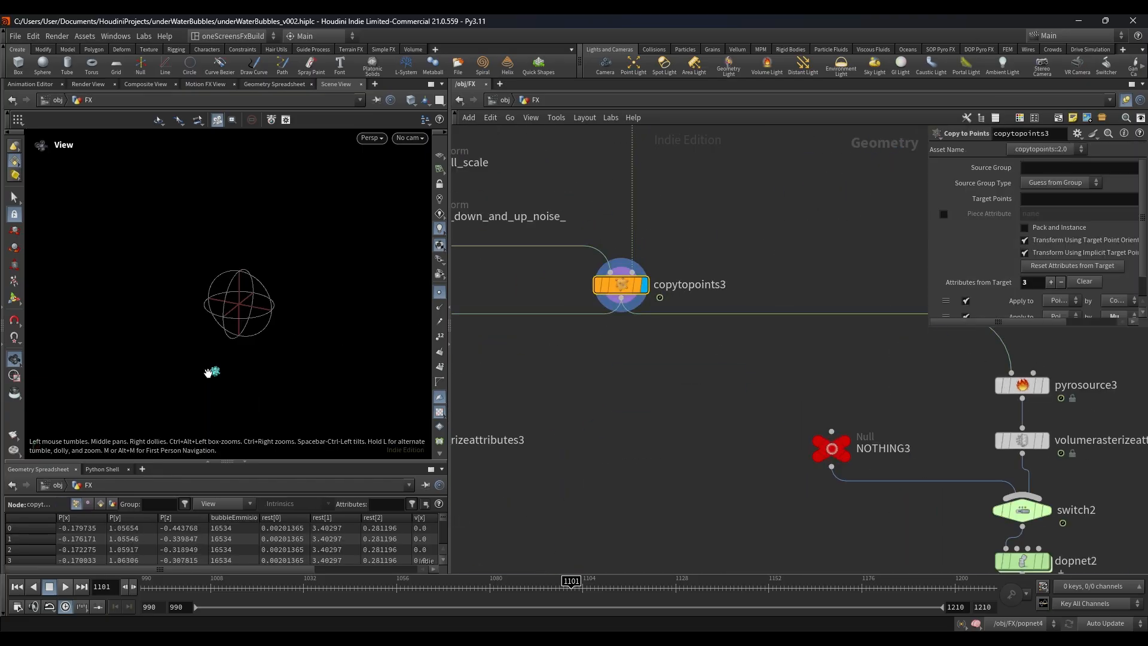
Step: Display pyrosource2 below copytopoints3 and view its source points and parameters
scroll(762, 422, down, 6)
middle_drag(761, 422, 704, 292)
scroll(672, 282, up, 6)
click(565, 250)
click(586, 250)
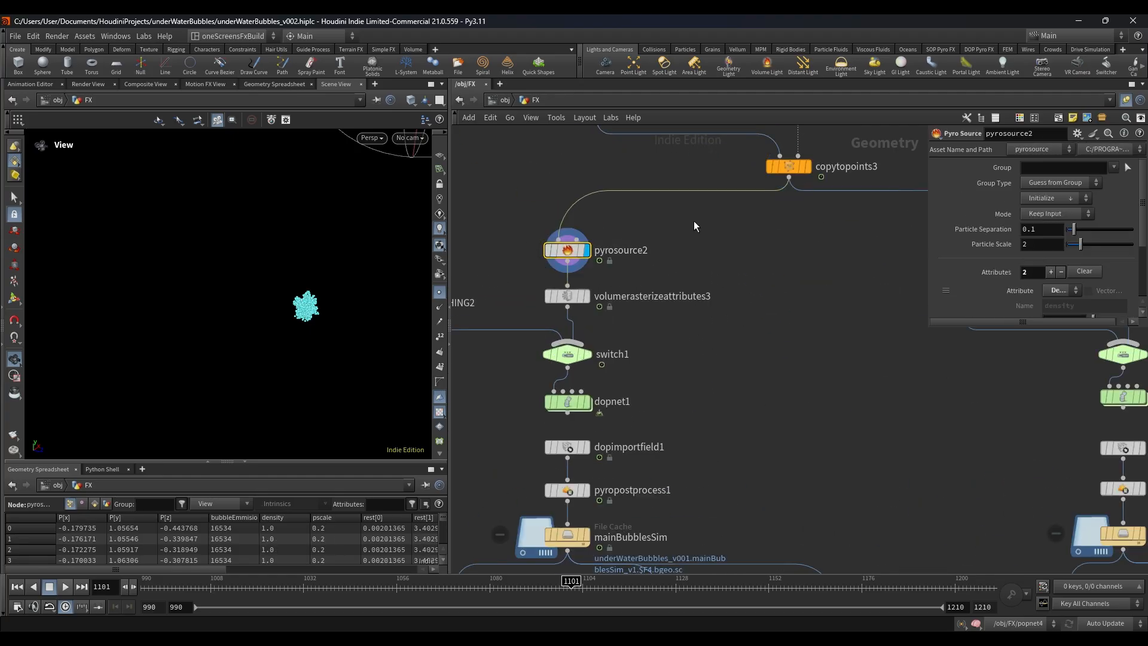
Step: Display volumerasterizeattributes3 to view the rasterized density volume
scroll(643, 295, down, 5)
scroll(630, 267, up, 5)
key(Down)
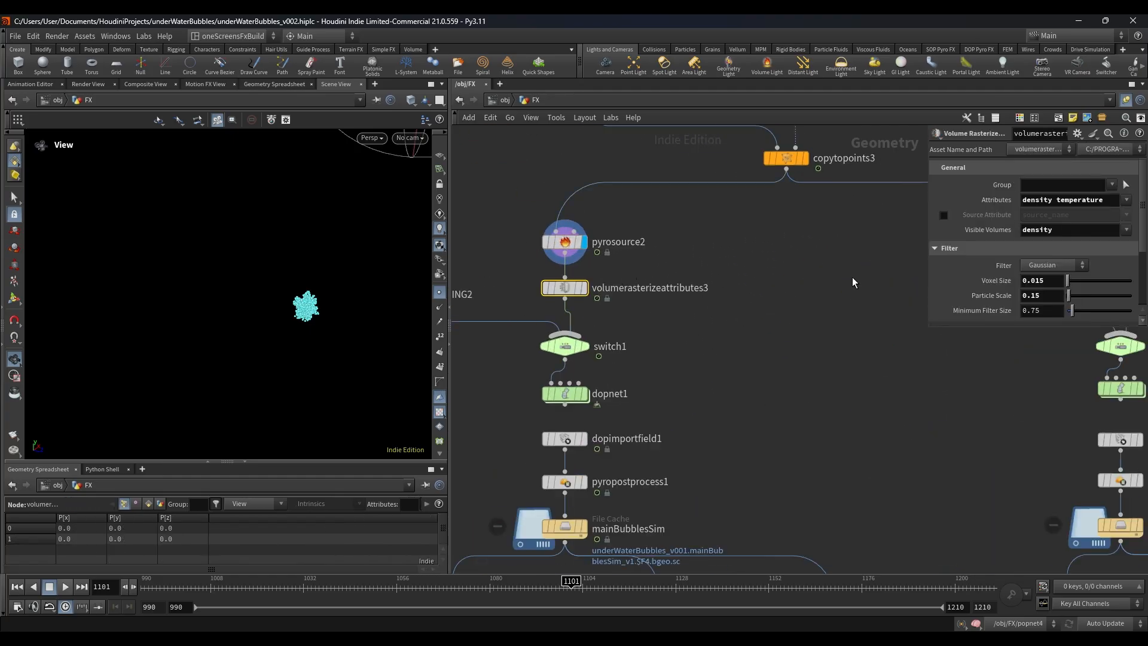
key(r)
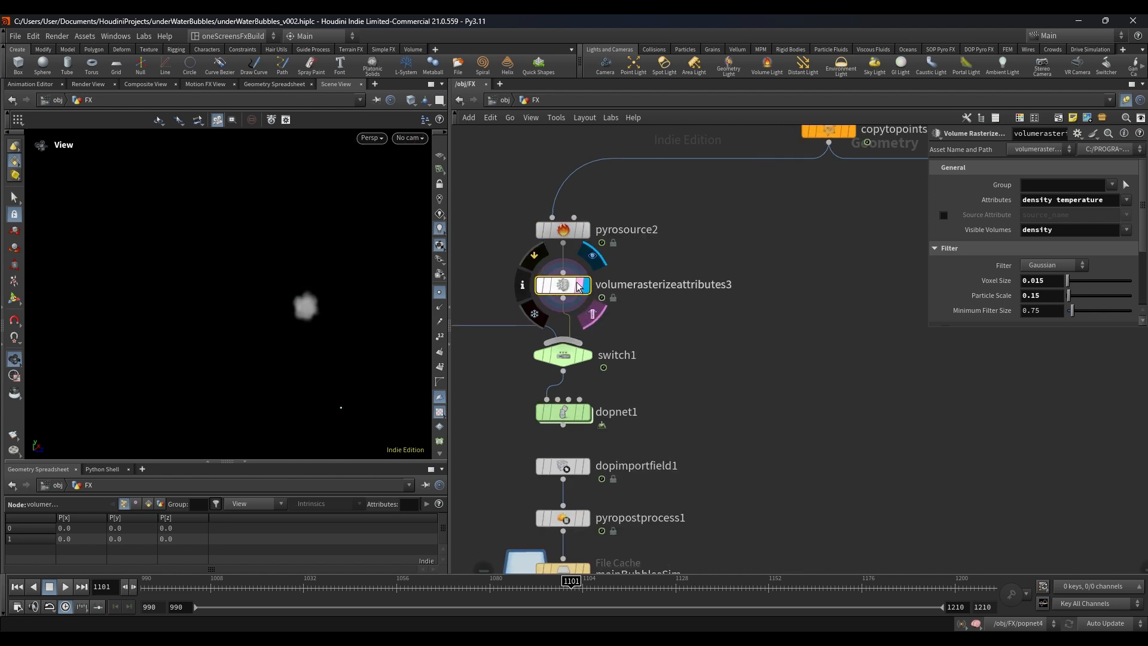
Step: Jump to the first frame, 990, and open the dopnet1 simulation network
scroll(725, 301, down, 4)
middle_drag(725, 300, 697, 310)
scroll(638, 364, up, 5)
click(17, 587)
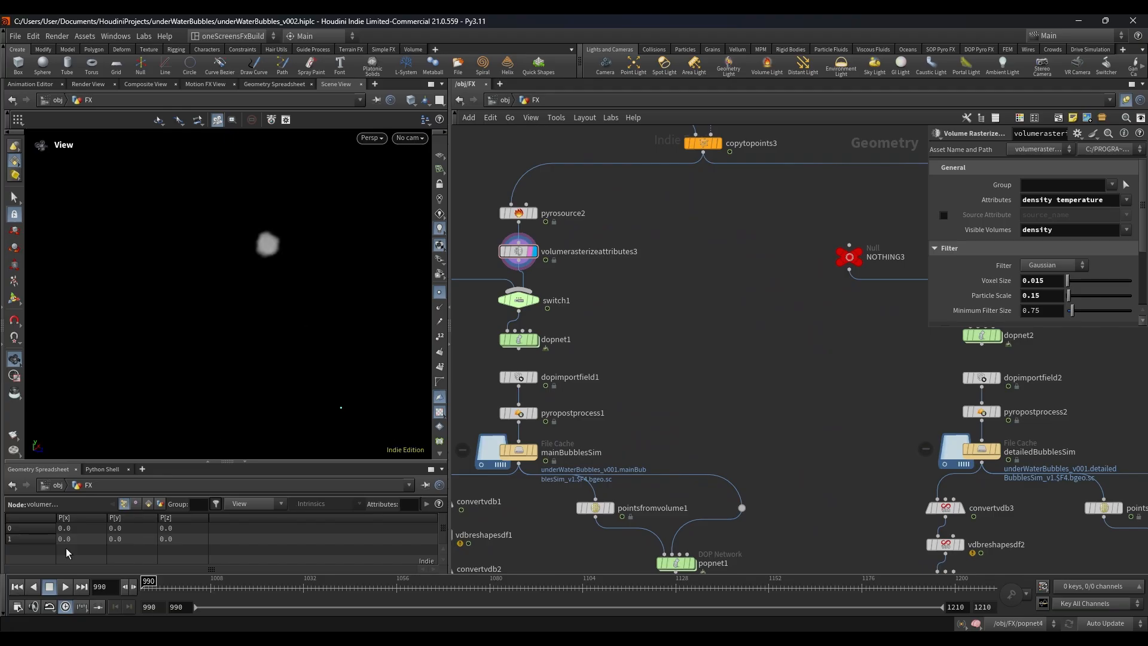
click(521, 341)
double_click(522, 339)
scroll(550, 354, down, 3)
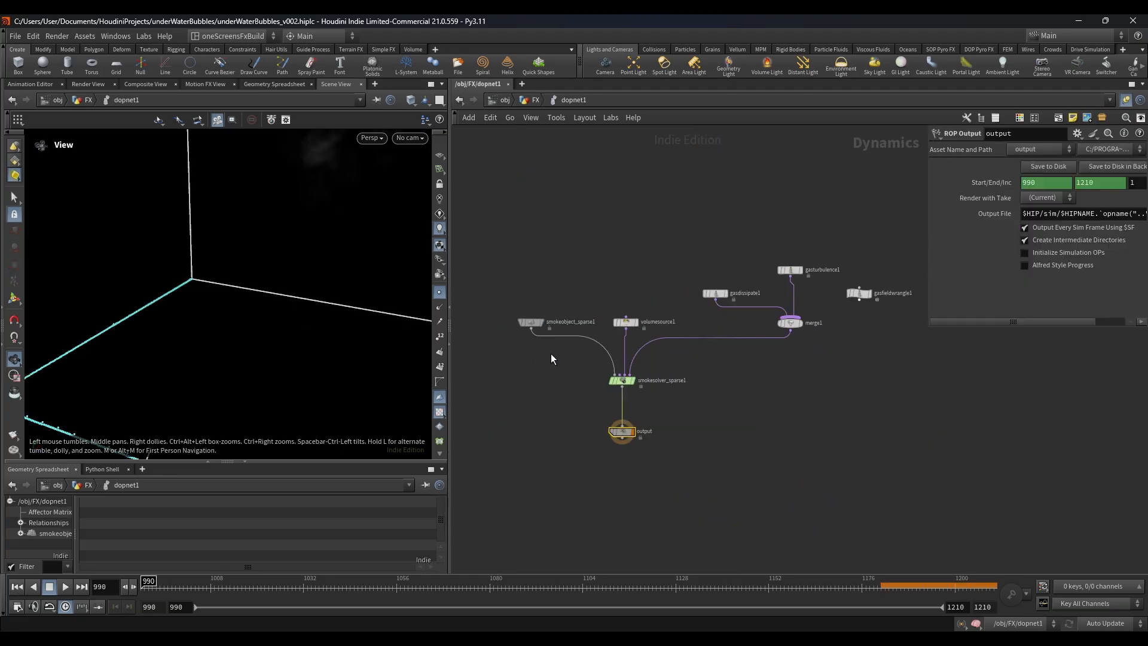
Step: Inspect the parameters of smokesolver_sparse1 and merge1 inside dopnet1
click(620, 382)
middle_drag(730, 397, 683, 439)
scroll(743, 370, up, 2)
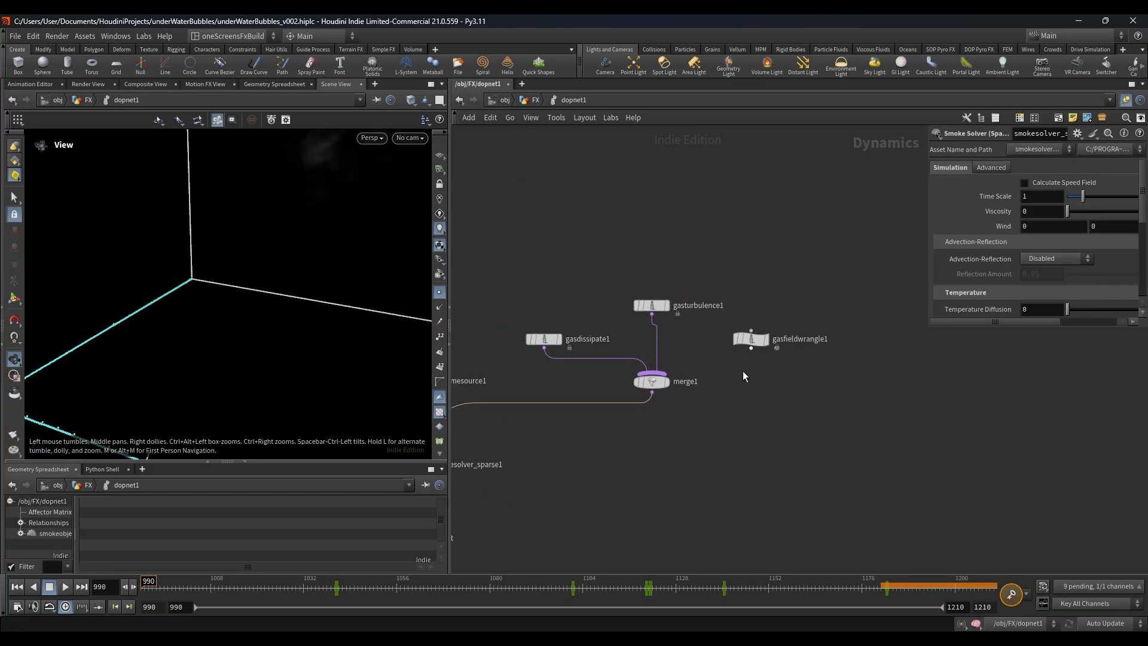
click(648, 381)
scroll(545, 348, up, 2)
middle_drag(911, 332, 781, 389)
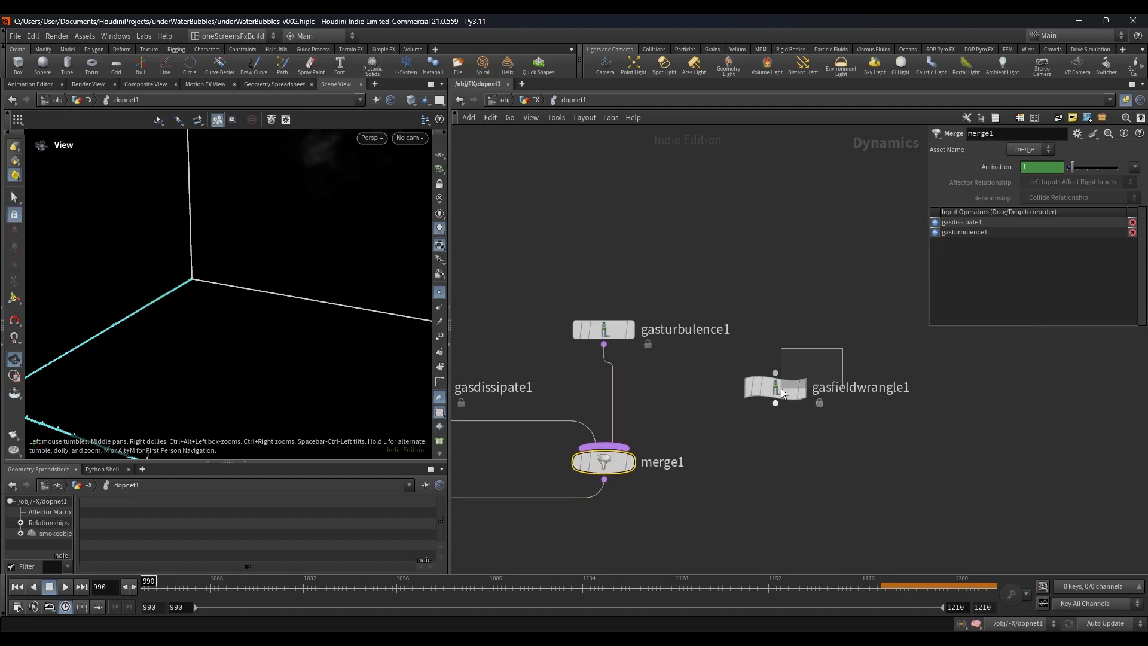
Step: Inspect the gasfieldwrangle1 velocity expression and the gasturbulence1 noise settings
click(777, 387)
scroll(802, 447, down, 3)
middle_drag(546, 433, 578, 389)
scroll(576, 387, up, 1)
drag(618, 369, 616, 348)
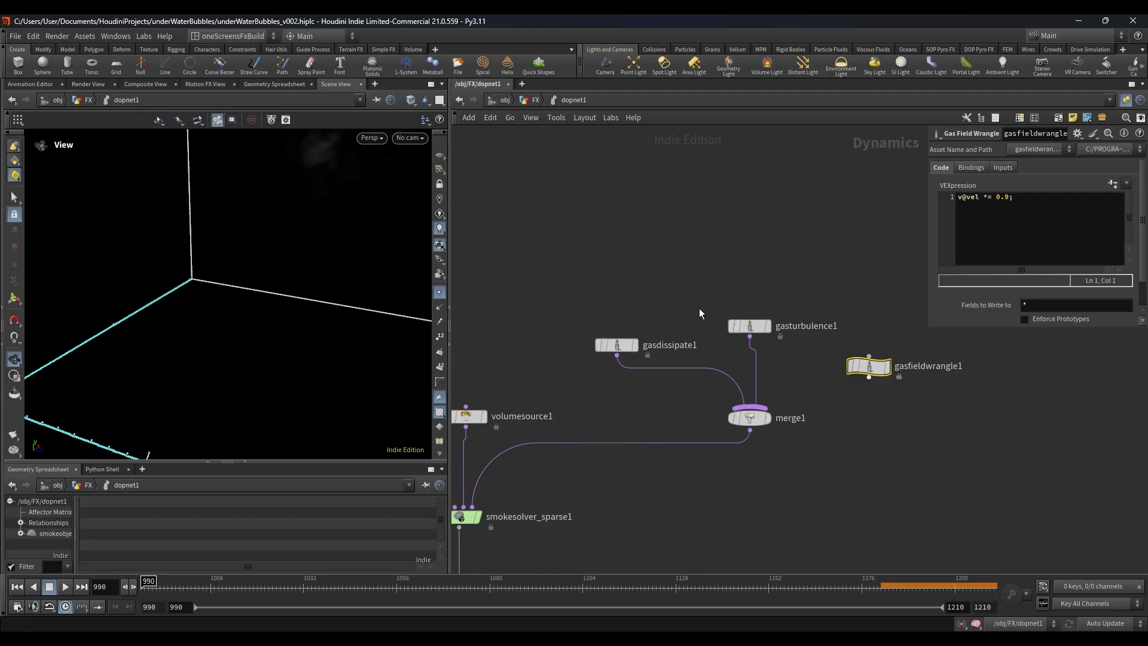
click(756, 331)
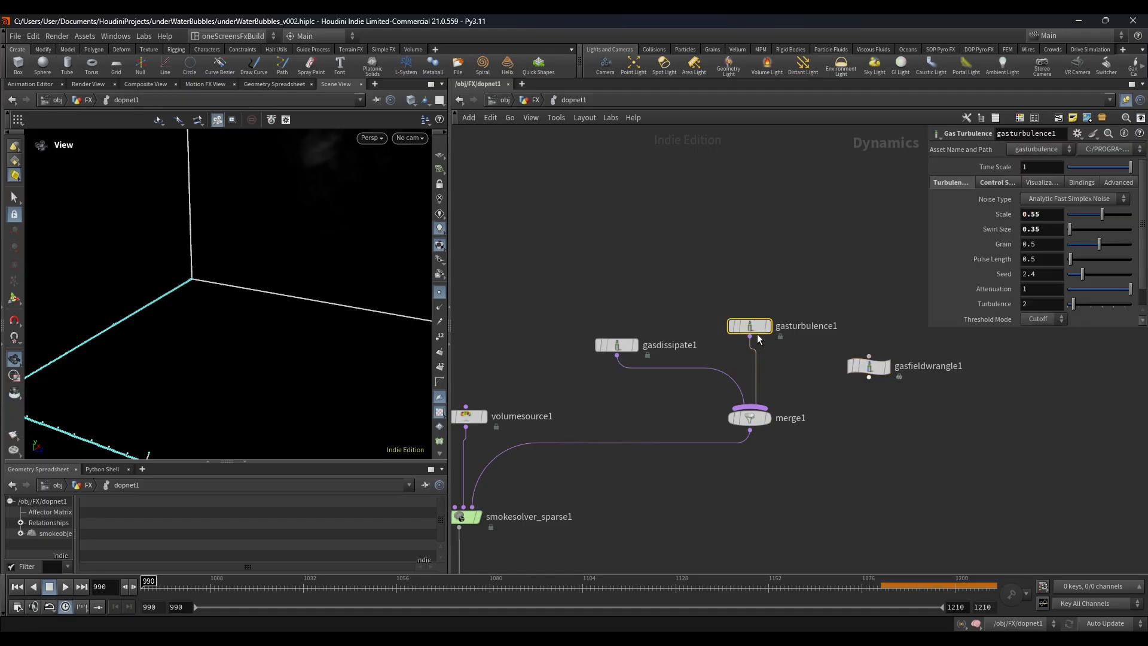
Step: Return to the FX network, display the mainBubblesSim cache and scrub the timeline to frame 1079
click(537, 100)
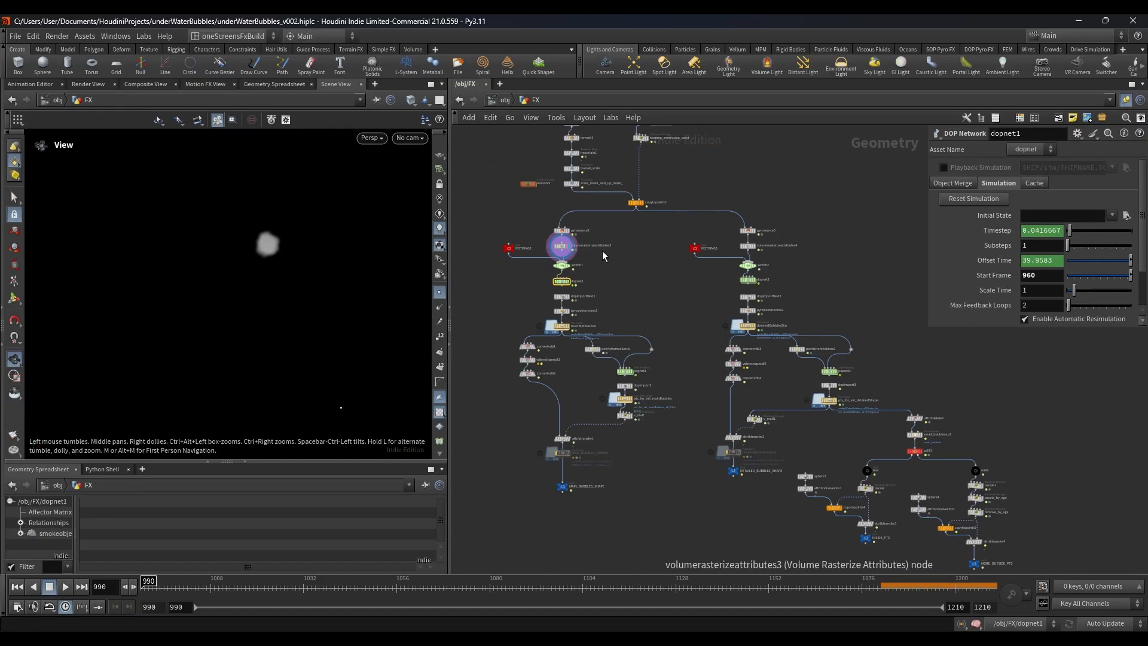
scroll(583, 290, up, 4)
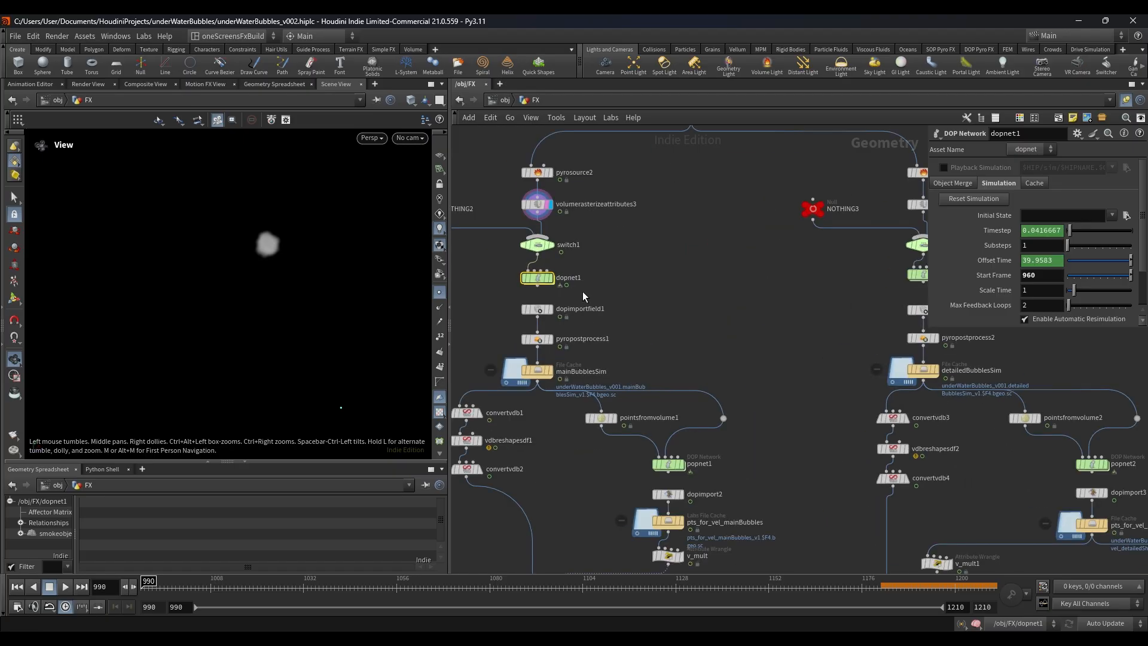
scroll(572, 320, down, 6)
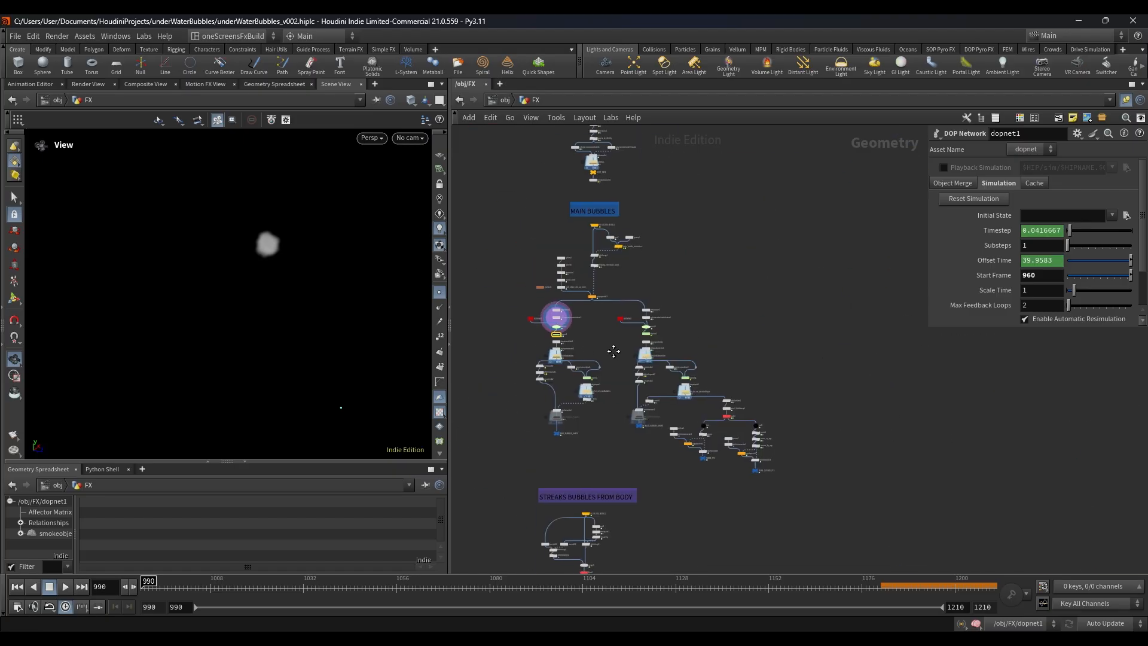
scroll(559, 375, up, 3)
double_click(566, 361)
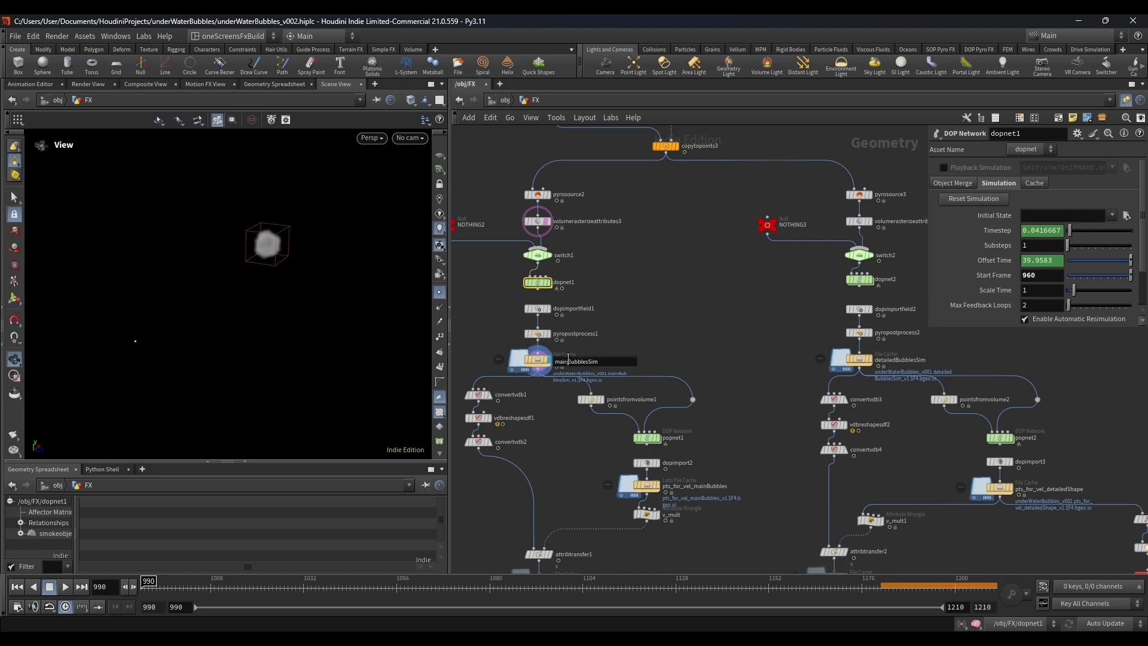
click(510, 363)
drag(180, 584, 486, 583)
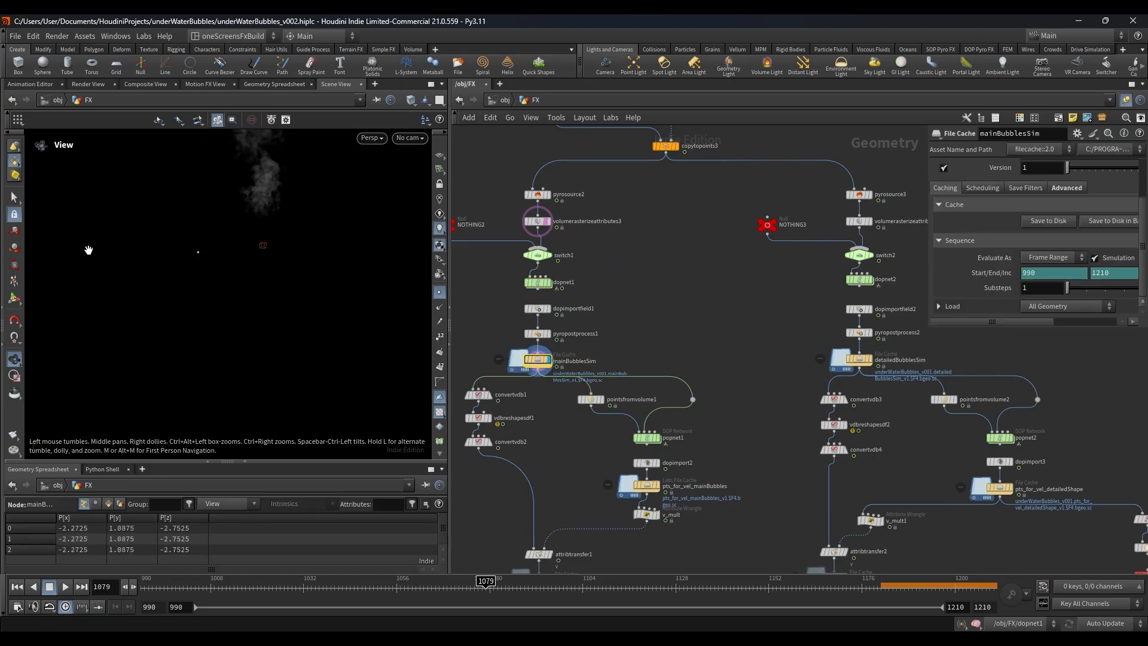
Step: Examine the mainBubblesSim smoke plume in the viewport around frame 1052
scroll(300, 275, down, 2)
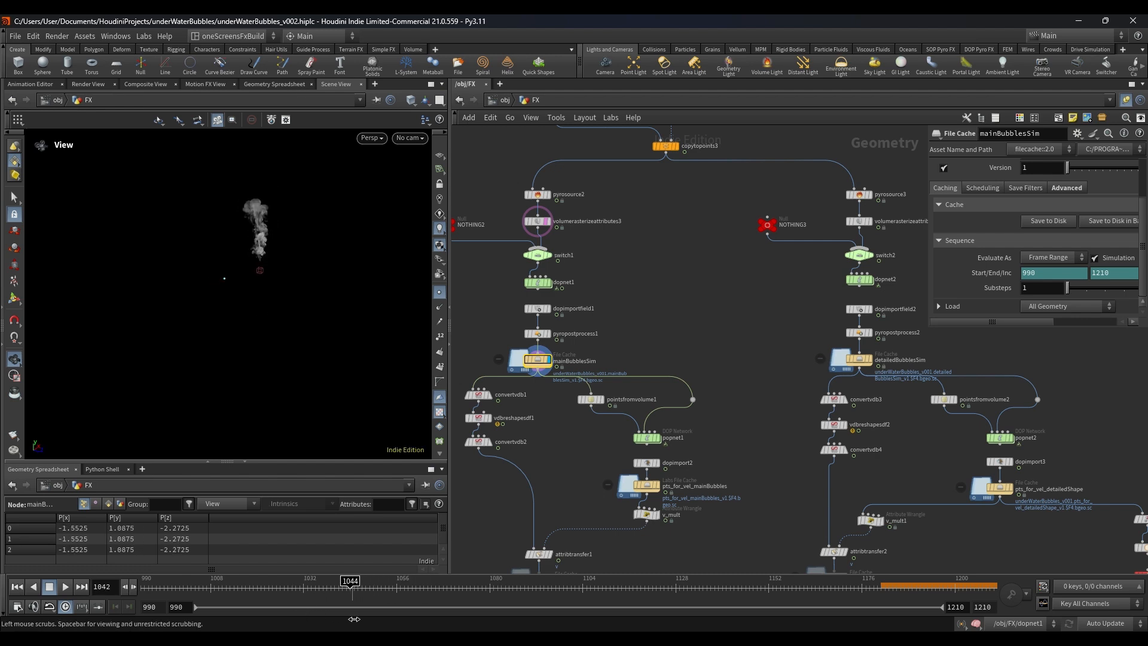
right_drag(290, 240, 390, 255)
right_drag(176, 233, 309, 269)
middle_drag(309, 268, 289, 312)
drag(277, 328, 208, 340)
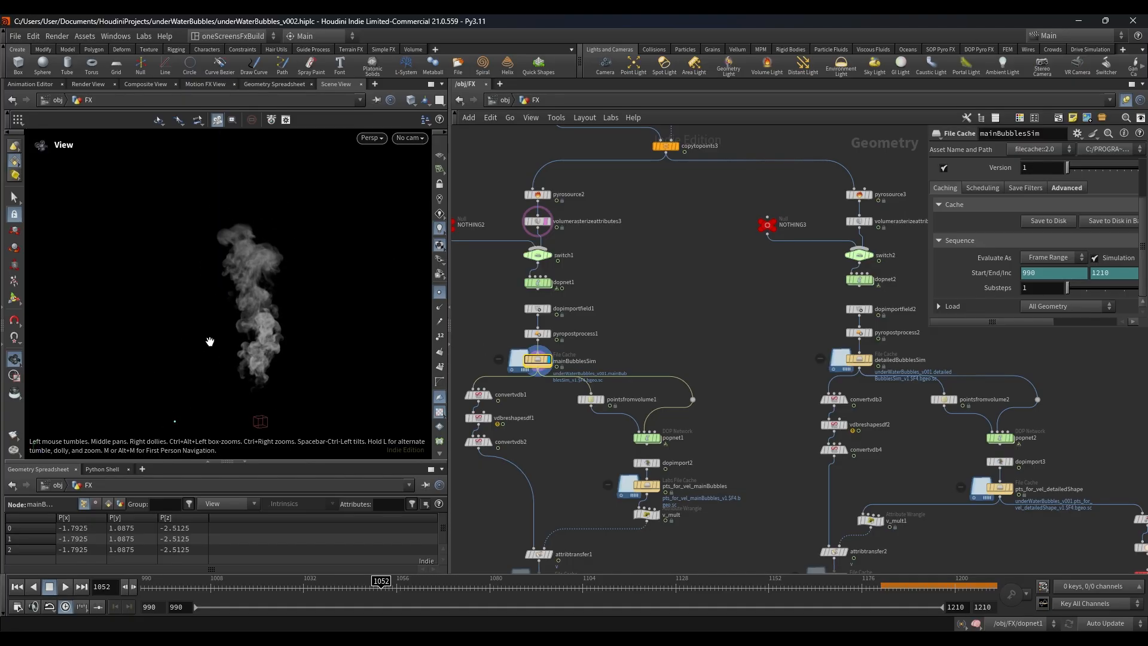
Step: Display the detailedBubblesSim cache and select it to view the second smoke simulation
scroll(647, 322, down, 4)
middle_drag(647, 322, 587, 241)
scroll(667, 271, up, 8)
click(652, 287)
click(627, 287)
scroll(541, 296, down, 4)
middle_drag(759, 315, 804, 214)
click(692, 324)
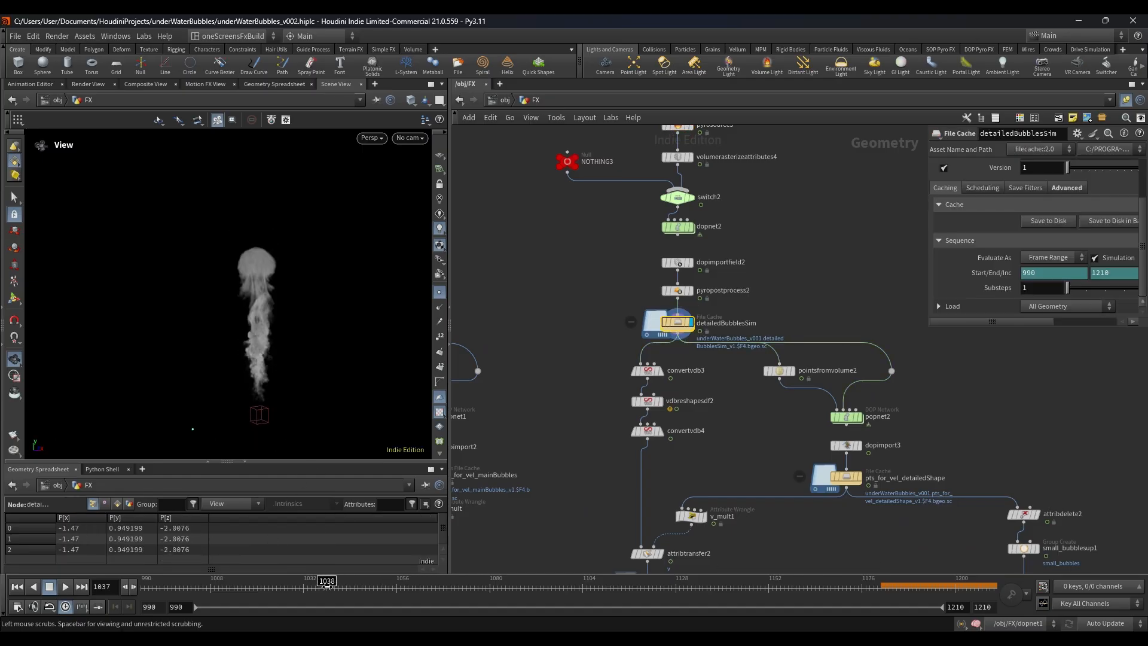
Step: Compare mainBubblesSim with detailedBubblesSim at frame 1066 by displaying one after the other
scroll(544, 391, down, 2)
middle_drag(545, 388, 620, 381)
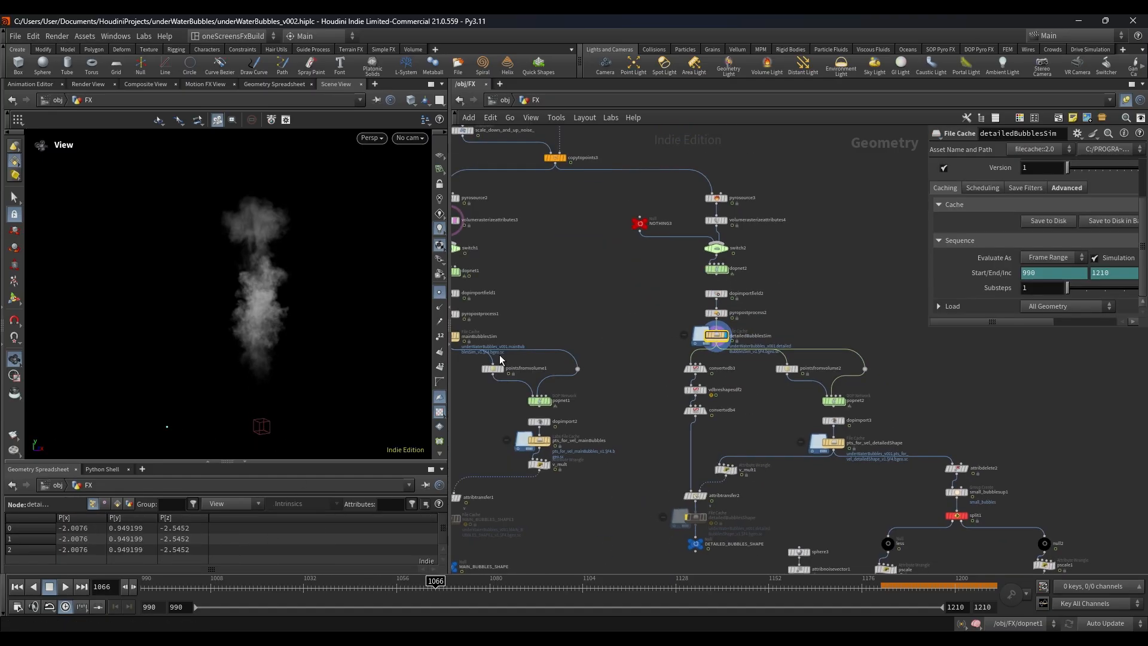
scroll(480, 327, up, 4)
click(458, 336)
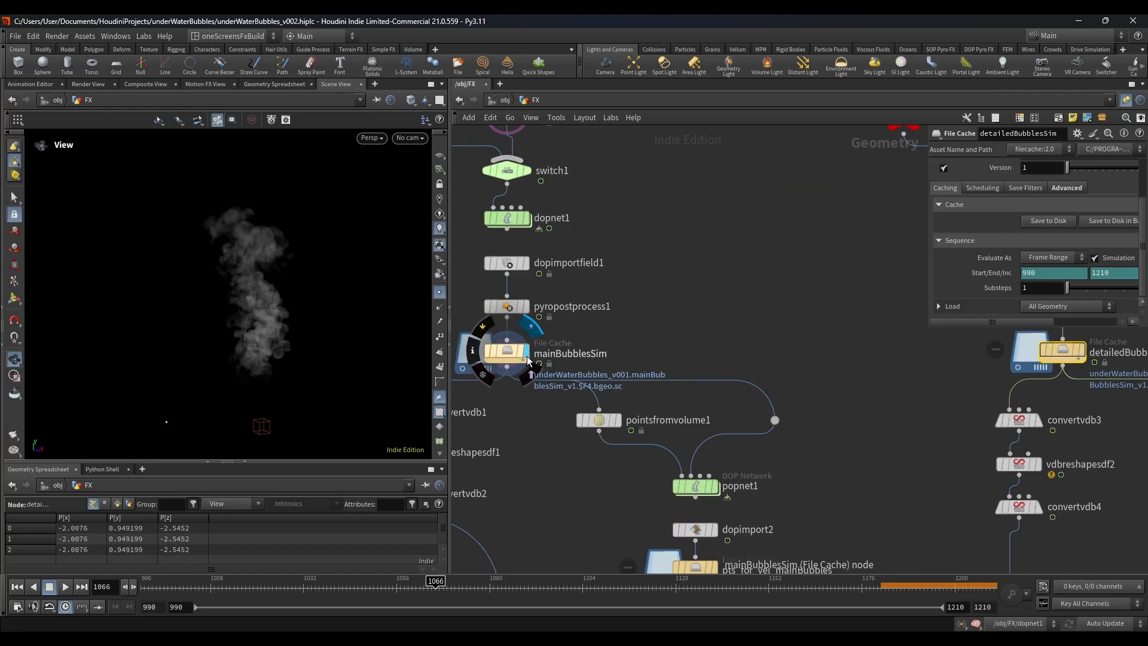
middle_drag(753, 342, 685, 168)
click(907, 336)
Step: Inspect the fog-to-SDF conversion in convertvdb1 and the dilation in vdbreshapesdf1 with their results displayed
scroll(622, 307, down, 2)
scroll(600, 243, down, 2)
scroll(565, 216, up, 2)
scroll(565, 217, down, 2)
scroll(563, 216, up, 4)
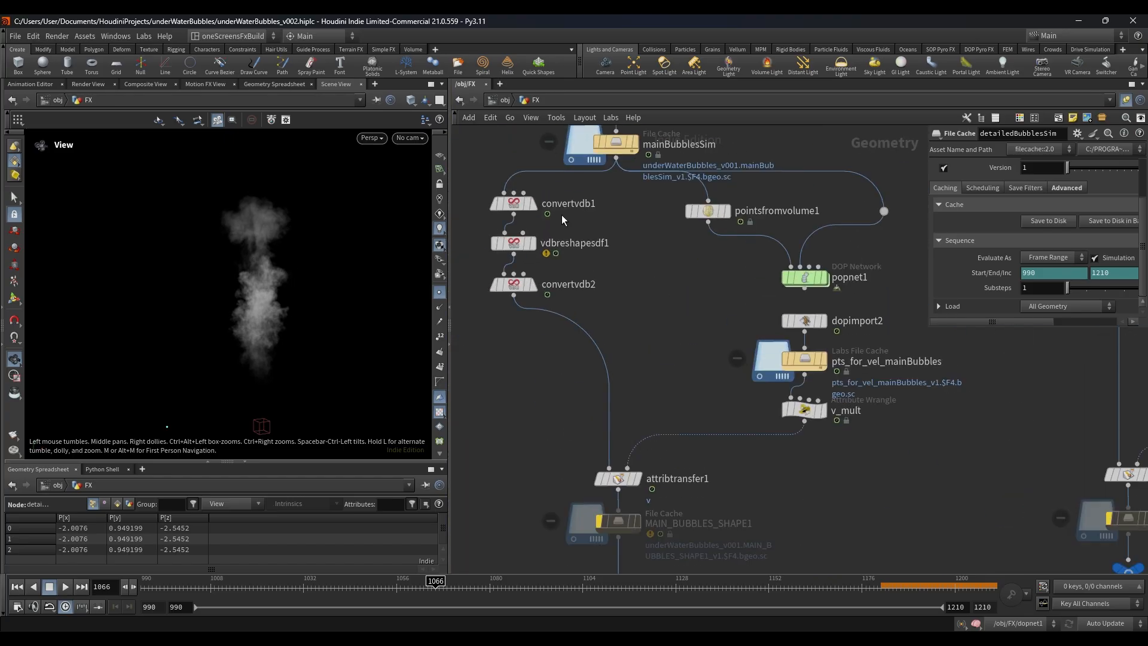
click(540, 178)
click(507, 206)
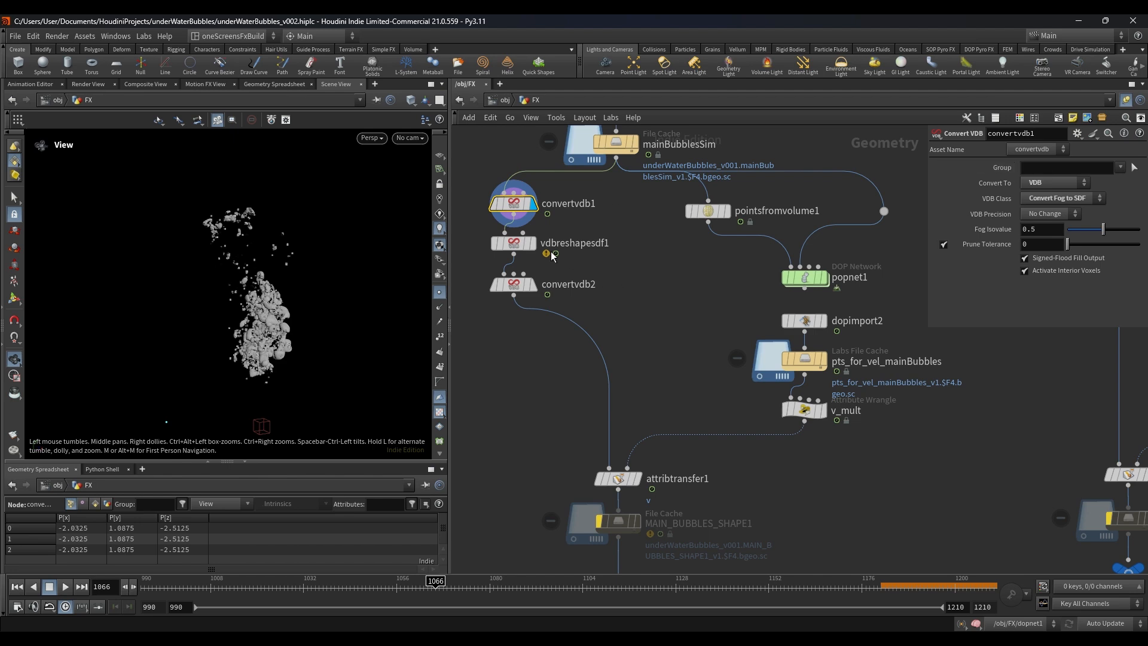
click(532, 242)
click(512, 243)
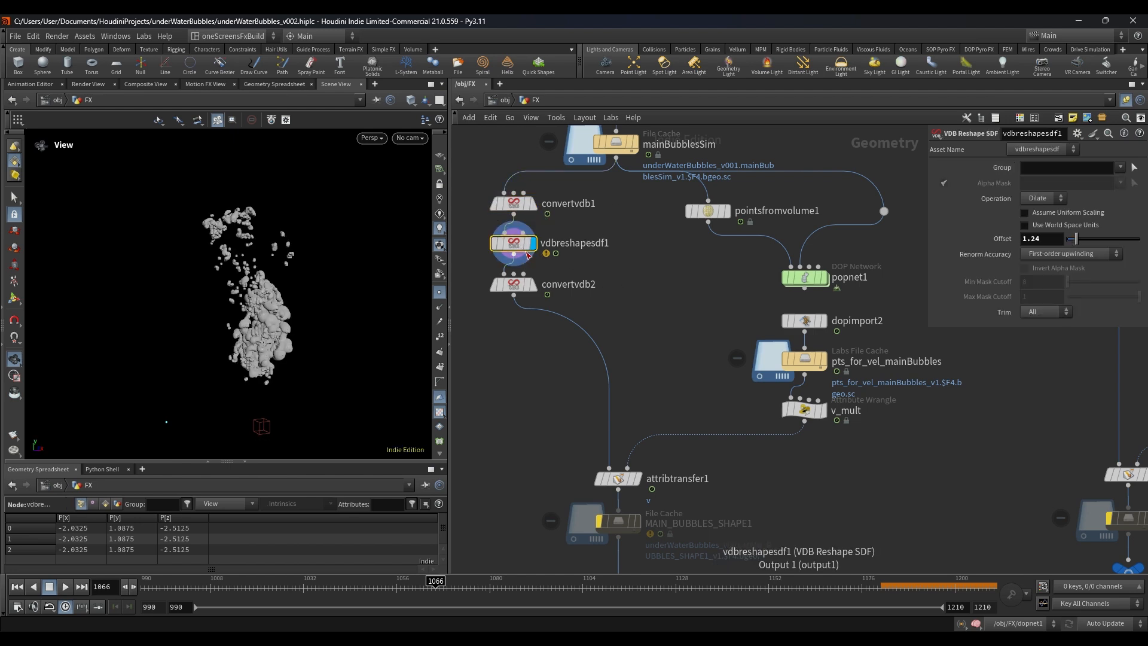
Step: Display convertvdb2 and examine its polygon bubble surface up close
click(536, 287)
click(519, 290)
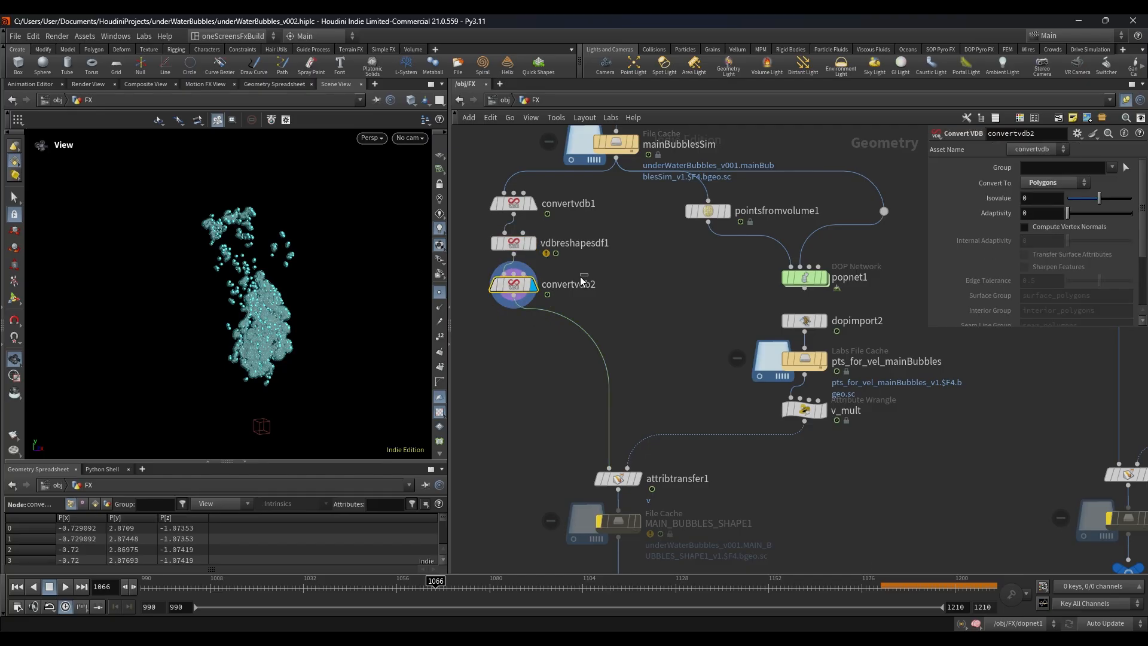
right_drag(274, 321, 484, 329)
drag(485, 329, 344, 349)
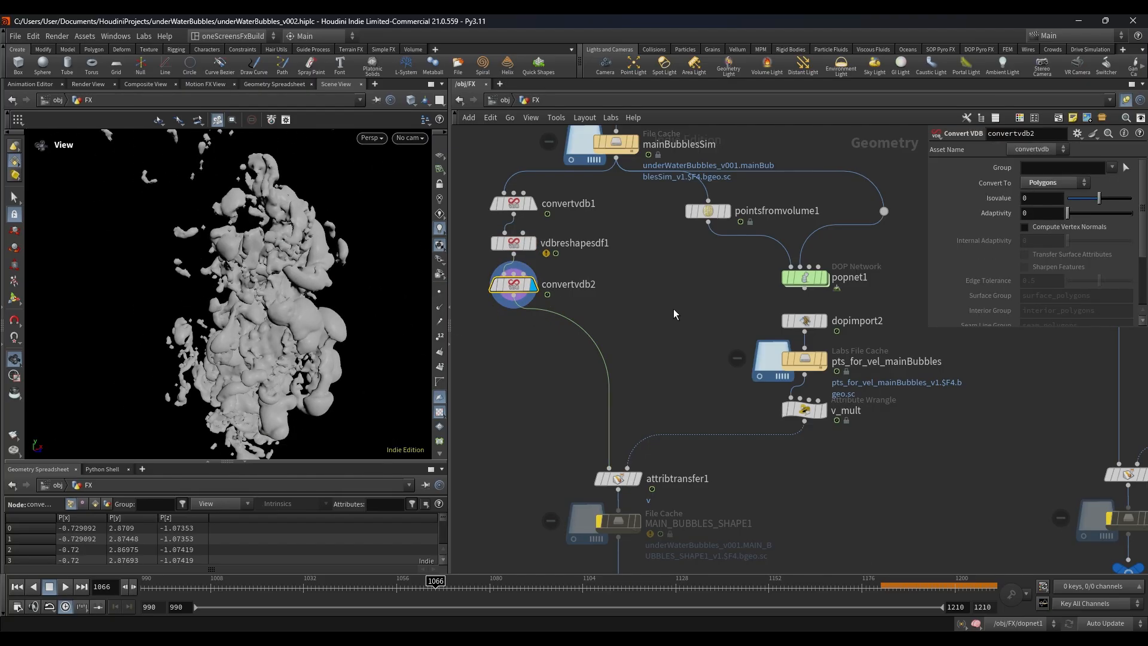
Step: Display pointsfromvolume1 and inspect its point separation and jitter settings
scroll(673, 309, down, 4)
middle_drag(674, 309, 521, 385)
scroll(551, 334, up, 4)
click(561, 335)
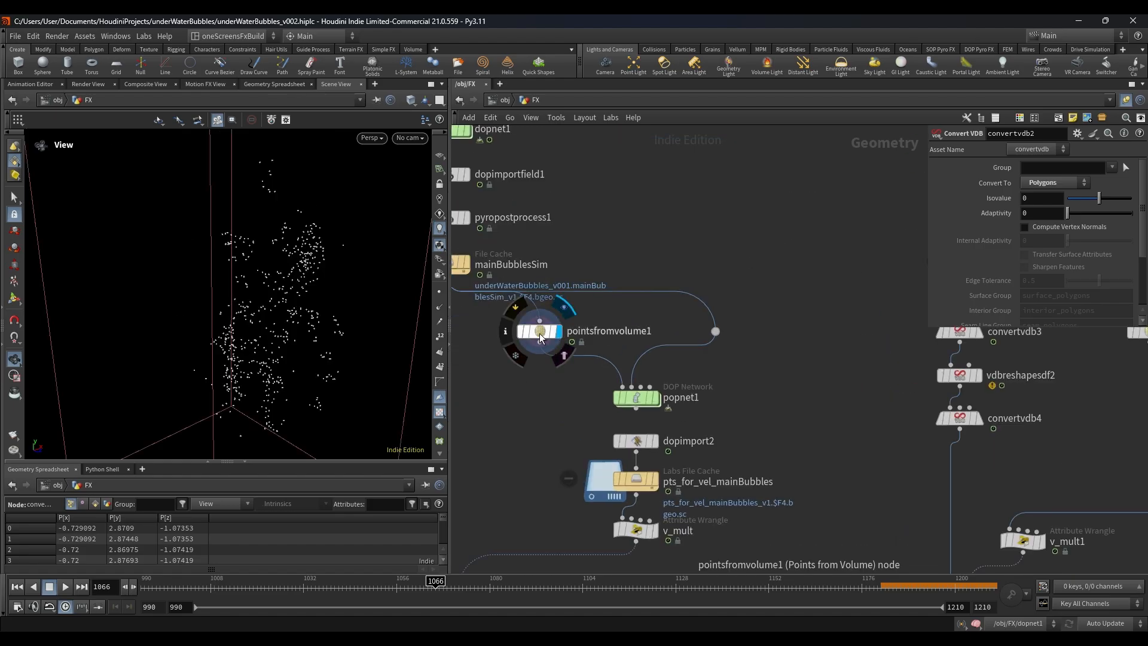
click(539, 333)
Step: Display the pts_for_vel_mainBubbles cache, play back its particles and scrub to frame 1035
scroll(534, 350, down, 3)
scroll(556, 418, up, 5)
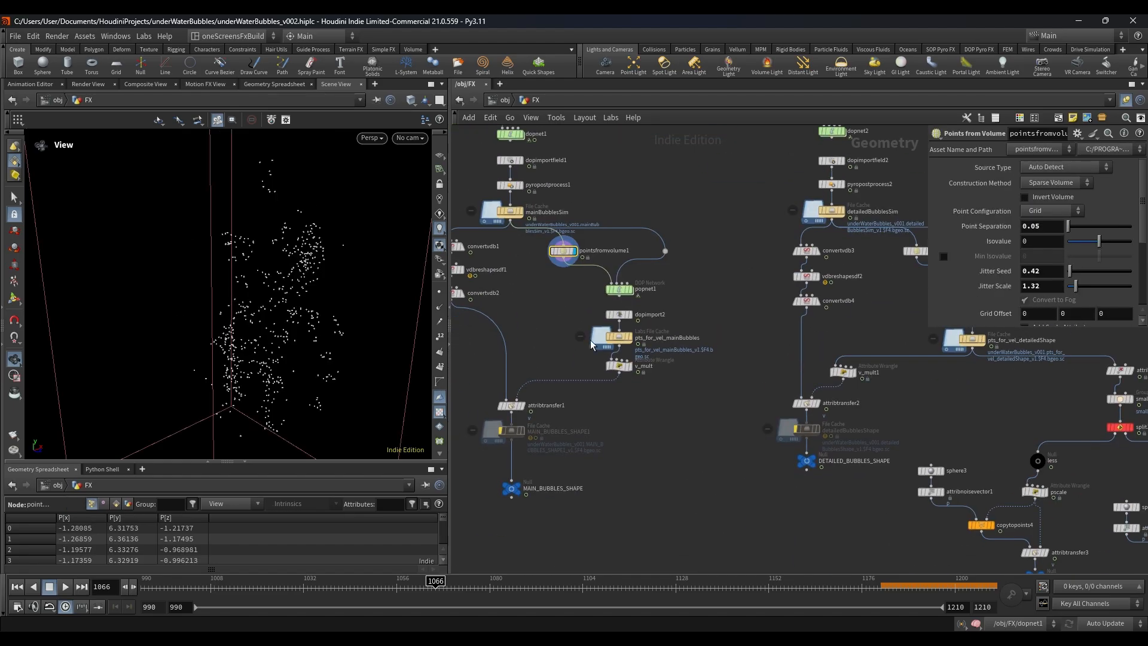
click(660, 333)
click(638, 333)
right_drag(382, 350, 157, 321)
drag(157, 320, 190, 326)
click(62, 586)
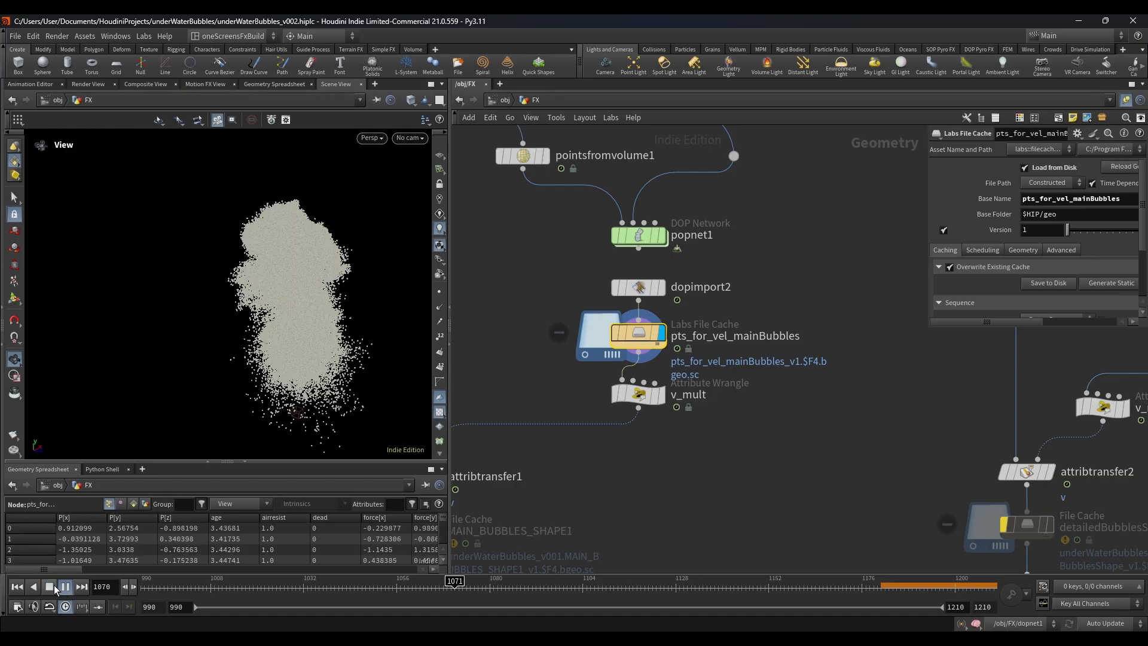
drag(149, 586, 321, 586)
Step: Display the MAIN_BUBBLES_SHAPE null to view the final main bubble mesh
scroll(639, 398, down, 10)
scroll(639, 398, up, 6)
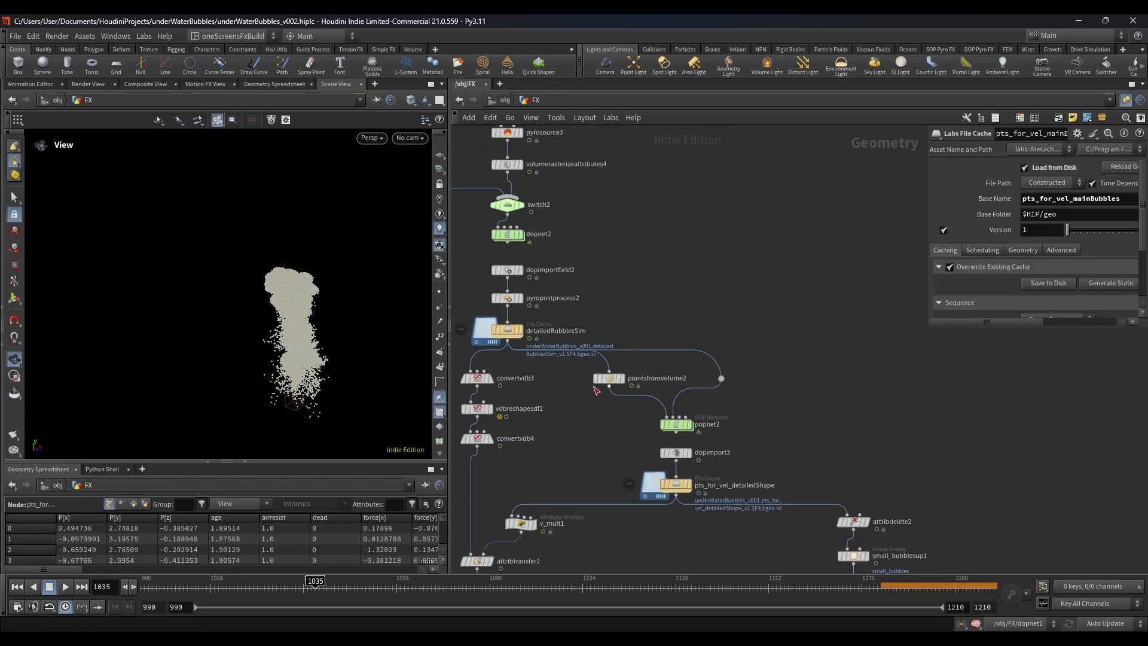
scroll(745, 386, down, 6)
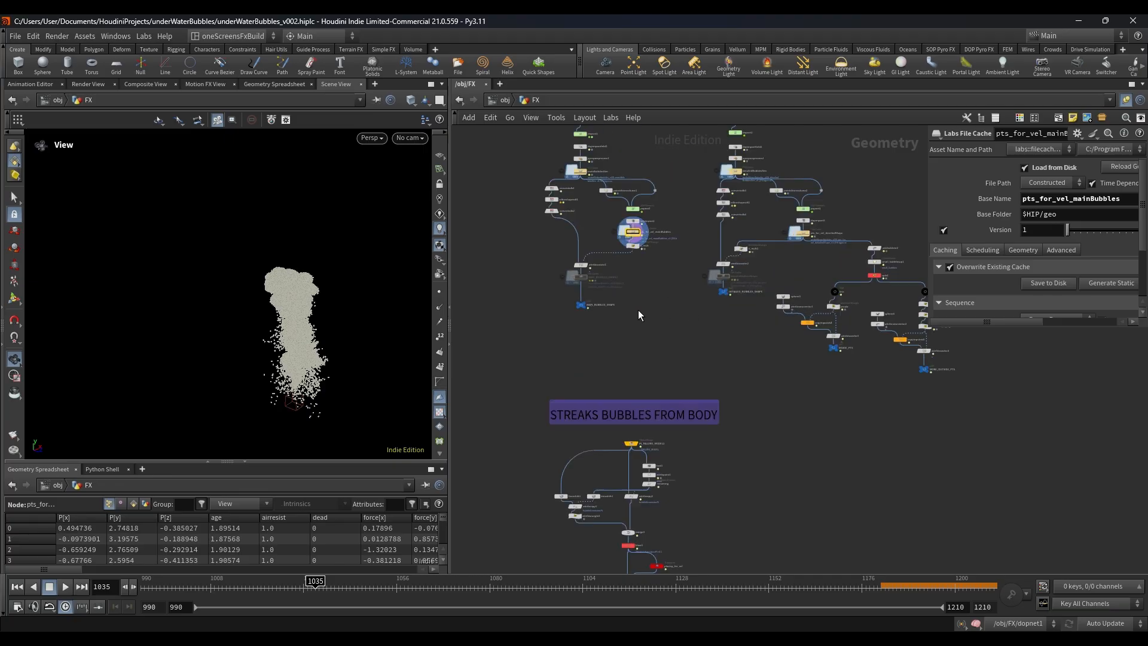
scroll(622, 318, up, 8)
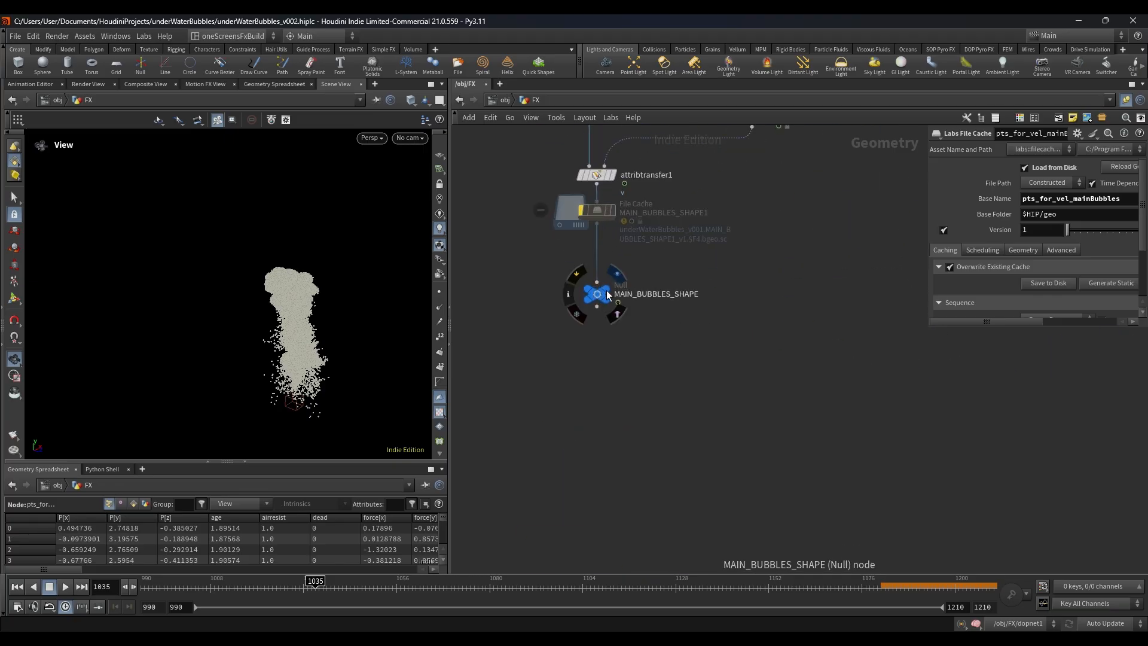
scroll(606, 294, down, 3)
middle_drag(650, 281, 647, 432)
scroll(605, 458, up, 1)
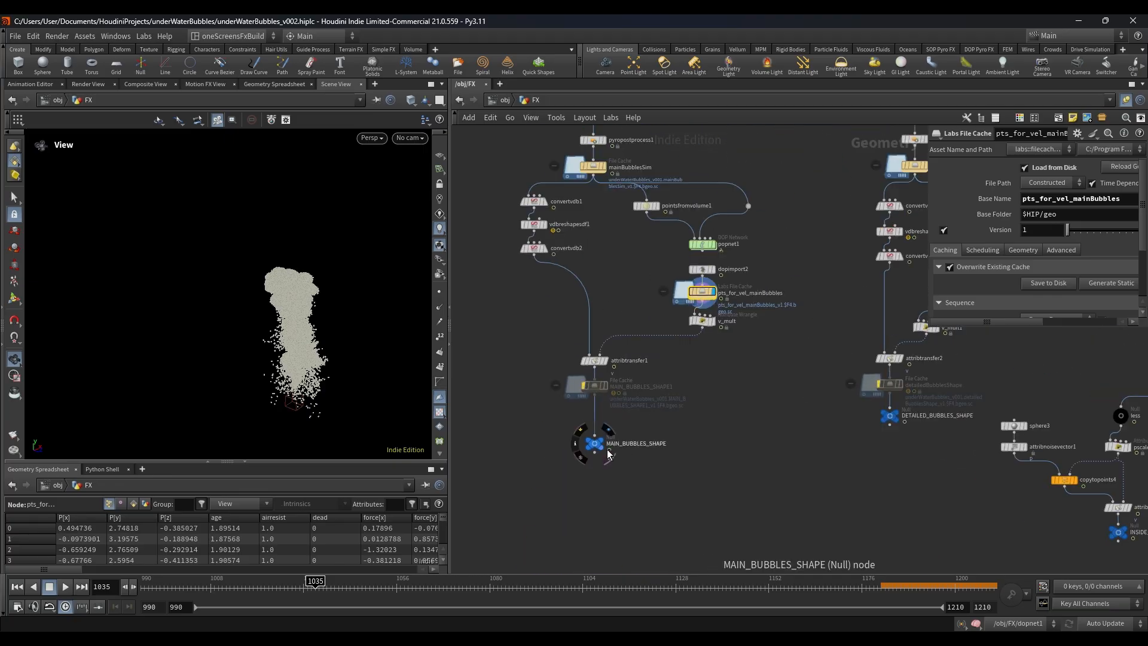
click(597, 448)
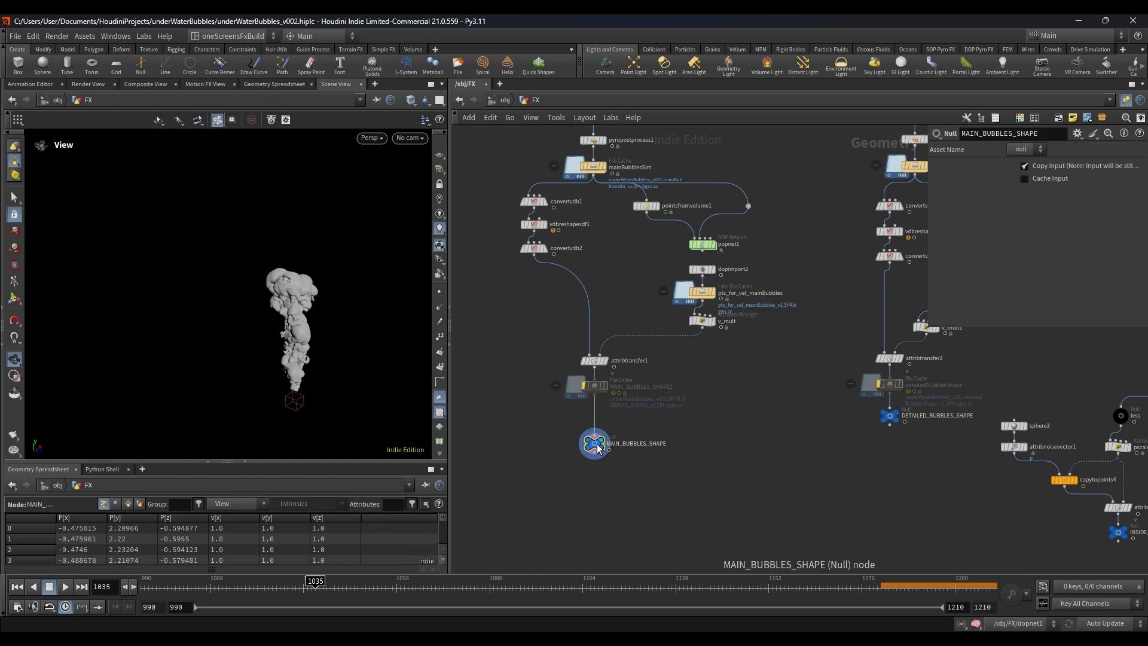
Step: Display the DETAILED_BUBBLES_SHAPE null to view the detailed bubble mesh
scroll(909, 444, down, 2)
middle_drag(909, 443, 652, 413)
scroll(651, 414, up, 5)
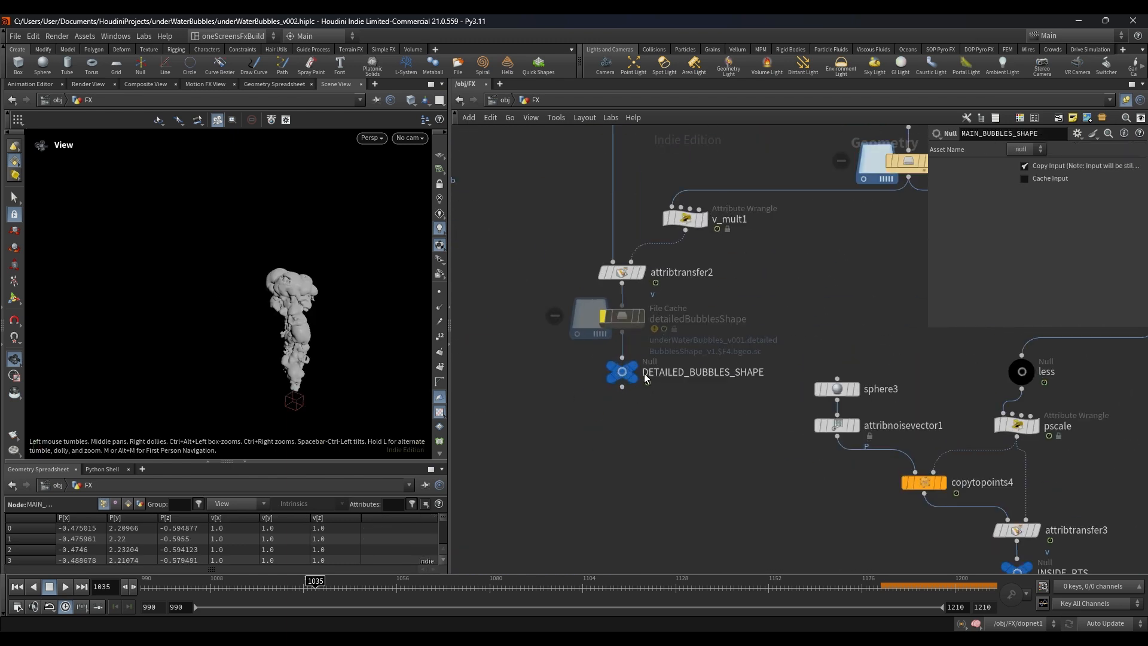
click(639, 397)
scroll(623, 381, down, 3)
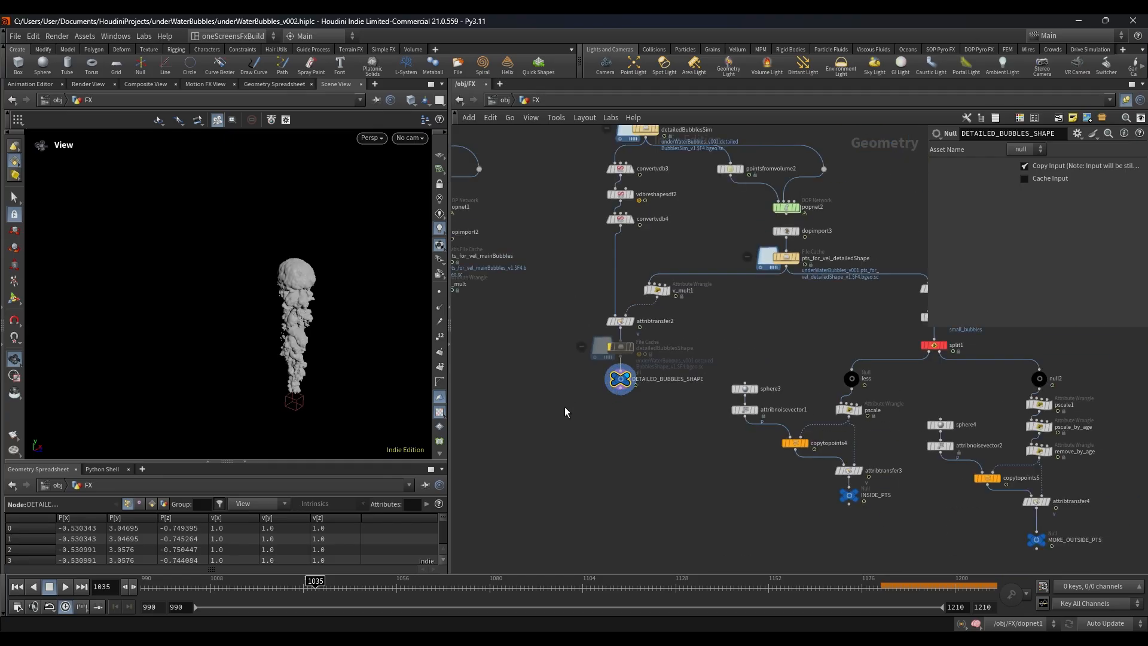
Step: Display the INSIDE_PTS null and scrub the timeline to frame 1070 to view the small inner bubbles
middle_drag(564, 406, 630, 386)
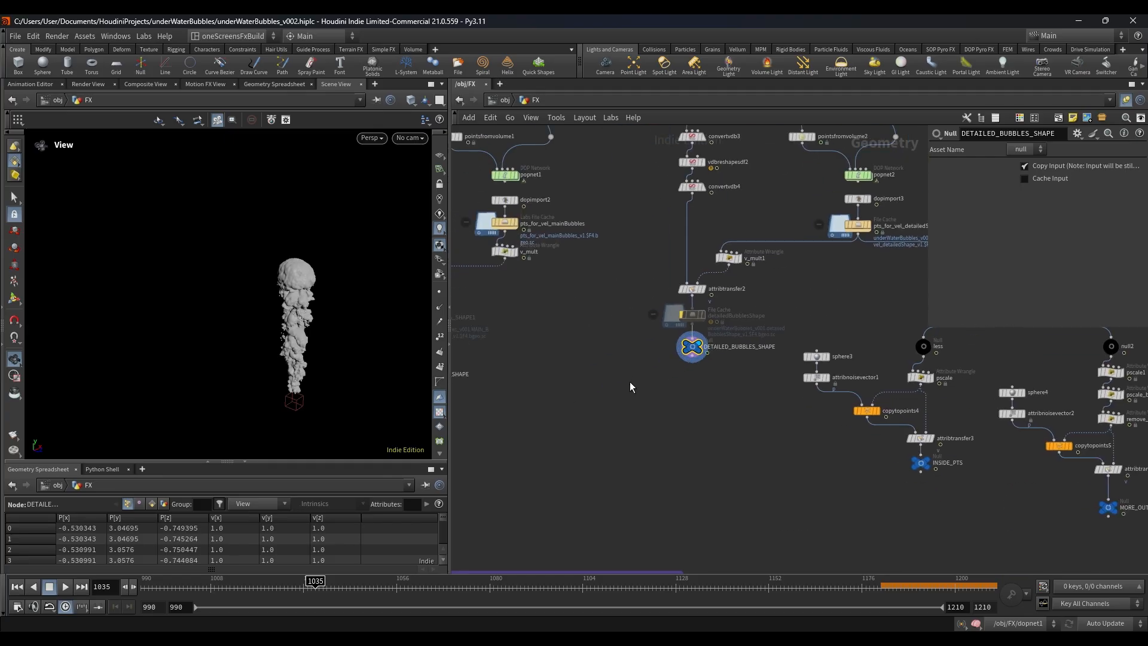
scroll(629, 384, down, 2)
middle_drag(681, 392, 652, 366)
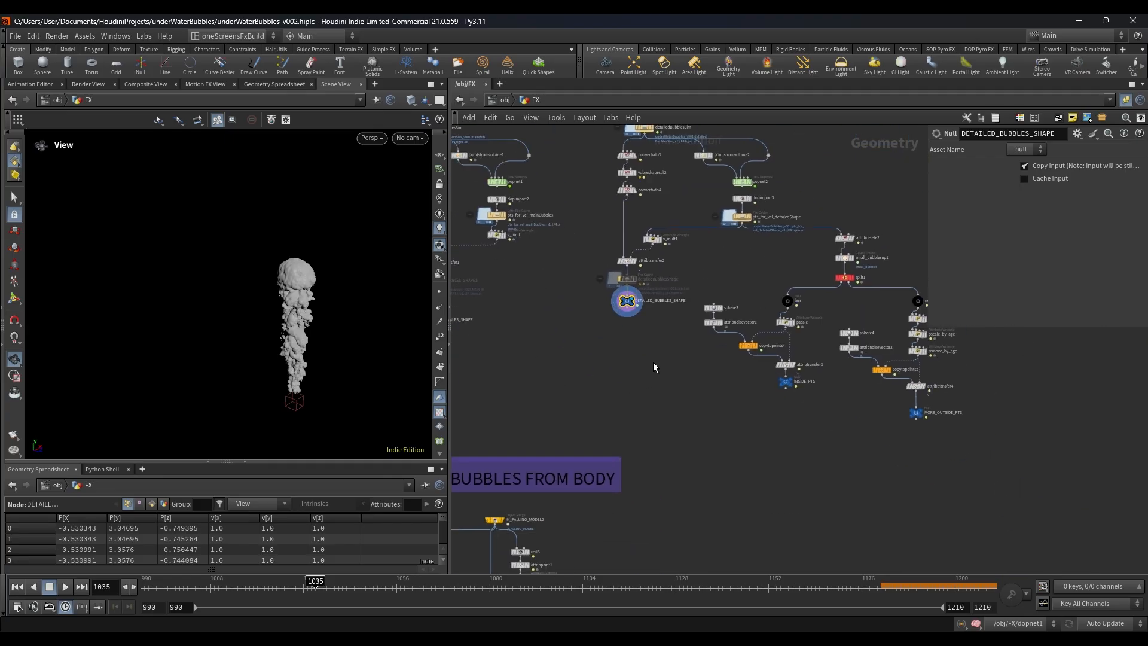
middle_drag(837, 324, 781, 321)
scroll(780, 312, up, 3)
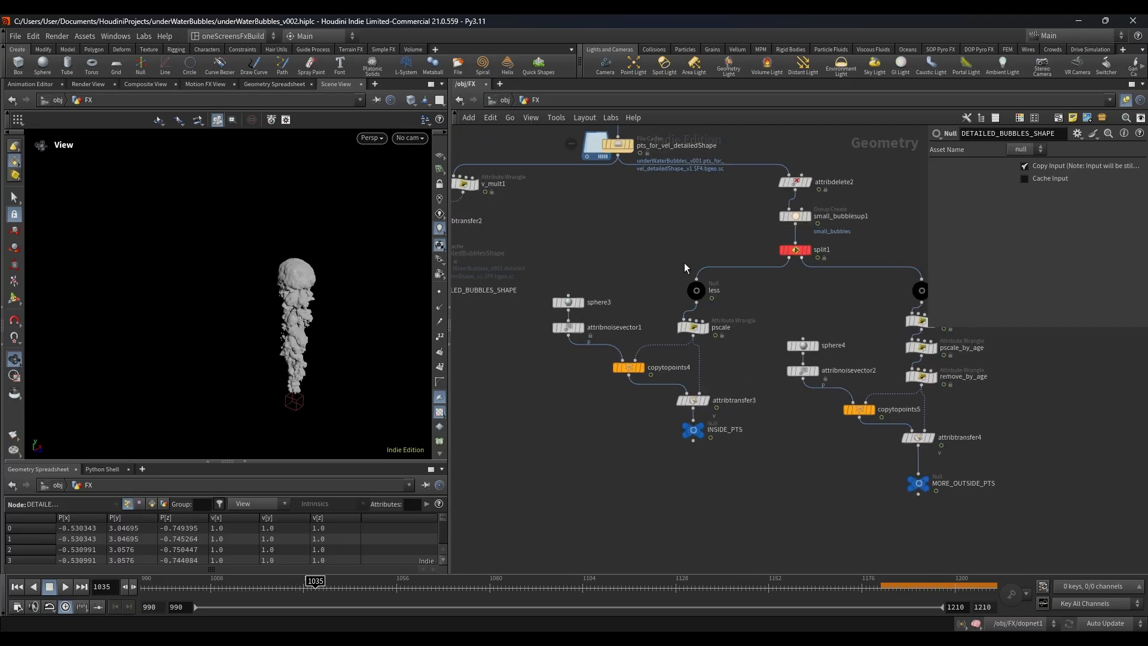
scroll(690, 420, up, 2)
click(698, 438)
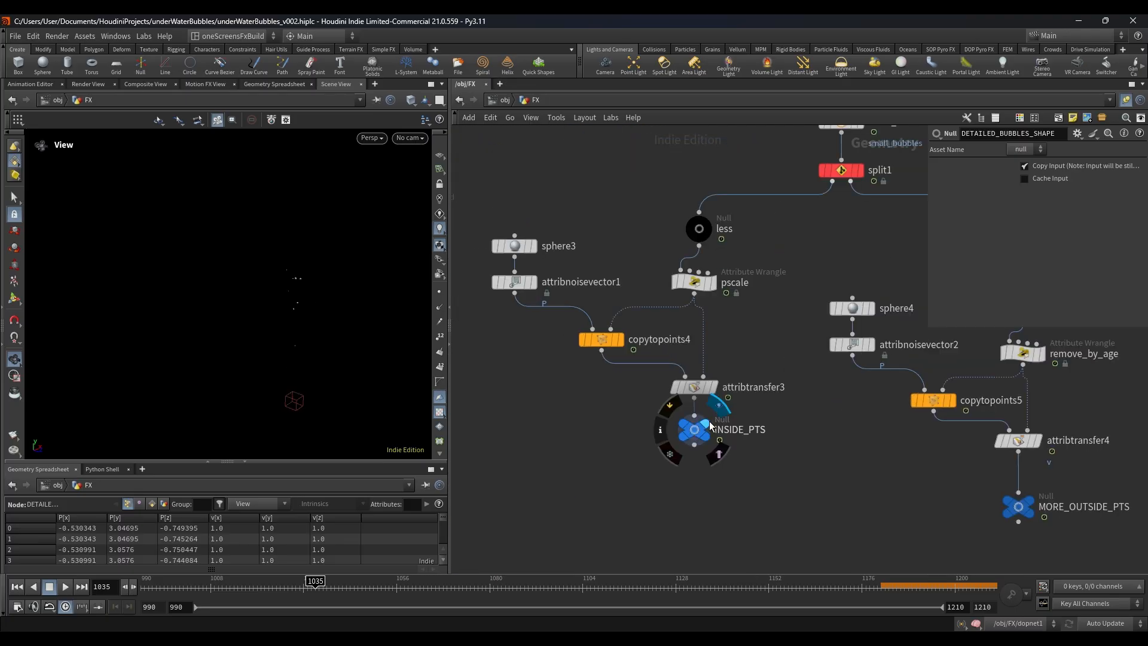
click(255, 588)
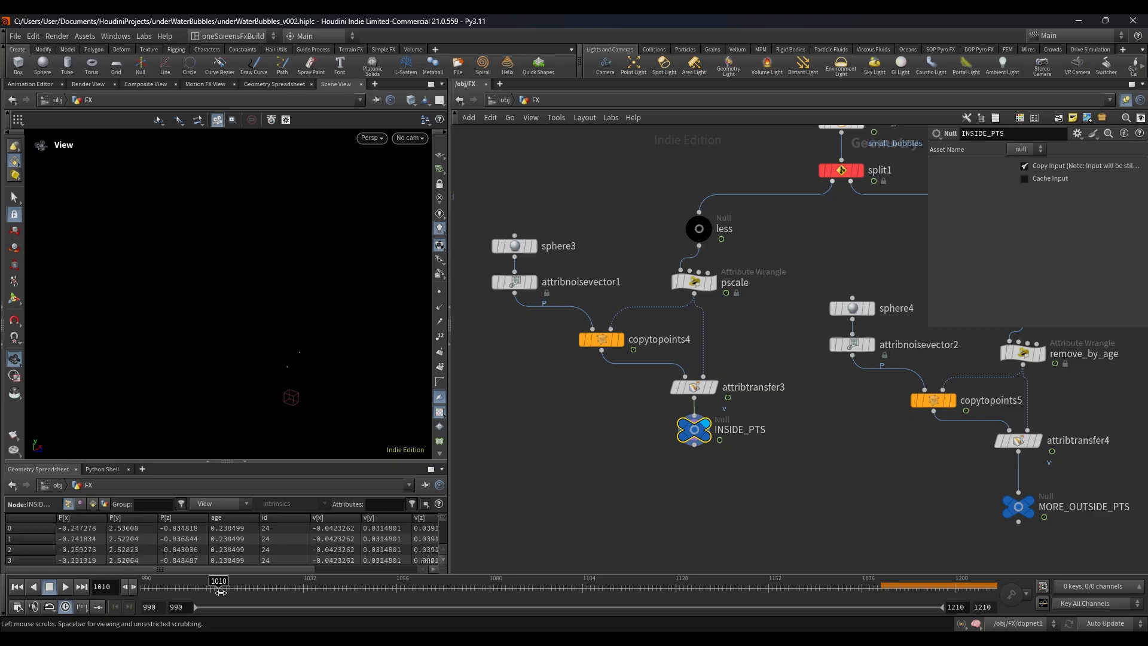
drag(253, 595, 452, 596)
Step: Return to the main bubbles source chain and display volumerasterizeattributes3
key(h)
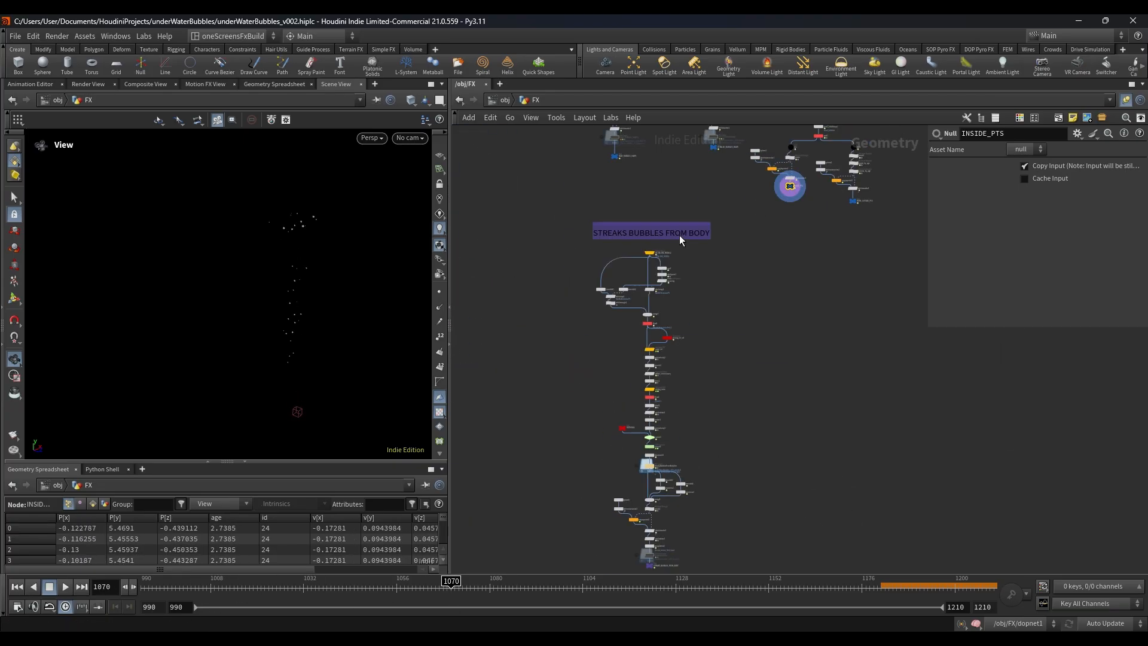
scroll(670, 238, up, 3)
scroll(668, 239, down, 4)
middle_drag(748, 257, 726, 430)
scroll(525, 151, up, 4)
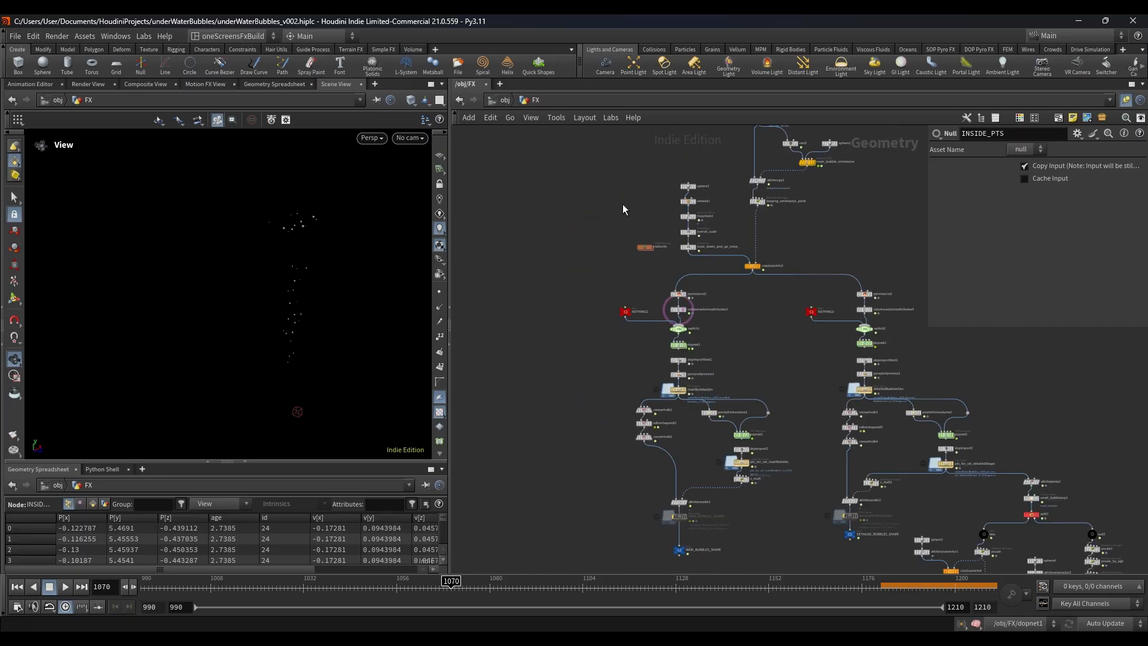
scroll(685, 314, up, 4)
click(688, 320)
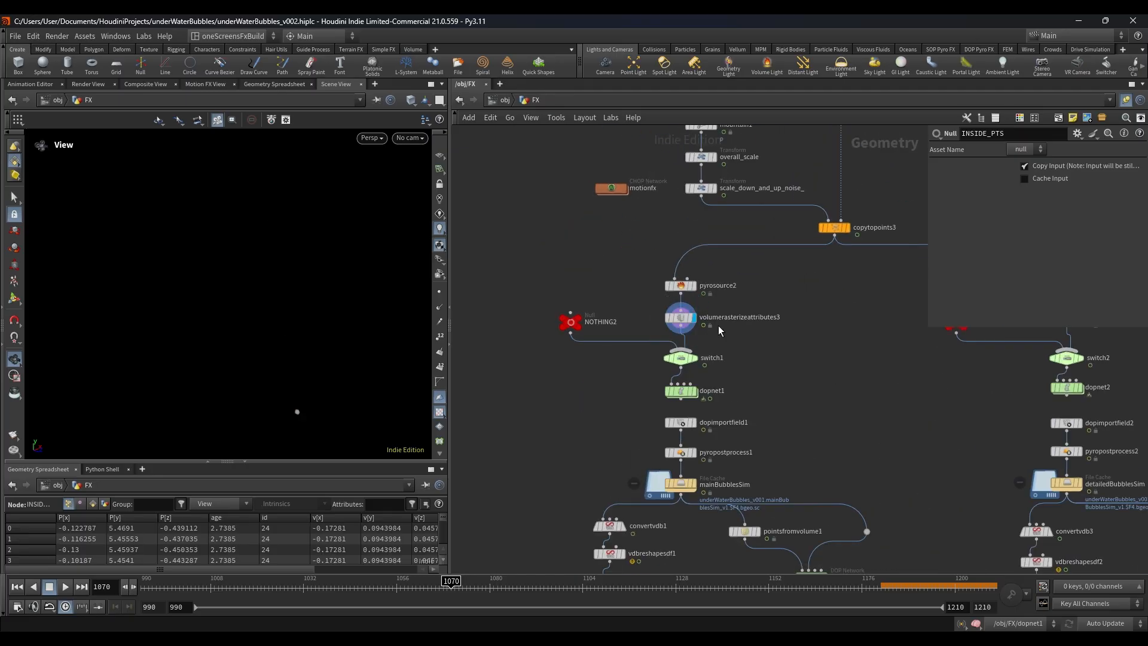
scroll(717, 332, down, 6)
middle_drag(741, 345, 756, 306)
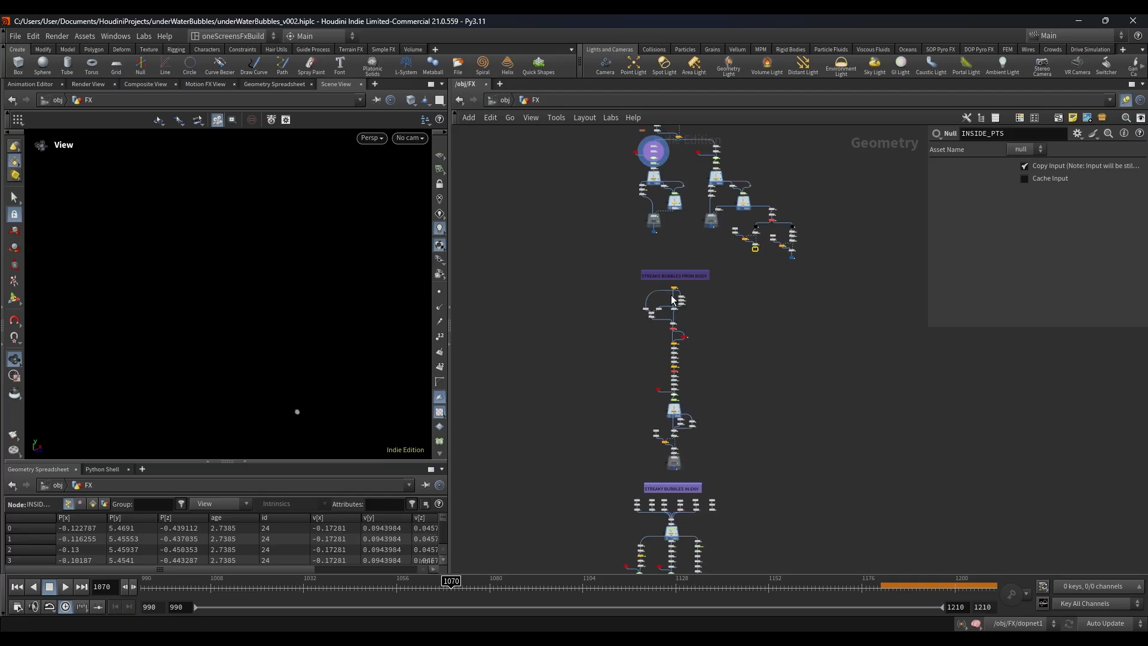
scroll(672, 300, up, 6)
scroll(672, 299, down, 3)
mouse_move(788, 296)
middle_down()
mouse_move(792, 561)
mouse_move(823, 570)
middle_up()
scroll(667, 287, up, 3)
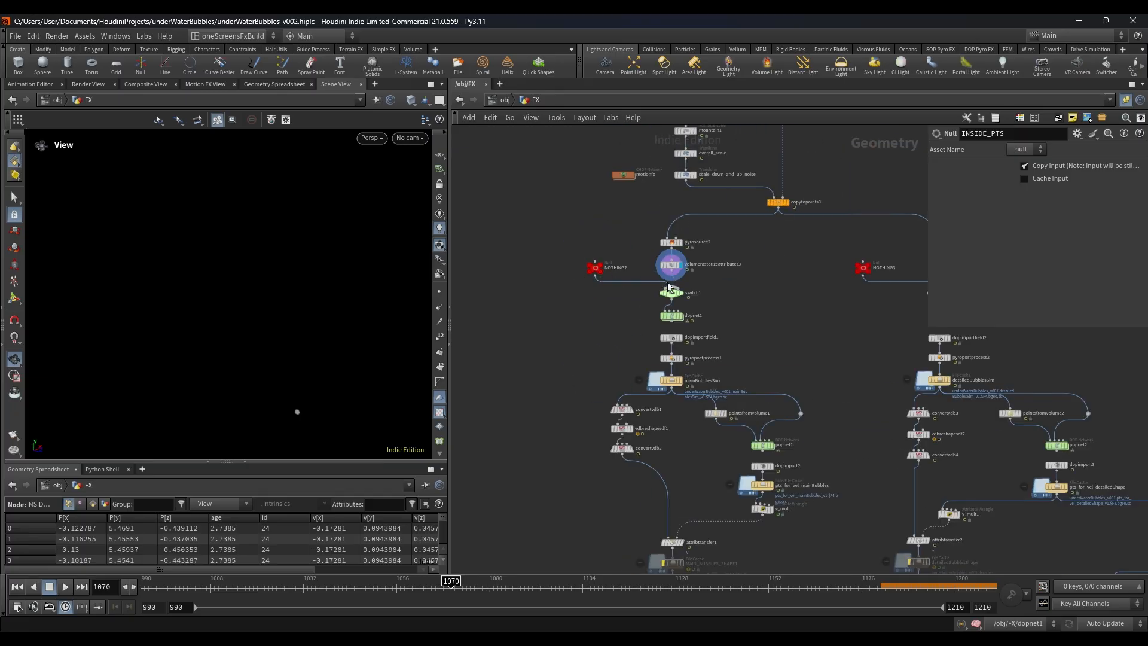
Step: Return the timeline to frame 990 and open dopnet1 to view its internal smoke solver network
click(16, 588)
scroll(666, 305, up, 3)
double_click(672, 320)
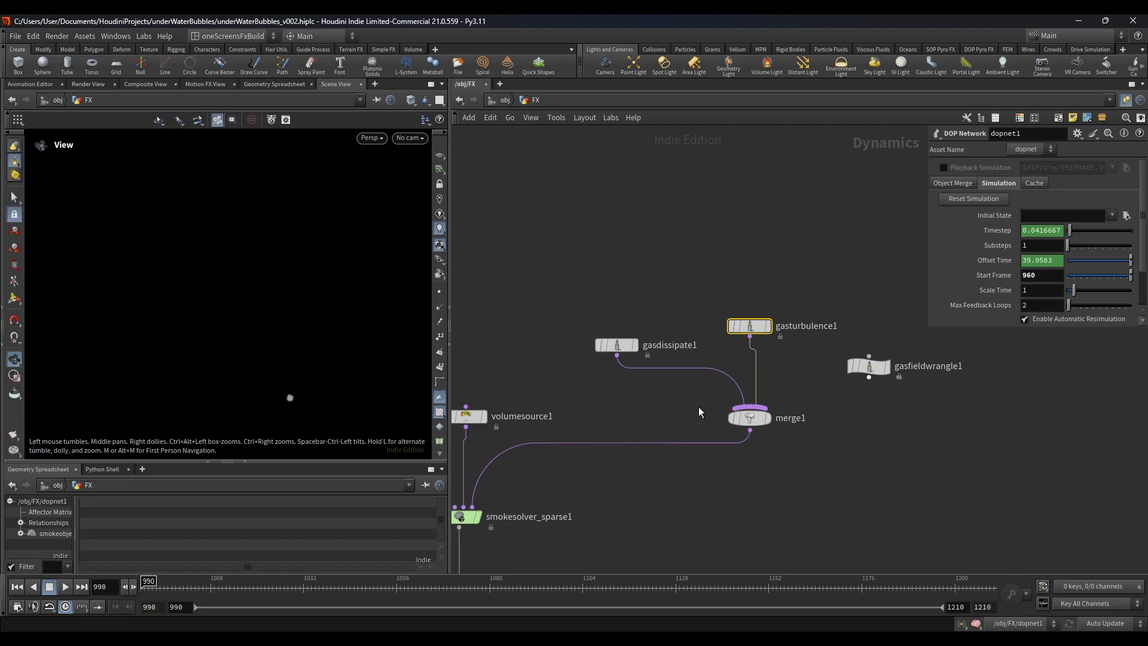
Step: Go back to the object level, reopen the FX geometry and locate the STREAKS BUBBLES FROM BODY section
click(505, 100)
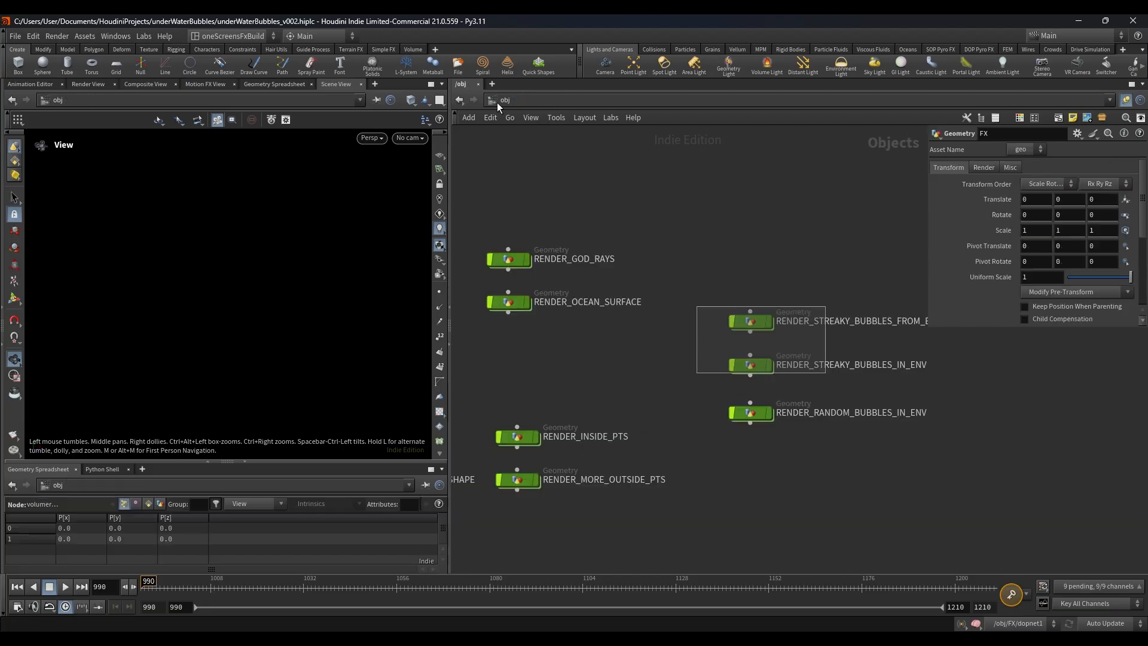
double_click(562, 290)
scroll(694, 335, down, 6)
middle_drag(702, 336, 688, 242)
scroll(718, 270, up, 3)
scroll(727, 396, down, 3)
middle_drag(727, 396, 698, 221)
scroll(777, 335, up, 3)
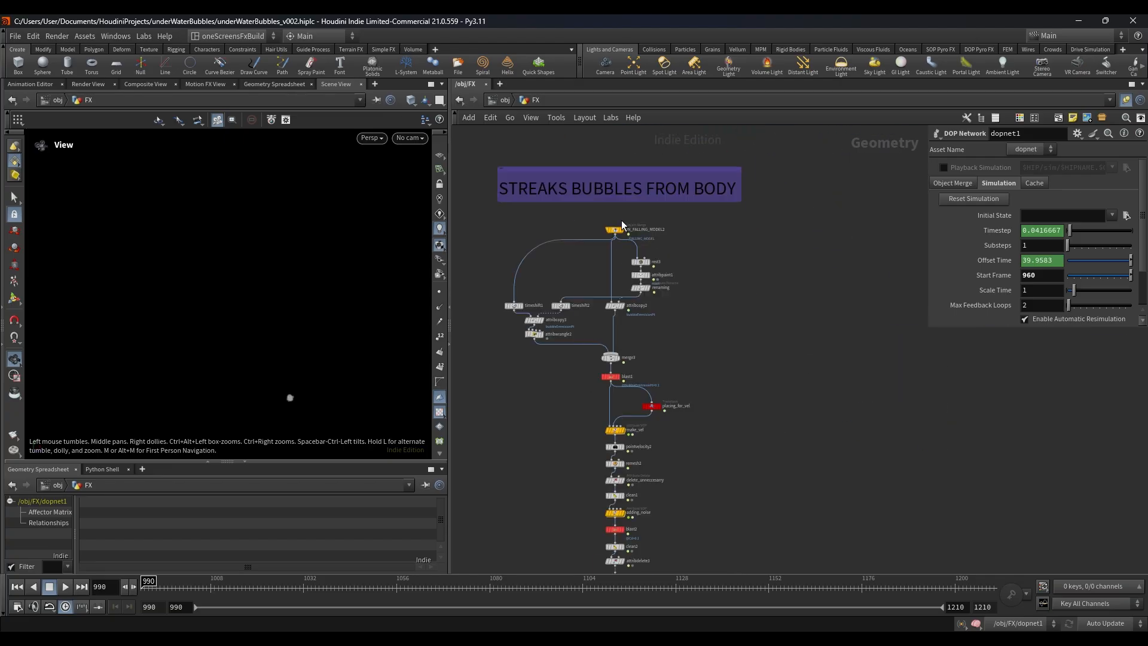
scroll(621, 222, up, 4)
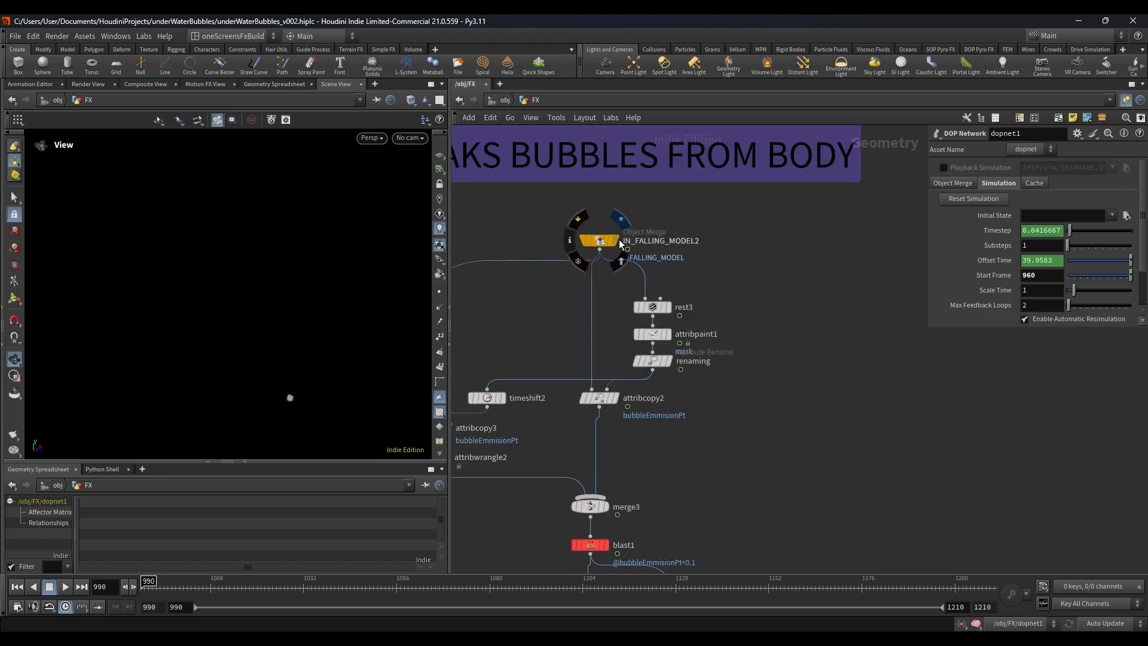
Step: Display IN_FALLING_MODEL2 and examine the falling character model from another angle
click(619, 240)
right_drag(325, 308, 223, 307)
middle_drag(223, 306, 218, 259)
scroll(659, 306, up, 3)
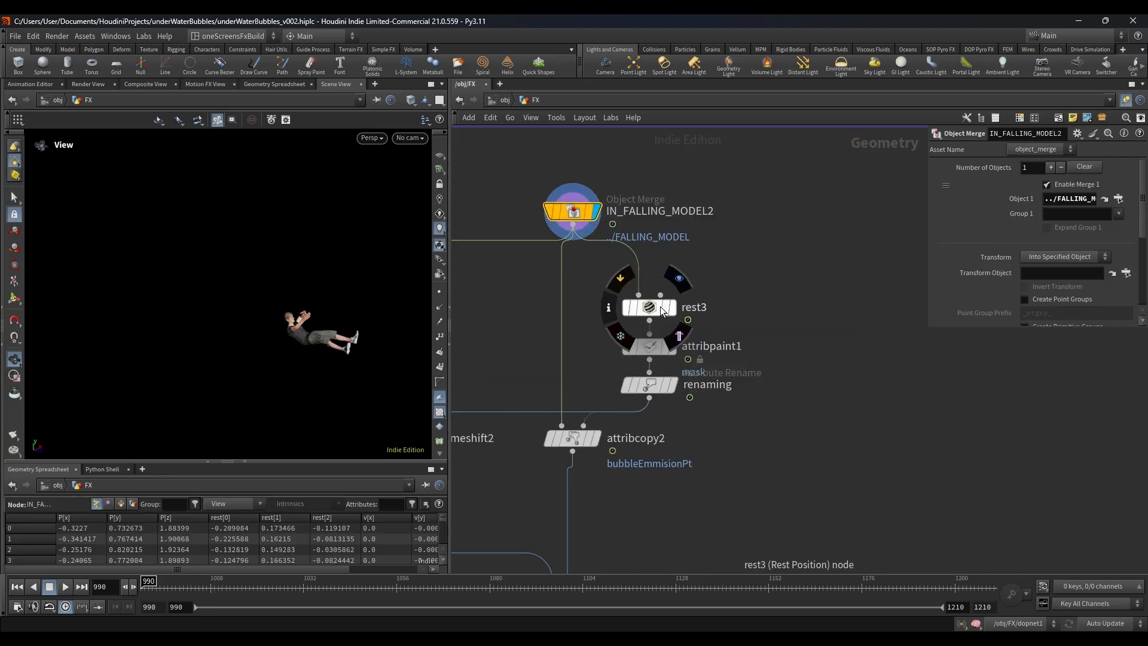
Step: Display rest3 to view the model's rest pose, and line up attribpaint1 beneath it
click(673, 309)
drag(660, 305, 683, 283)
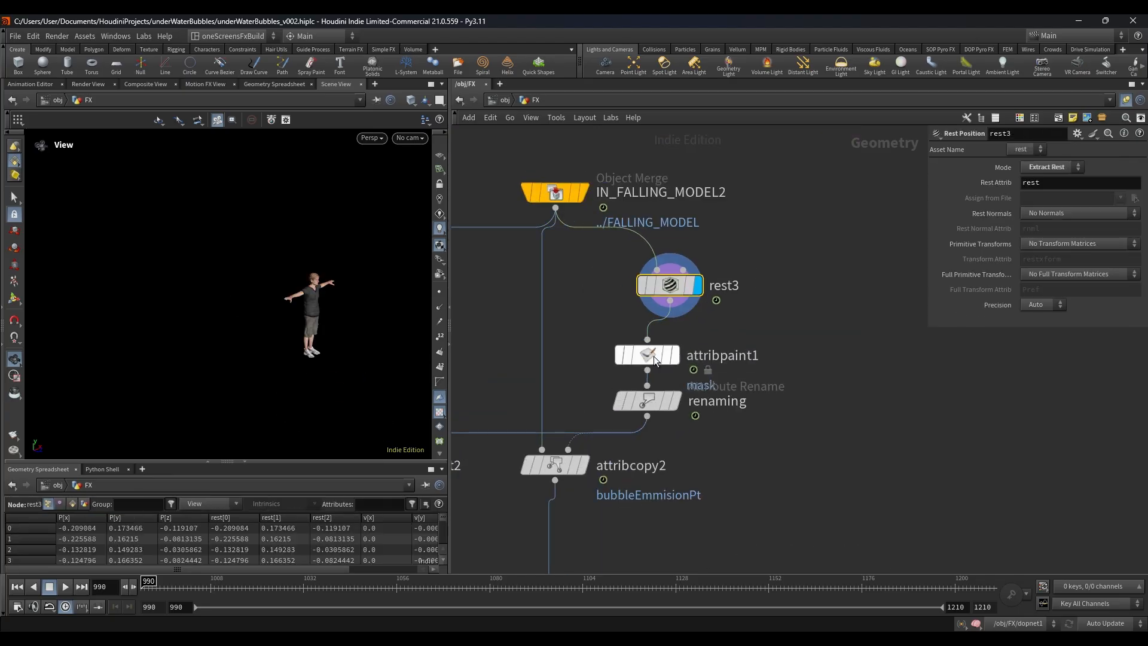
drag(654, 356, 686, 346)
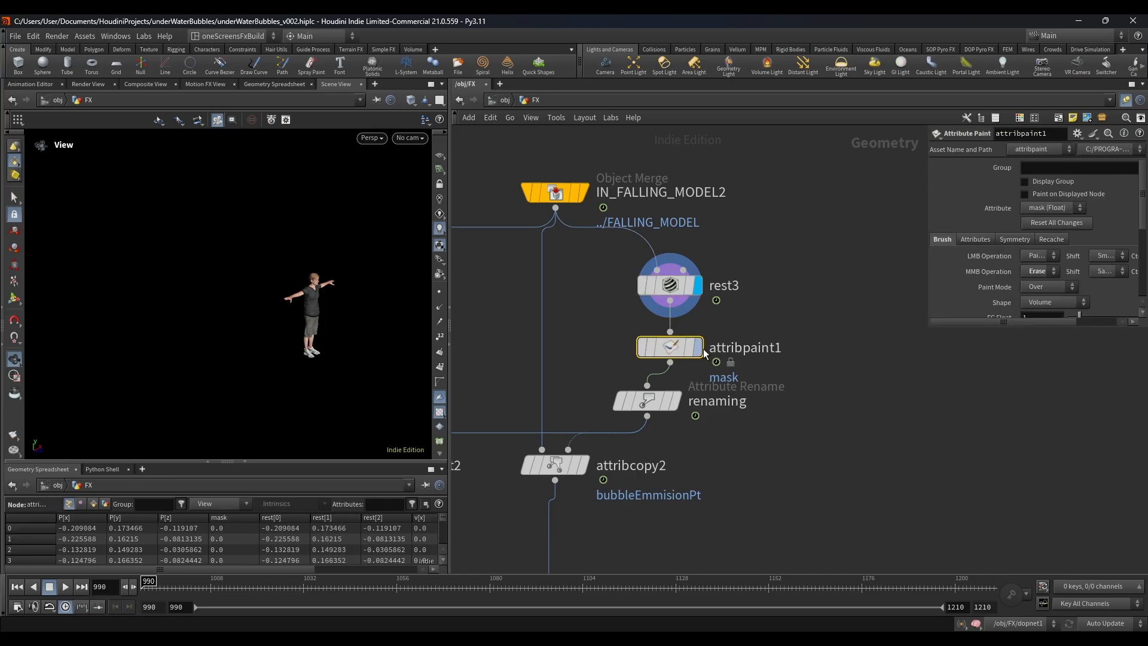
Step: Display attribpaint1 and visualize its mask point attribute to examine the painted areas on the body
click(703, 351)
drag(667, 337, 668, 336)
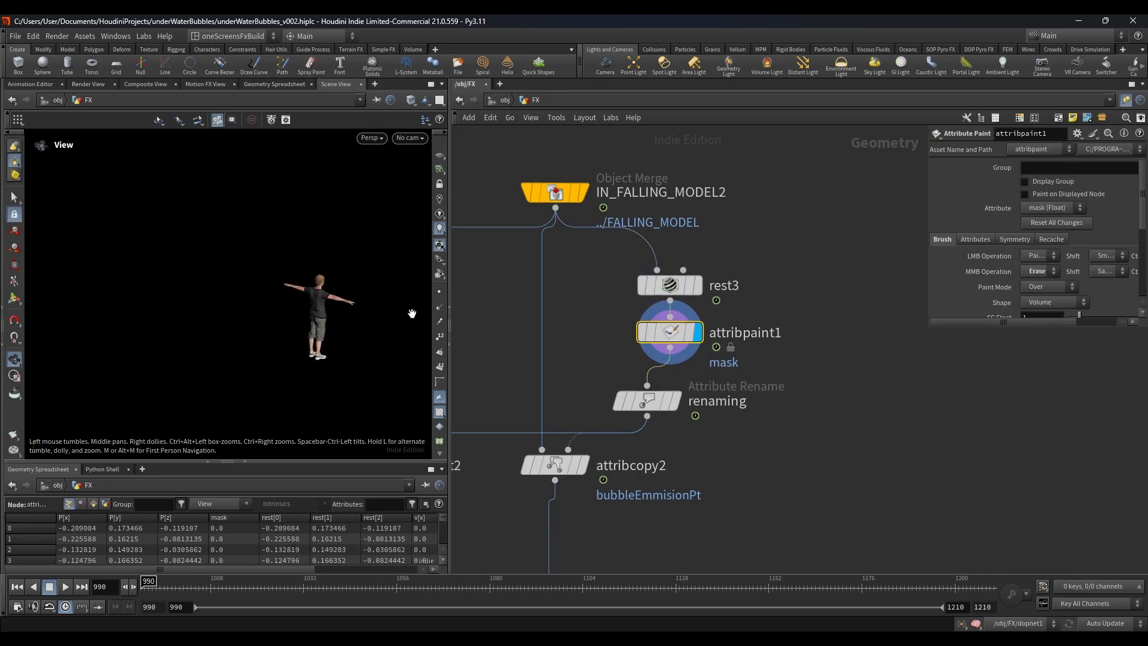
scroll(355, 296, up, 5)
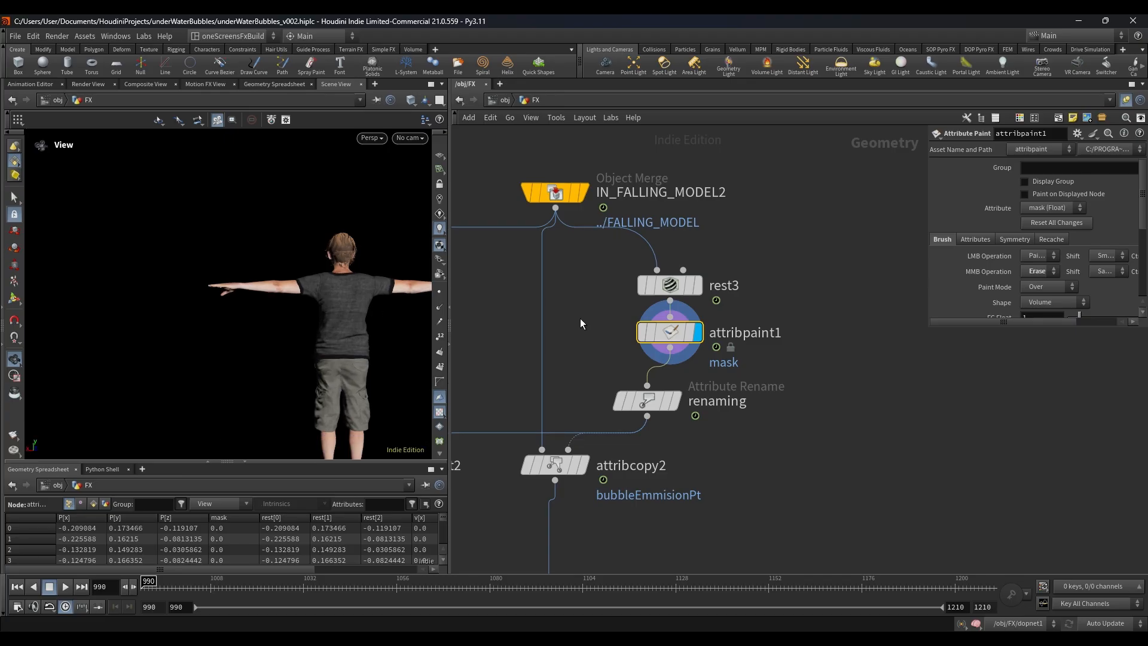
middle_click(662, 331)
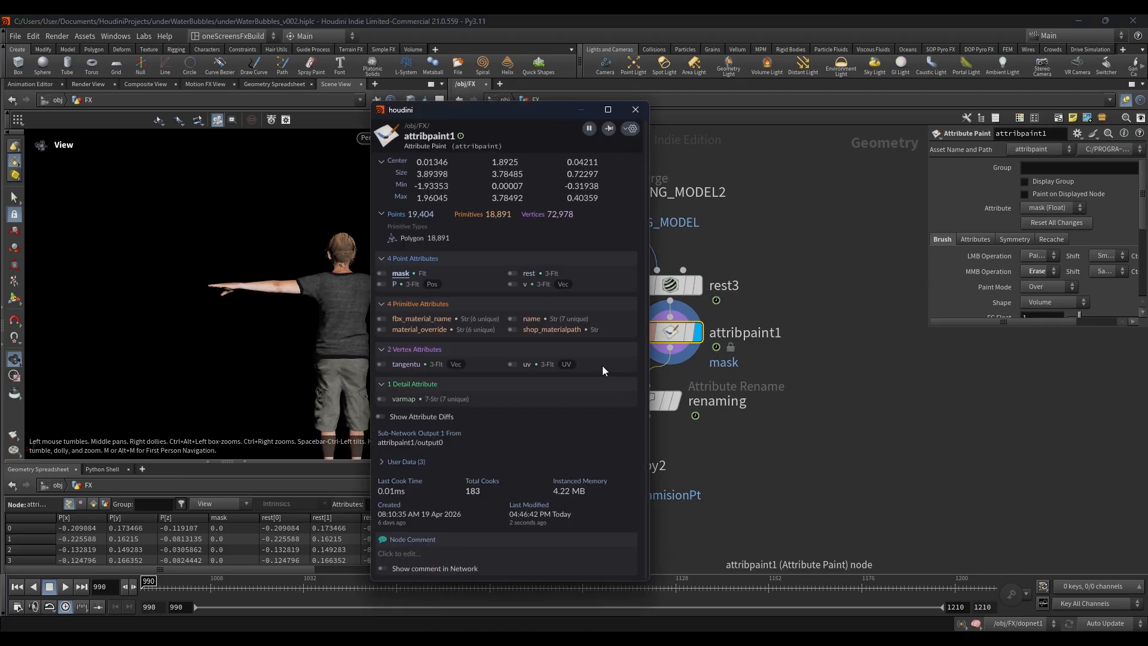
click(384, 274)
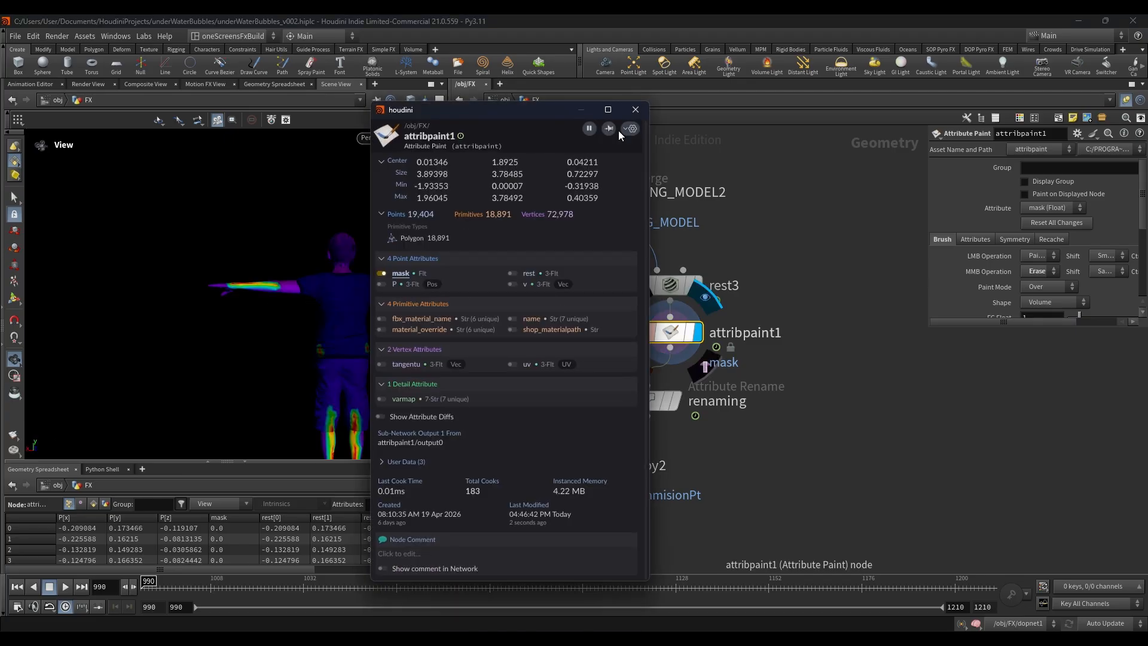
drag(197, 324, 281, 295)
Step: Display attribcopy2 and view its settings for copying bubbleEmmisionPt onto the animated model
middle_drag(529, 395, 566, 286)
click(620, 367)
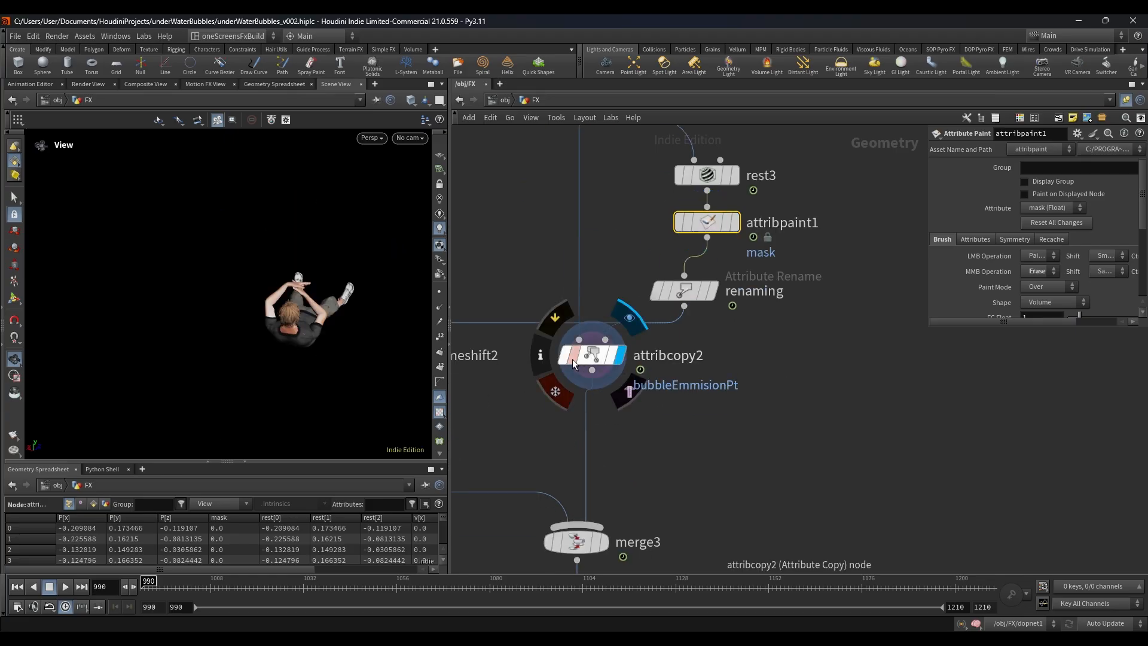
click(573, 358)
middle_drag(513, 306, 504, 370)
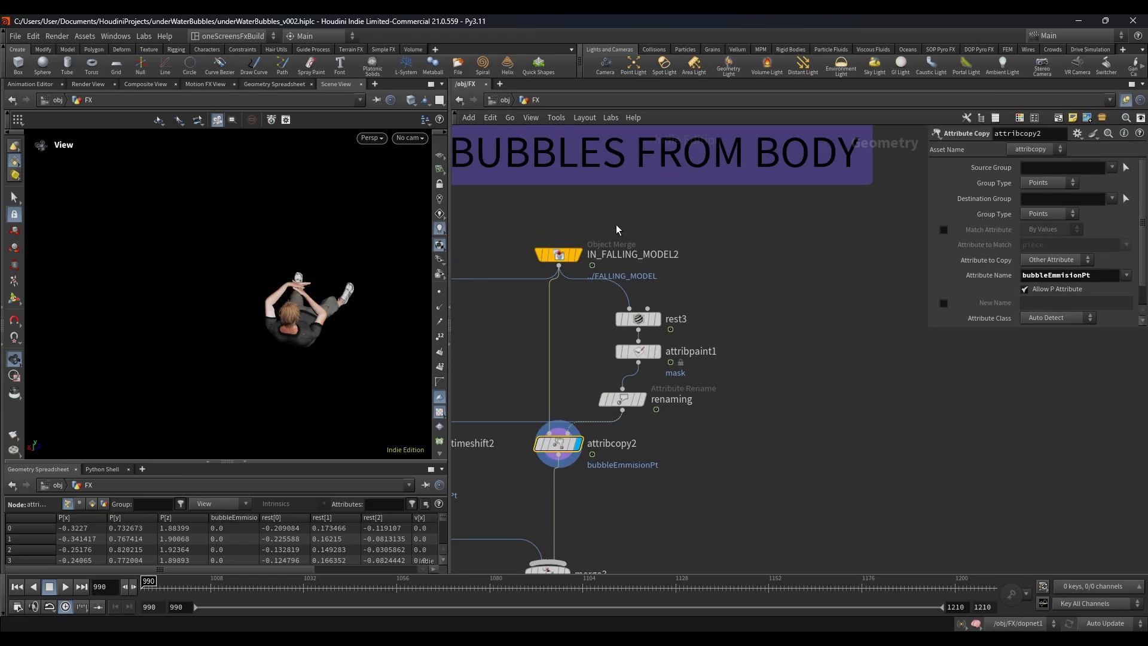
Step: Follow the branches from IN_FALLING_MODEL2 down to merge3 and display merge3
click(559, 254)
scroll(513, 296, down, 2)
scroll(513, 296, down, 2)
middle_drag(513, 302, 614, 181)
scroll(602, 253, up, 4)
scroll(616, 257, down, 2)
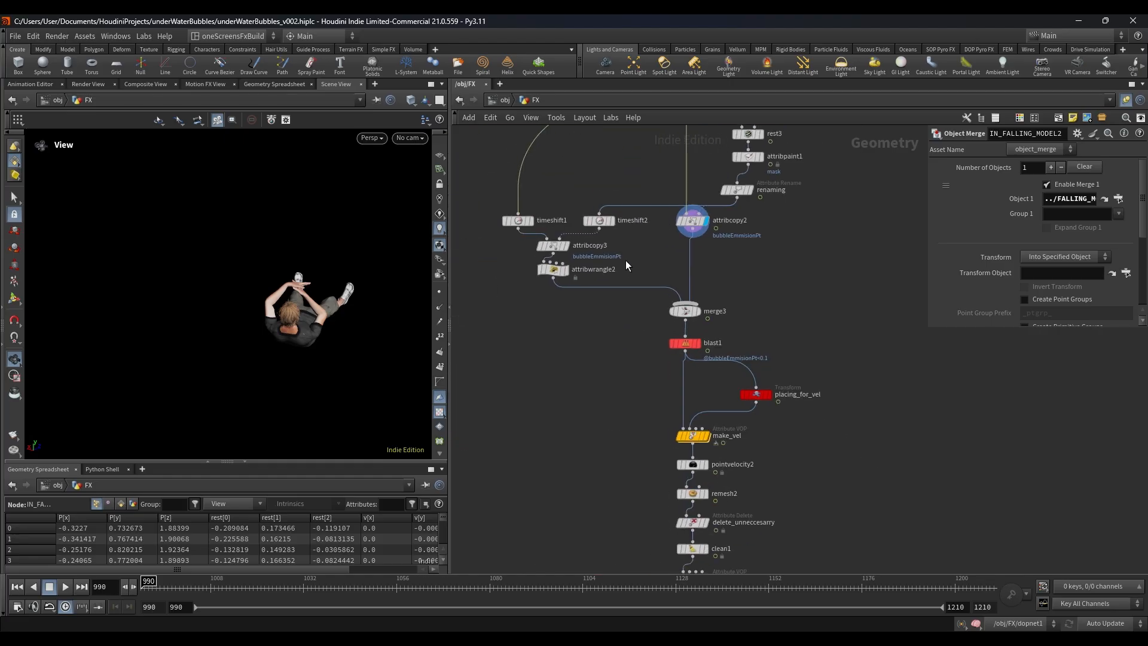
scroll(685, 314, up, 4)
click(686, 317)
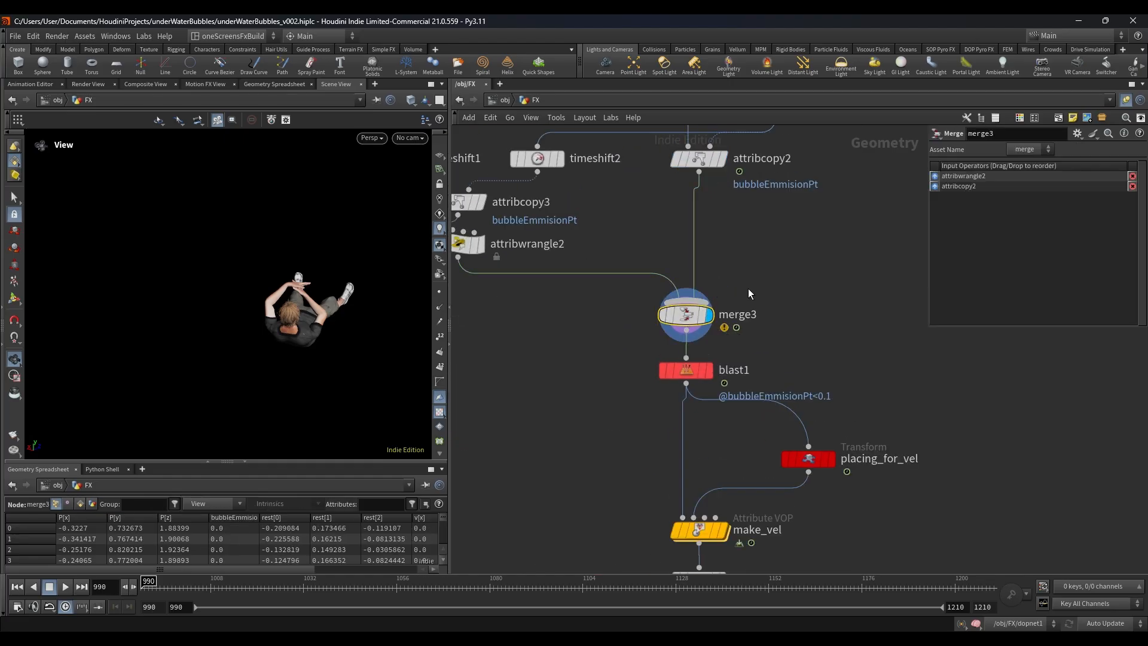
Step: Check the point-removal expression in attribwrangle2, then reselect merge3
scroll(562, 341, down, 2)
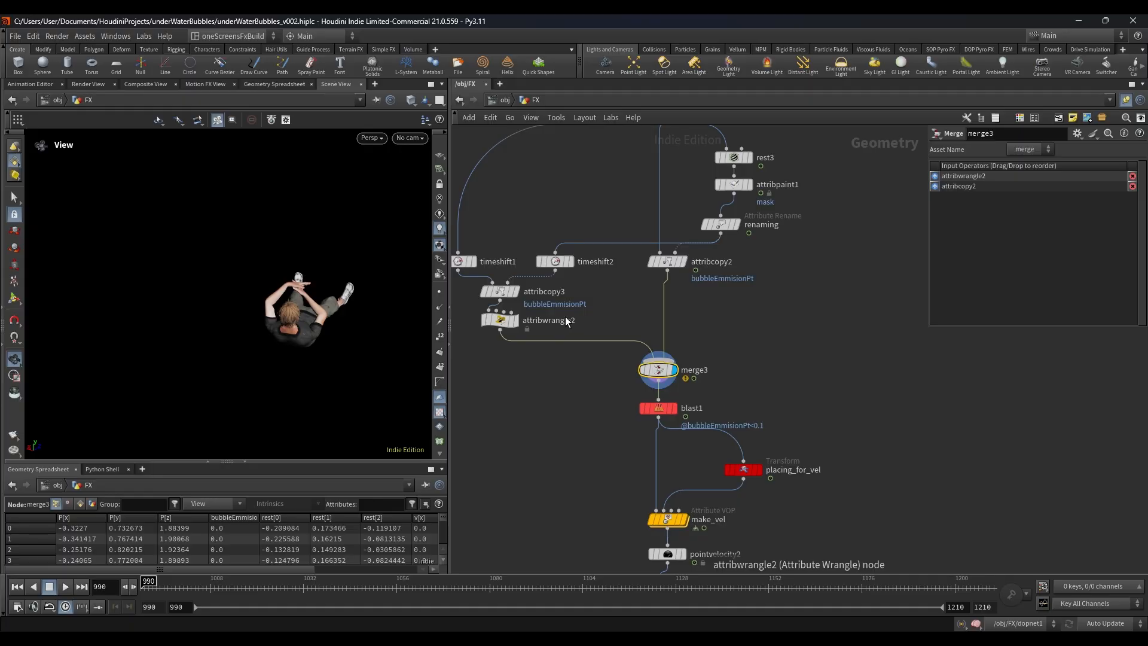
click(500, 319)
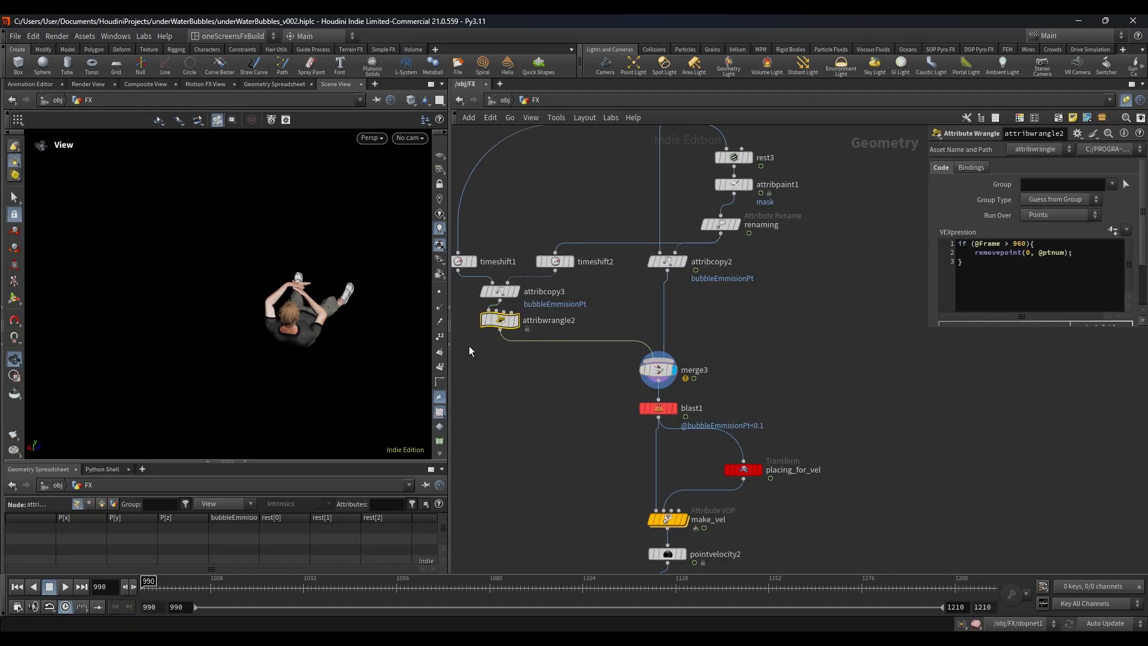
scroll(521, 365, down, 4)
scroll(629, 307, up, 3)
click(556, 338)
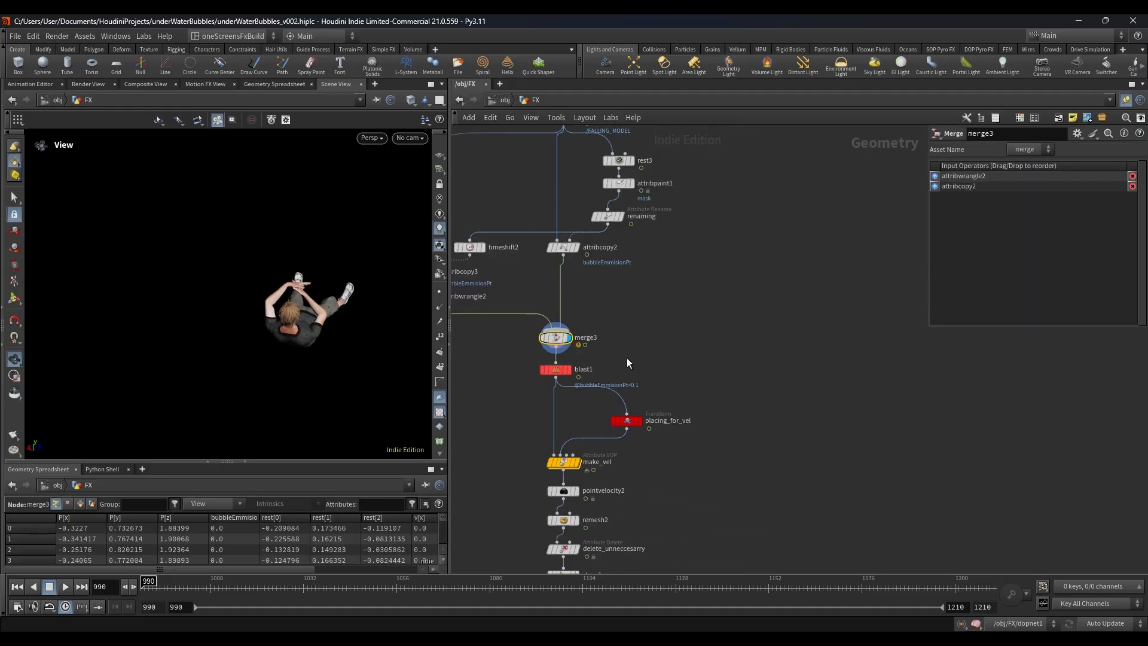
scroll(626, 357, up, 3)
click(556, 349)
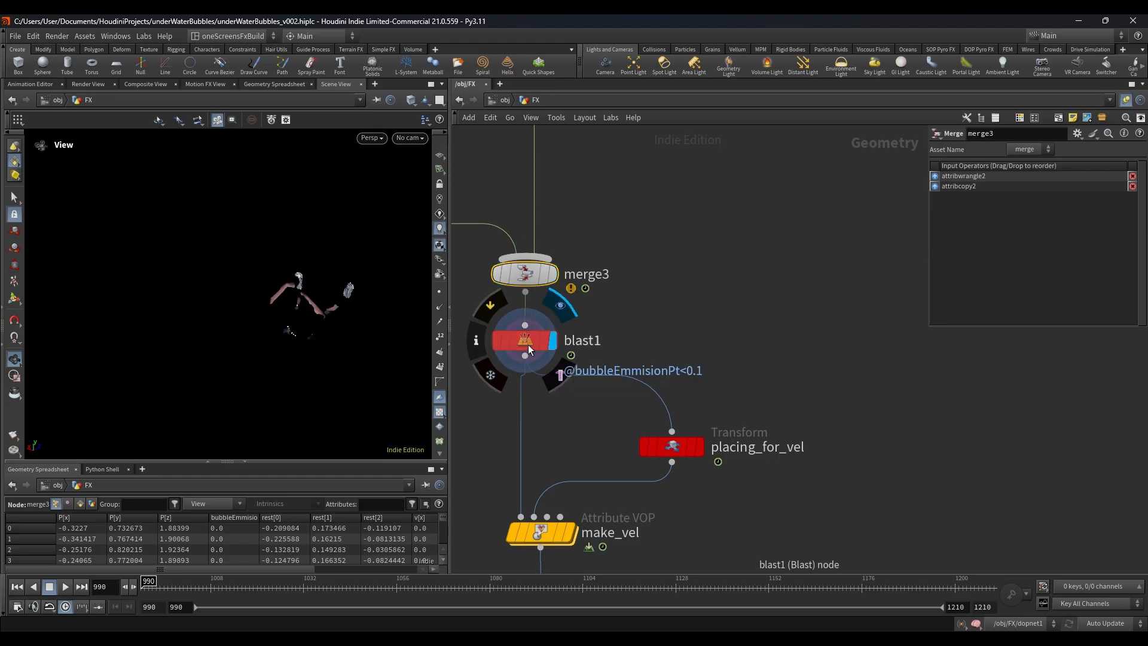
click(528, 344)
drag(219, 309, 278, 321)
Step: Display scatter3 further down the chain and scrub to frame 1088 to view the emission points
scroll(772, 256, down, 3)
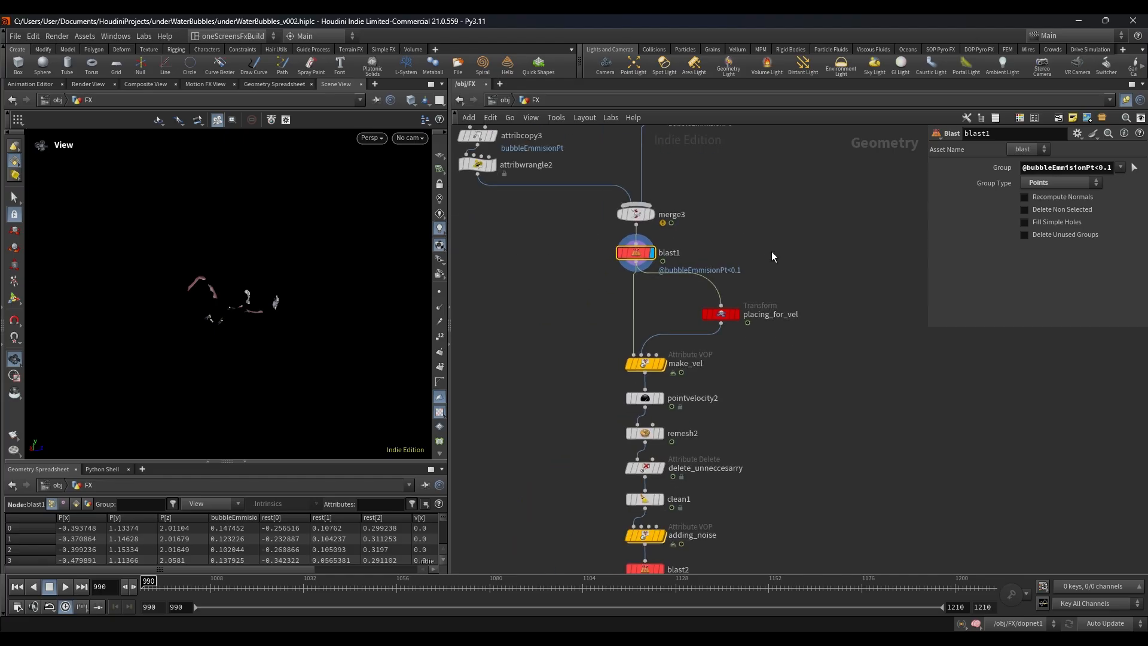
middle_drag(740, 391, 734, 284)
mouse_move(777, 408)
middle_down()
mouse_move(773, 320)
mouse_move(758, 383)
mouse_move(755, 352)
middle_up()
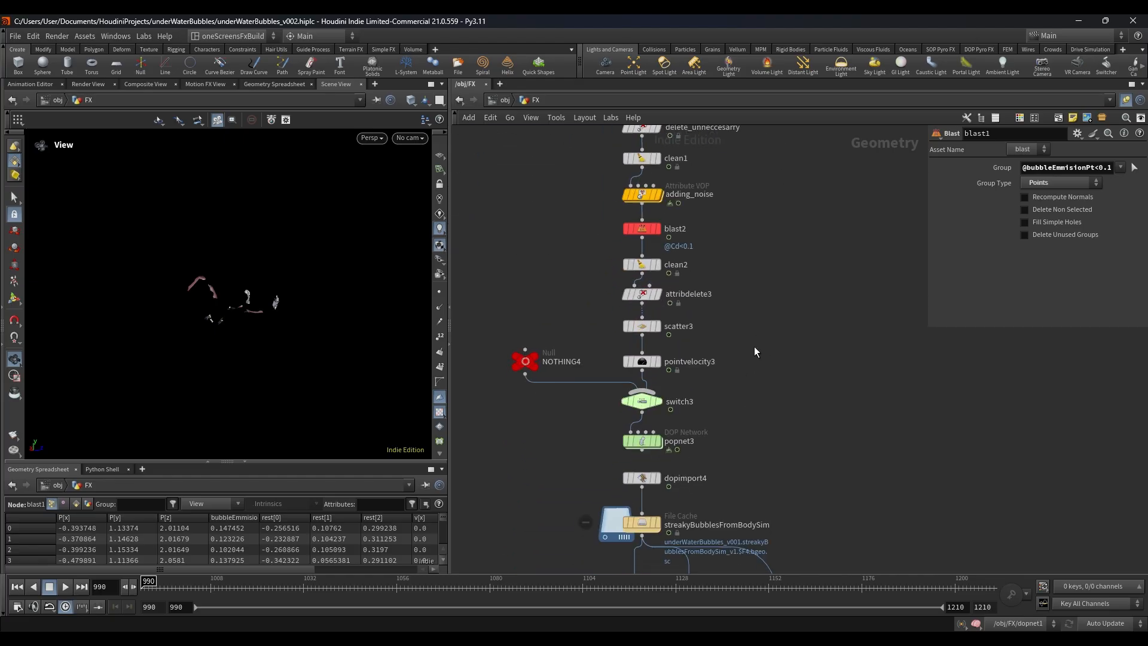
scroll(663, 328, up, 2)
click(658, 326)
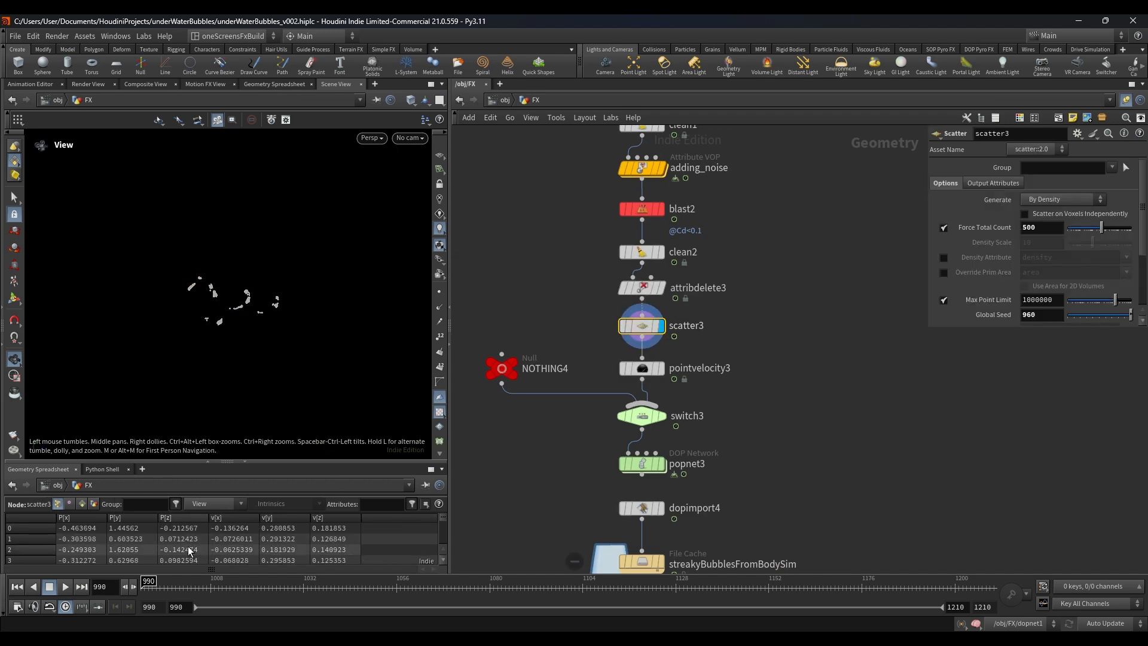
drag(187, 582, 520, 580)
mouse_move(644, 328)
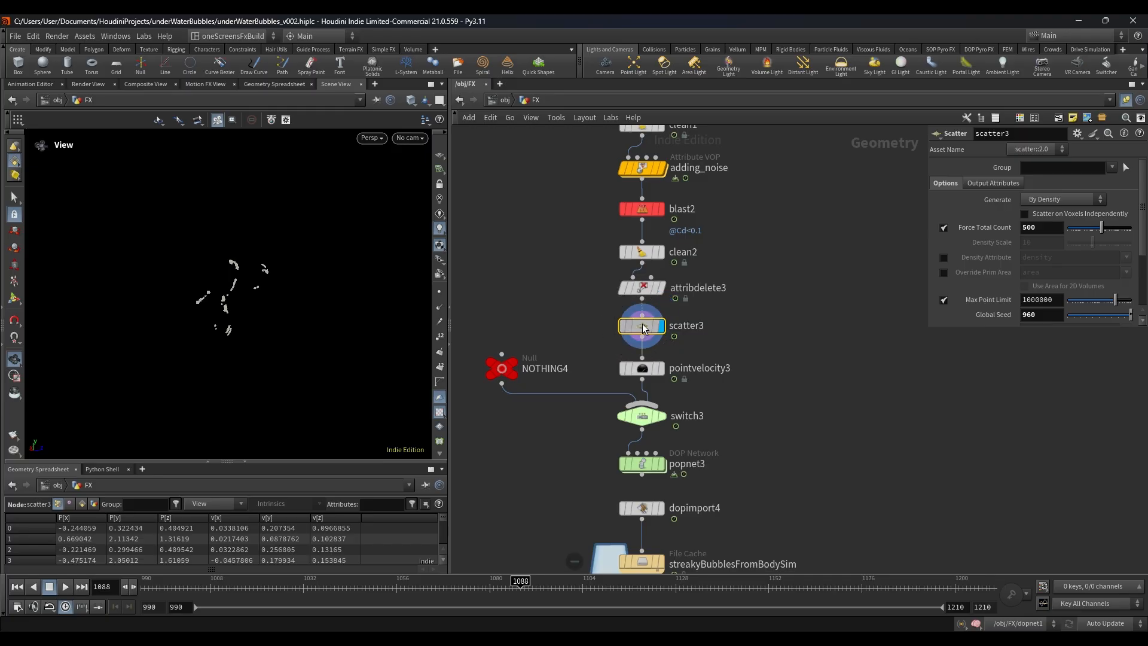
Step: Visualize scatter3's v attribute, scrub to frame 1072, and turn the velocity visualization back off
click(607, 326)
click(498, 343)
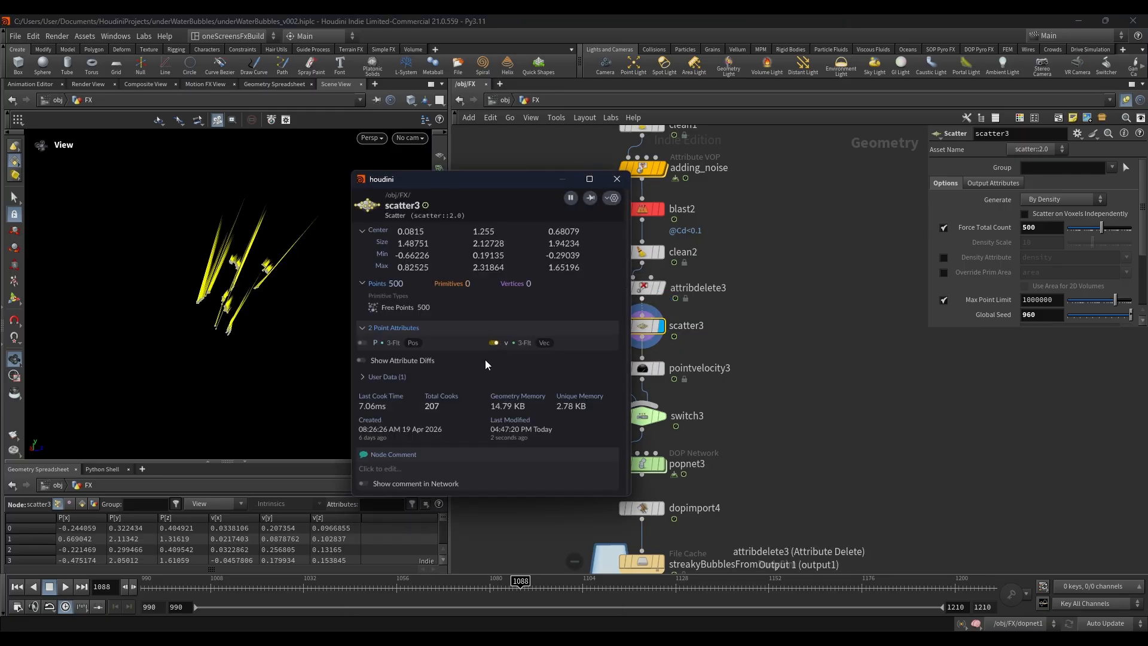
drag(195, 589, 458, 589)
click(605, 326)
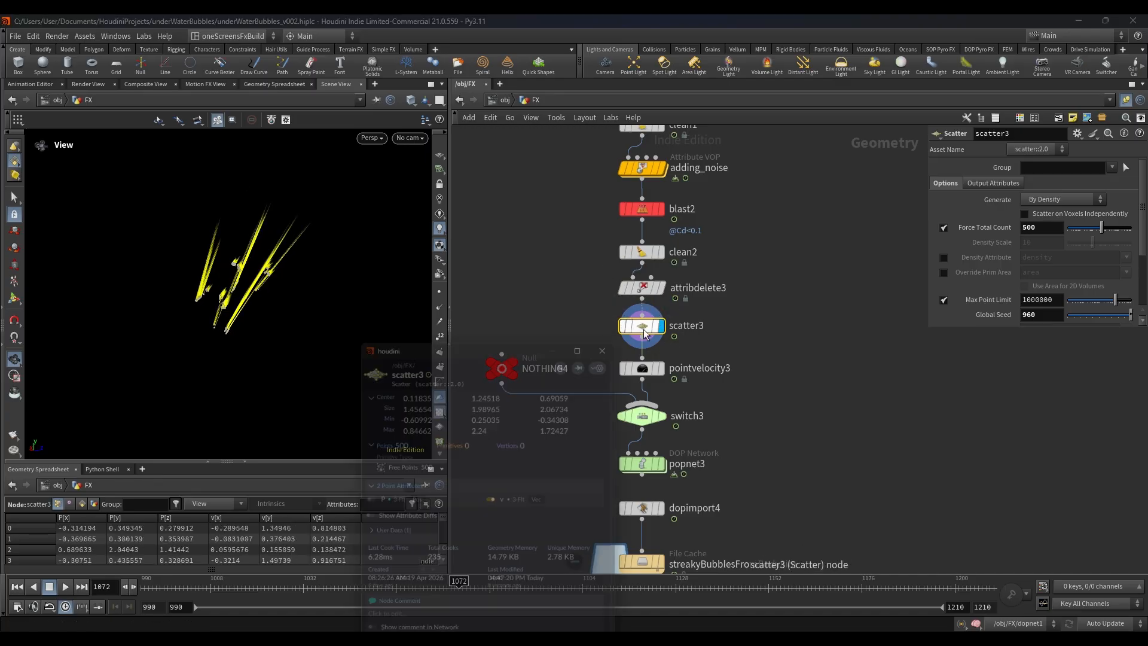
click(493, 348)
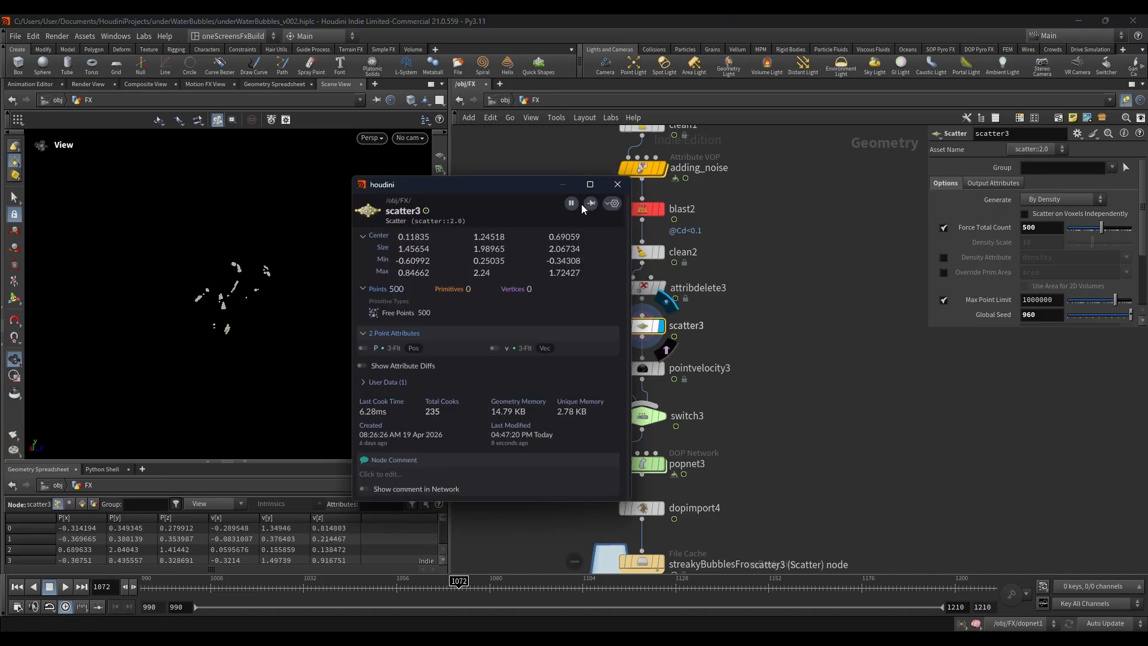
click(614, 185)
Step: Display the streakyBubblesFromBodySim file cache and scrub to frame 1047 to view the cached particles
scroll(844, 321, down, 3)
middle_drag(750, 479, 726, 328)
scroll(725, 329, up, 4)
click(673, 343)
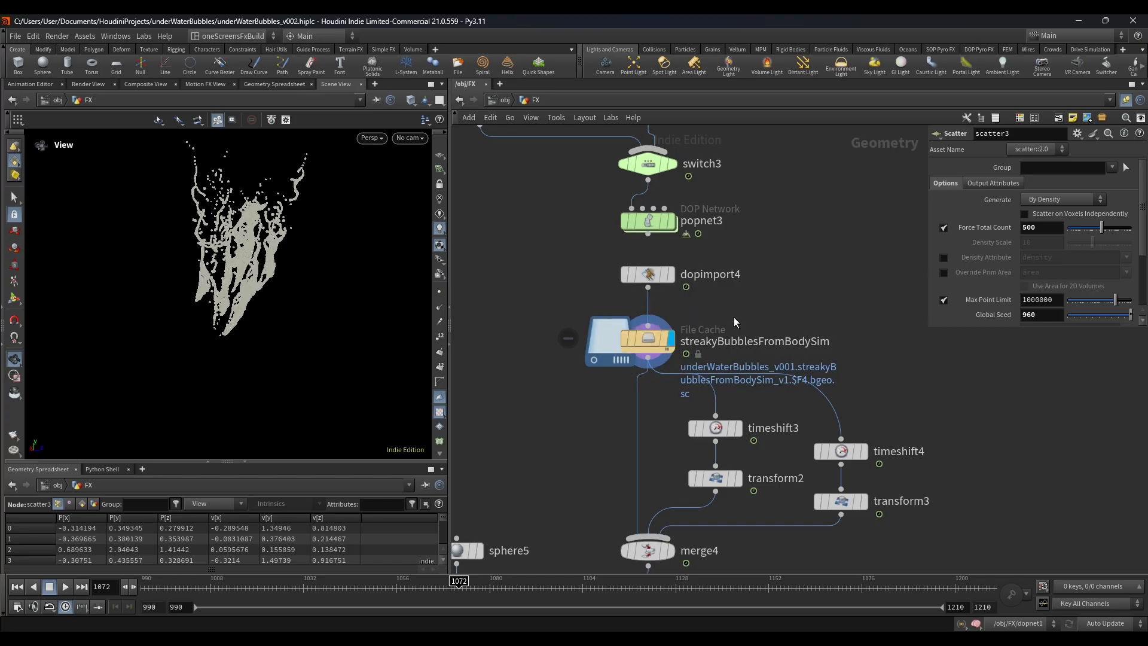
drag(250, 336, 330, 306)
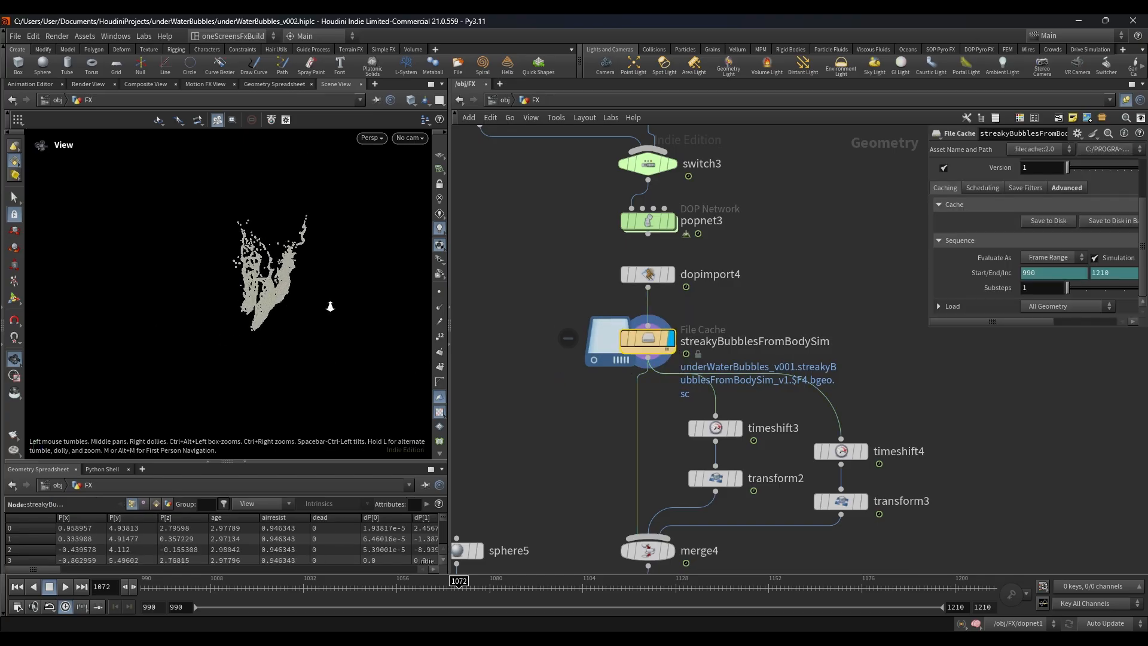
drag(261, 594, 369, 597)
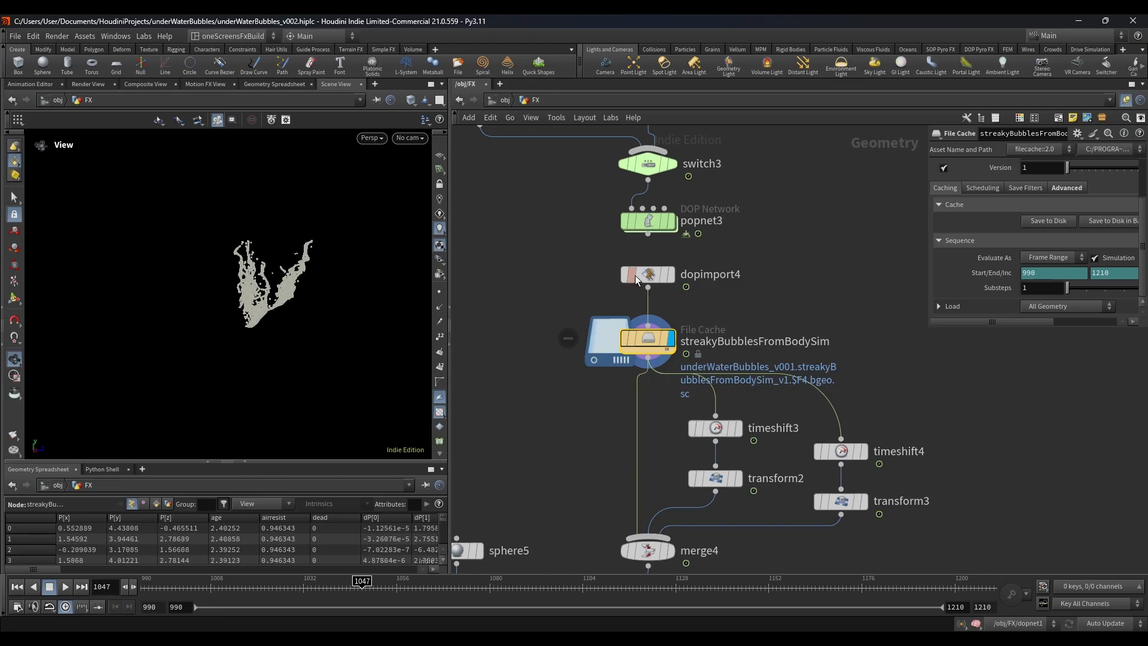
Step: Return the timeline to frame 990 and open popnet3 to view its particle network
middle_drag(635, 275, 614, 340)
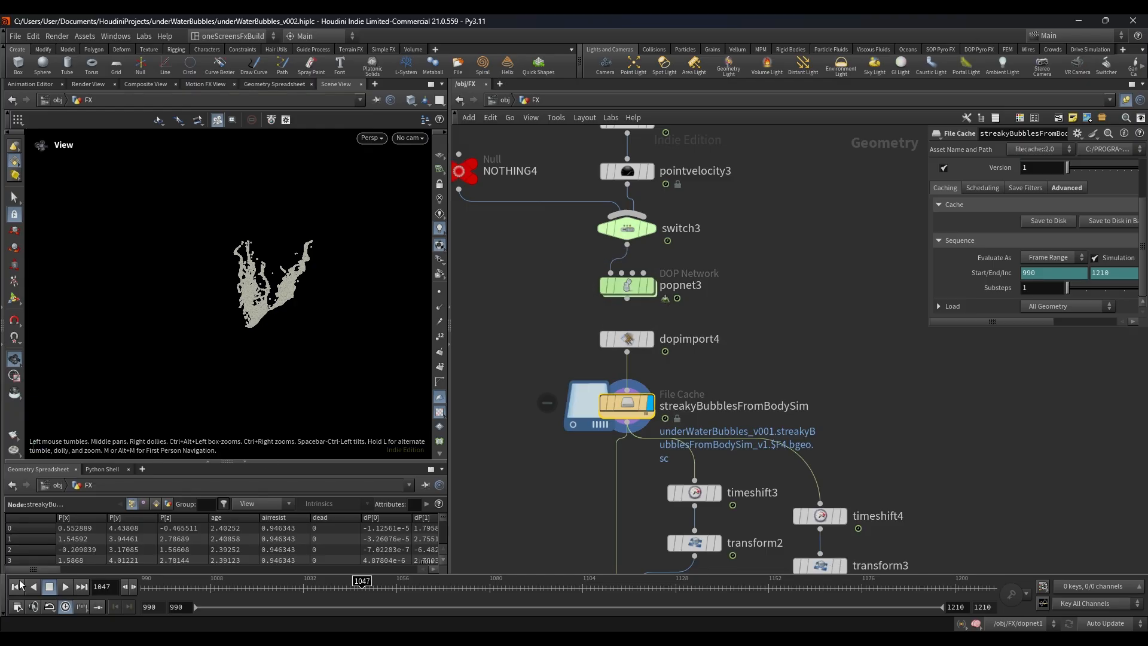
click(18, 586)
double_click(634, 292)
scroll(674, 328, up, 5)
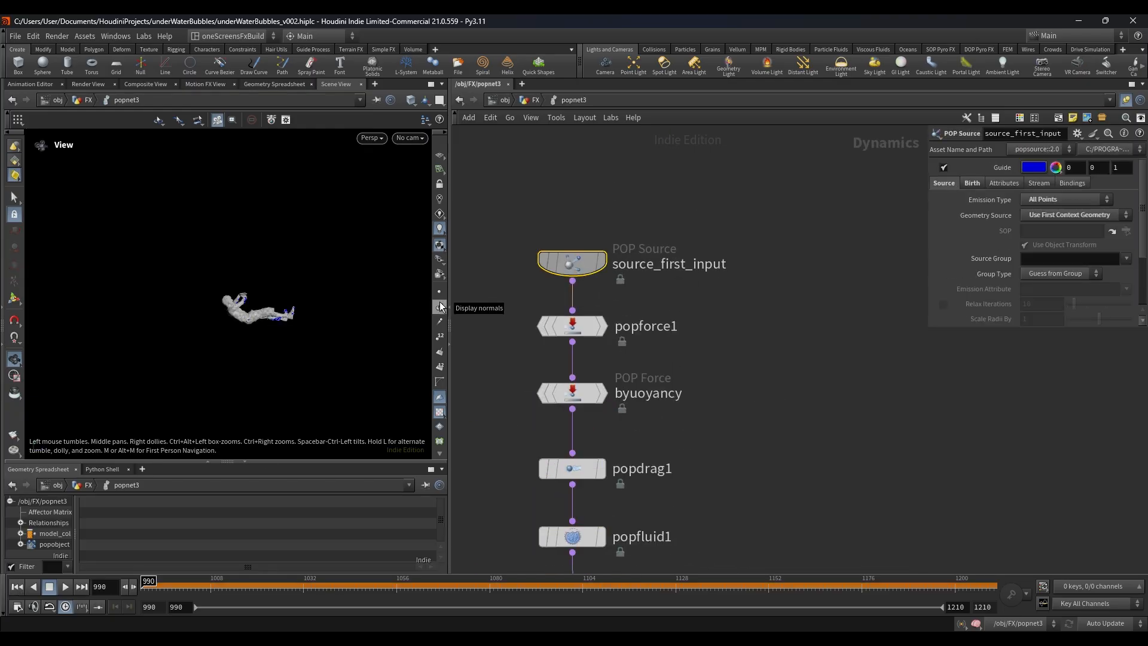
Step: Review the parameters of popforce1, byuoyancy, popdrag1 and popfluid1, enlarging the parameter area to read them
middle_drag(635, 321, 660, 250)
click(597, 255)
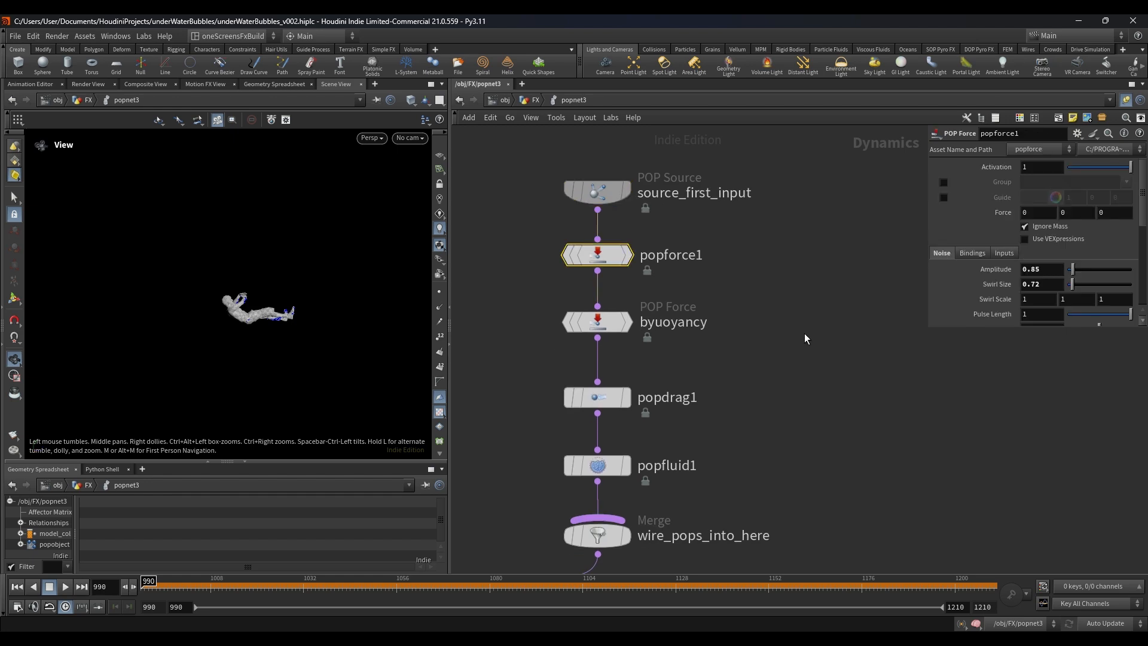
drag(929, 326, 877, 486)
click(605, 323)
scroll(724, 384, down, 3)
middle_drag(724, 384, 641, 232)
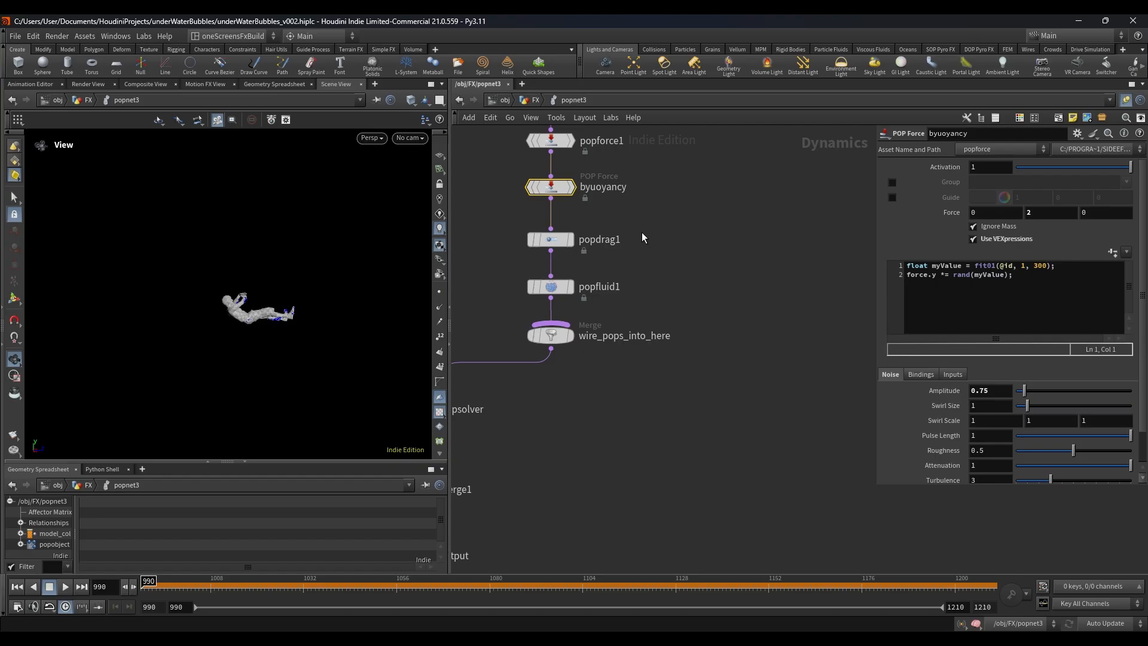
click(551, 239)
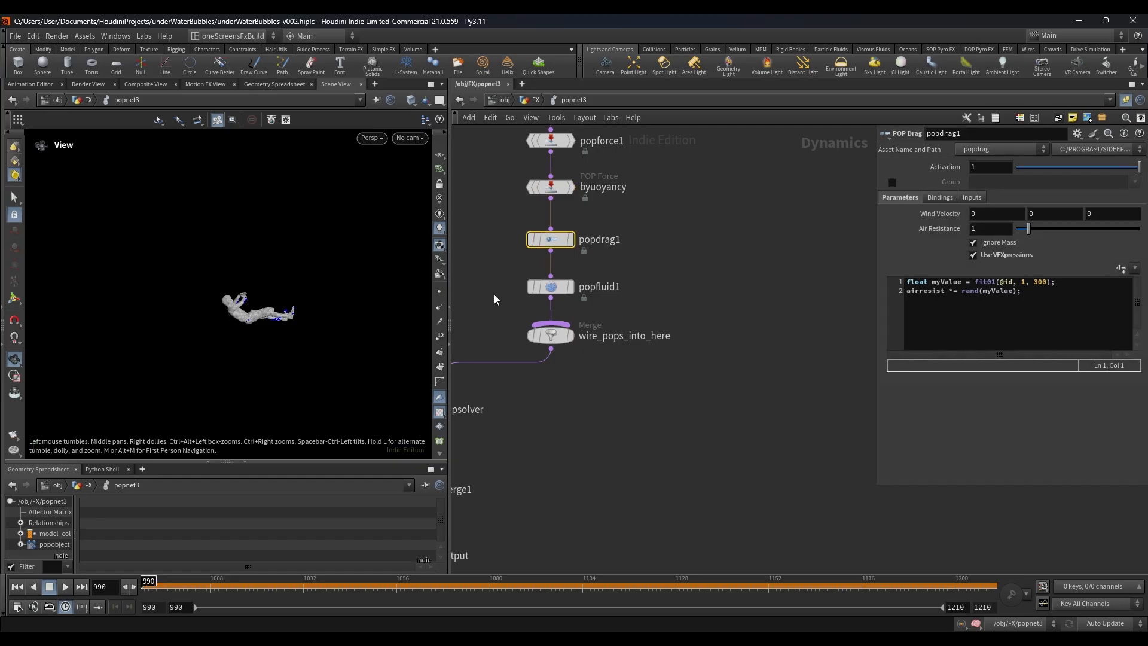
click(551, 286)
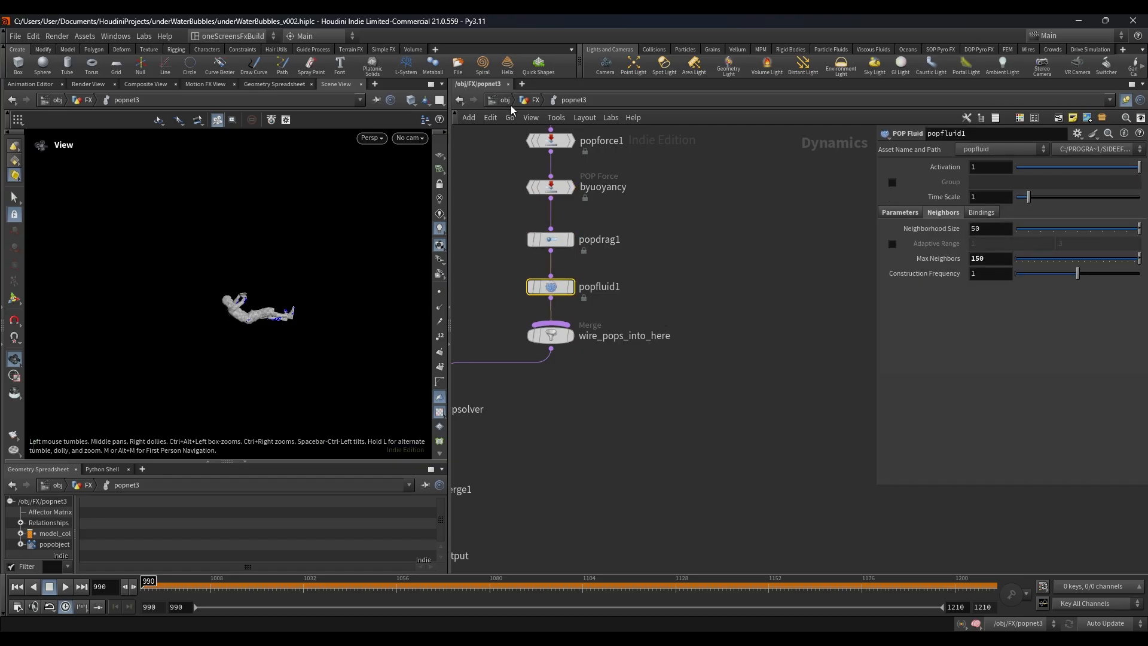
Step: Review the full layout of the popnet3 particle network and return to the FX network
scroll(715, 347, down, 5)
scroll(571, 356, up, 3)
drag(561, 357, 671, 352)
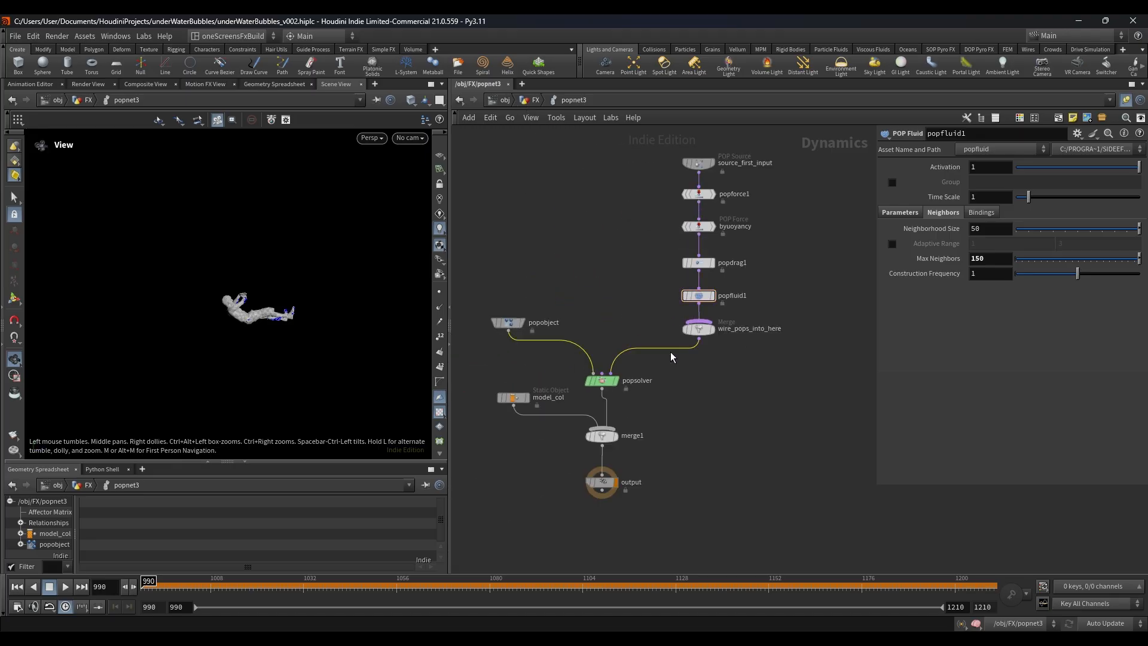
click(520, 101)
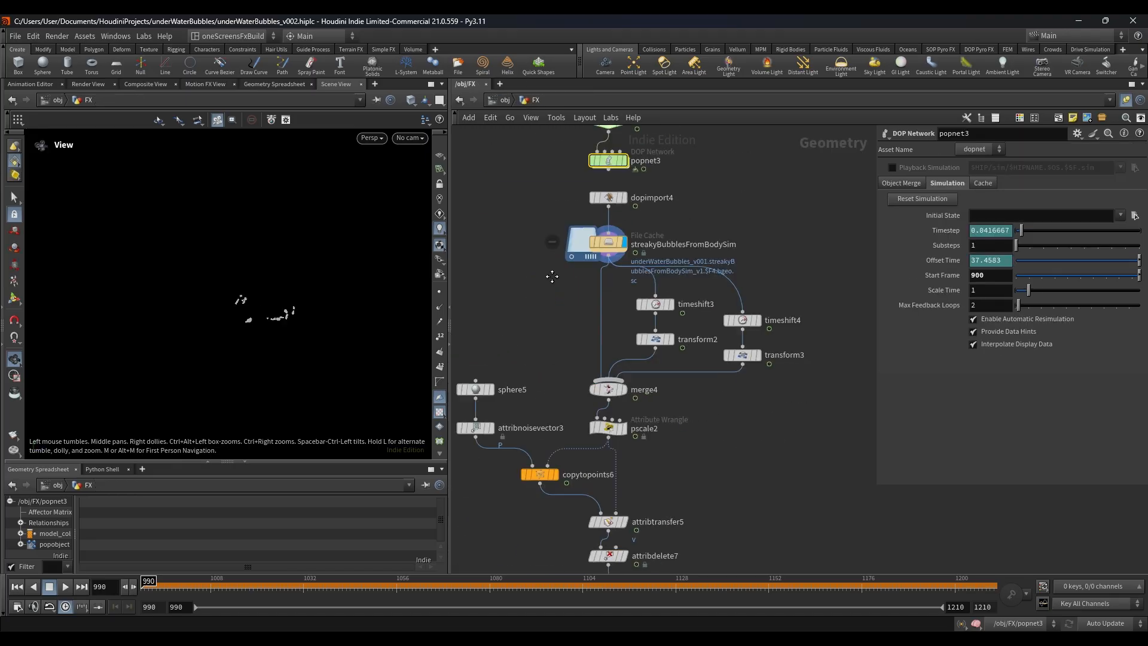
Step: Inspect the frame offset settings of timeshift3 below the streakyBubblesFromBodySim cache
scroll(722, 431, down, 2)
middle_drag(735, 459, 742, 347)
scroll(658, 348, up, 3)
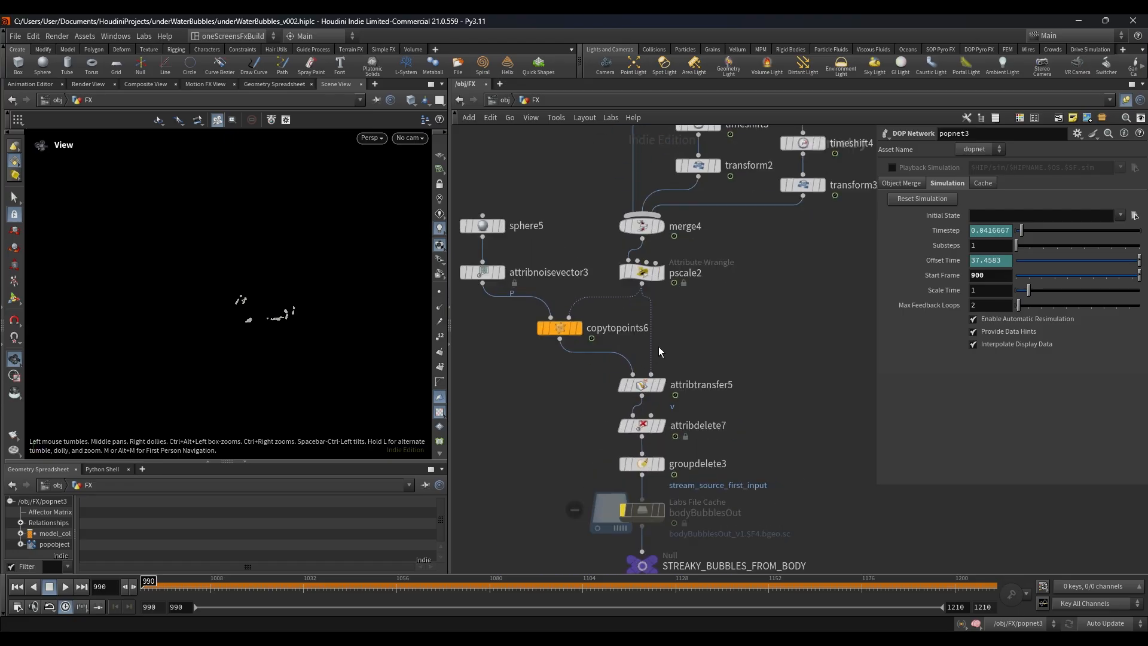
scroll(719, 285, down, 1)
middle_drag(719, 284, 656, 388)
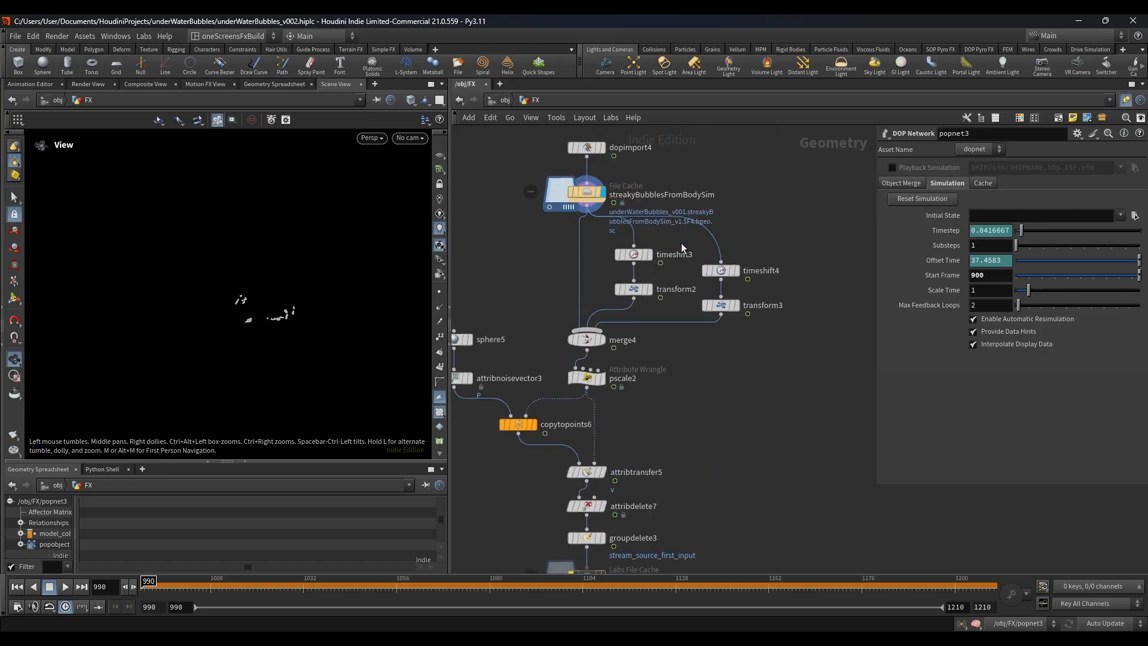
click(628, 257)
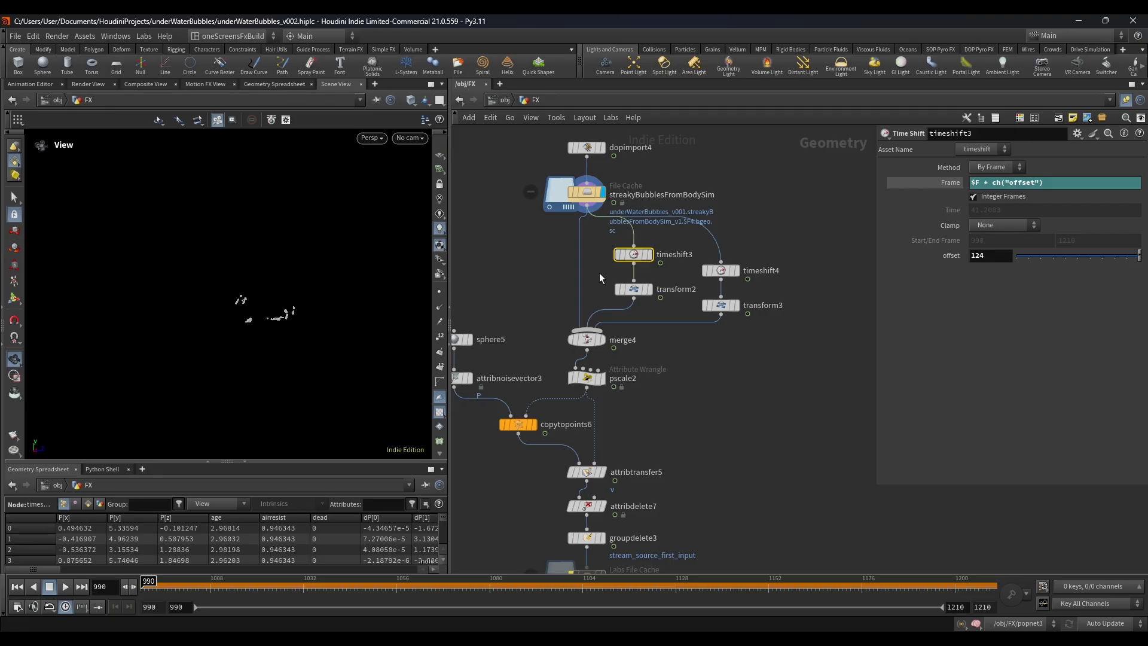
Step: Review the transform2 and transform3 branches that offset the time-shifted bubble copies
scroll(599, 272, up, 2)
click(649, 292)
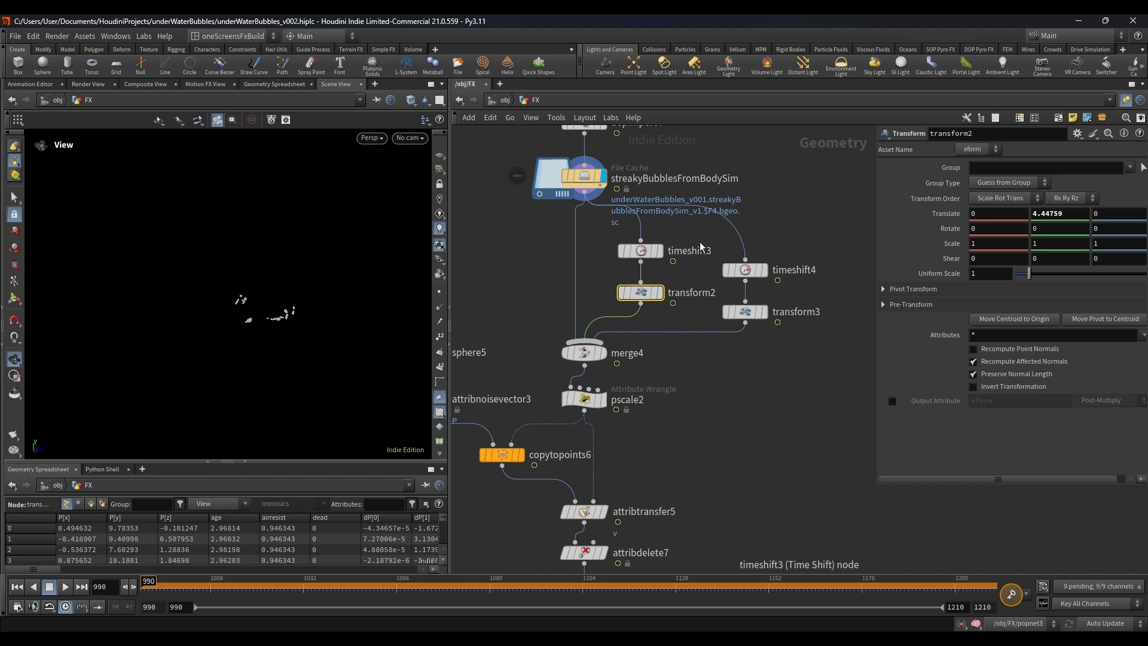
drag(719, 231, 807, 303)
click(752, 312)
click(640, 293)
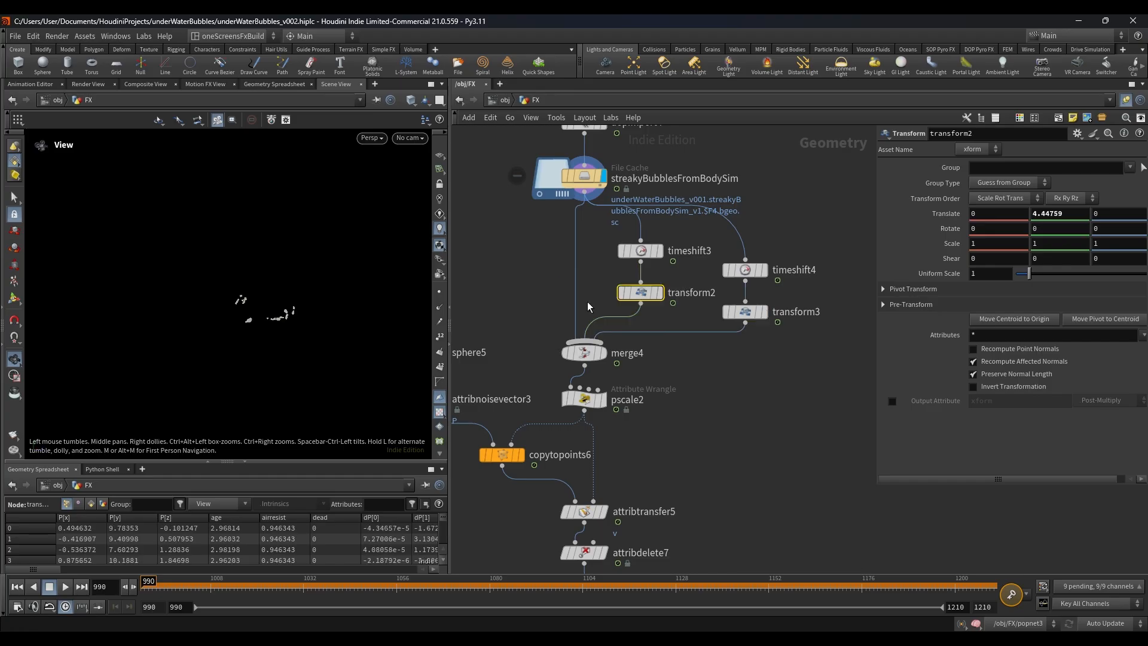
click(636, 249)
click(651, 296)
drag(748, 300, 790, 343)
click(757, 300)
scroll(765, 293, down, 3)
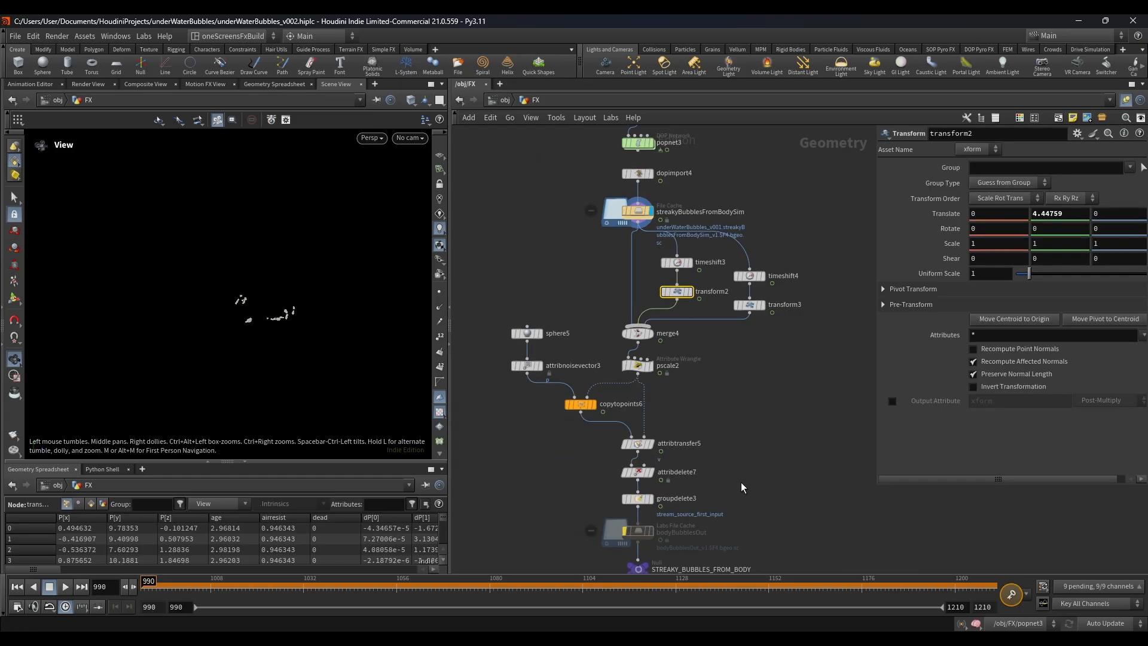
Step: Display merge4 to view the combined particle copies, then display the STREAKY_BUBBLES_FROM_BODY output null
scroll(740, 483, down, 3)
scroll(705, 410, up, 4)
click(672, 396)
click(658, 397)
scroll(777, 469, down, 3)
middle_drag(777, 469, 747, 339)
middle_drag(760, 437, 736, 237)
scroll(662, 278, up, 1)
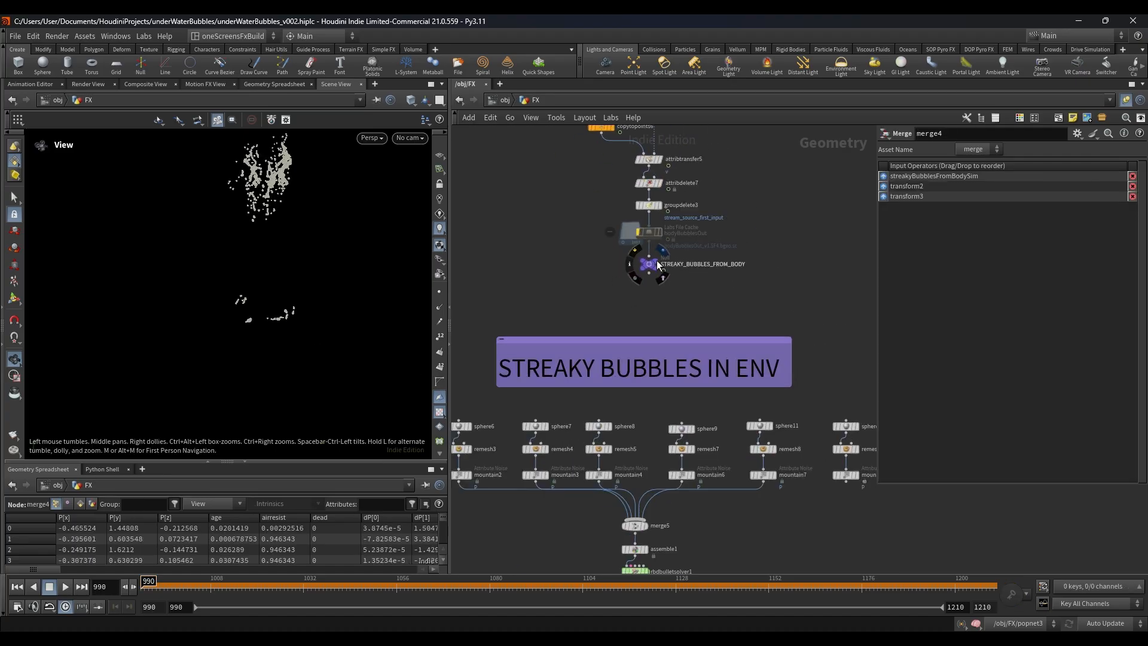
click(657, 261)
click(650, 264)
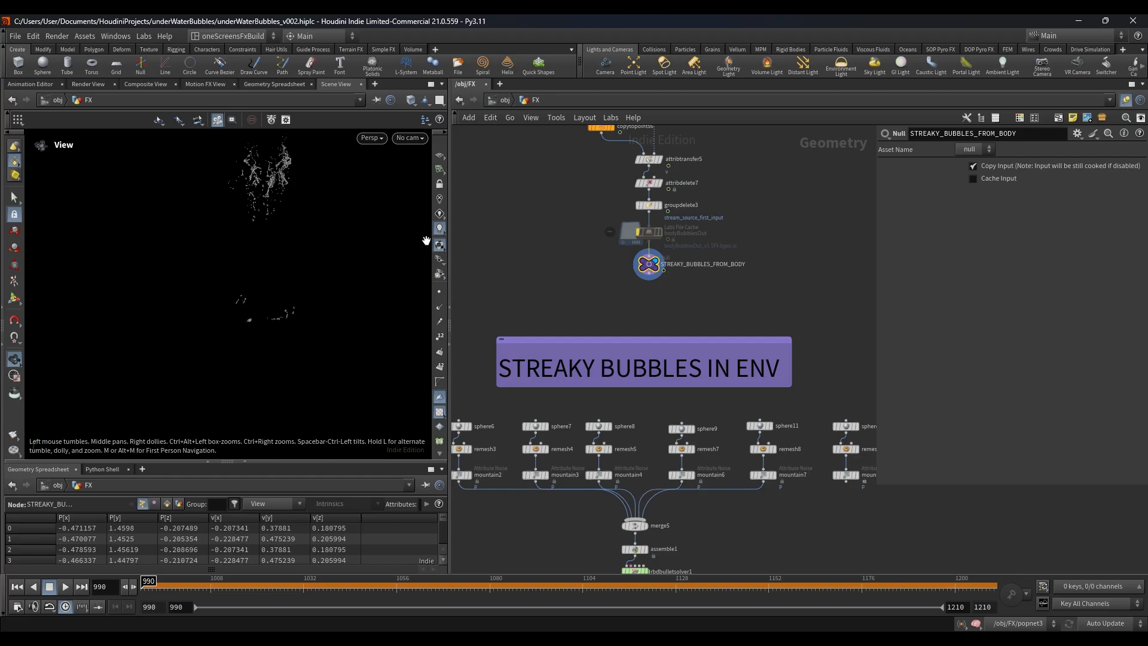
Step: Go to the STREAKY BUBBLES IN ENV section, shrink the parameter area and display merge5
scroll(791, 315, down, 5)
middle_drag(764, 362, 734, 316)
scroll(734, 316, up, 2)
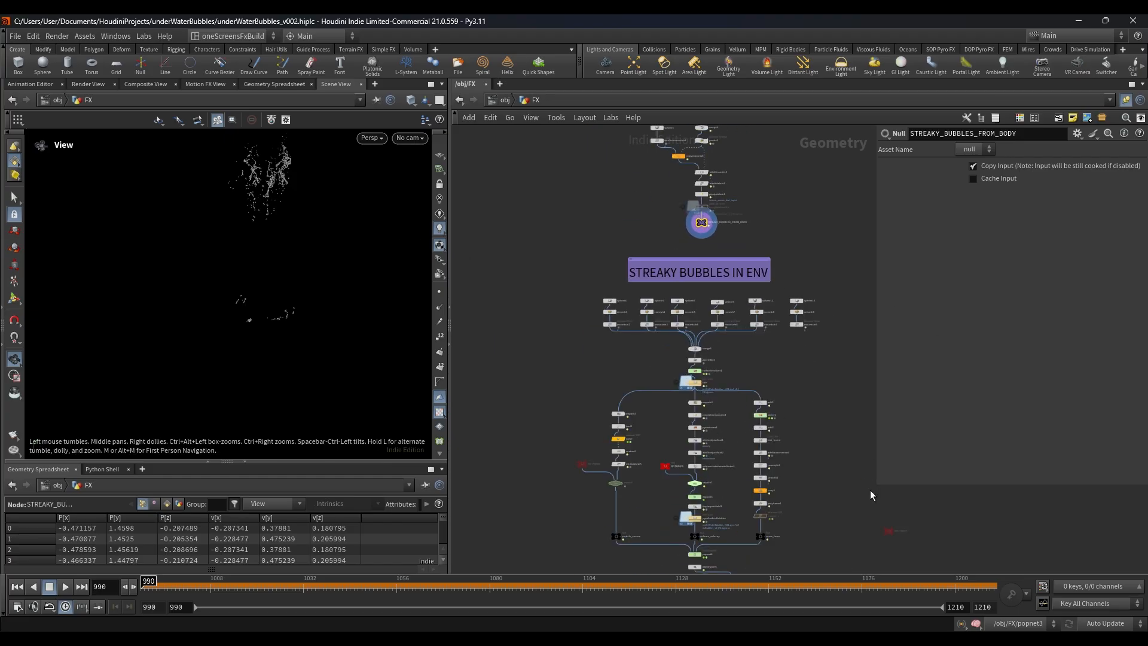
drag(874, 482, 908, 320)
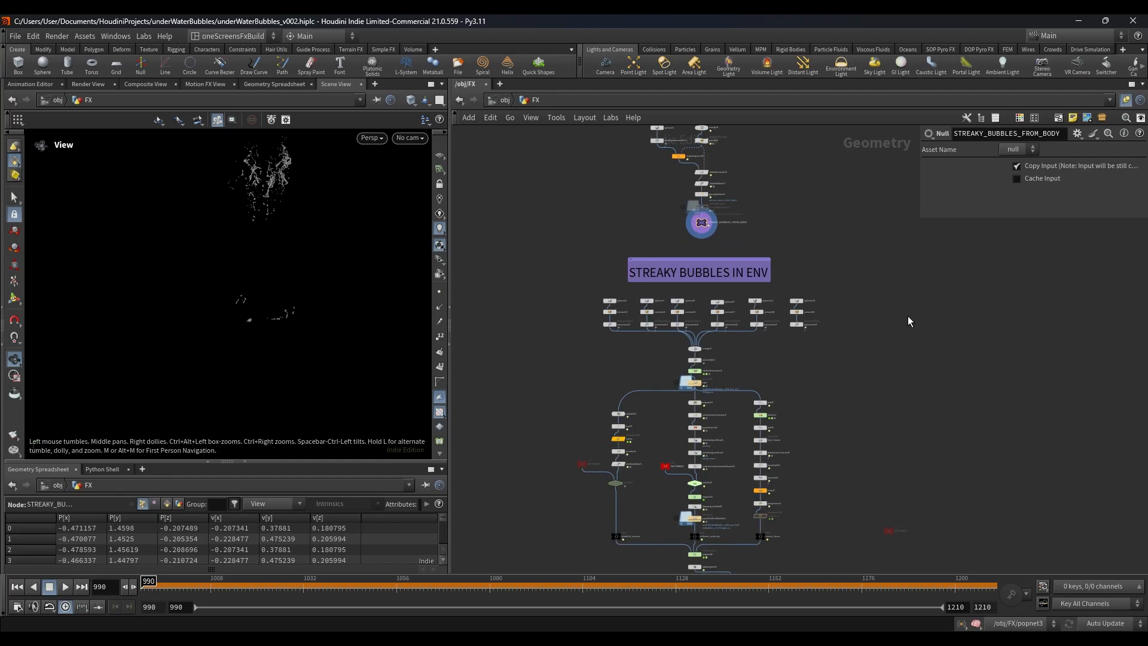
scroll(706, 349, up, 3)
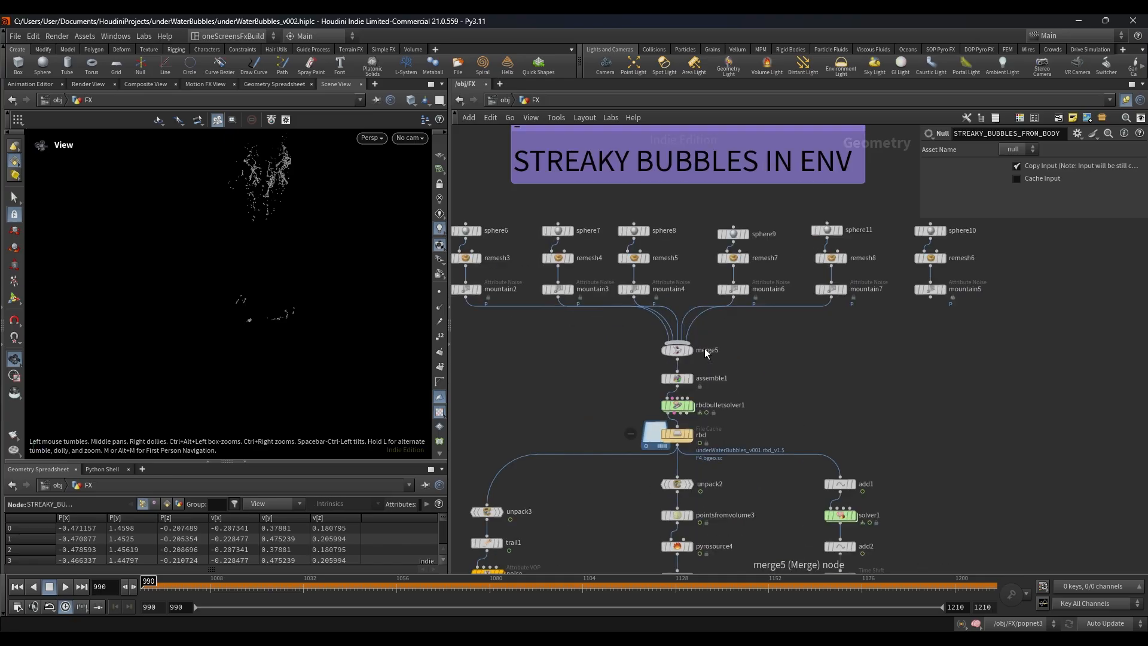
click(692, 351)
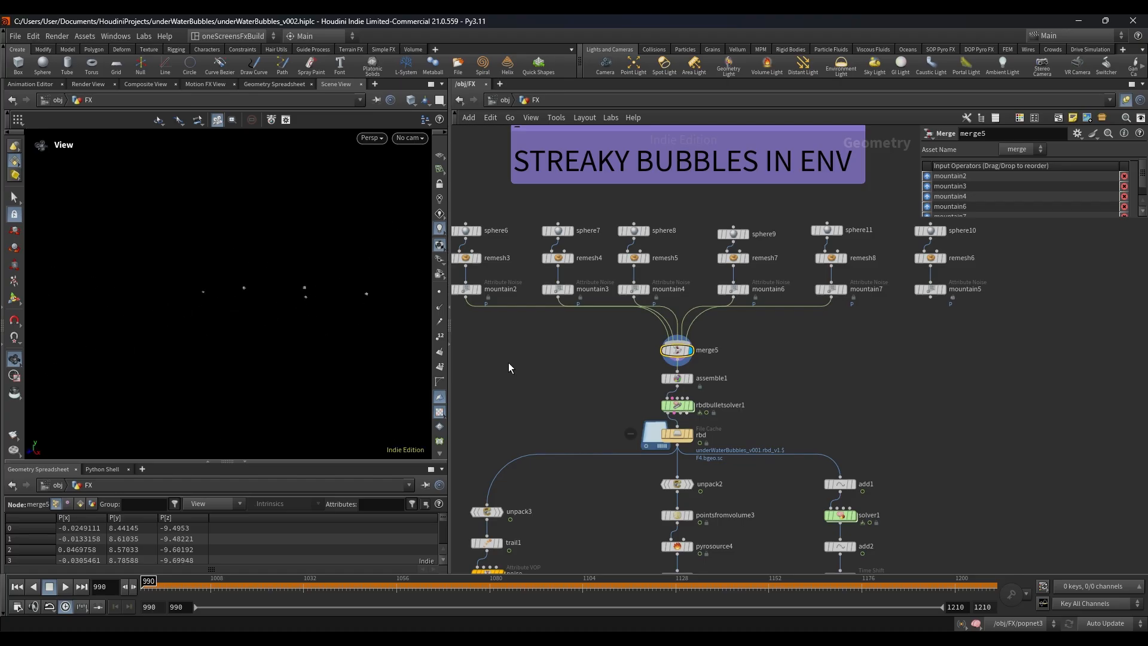
Step: Display the rbd file cache, scrub the timeline to view the spheres' motion, and return to frame 990
middle_drag(598, 410, 611, 357)
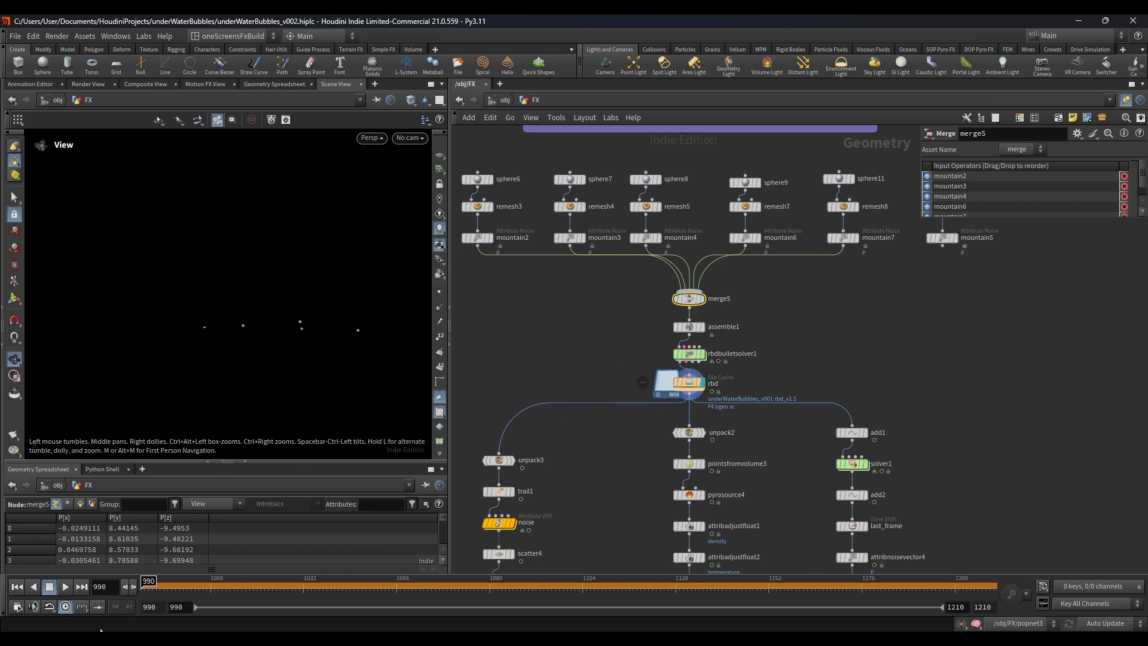
click(19, 587)
drag(220, 588, 142, 605)
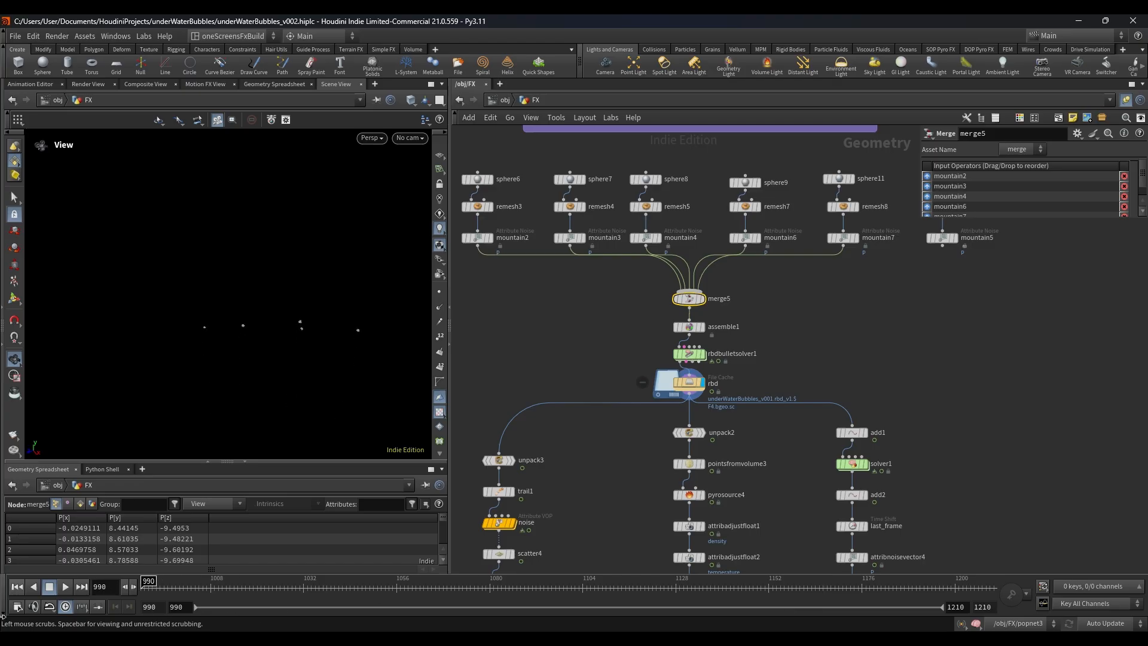
Step: Display unpack3 and trail1 in turn, enlarging the parameter area to read trail1's velocity settings
scroll(543, 297, down, 5)
middle_drag(542, 297, 556, 253)
scroll(556, 257, up, 8)
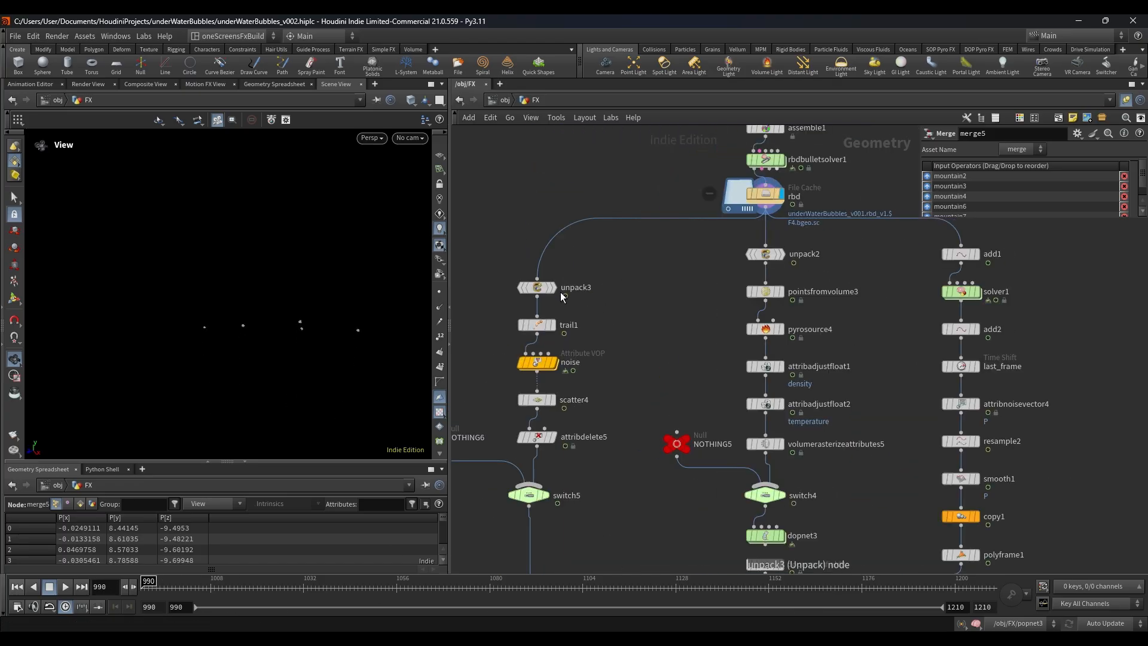
click(536, 287)
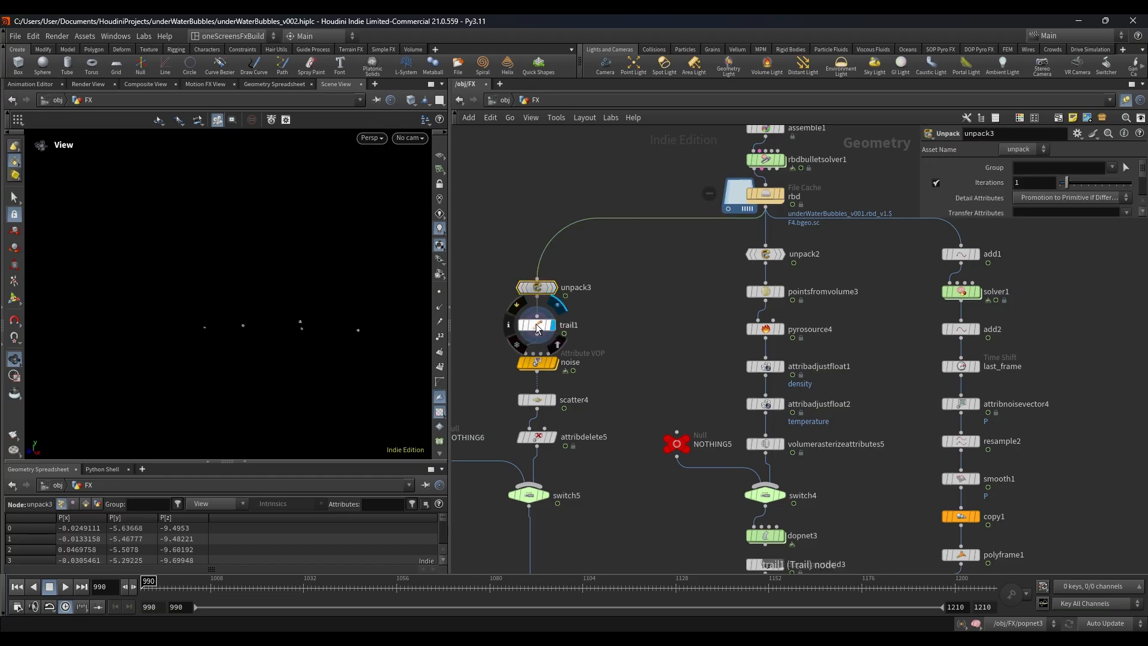
click(538, 326)
middle_drag(760, 237, 821, 181)
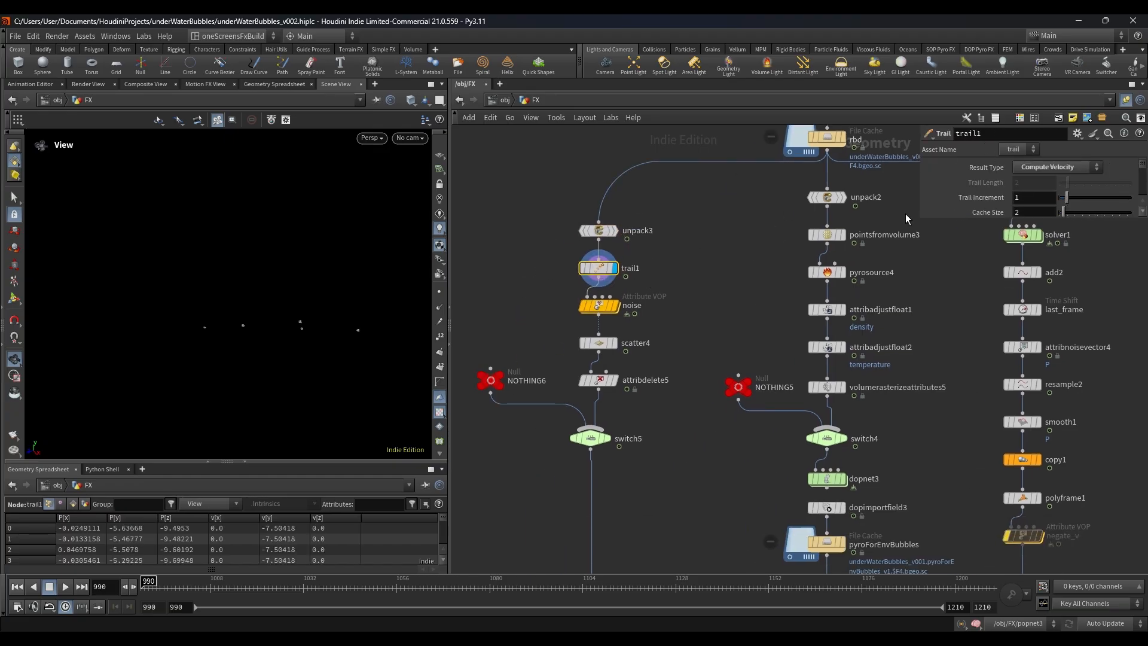
drag(917, 220, 899, 369)
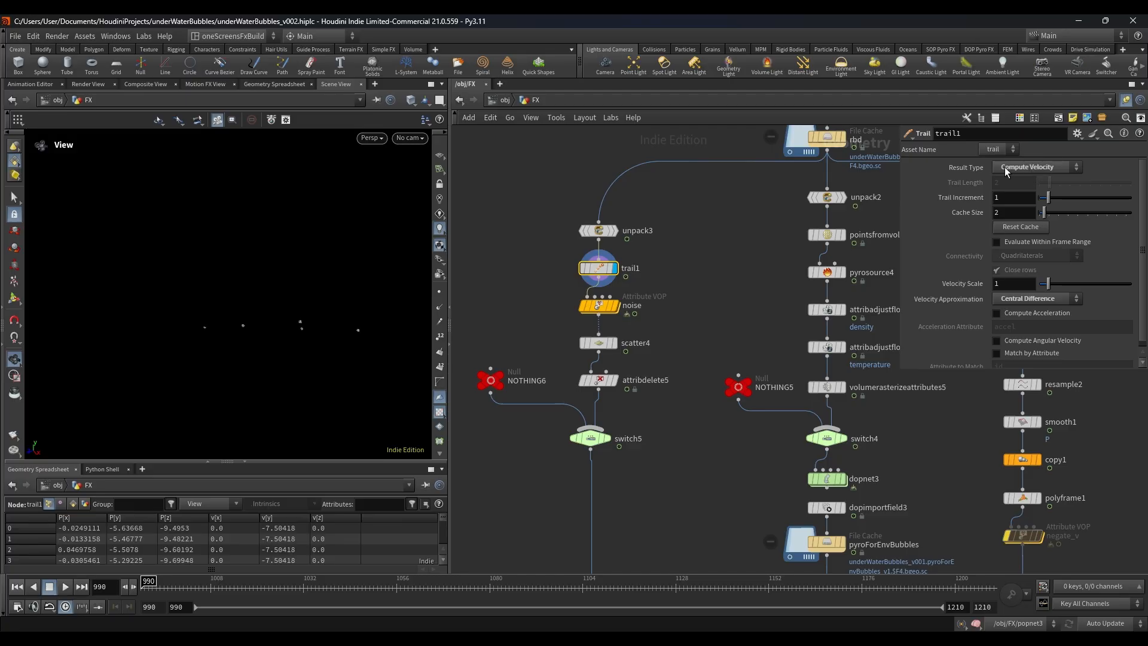
Step: Display the noise and scatter4 nodes in turn and examine scatter4's density settings
middle_drag(696, 353, 698, 277)
scroll(635, 244, up, 3)
click(604, 224)
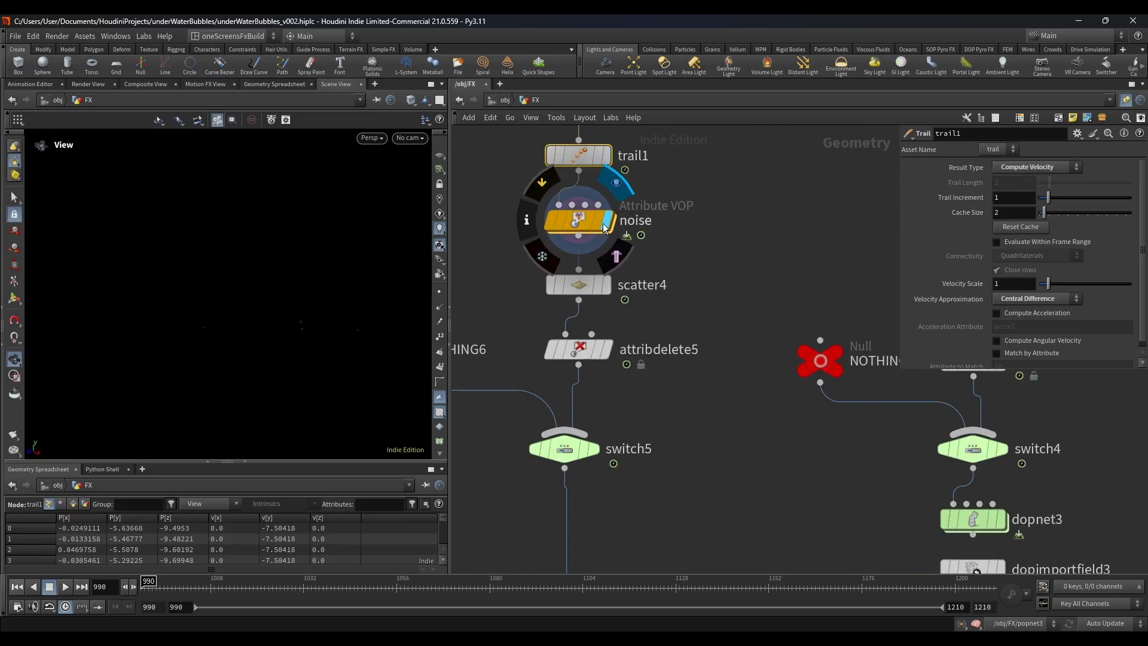
click(605, 287)
click(583, 286)
scroll(615, 252, down, 3)
middle_drag(662, 306, 659, 285)
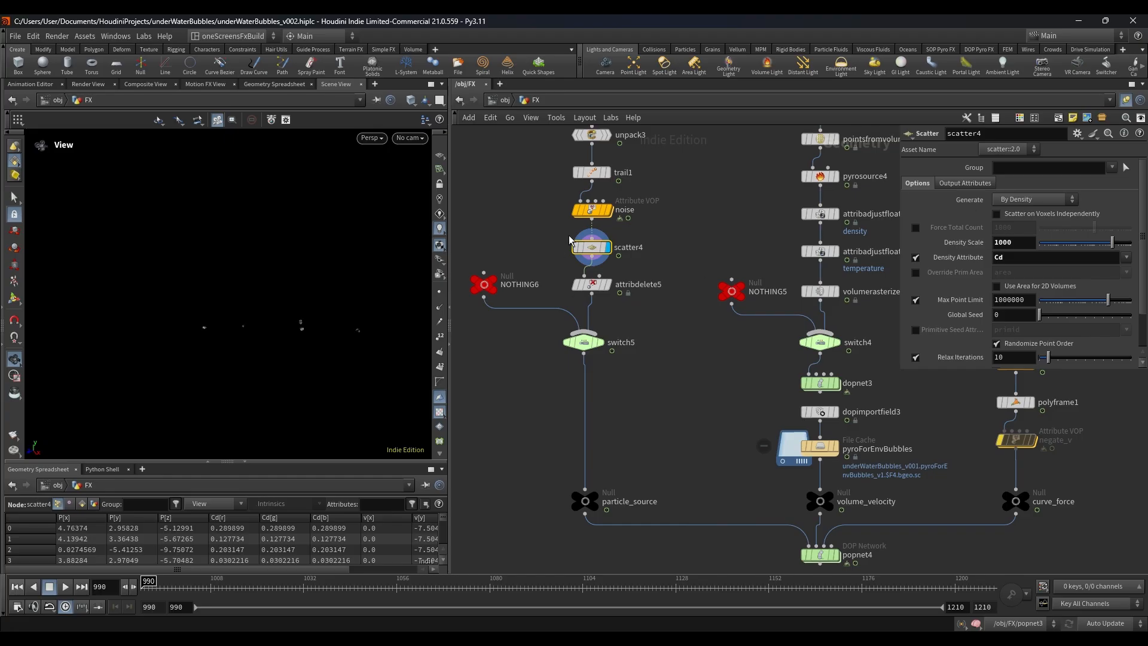
Step: Check attribdelete5's settings, then display the particle_source null and scrub the timeline
click(652, 285)
scroll(649, 349, down, 3)
middle_drag(648, 349, 632, 246)
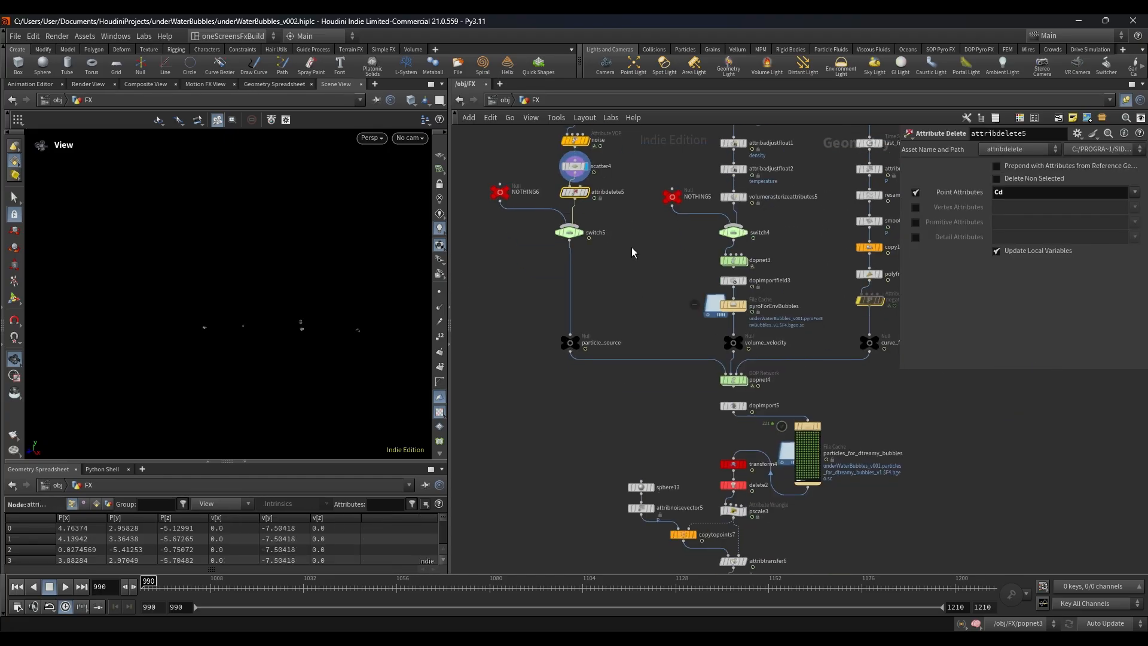
scroll(604, 335, up, 3)
click(558, 343)
click(548, 347)
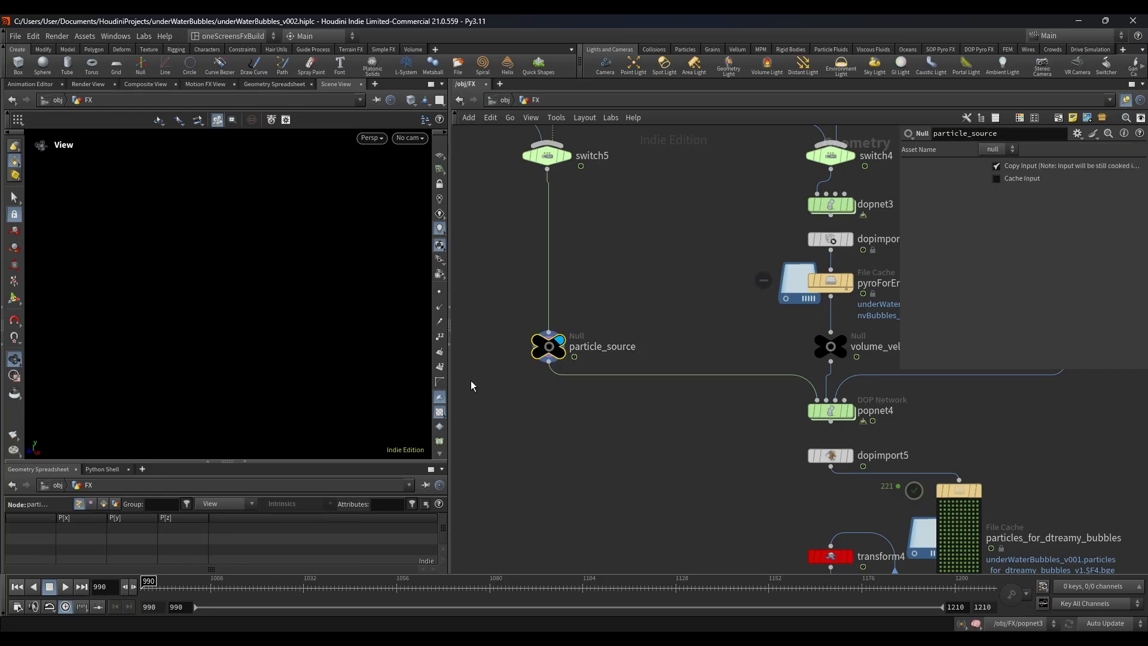
drag(188, 586, 385, 596)
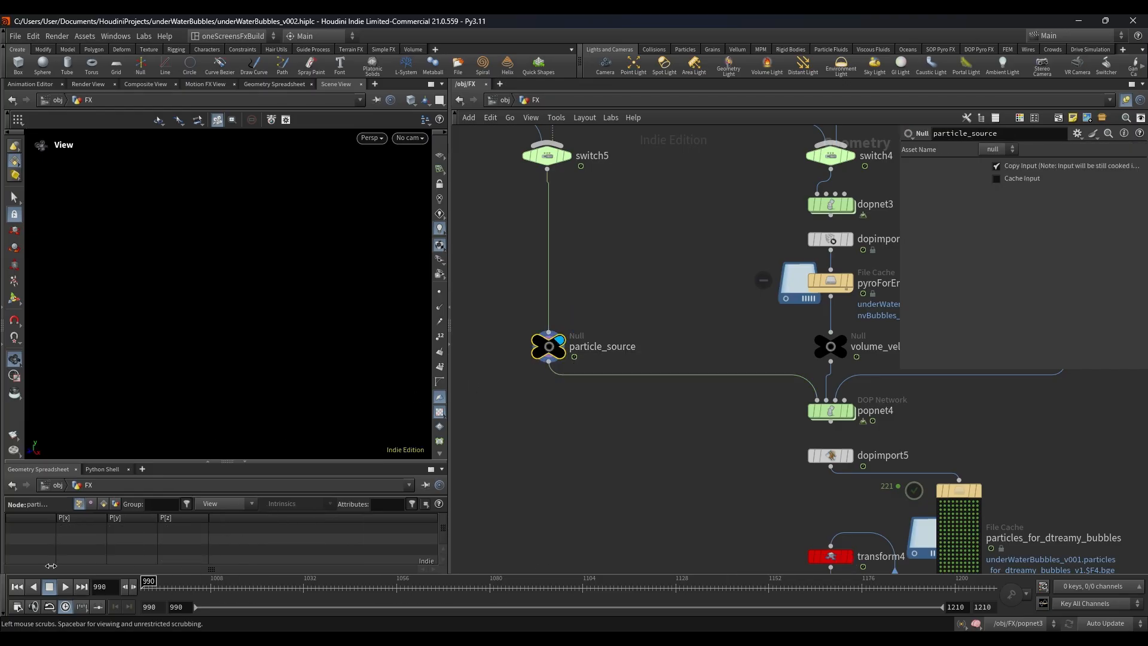
Step: Inspect the input selection of switch5 above particle_source
scroll(703, 263, down, 3)
middle_drag(649, 247, 649, 293)
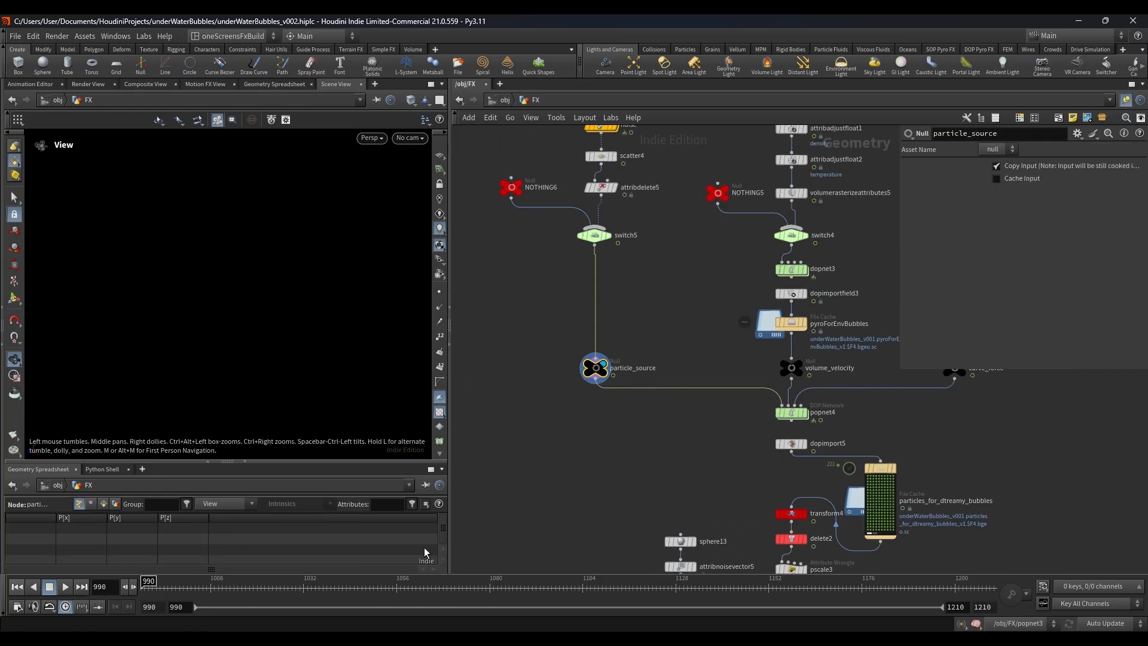
middle_drag(602, 238, 597, 288)
scroll(595, 286, up, 3)
mouse_move(649, 282)
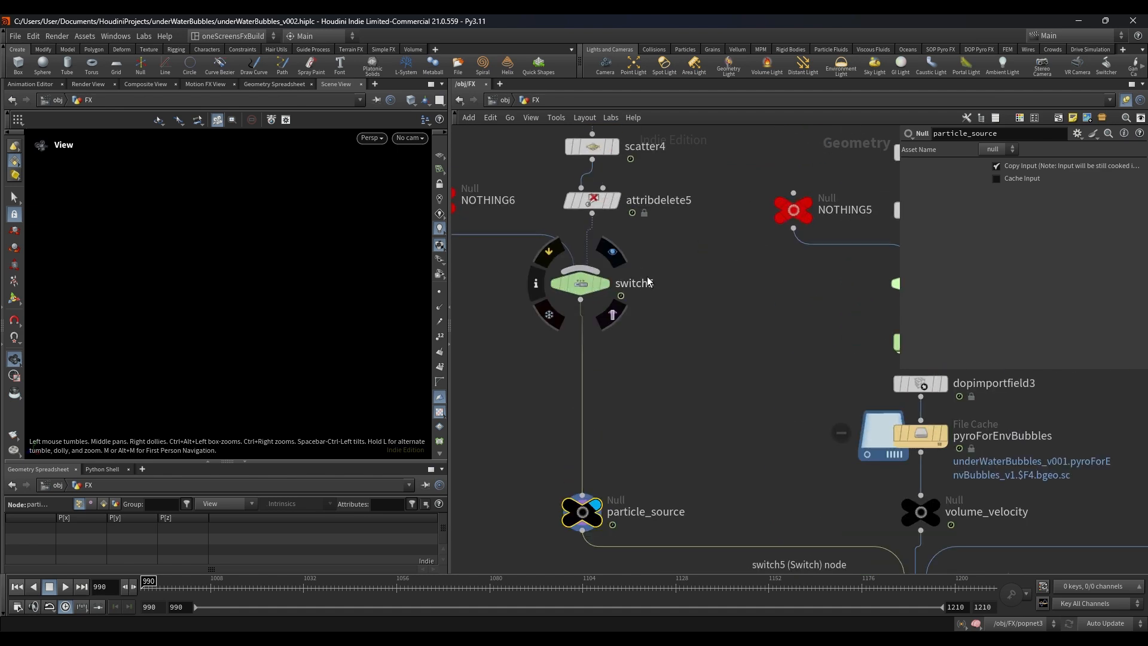
drag(650, 281, 650, 282)
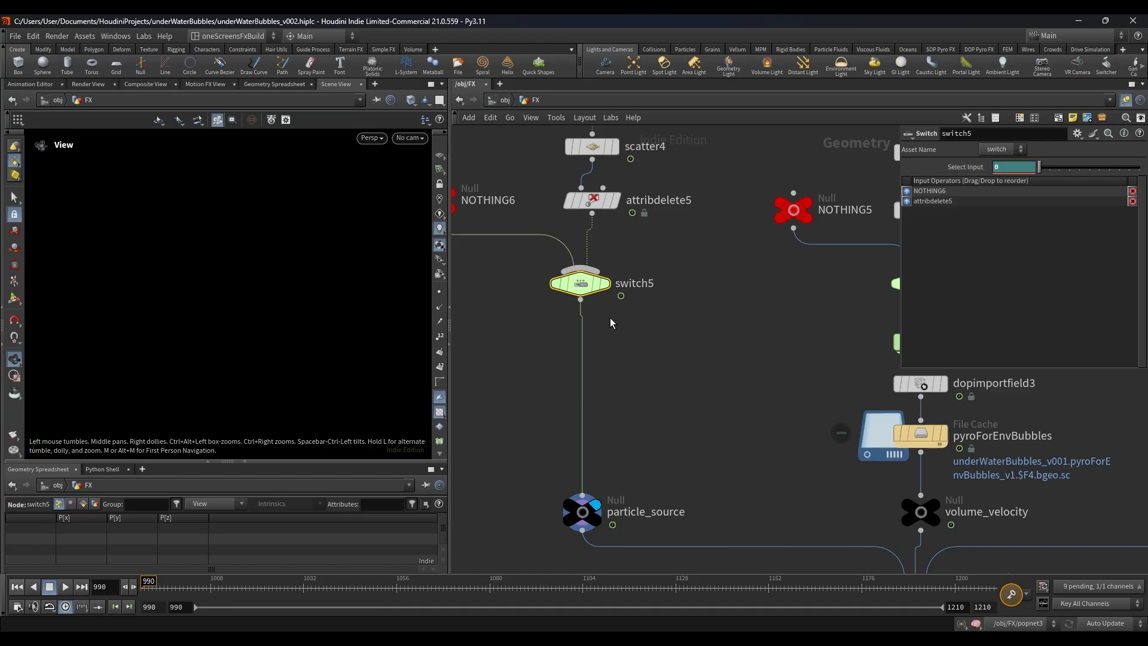
Step: Display attribdelete5, set the timeline's start frame to 900, and go to that frame
scroll(609, 323, down, 2)
click(612, 235)
click(652, 236)
drag(653, 236, 612, 312)
scroll(613, 316, down, 3)
middle_drag(613, 316, 611, 250)
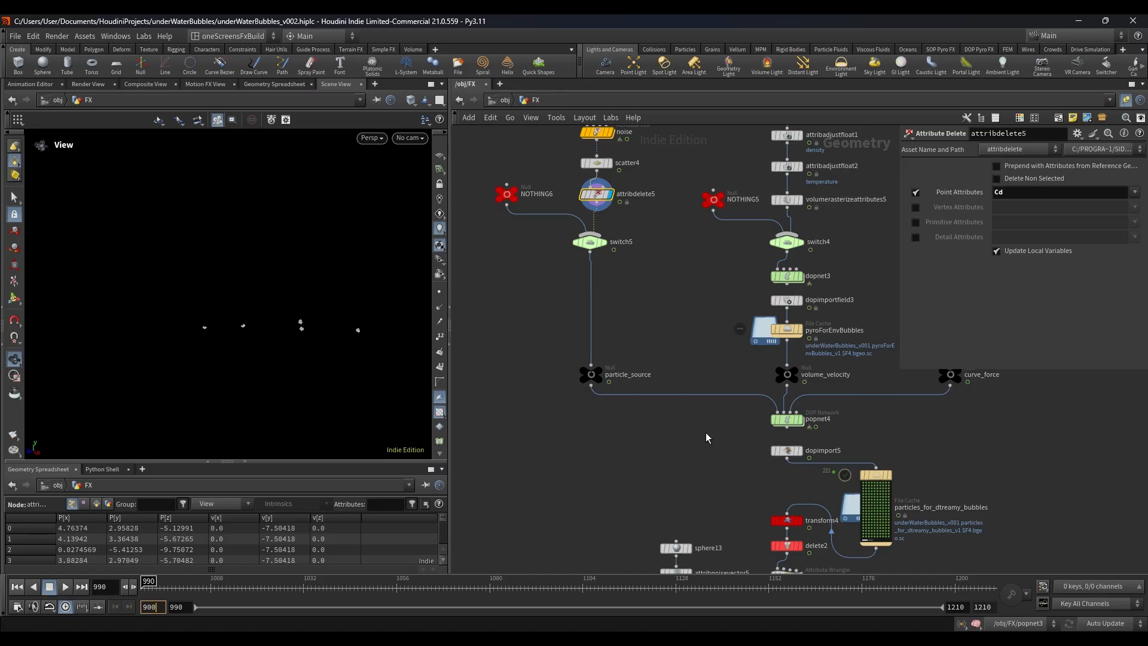
key(Return)
click(16, 588)
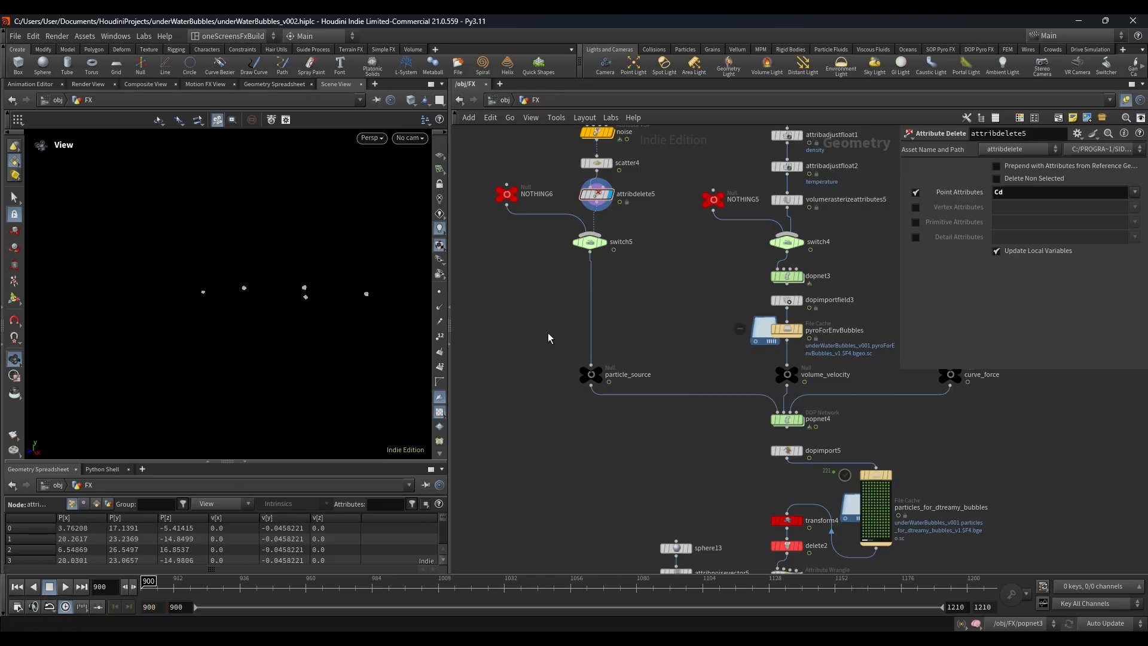
Step: Display particle_source, scrub through the early frames to check its emission, and return to frame 900
click(599, 371)
click(594, 378)
drag(205, 587, 149, 587)
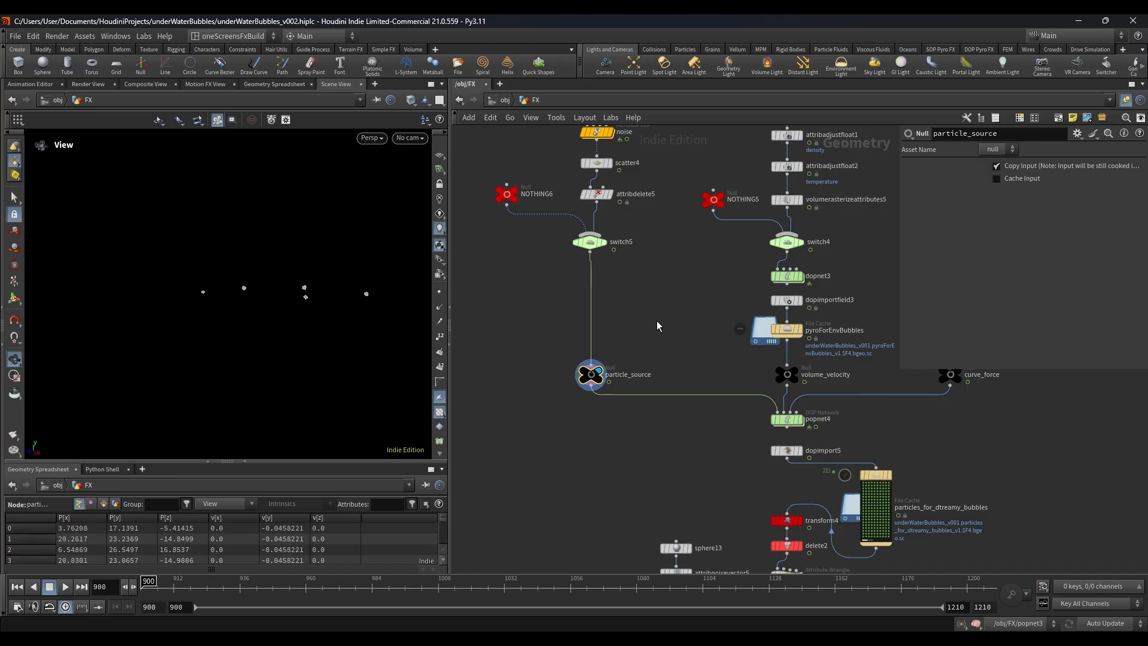
Step: Examine the nodes in the branch that feeds volume_velocity
scroll(657, 322, down, 5)
middle_drag(657, 322, 533, 349)
scroll(593, 223, up, 6)
drag(518, 225, 531, 226)
scroll(592, 221, down, 3)
scroll(595, 239, up, 4)
click(559, 207)
click(537, 209)
Step: Display the pyroForEnvBubbles file cache, scrub to frame 1019 to view the volumes, and return to frame 900
scroll(611, 302, down, 4)
middle_drag(612, 302, 628, 208)
scroll(602, 396, up, 4)
click(593, 390)
click(248, 581)
drag(249, 581, 375, 581)
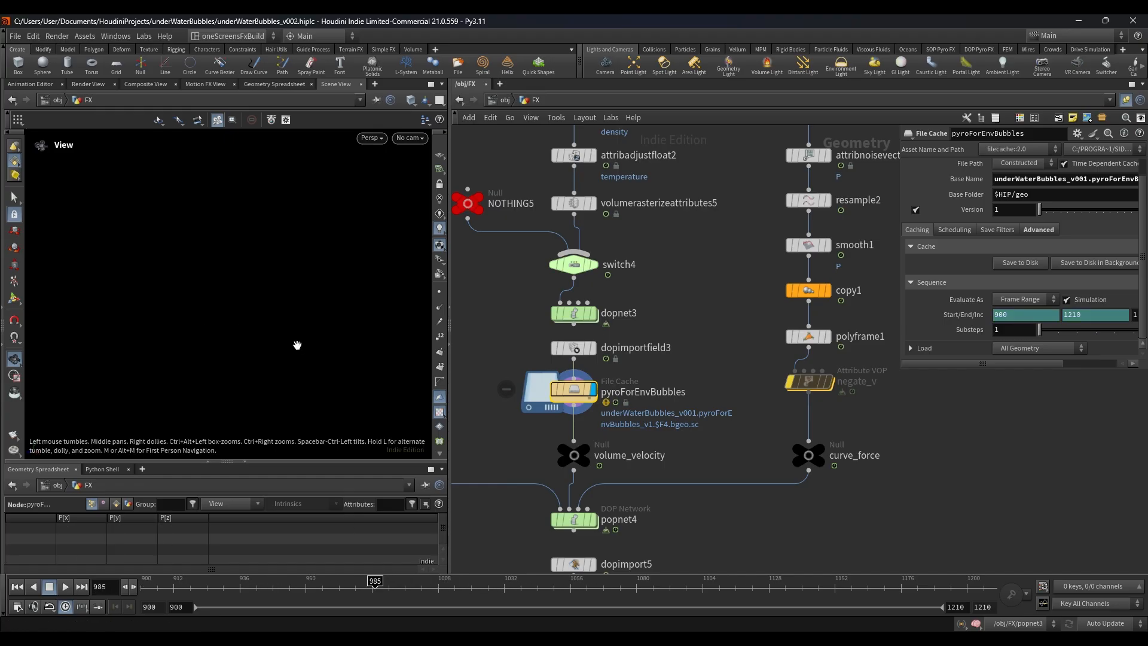
click(439, 581)
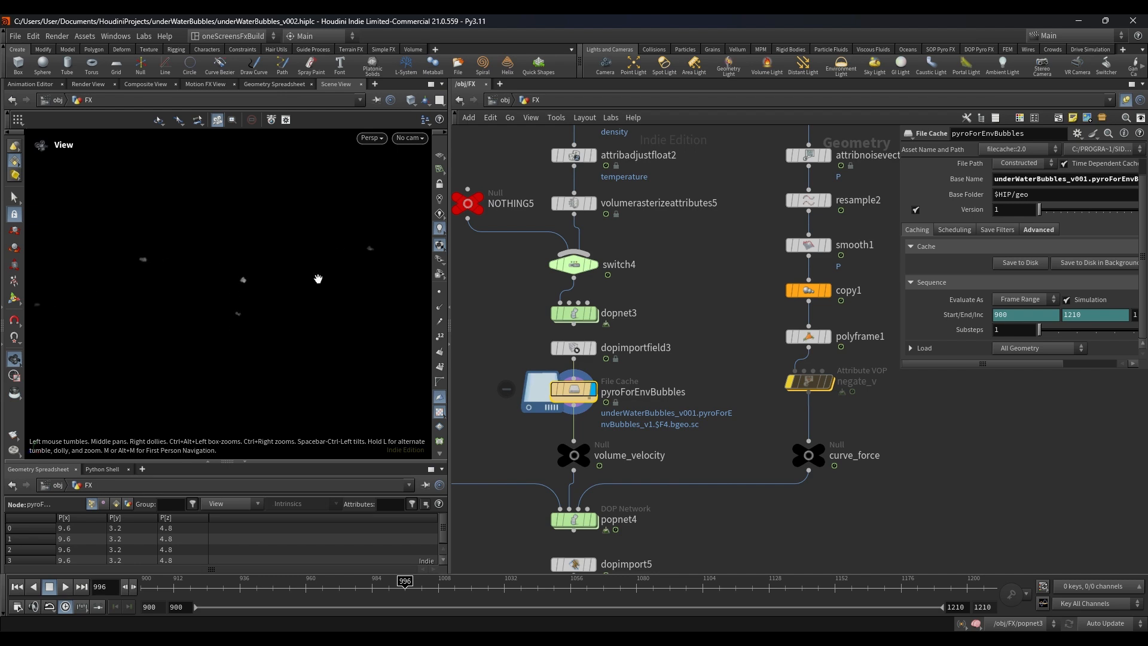
drag(449, 583, 468, 598)
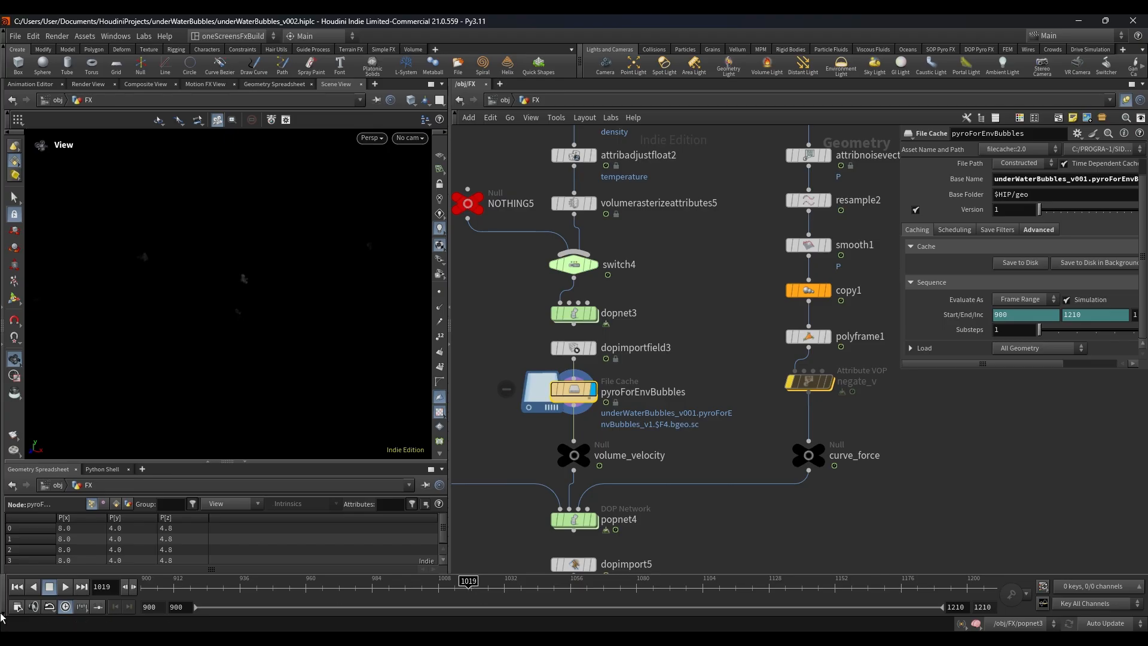
click(18, 587)
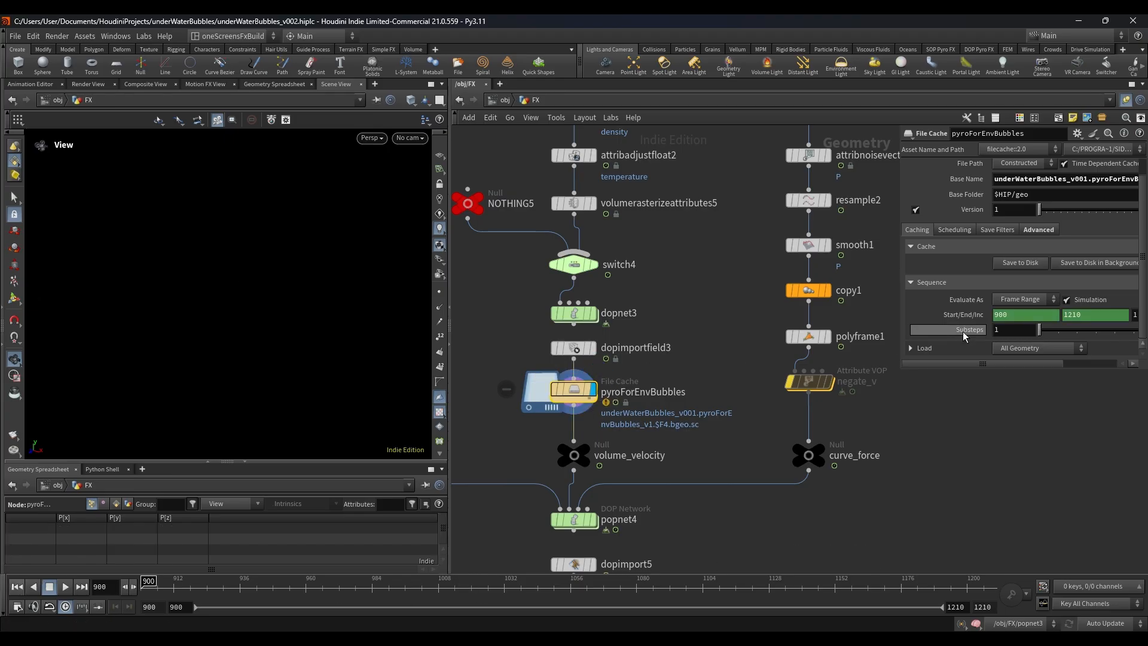
Step: Start saving the pyroForEnvBubbles cache to disk, cancel the save, and scrub to frame 1017 to view the volumes
click(1038, 263)
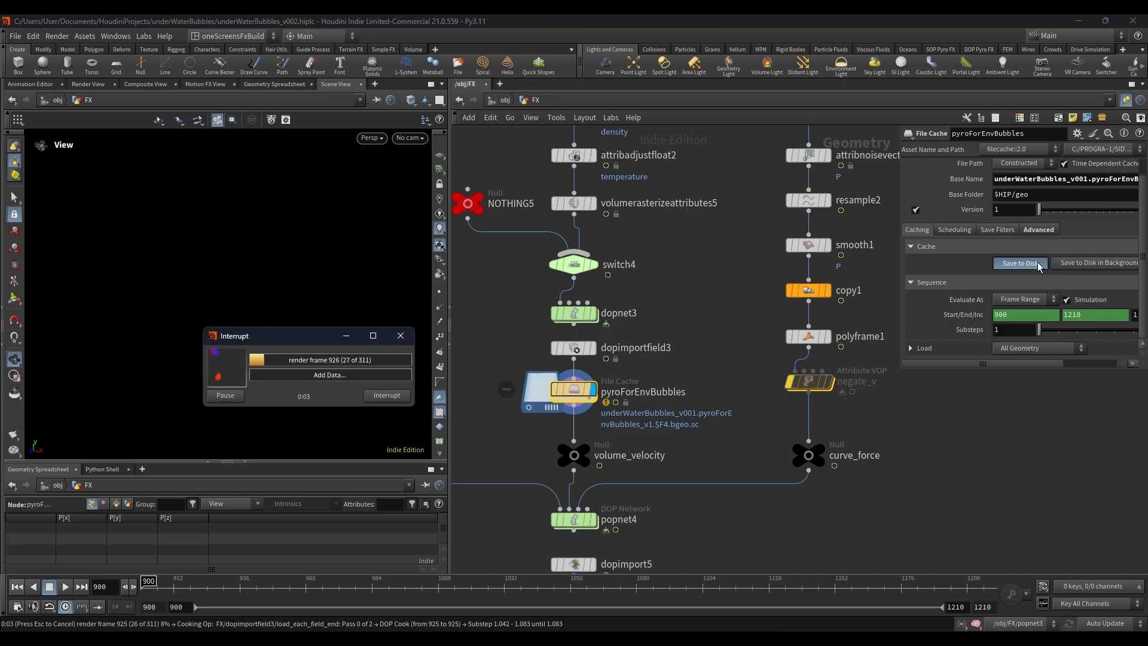
key(Escape)
drag(148, 581, 606, 575)
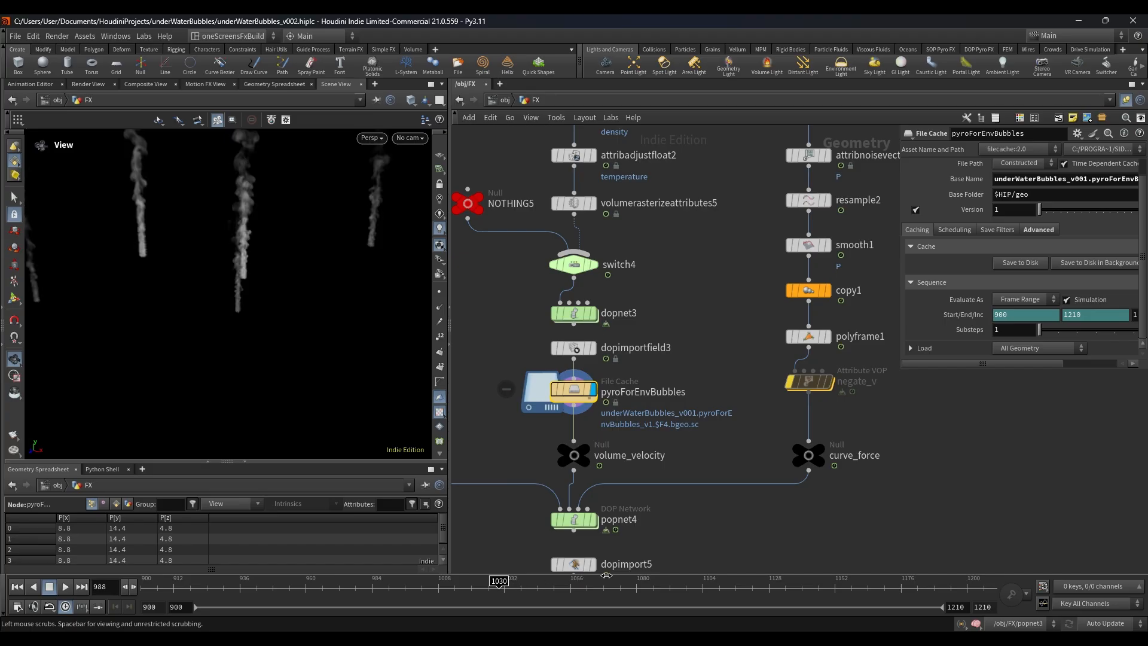
drag(426, 583, 463, 586)
drag(263, 267, 222, 285)
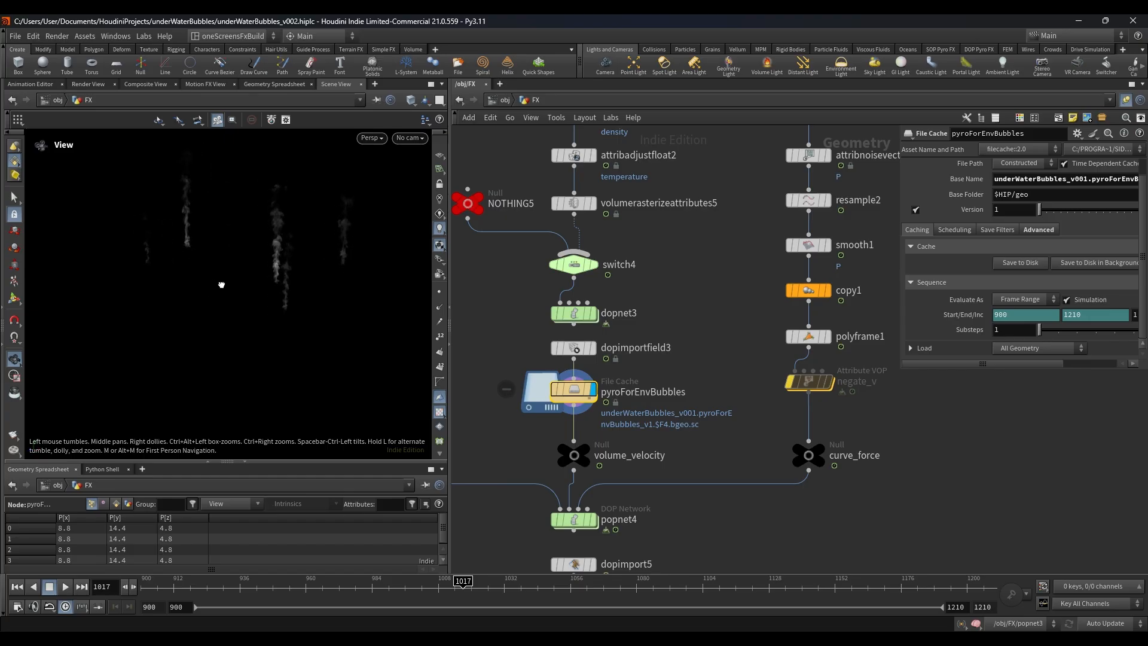
Step: Display add1 and the rbd cache that feeds it, and show add1's parameters
scroll(637, 301, down, 5)
middle_drag(654, 291, 644, 343)
scroll(702, 211, up, 7)
click(710, 254)
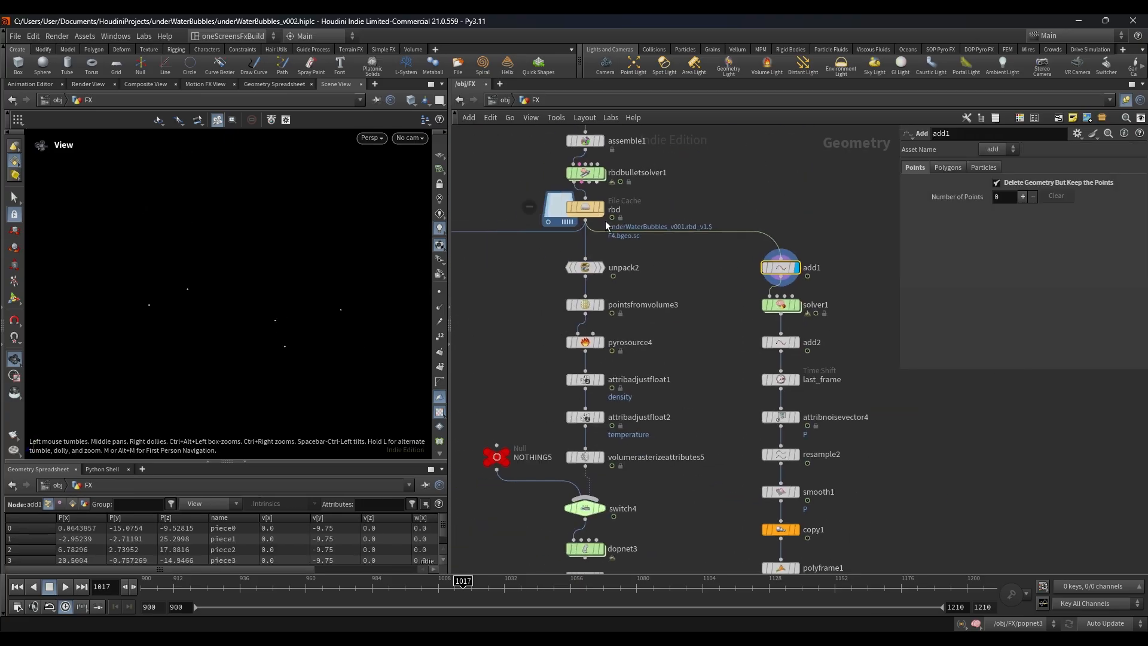
click(585, 207)
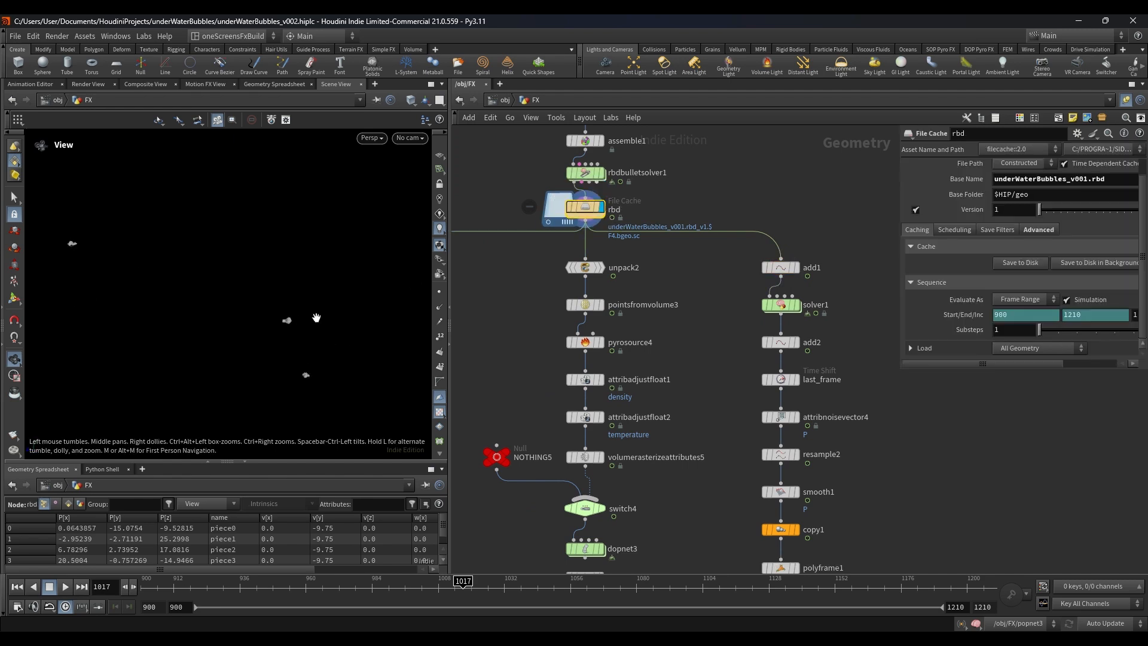
scroll(685, 285, up, 3)
click(694, 266)
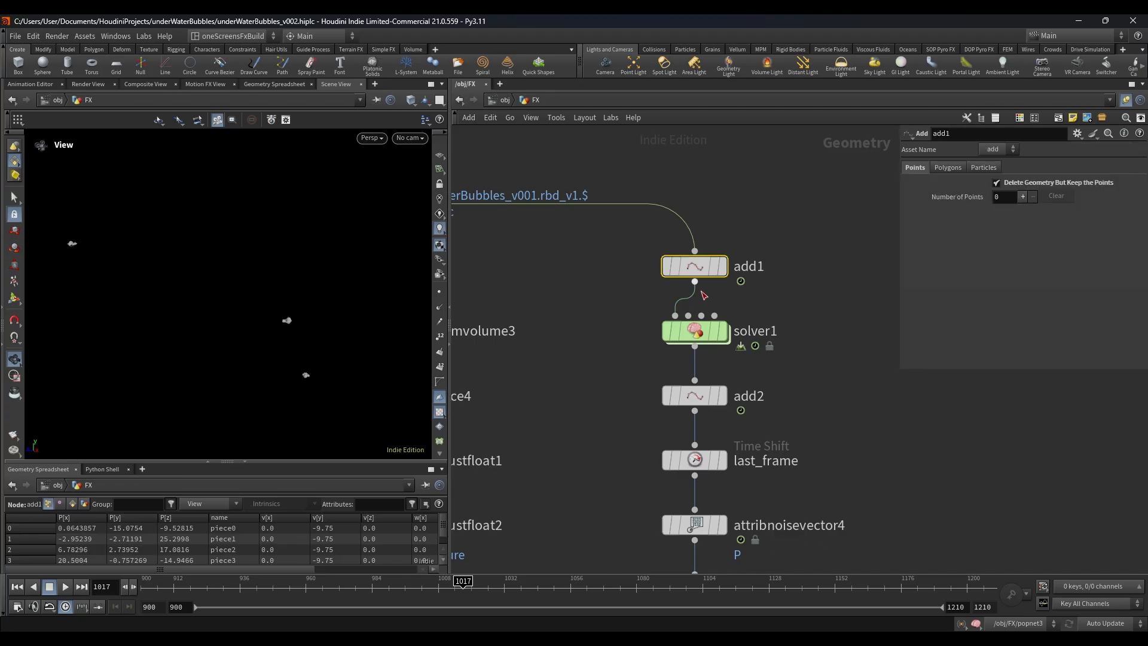
Step: Display solver1 and scrub from frame 900 to 1109 to watch the point trails build up
mouse_move(732, 302)
click(723, 331)
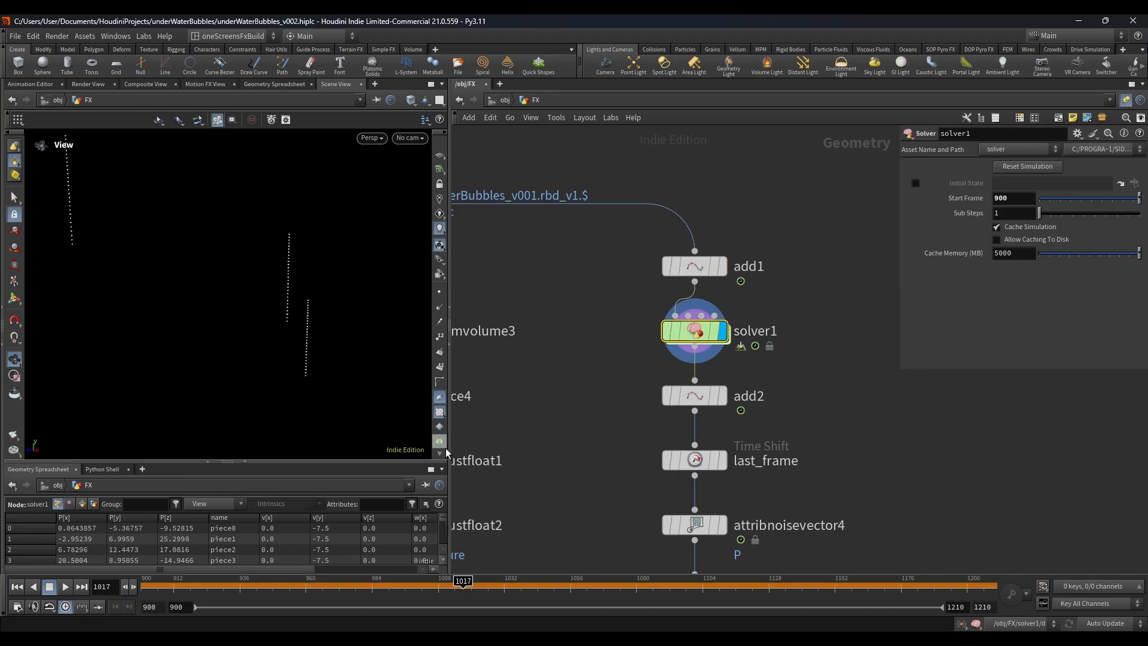
click(15, 590)
drag(146, 587, 715, 581)
scroll(546, 191, down, 5)
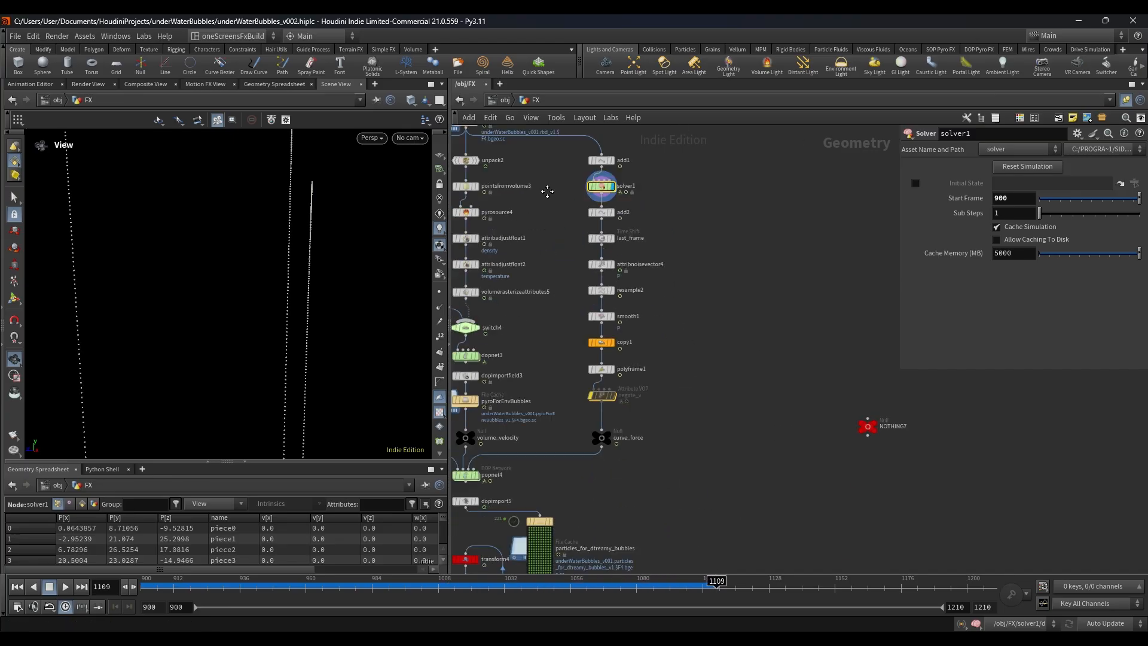
Step: Display smooth1 and inspect the smoothed curves as a whole
click(601, 300)
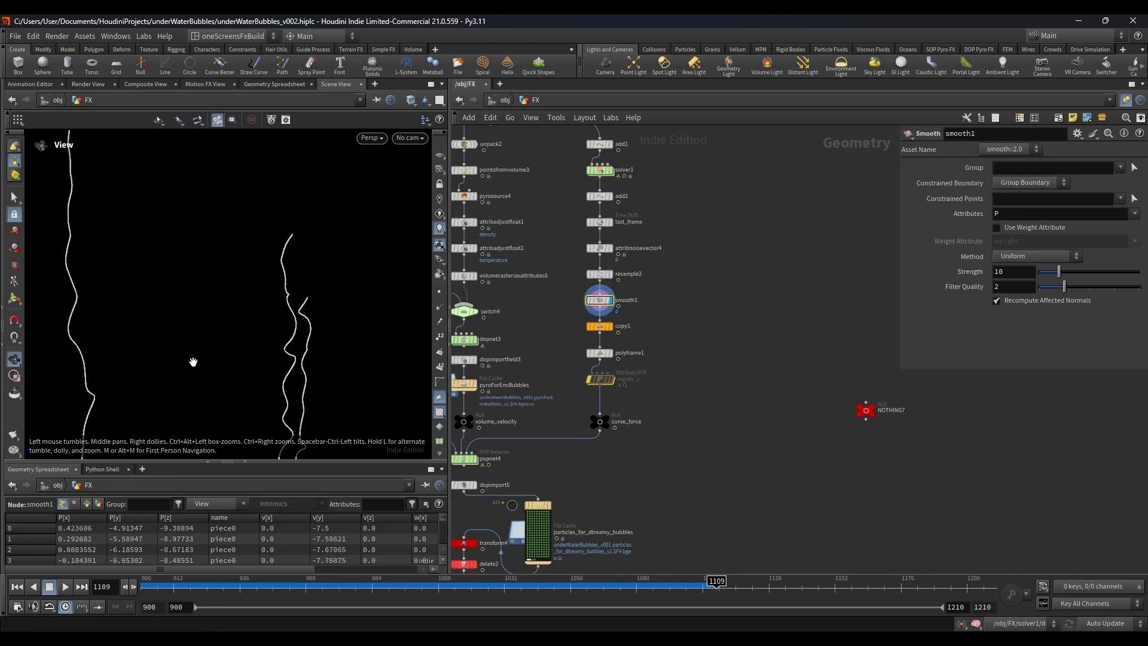
drag(217, 349, 287, 311)
scroll(300, 379, down, 1)
middle_drag(300, 379, 314, 337)
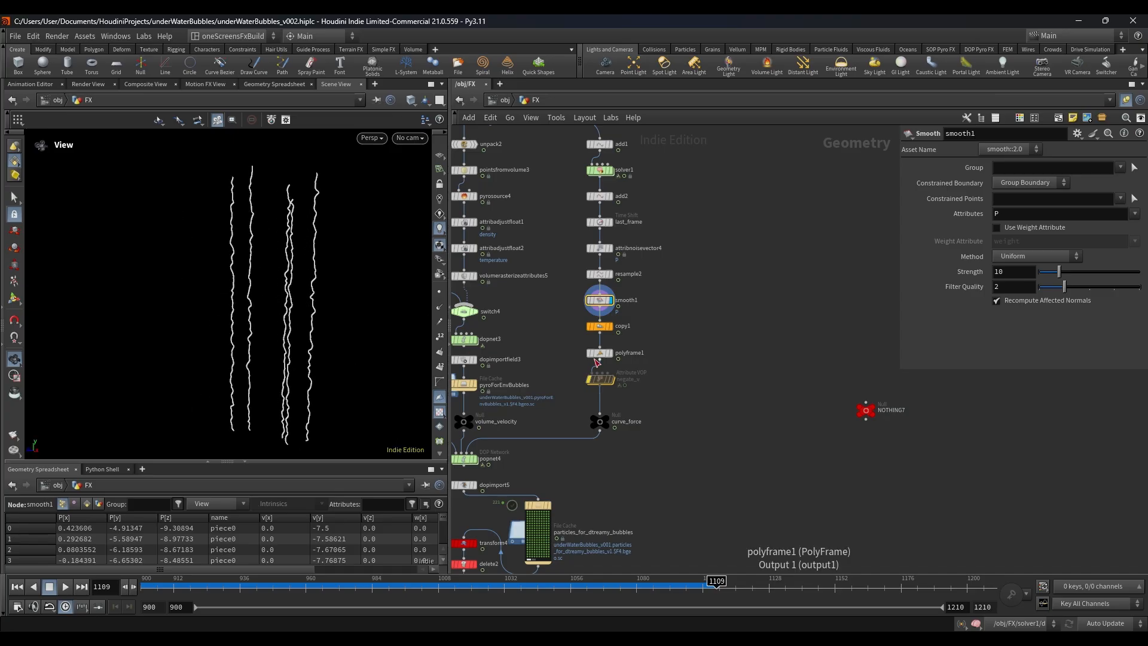
Step: Display copy1 to inspect the duplicated curves up close, and display polyframe1 to check its normal and tangent settings
click(615, 326)
scroll(305, 296, up, 4)
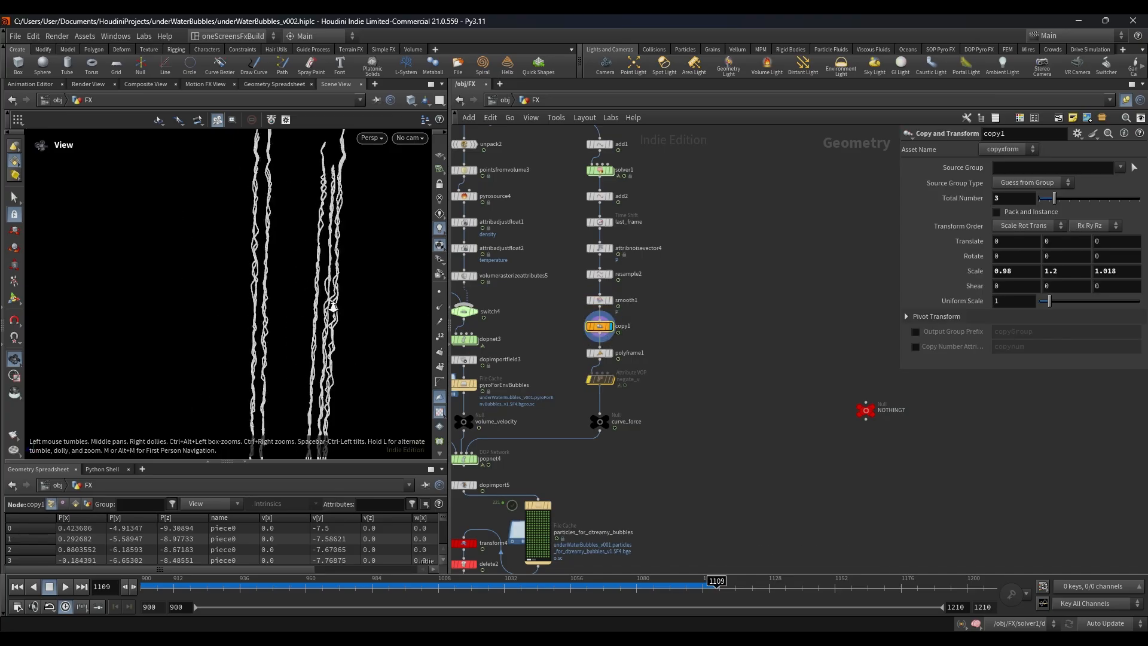
drag(305, 295, 269, 277)
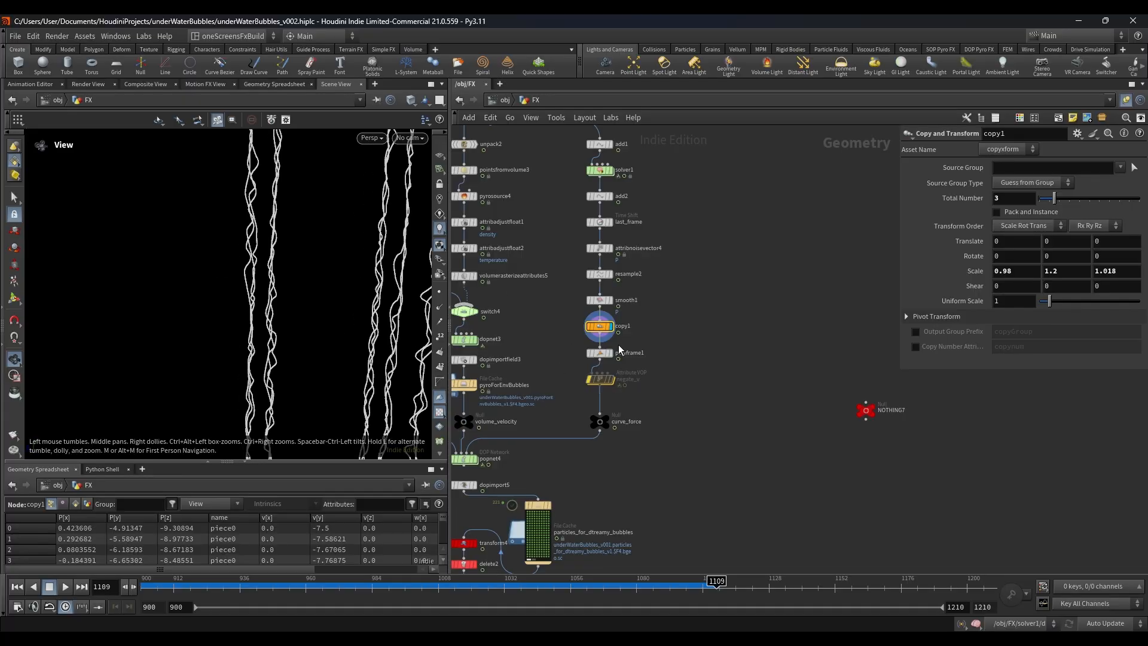
scroll(644, 357, up, 3)
click(584, 350)
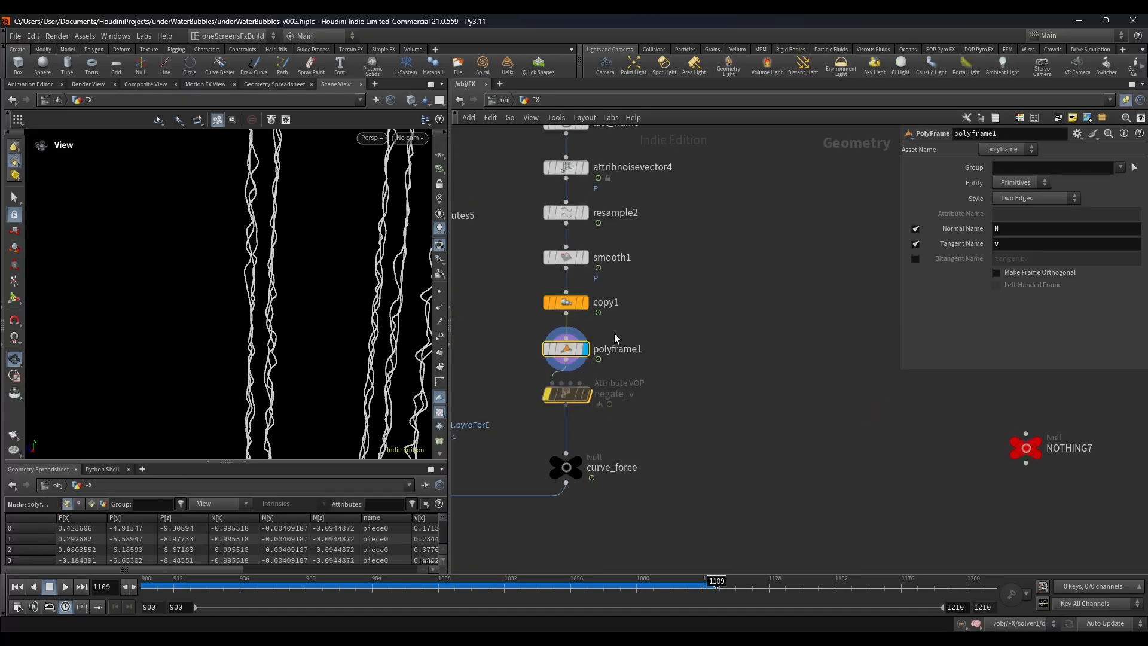
scroll(676, 326, down, 5)
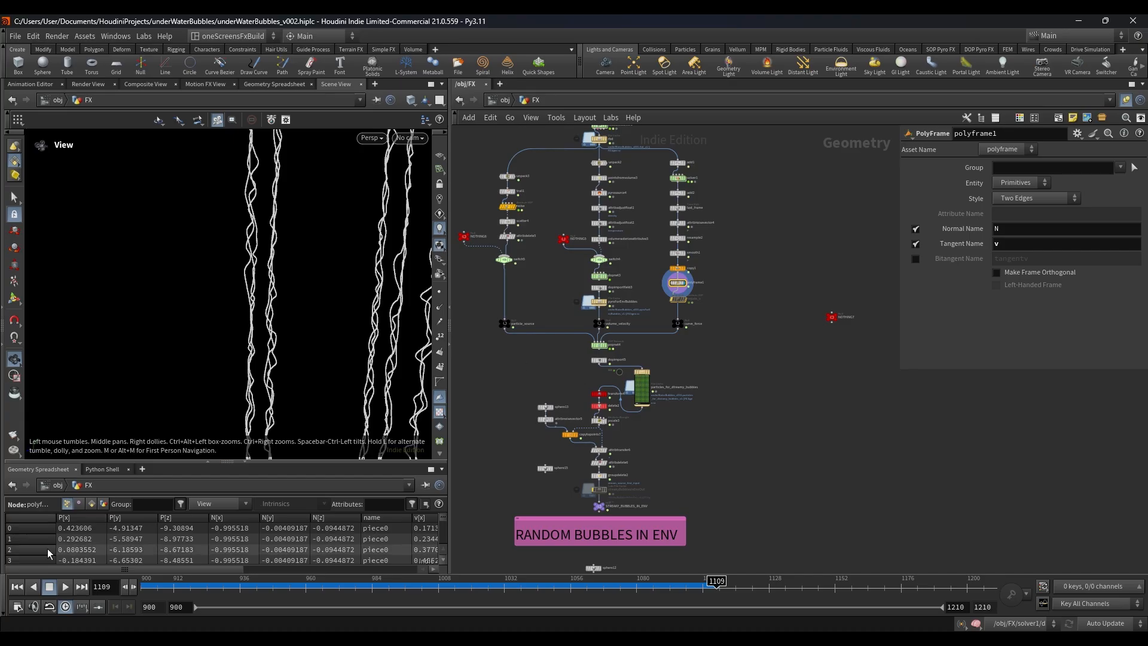
Step: Go to frame 900 and open popnet4 to examine its chain from source_first_input down to popsolver
click(17, 586)
scroll(614, 326, up, 4)
double_click(586, 366)
scroll(718, 320, up, 5)
drag(733, 290, 597, 345)
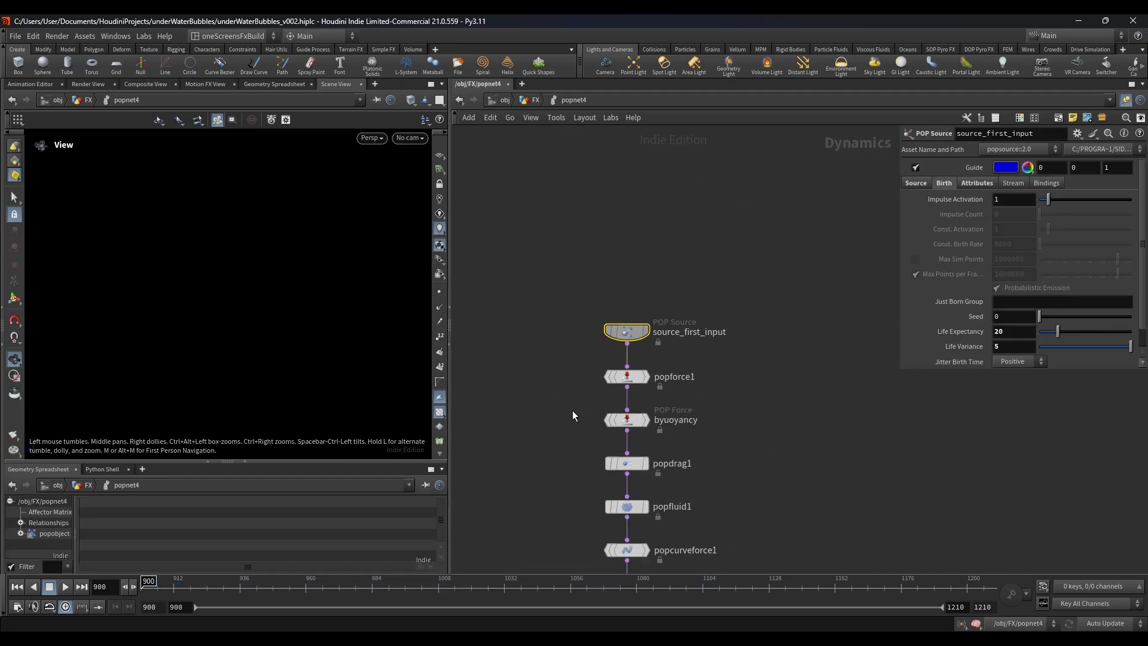
middle_drag(573, 411, 543, 216)
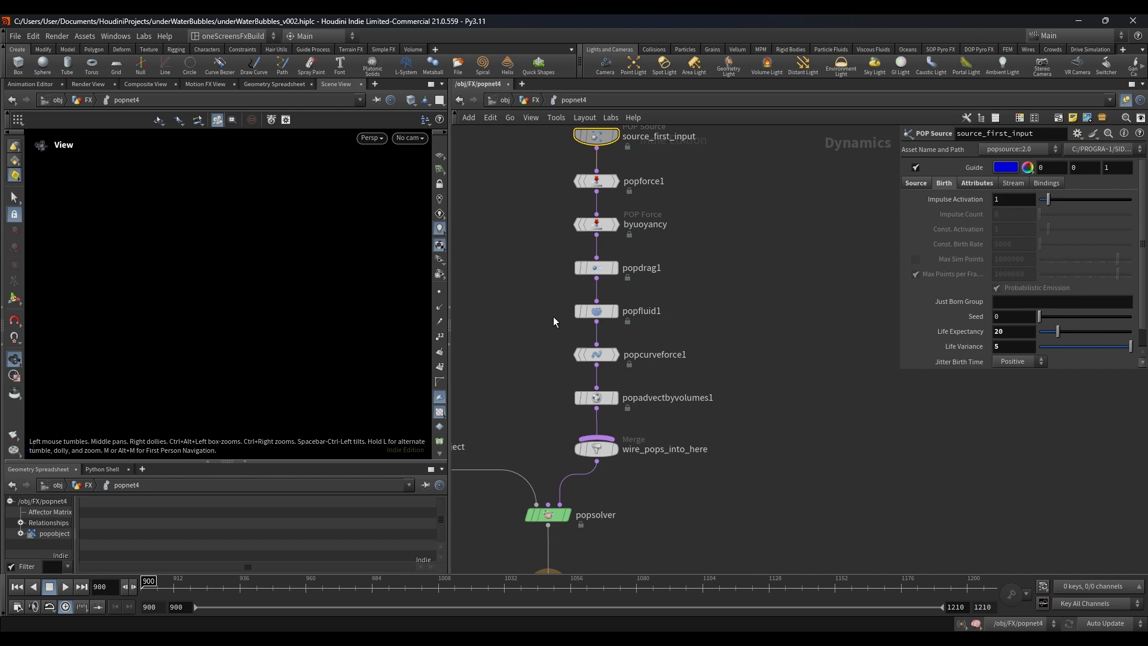
middle_drag(537, 359, 536, 341)
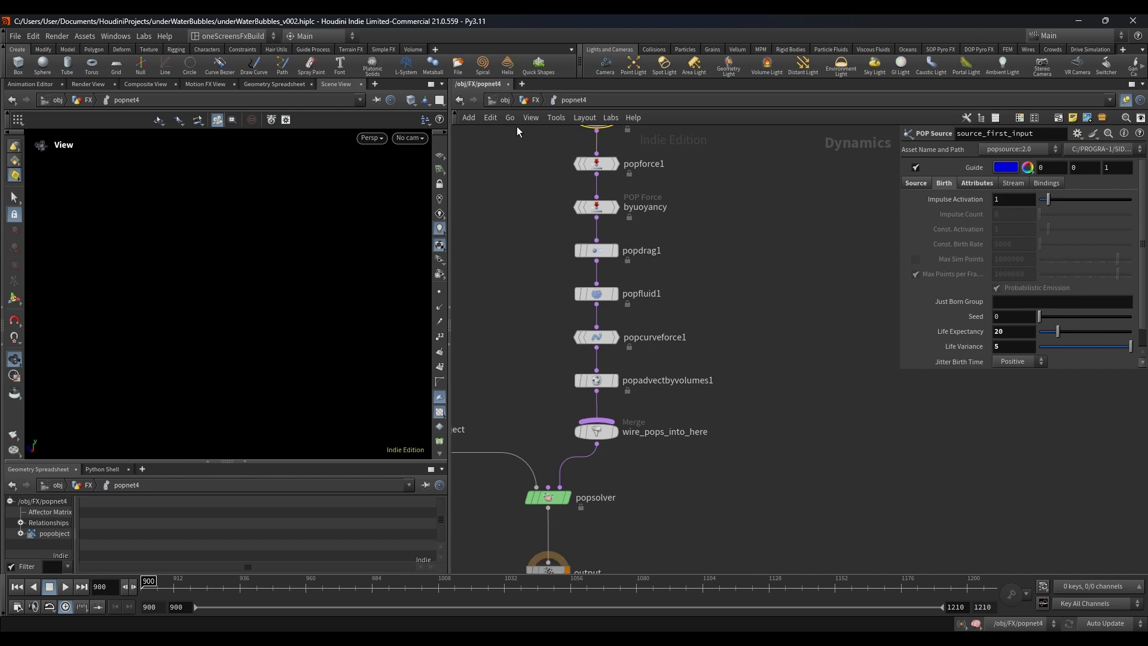
Step: Return to the FX network and trace the curve branch from add1 down to curve_force
key(u)
middle_drag(704, 252, 668, 354)
middle_drag(670, 132, 650, 259)
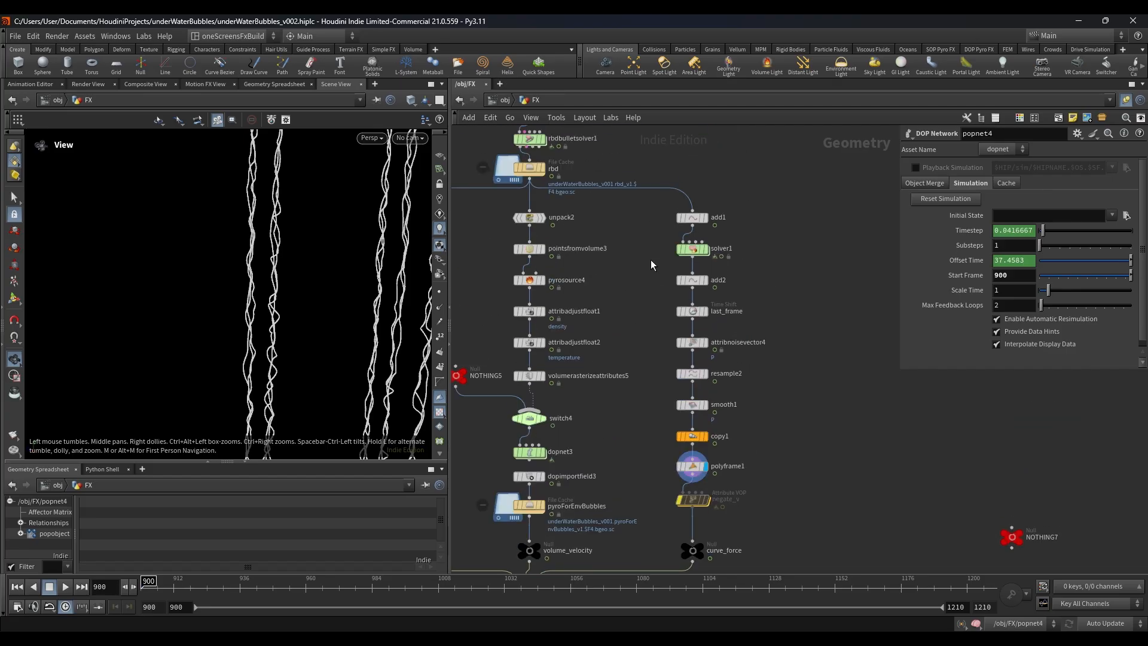
drag(657, 213, 752, 583)
drag(768, 194, 683, 601)
click(794, 428)
middle_drag(789, 435, 825, 373)
scroll(826, 373, down, 2)
scroll(689, 454, up, 3)
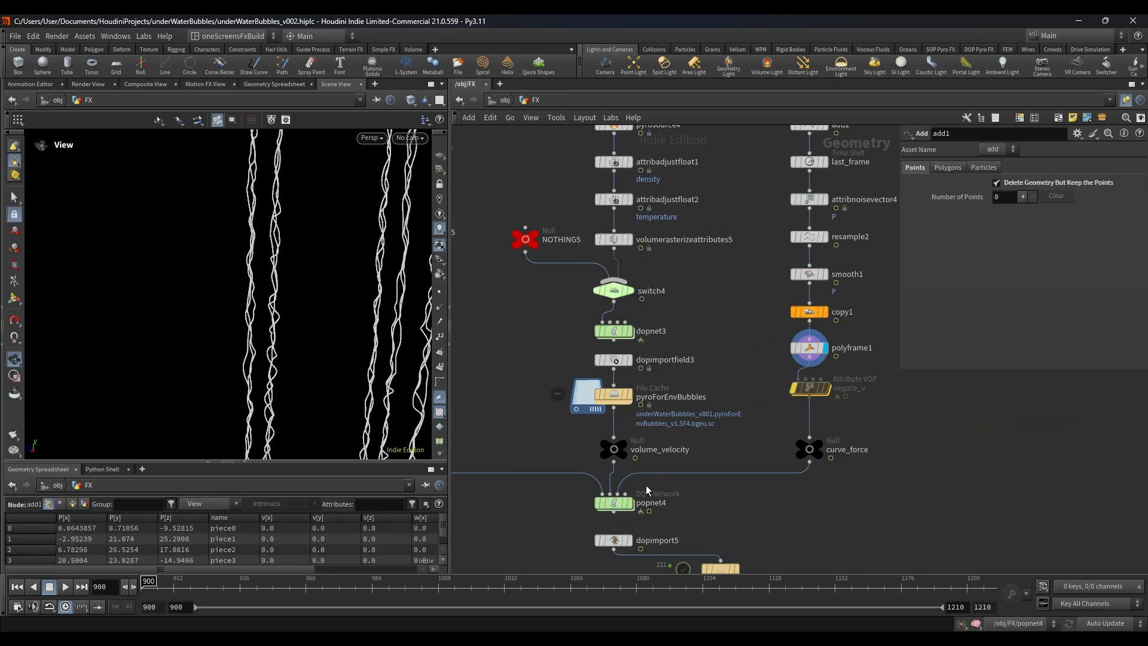
Step: Open popnet4, select popcurveforce1, and enlarge the parameter area to read its curve force settings
click(617, 504)
double_click(618, 507)
click(597, 338)
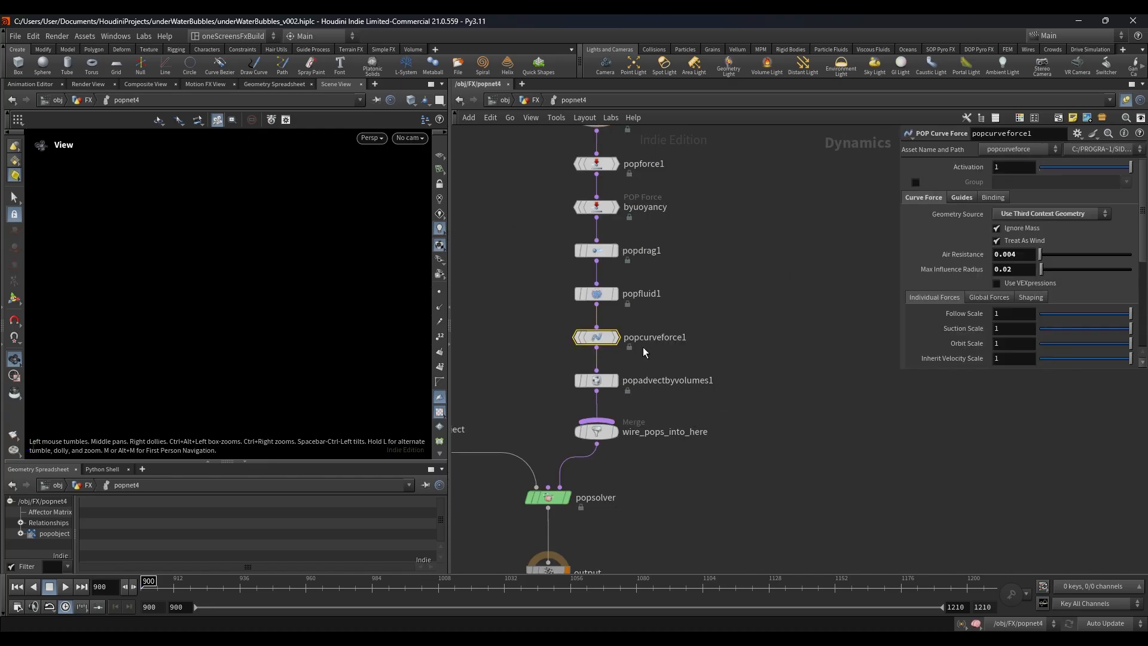
drag(898, 375, 830, 503)
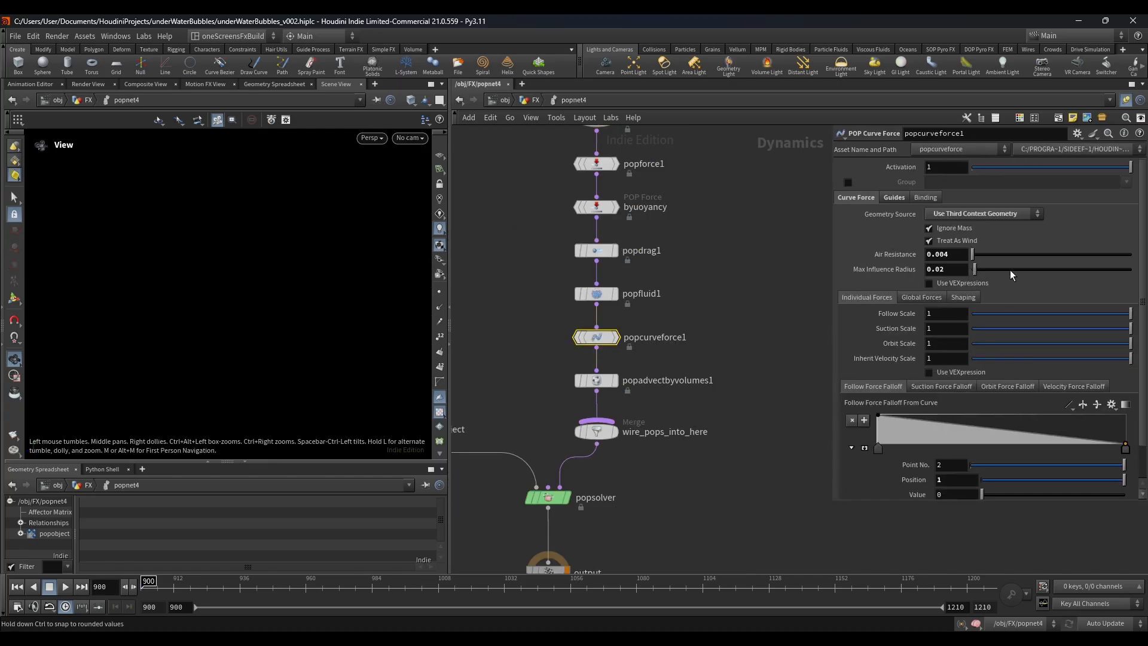
scroll(896, 324, down, 1)
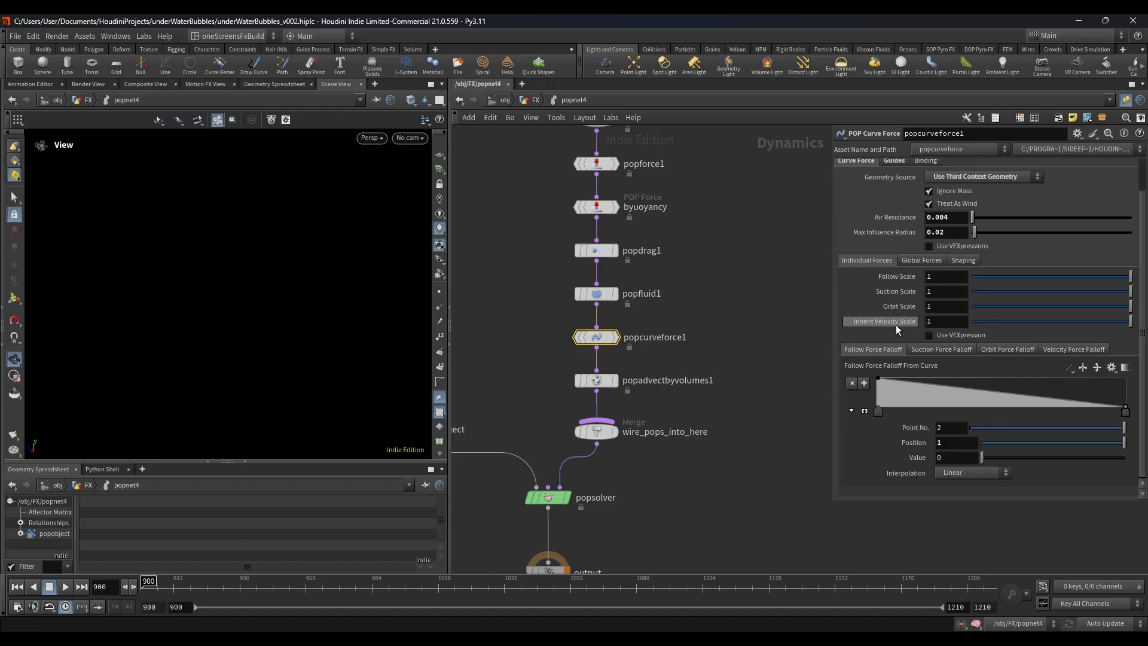
Step: Return to the FX network, display pyroForEnvBubbles, scrub to frame 1043, and go back to frame 900
click(535, 100)
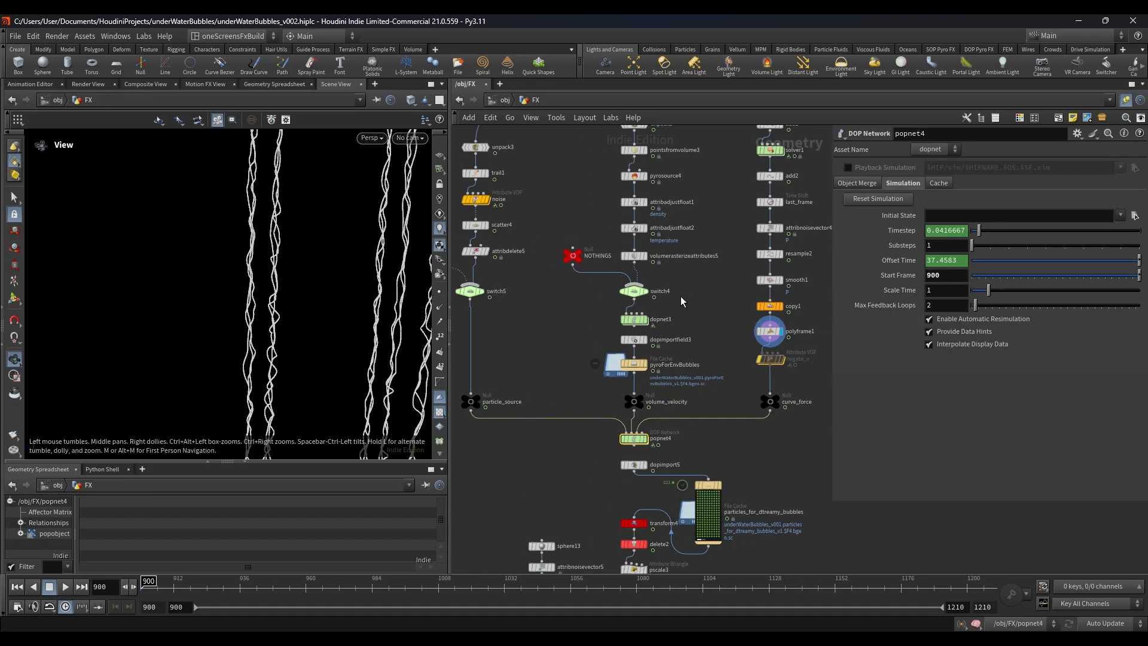
click(636, 375)
drag(583, 393, 616, 372)
drag(261, 592, 534, 569)
mouse_move(619, 506)
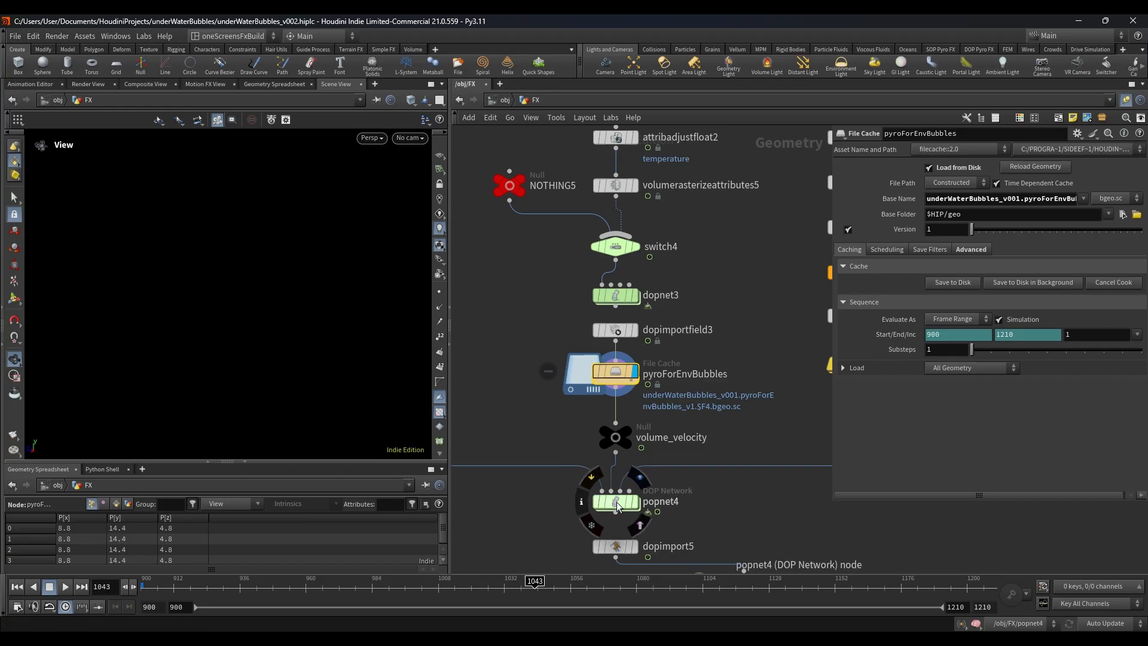
click(19, 588)
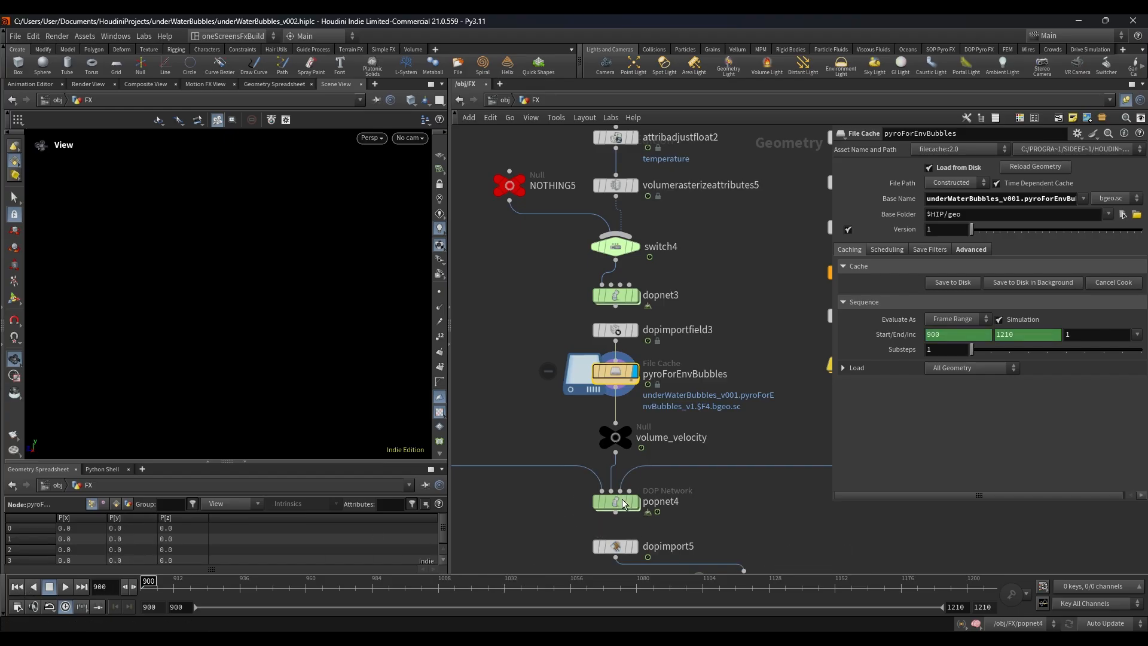
Step: Check the velocity settings of popadvectbyvolumes1 inside popnet4 and return to the FX network
double_click(623, 503)
click(689, 383)
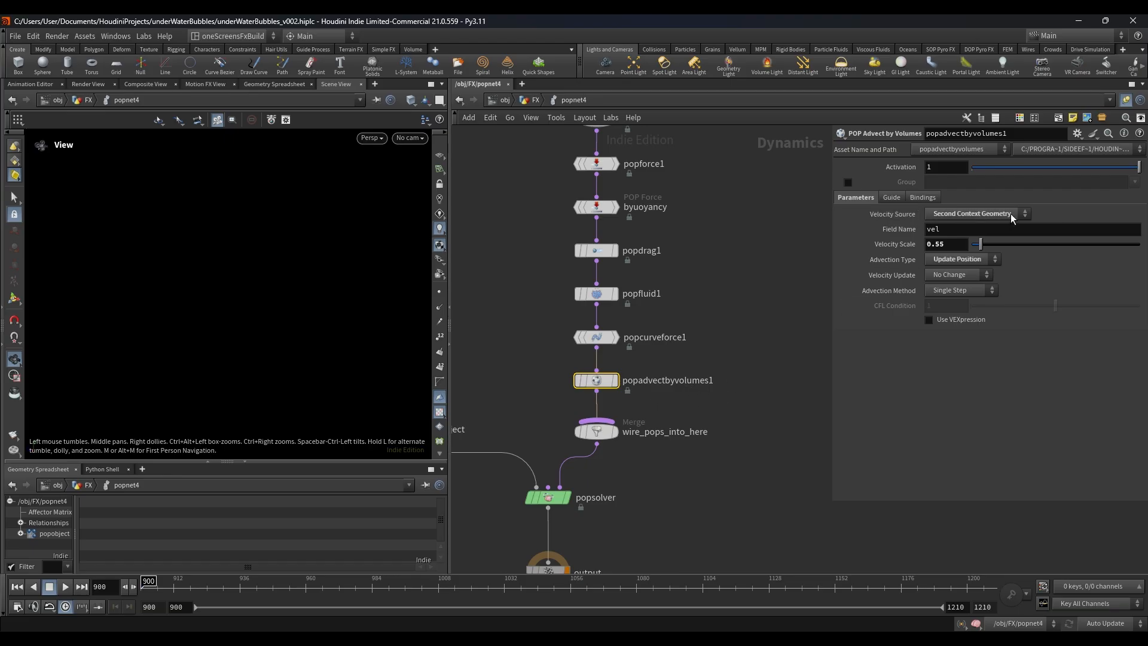
click(534, 100)
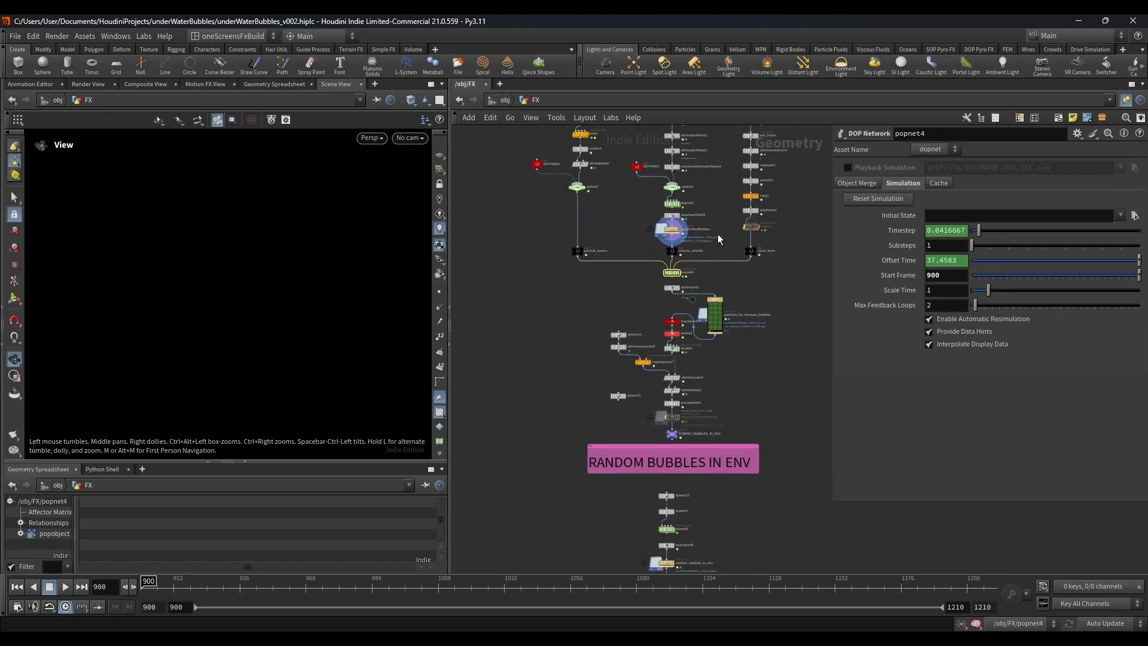
Step: Display particles_for_dtreamy_bubbles, frame the particles in the view, and scrub through frame 998 to 1020
click(711, 290)
click(411, 589)
key(space+g)
drag(295, 379, 325, 311)
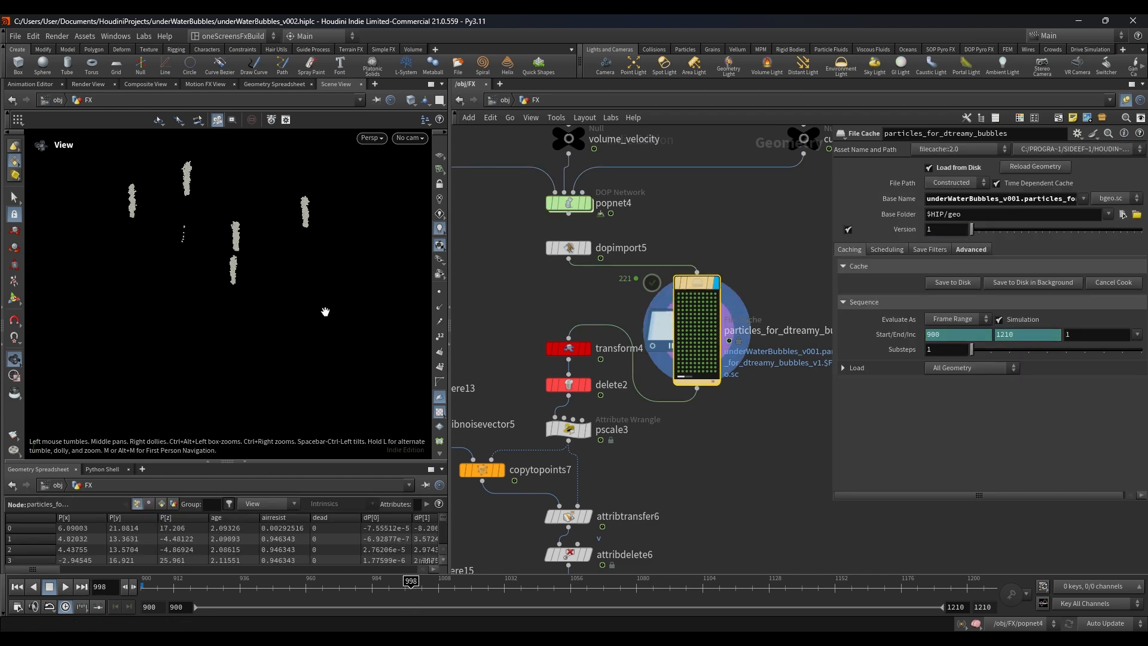
drag(411, 594, 472, 615)
Step: Examine the particle_source, volume_velocity and curve_force branches that feed popnet4
scroll(656, 318, down, 4)
middle_drag(692, 299, 677, 407)
middle_drag(661, 235, 669, 431)
scroll(687, 286, up, 3)
click(691, 275)
scroll(712, 290, down, 3)
middle_drag(685, 381, 686, 238)
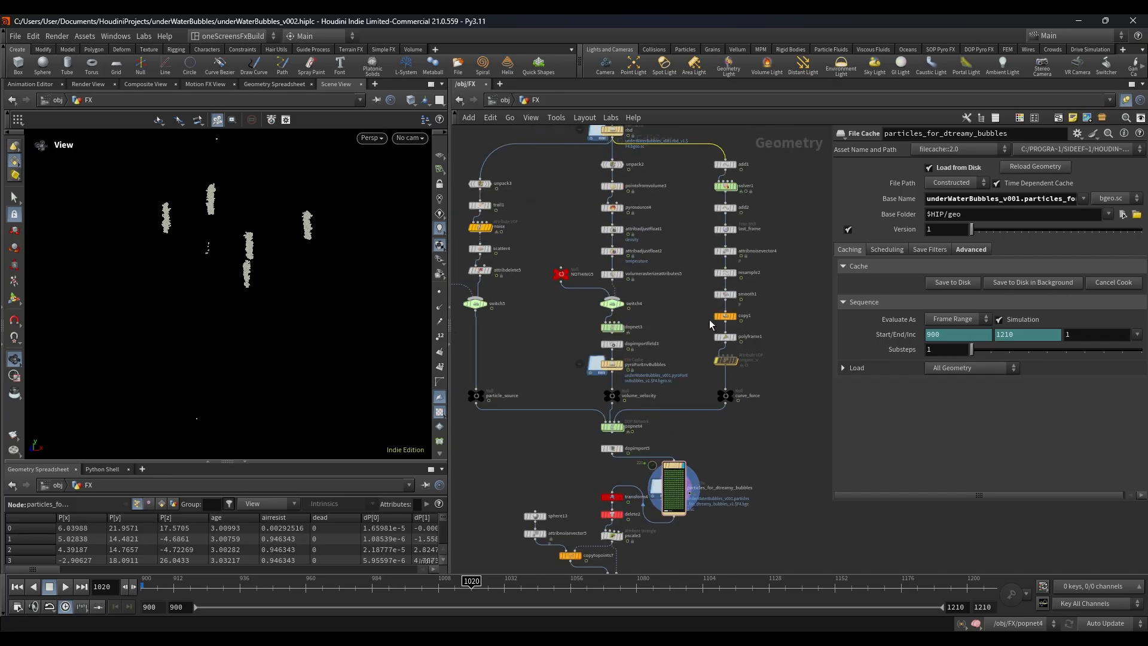
Step: Scrub the streaky bubble particles to frame 1055, look through RENDER_CAM, and scrub on to frame 1110
drag(455, 617, 570, 598)
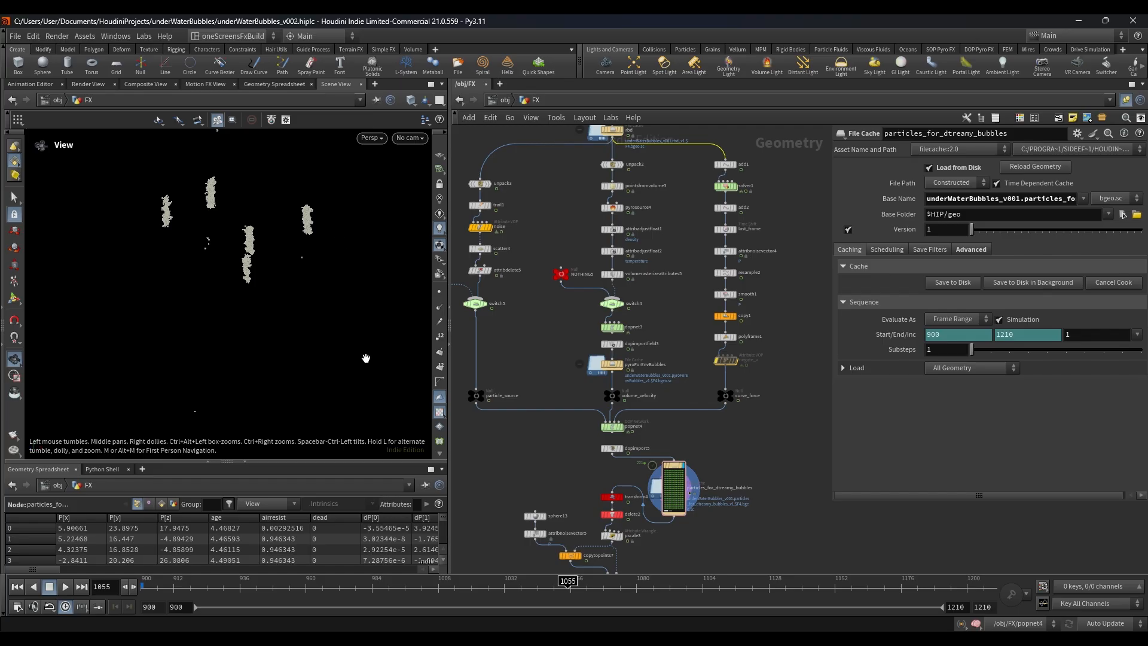
click(410, 138)
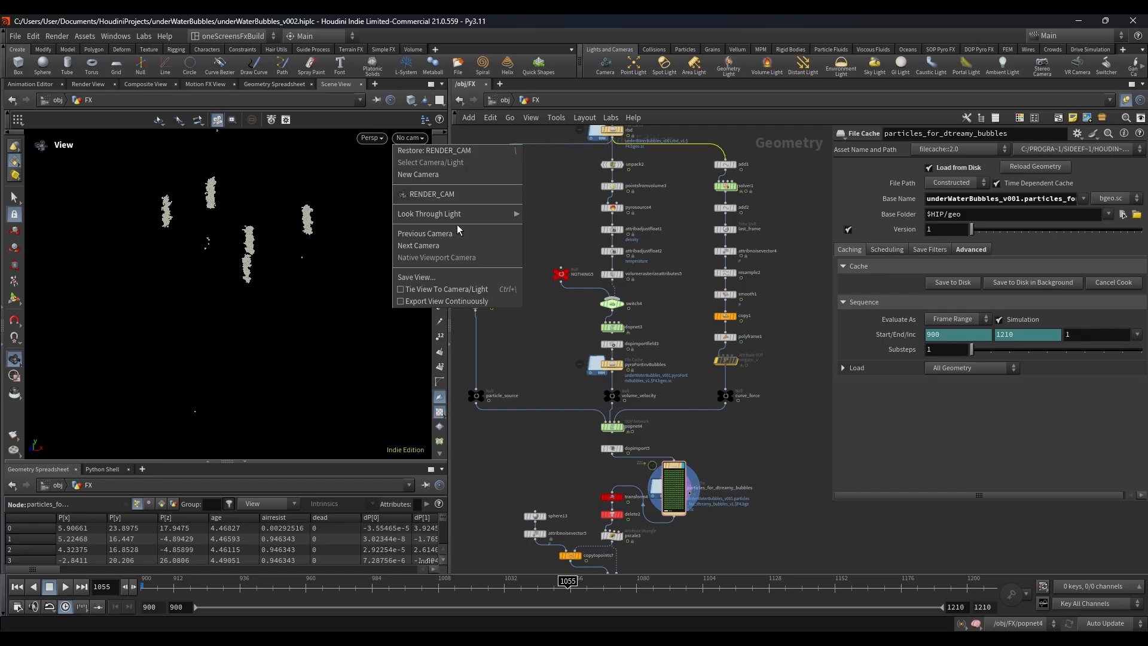
click(443, 197)
drag(410, 593, 719, 598)
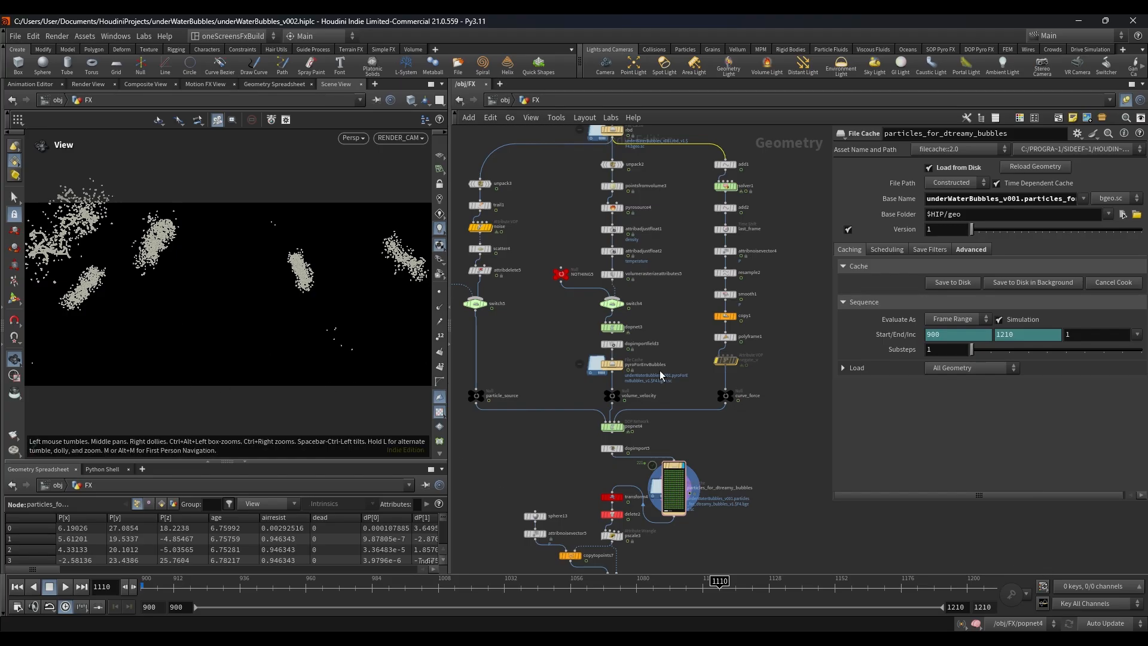
Step: Display the STREAKY_BUBBLES_IN_ENV null to view the final environment streaky bubbles
scroll(640, 456, down, 5)
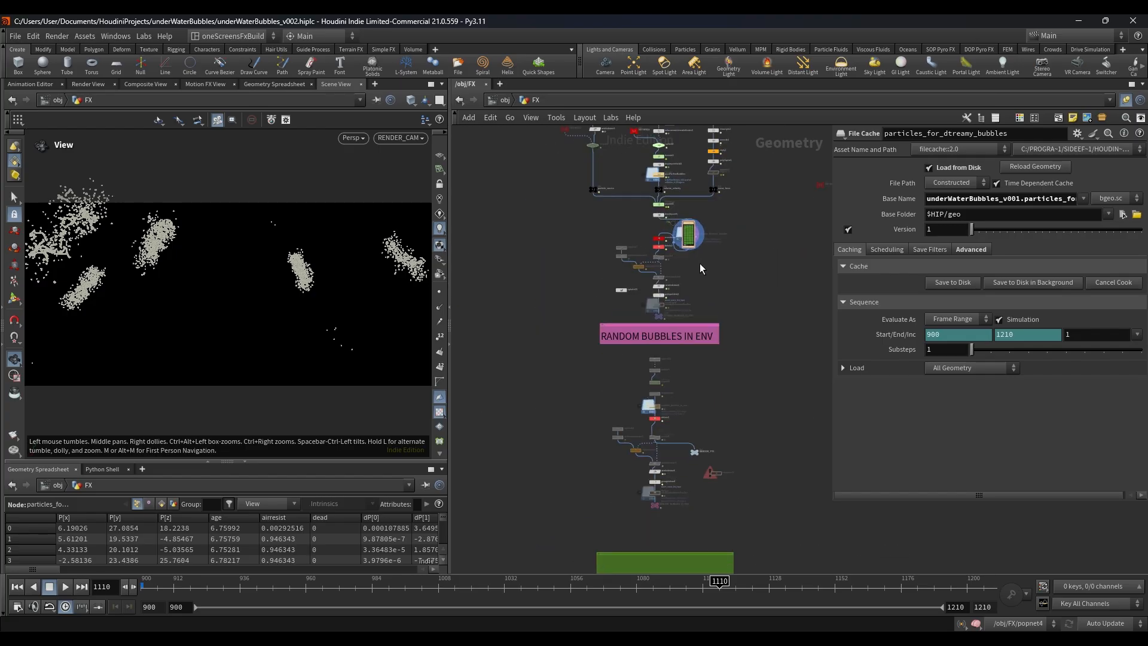
scroll(699, 268, up, 5)
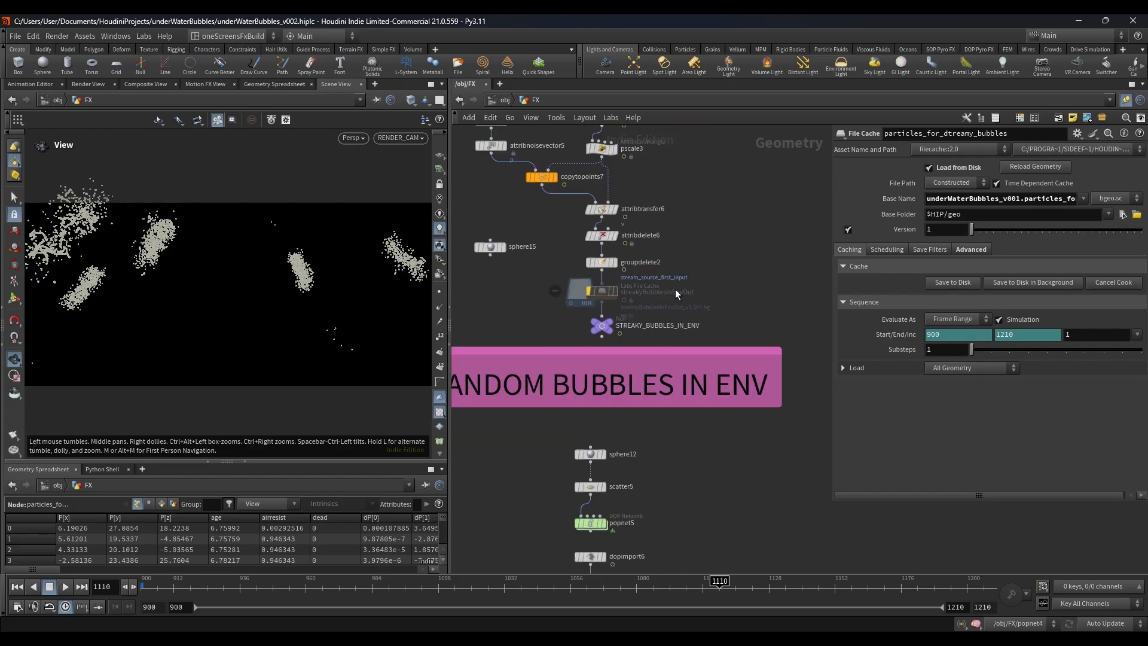
scroll(657, 293, up, 3)
click(567, 347)
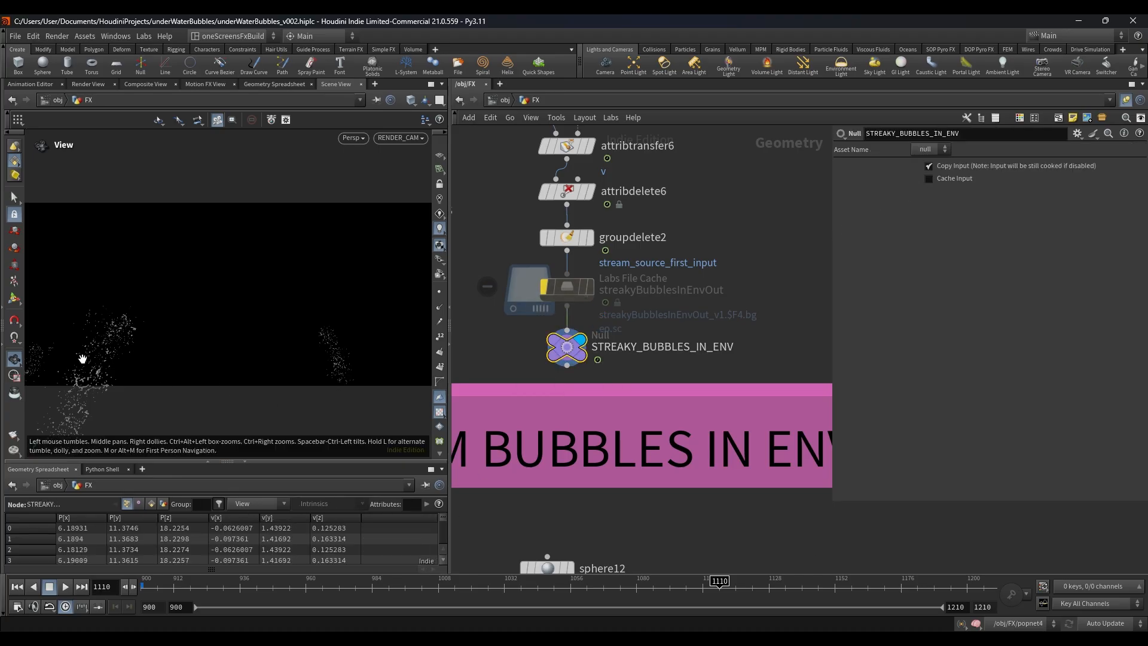
scroll(682, 284, down, 8)
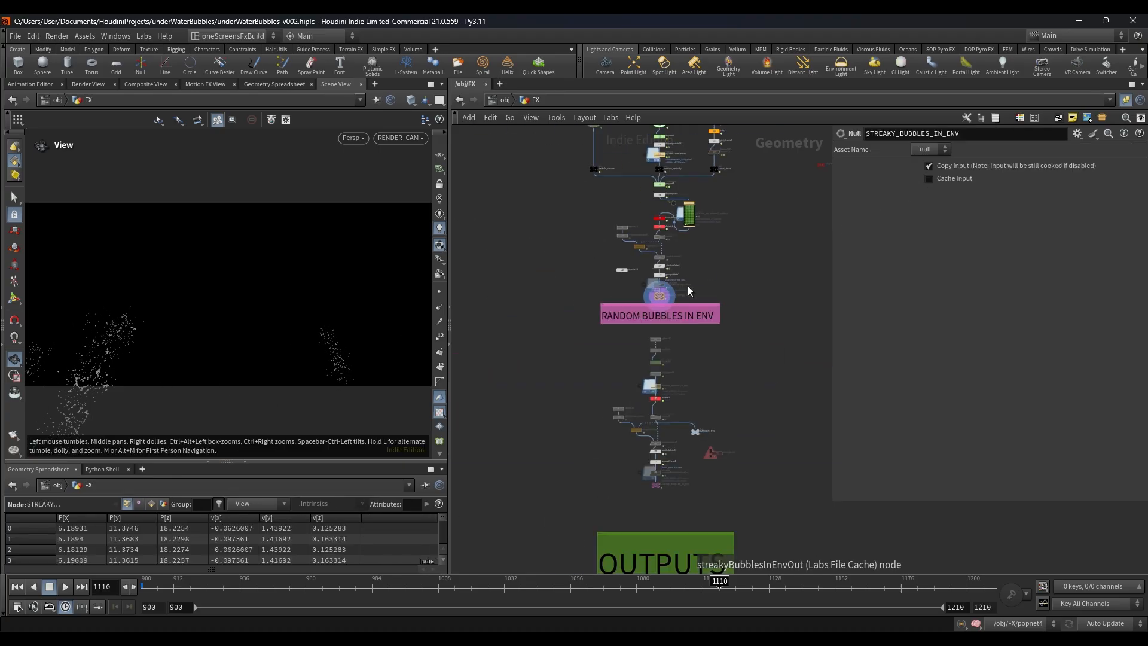
Step: Display sphere12 at the start of the RANDOM BUBBLES IN ENV section and check its settings
middle_drag(670, 294, 683, 258)
scroll(706, 240, up, 7)
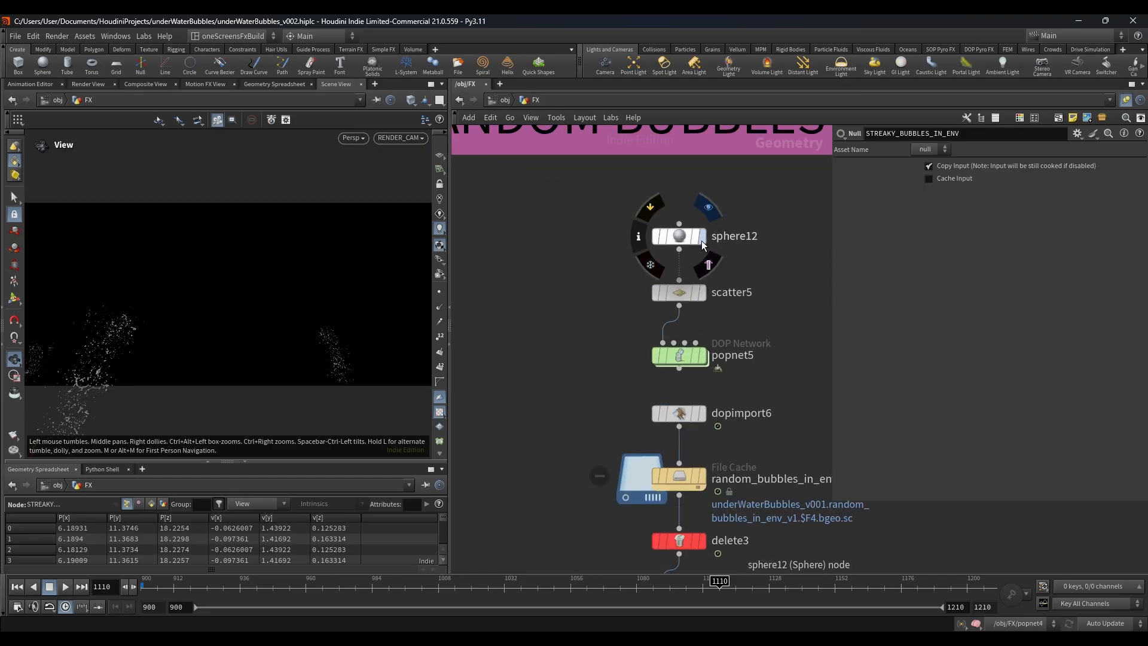
click(703, 238)
click(688, 236)
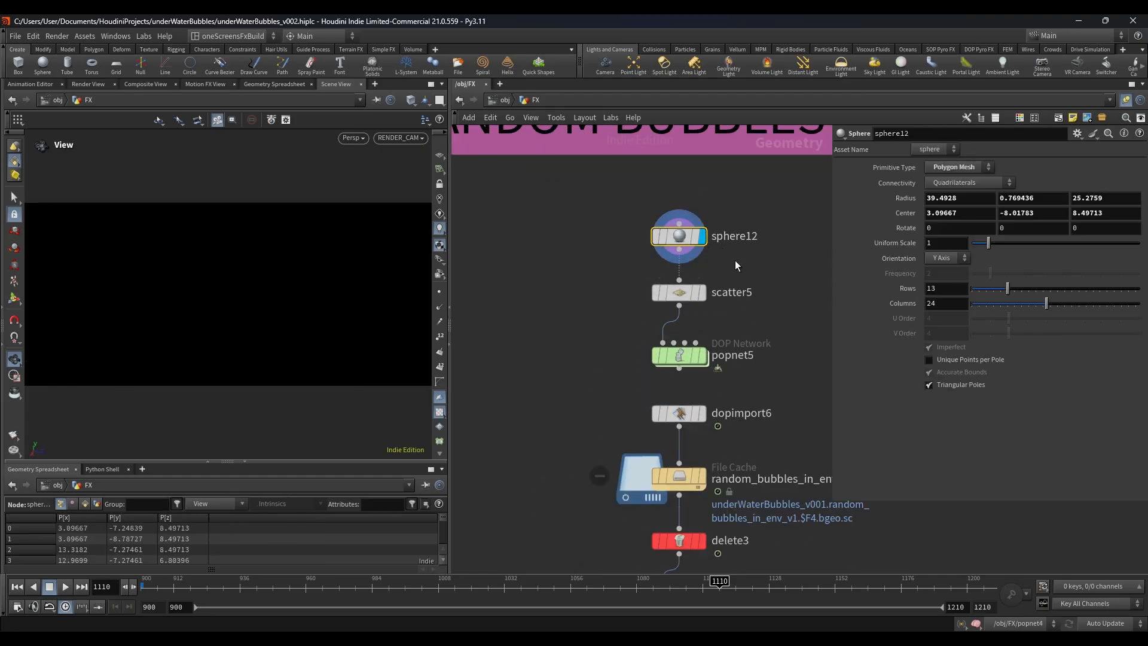
scroll(736, 261, down, 7)
middle_drag(735, 264, 697, 195)
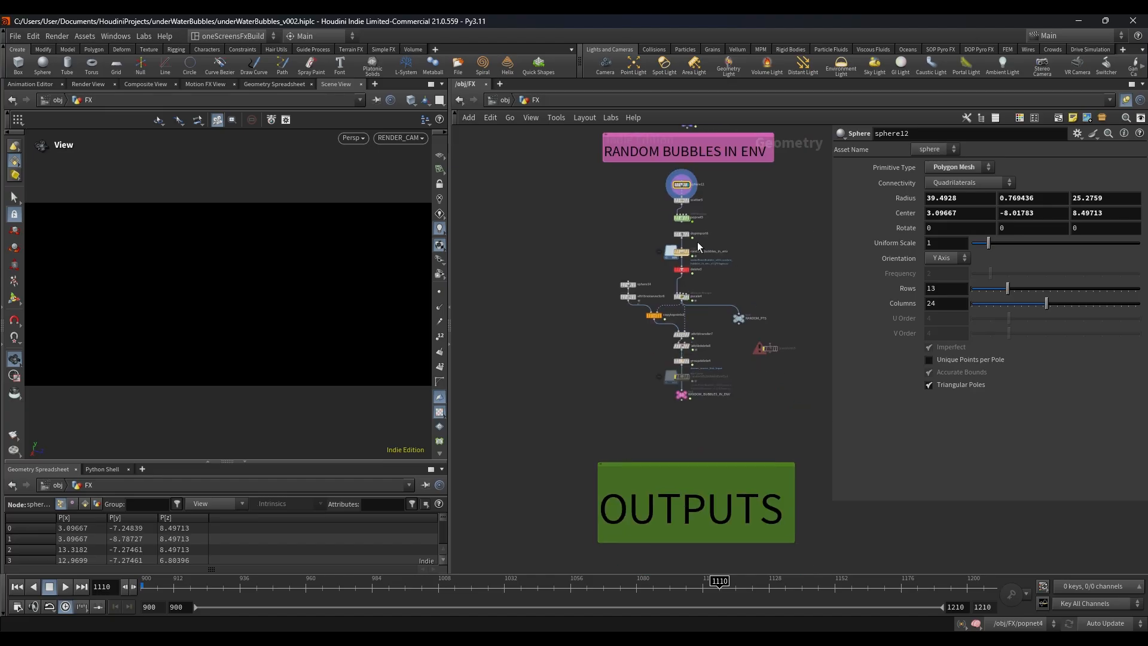
Step: Display the random_bubbles_in_env cache, play its particles from an earlier frame, and return to frame 900
scroll(690, 252, up, 4)
click(691, 255)
click(671, 250)
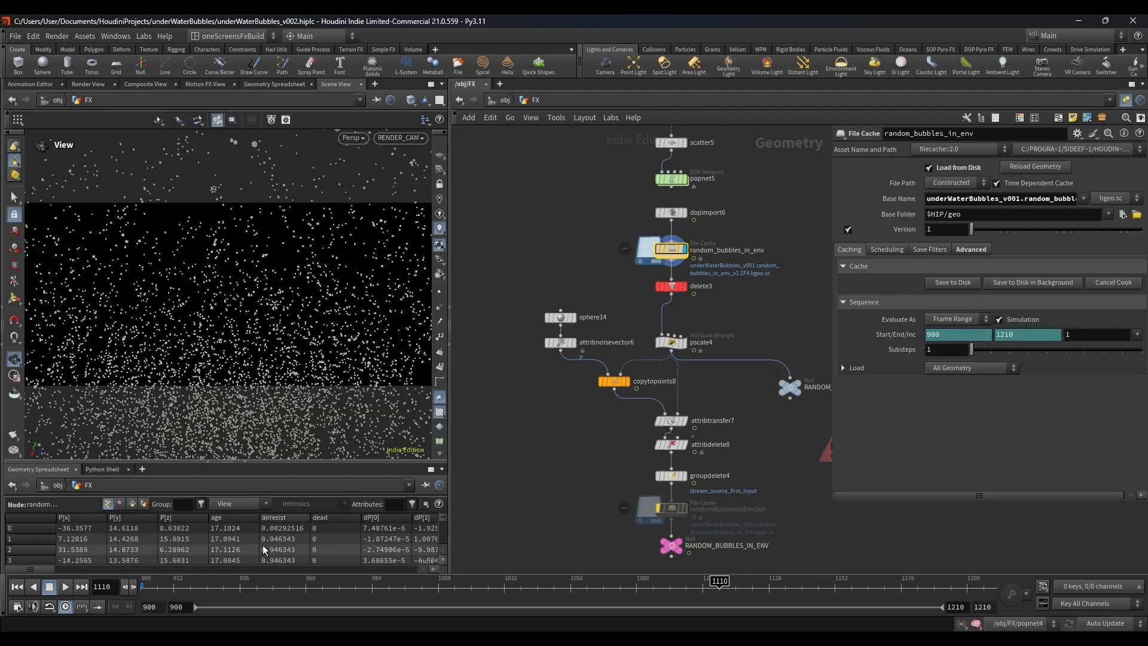
click(240, 586)
drag(239, 586, 248, 586)
click(67, 587)
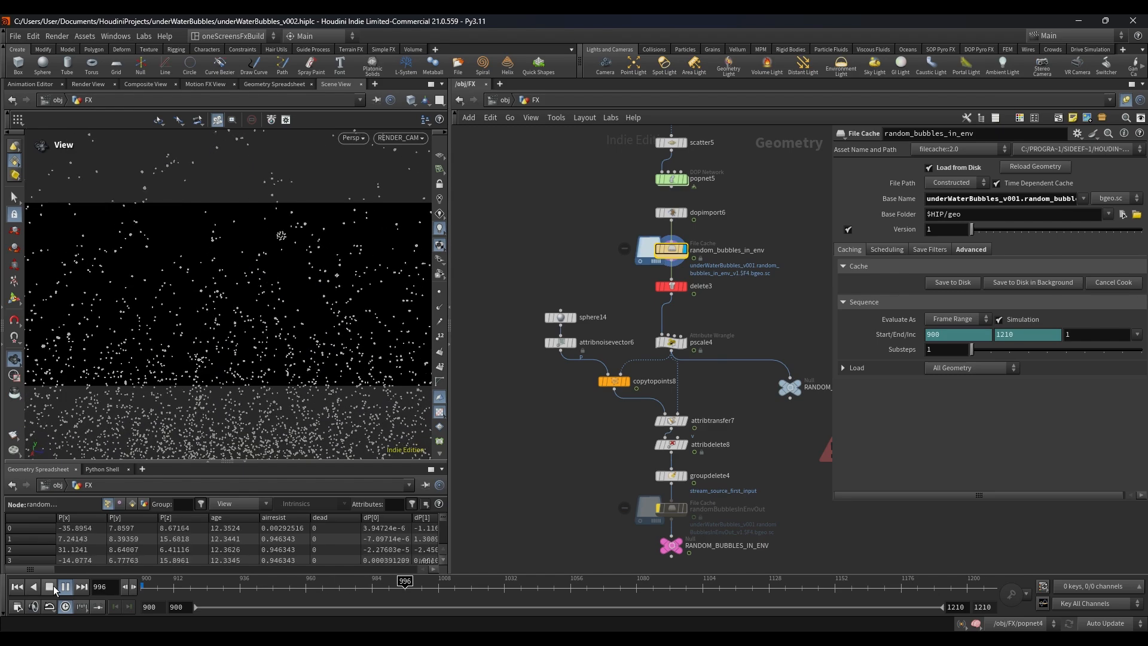
click(52, 586)
click(19, 587)
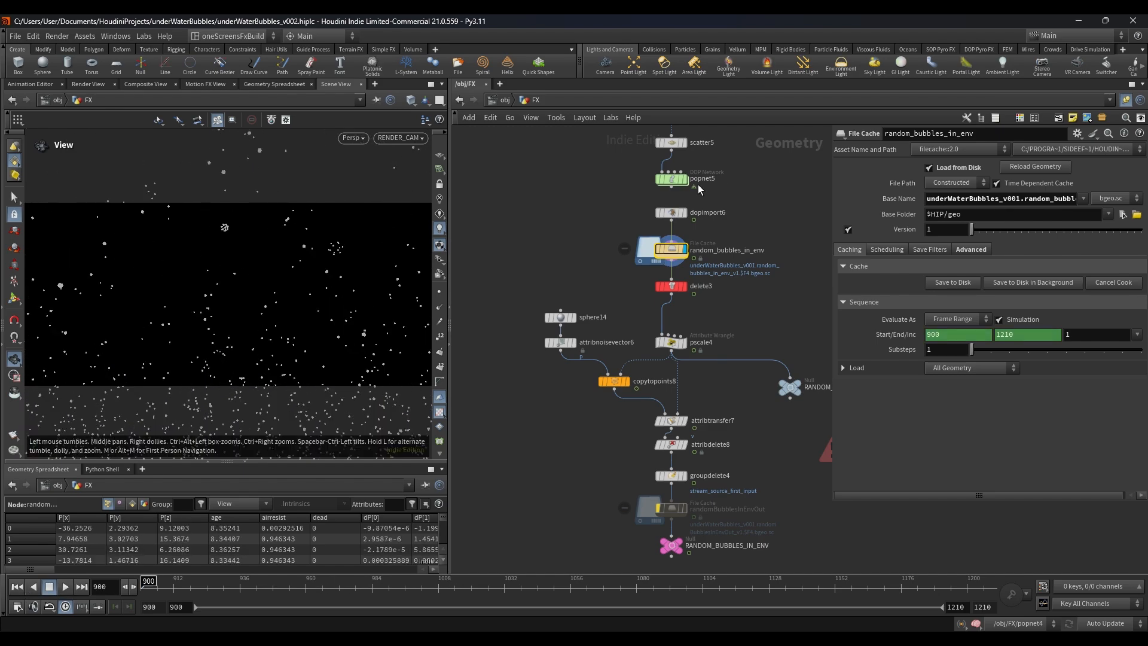
Step: Check the scatter5 settings and enter the popnet5 simulation network
middle_drag(715, 167, 687, 227)
scroll(687, 227, up, 2)
click(625, 226)
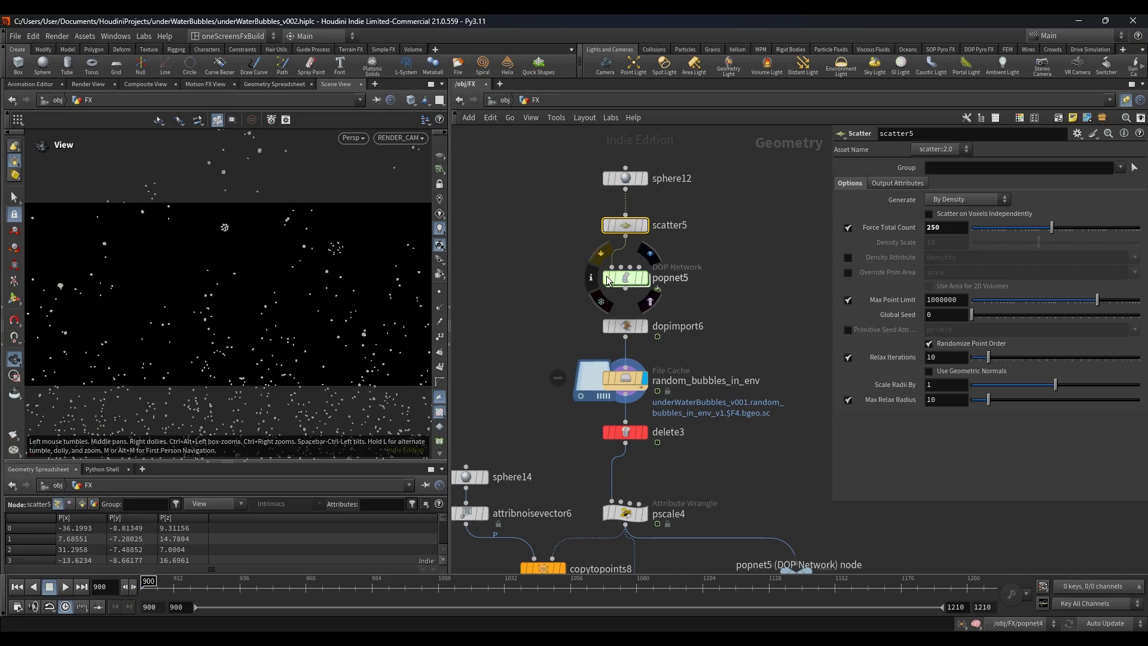
double_click(635, 279)
middle_drag(736, 352, 477, 258)
middle_drag(551, 246, 514, 392)
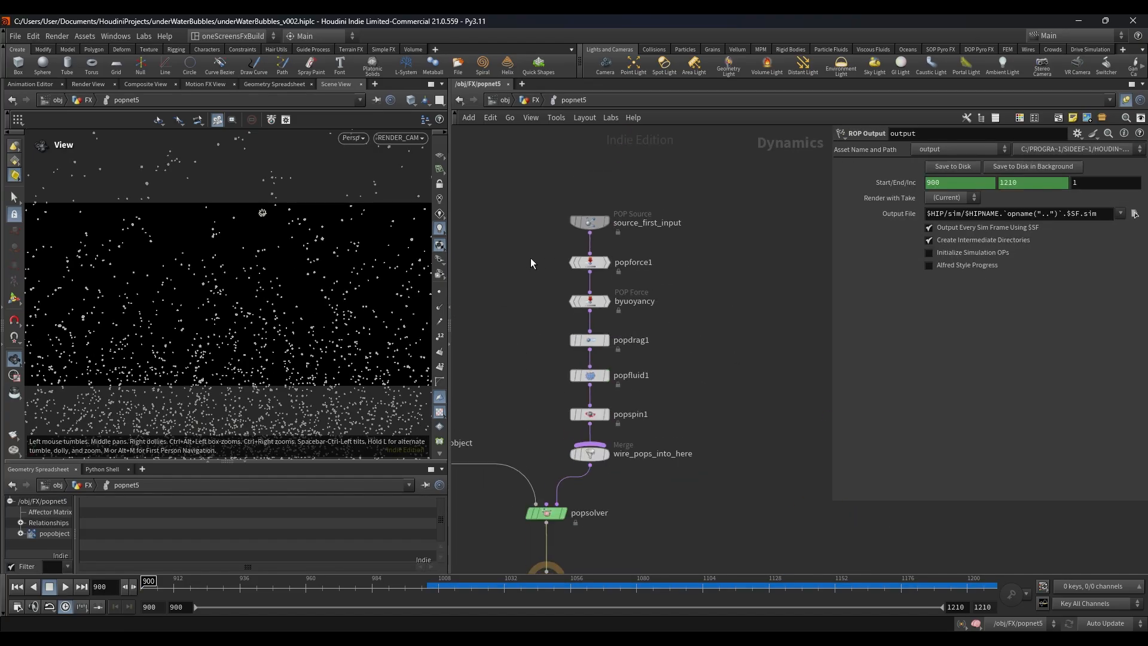
Step: Check the source_first_input, popforce1 and byuoyancy settings inside popnet5 and return to the FX network
click(589, 222)
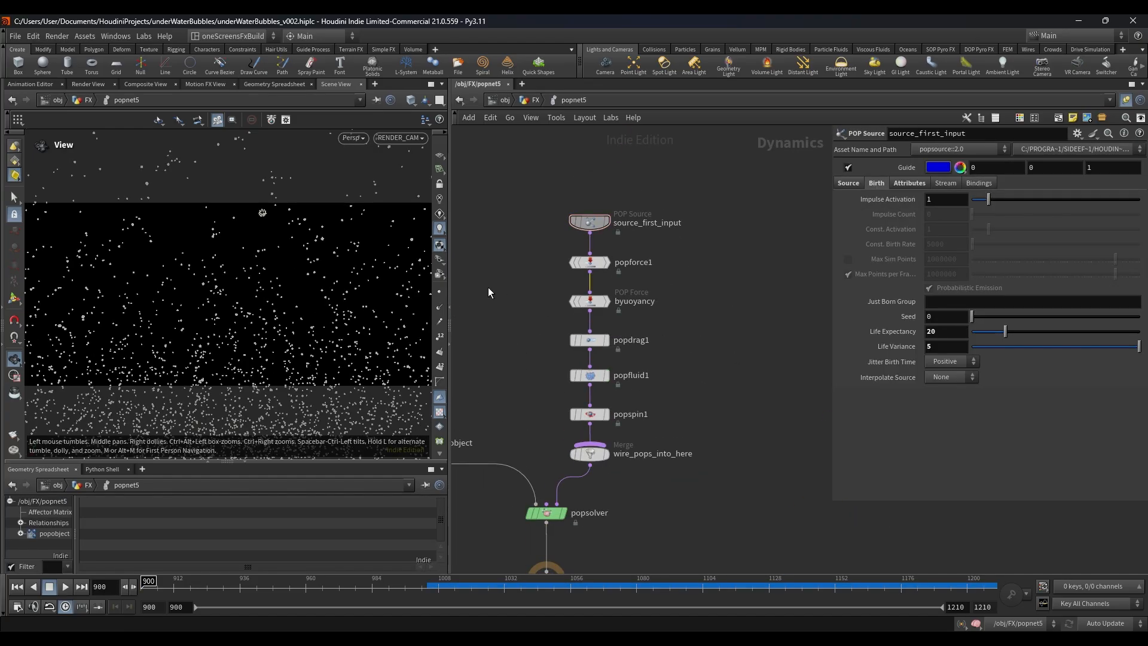
click(586, 300)
click(586, 261)
click(536, 100)
scroll(568, 243, down, 4)
scroll(566, 249, up, 4)
double_click(637, 274)
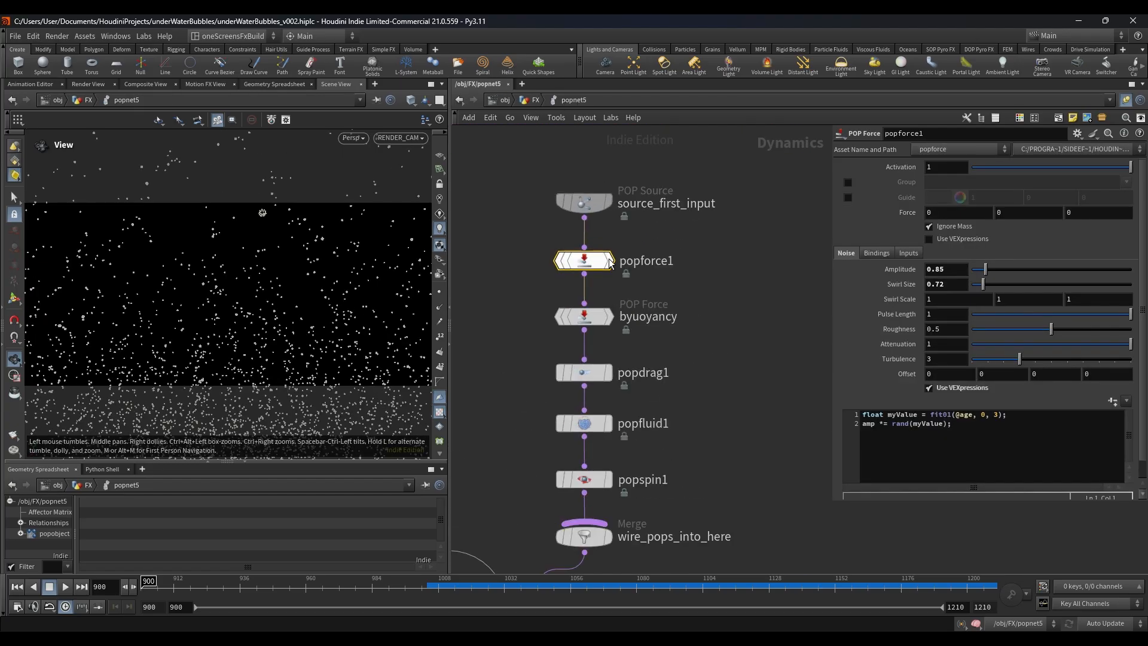
drag(650, 311, 511, 304)
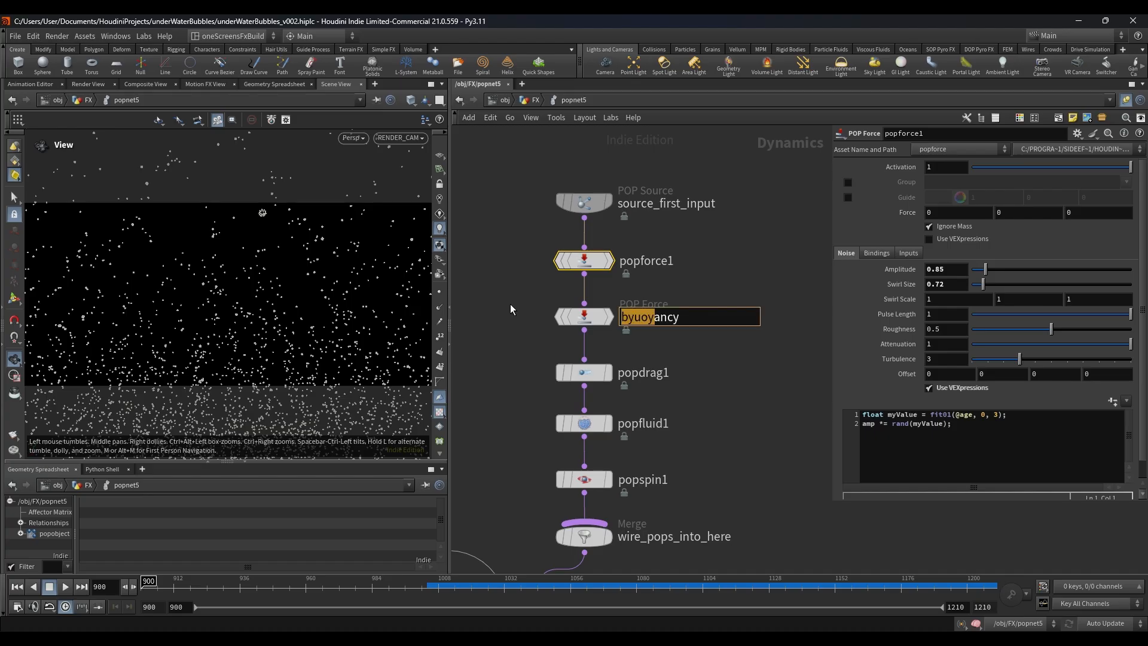
click(583, 316)
click(530, 99)
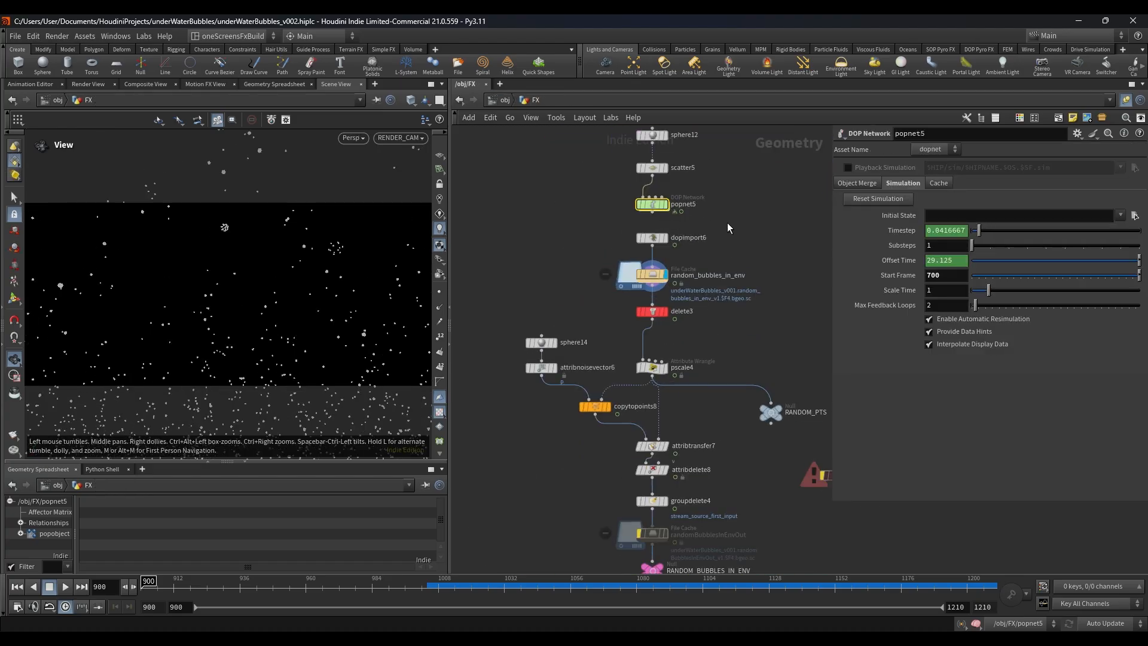
Step: Check the pscale4 wrangle, then display RANDOM_BUBBLES_IN_ENV at frame 1015
middle_drag(730, 349, 743, 239)
click(664, 257)
scroll(676, 274, down, 3)
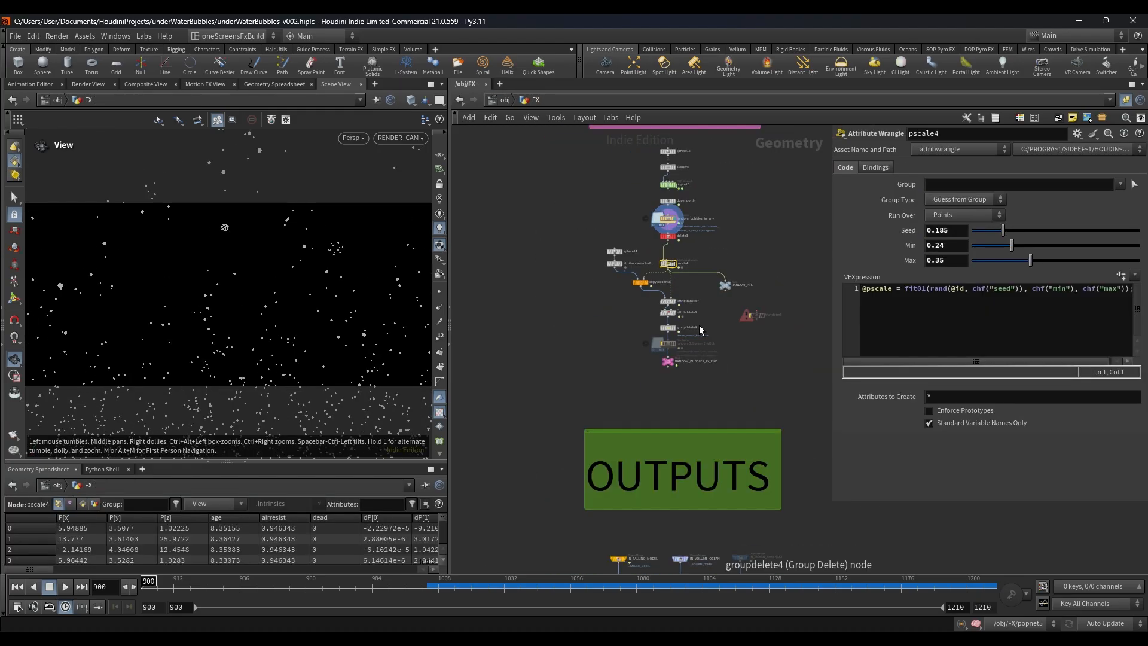
scroll(701, 339, up, 3)
click(655, 375)
click(637, 392)
key(Escape)
click(459, 590)
scroll(543, 340, down, 8)
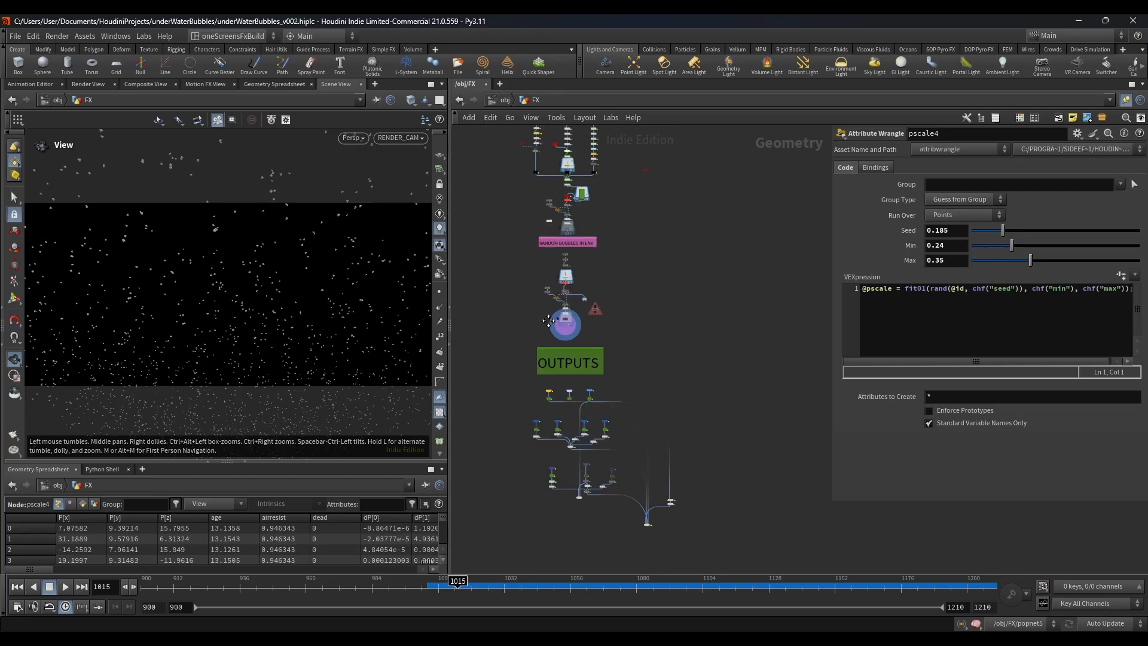
Step: Move to frame 1053 and display merge1 at the end of the outputs to view the combined scene
scroll(620, 245, up, 4)
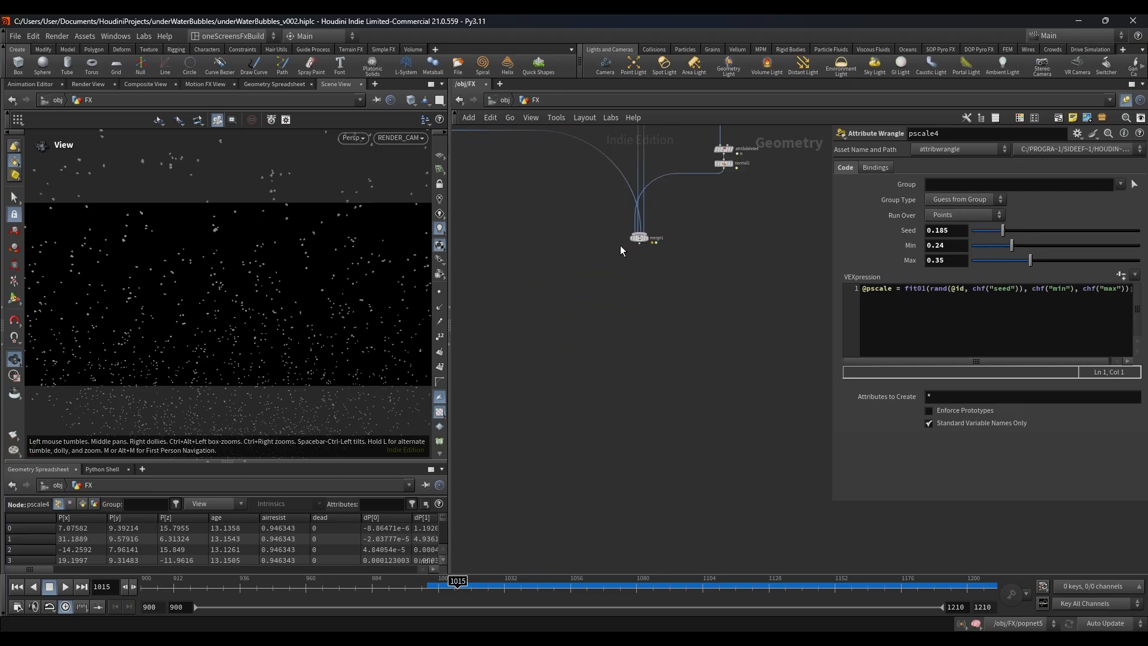
scroll(633, 262, up, 4)
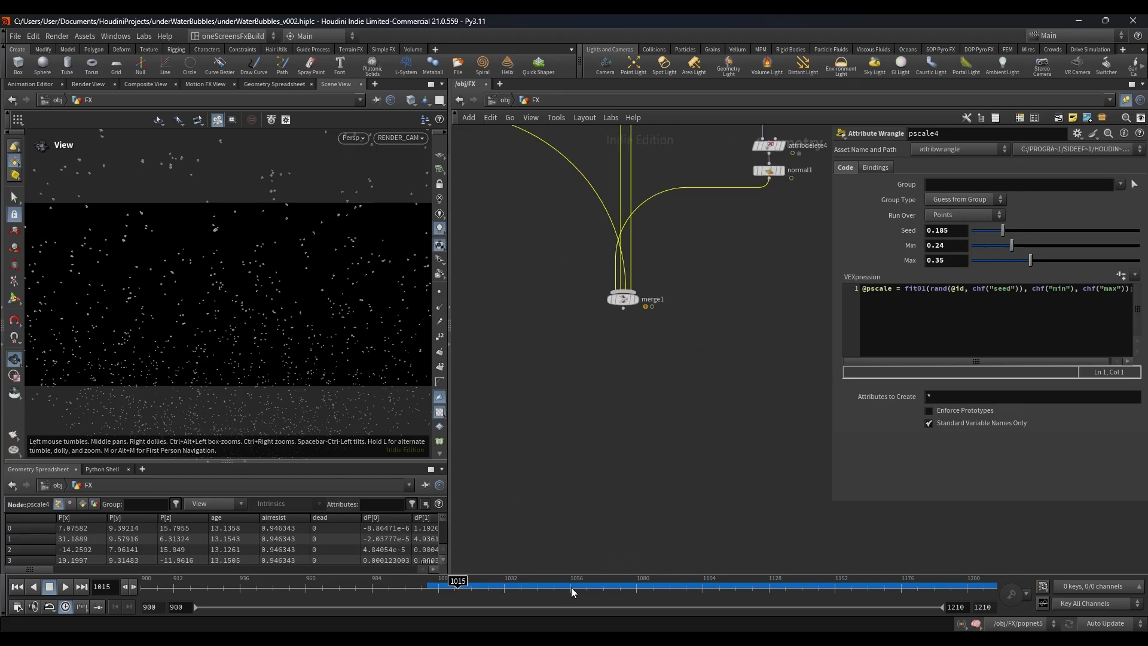
drag(564, 581, 511, 585)
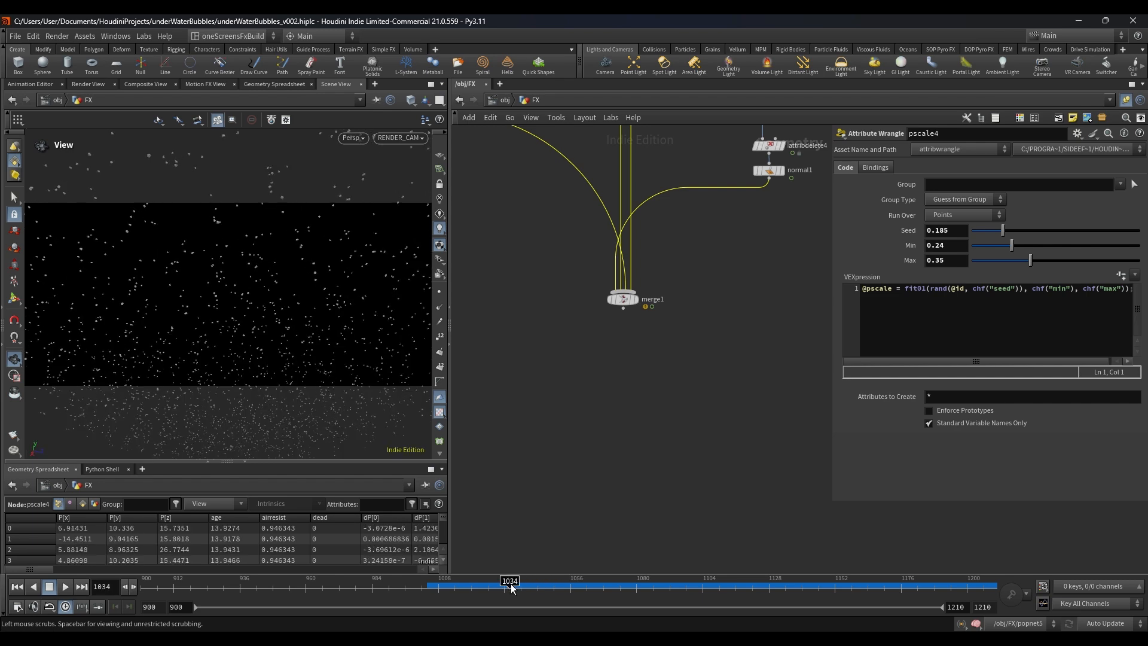
scroll(651, 309, up, 2)
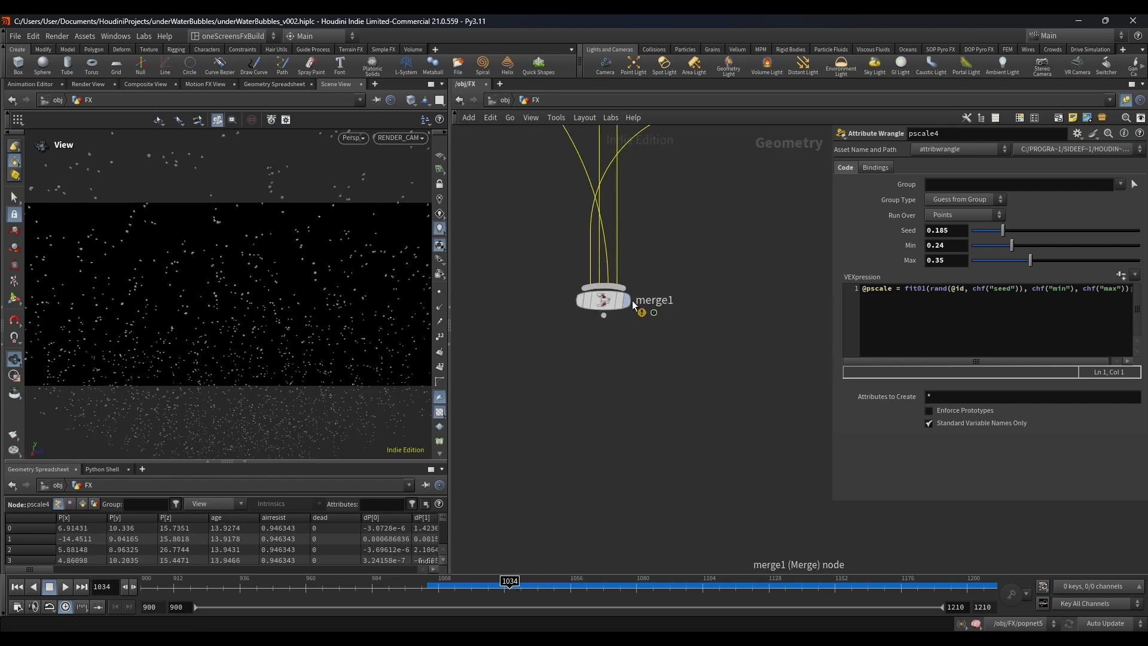
click(562, 583)
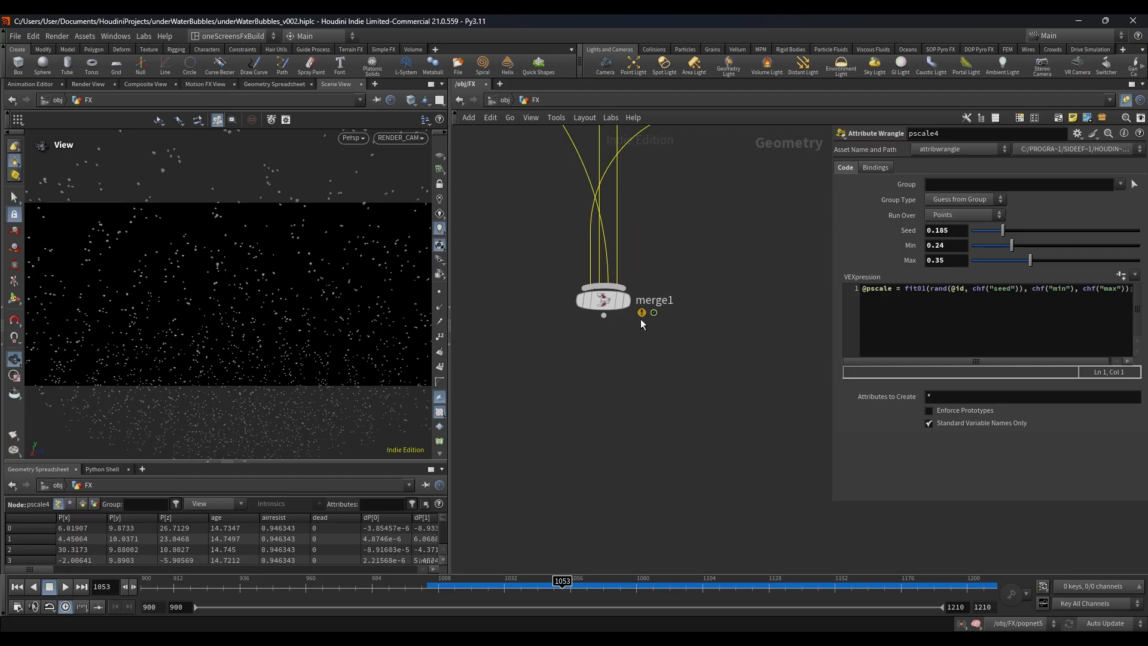
mouse_move(632, 308)
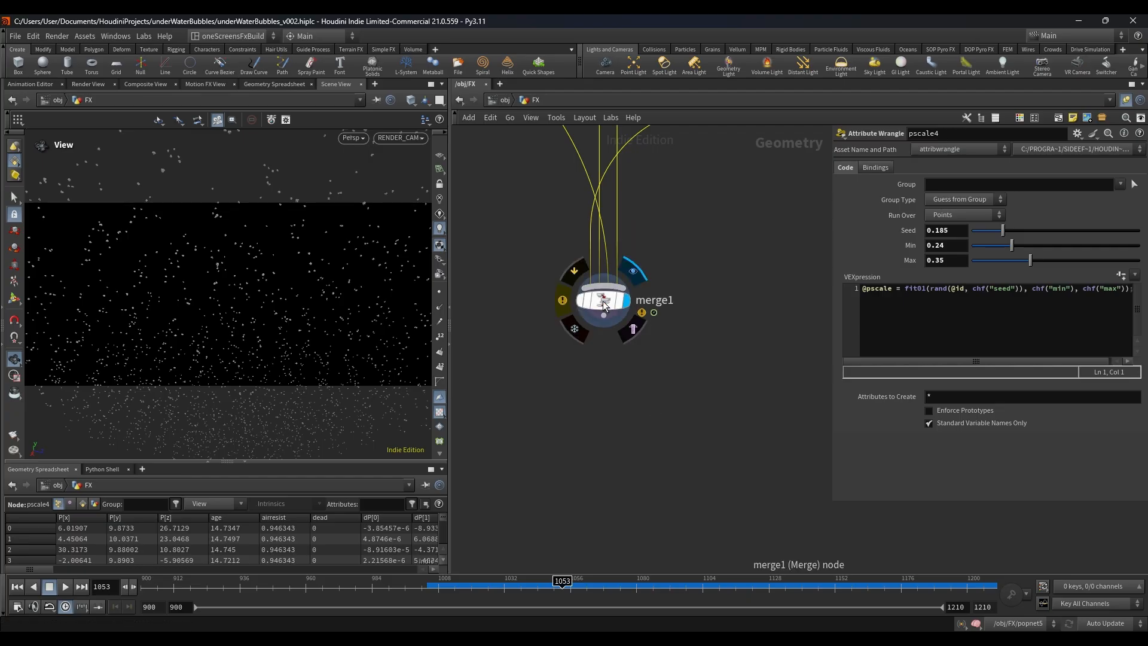
click(603, 302)
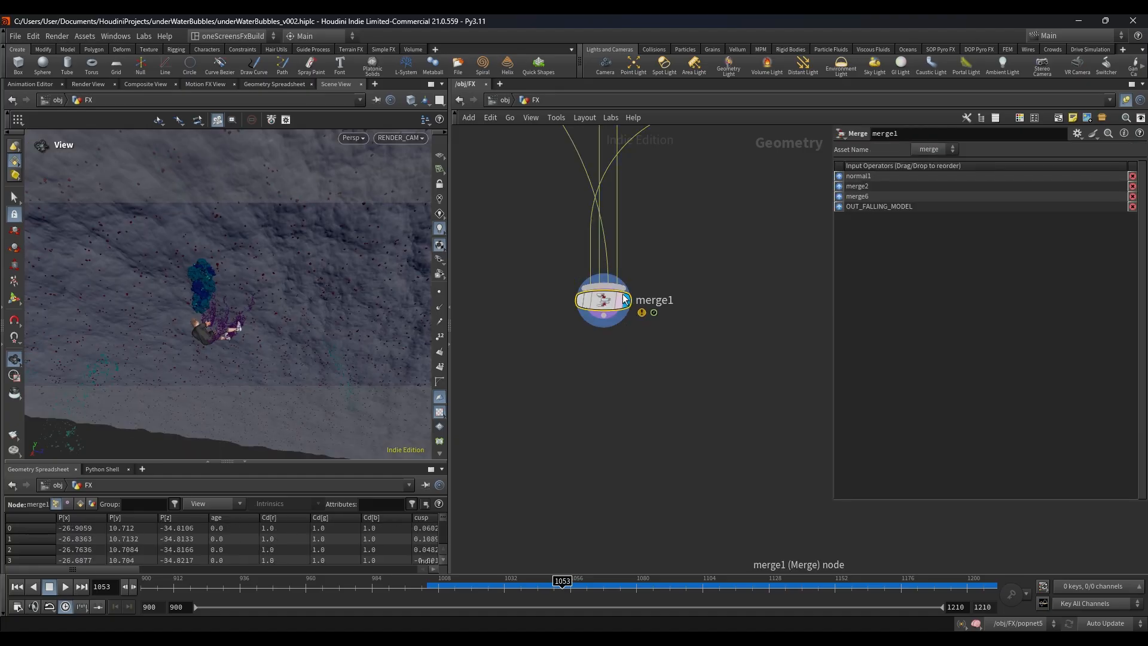
click(501, 245)
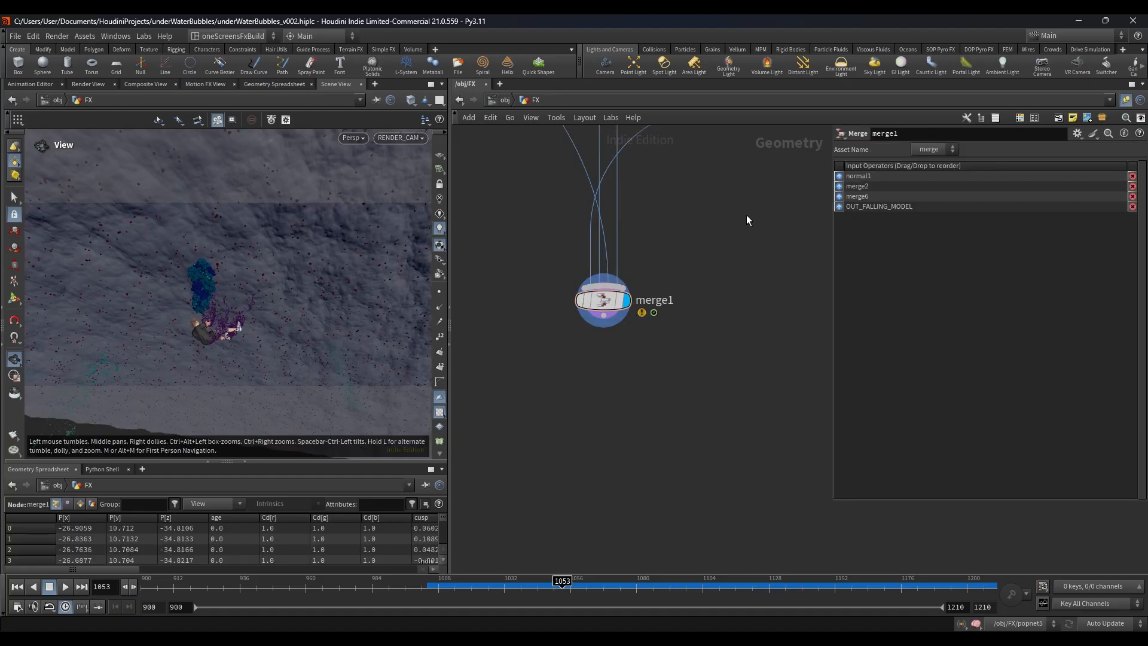
Step: Go up to the object level and examine the RENDER geometry objects, including RENDER_STREAKY_BUBBLES_FROM_BODY
click(505, 101)
scroll(601, 308, down, 5)
middle_drag(558, 316, 537, 317)
scroll(550, 274, down, 3)
drag(550, 272, 756, 383)
click(712, 405)
scroll(610, 268, up, 5)
scroll(603, 313, down, 4)
middle_drag(540, 367, 637, 345)
scroll(610, 357, up, 5)
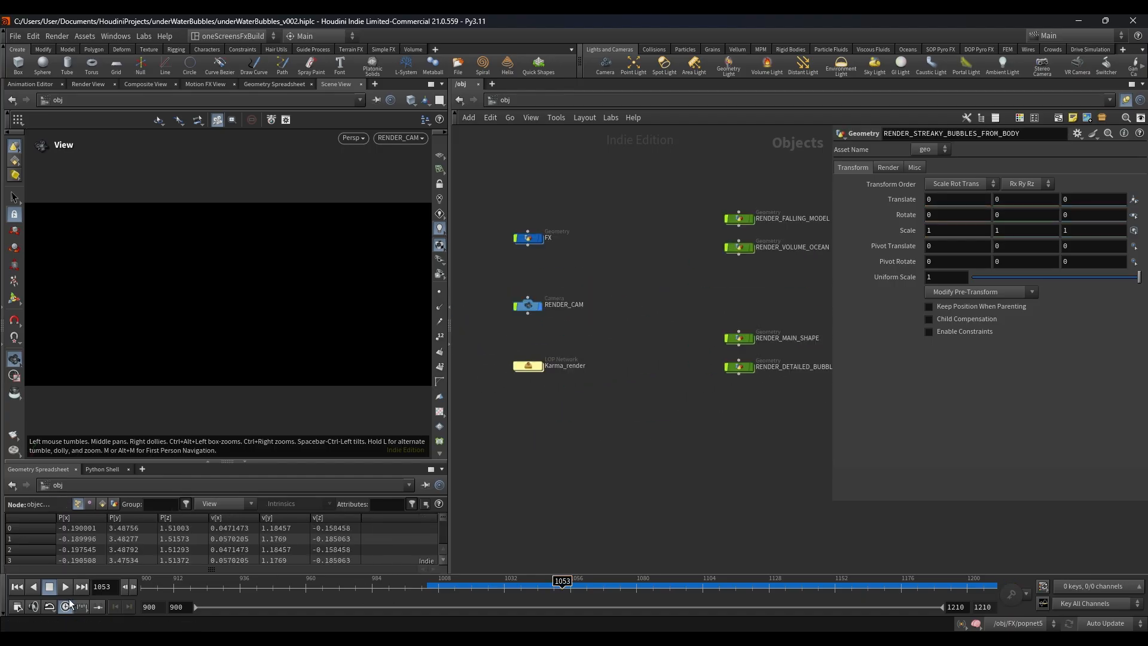
Step: Open the Karma_render network at frame 900 and display merge5 with the viewport's reference grid hidden
click(18, 589)
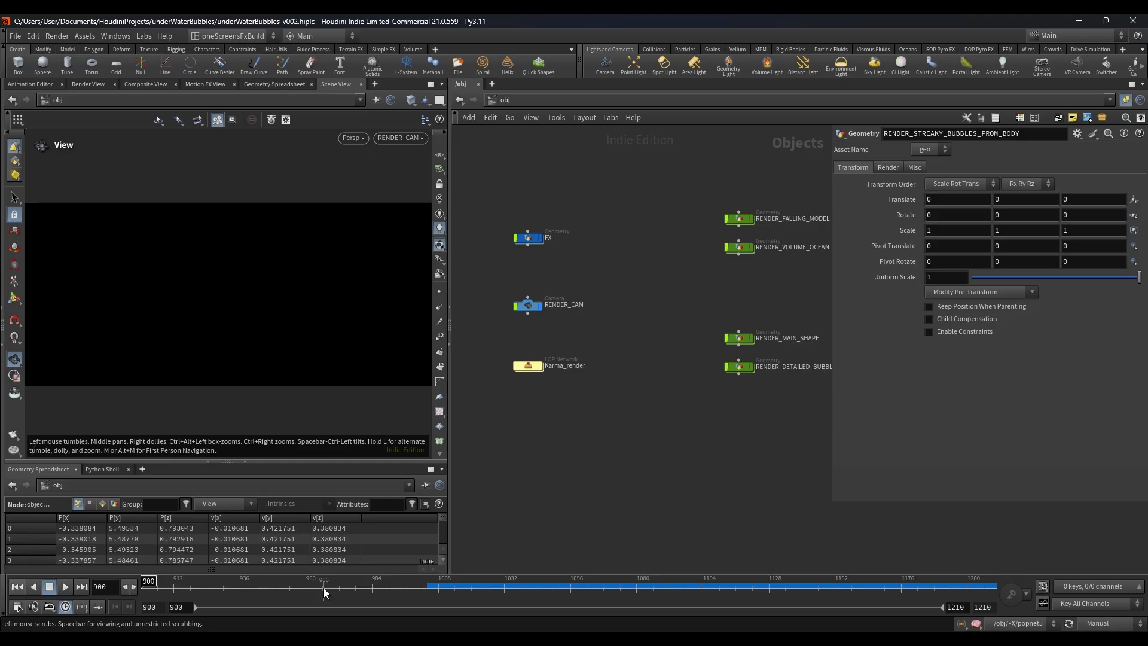
double_click(527, 367)
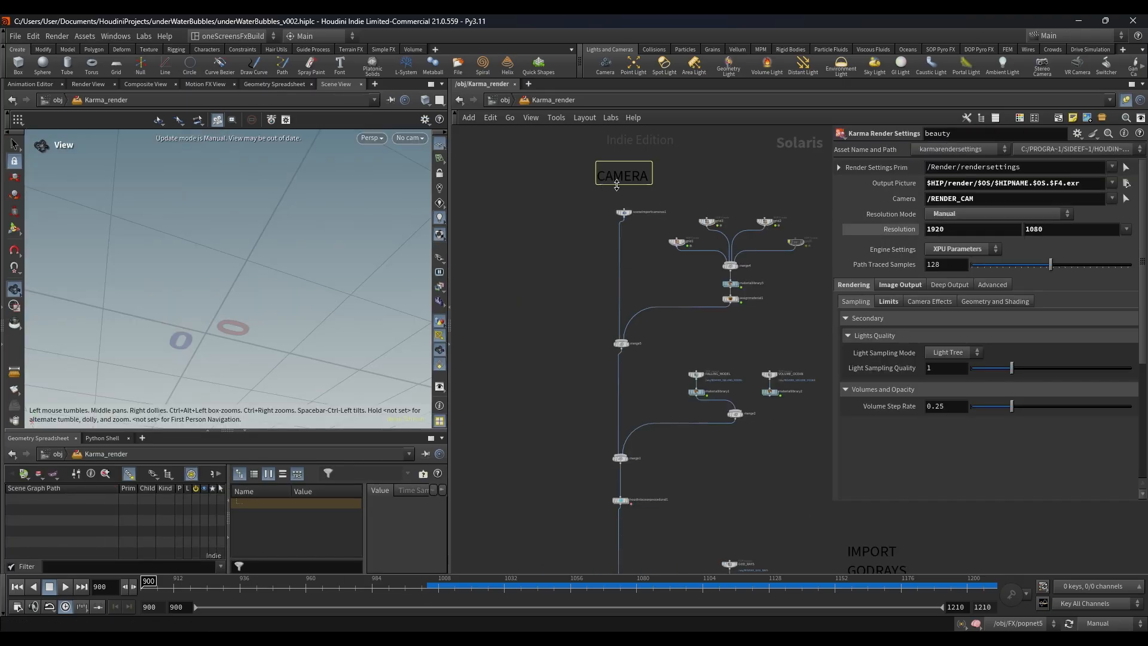
click(615, 453)
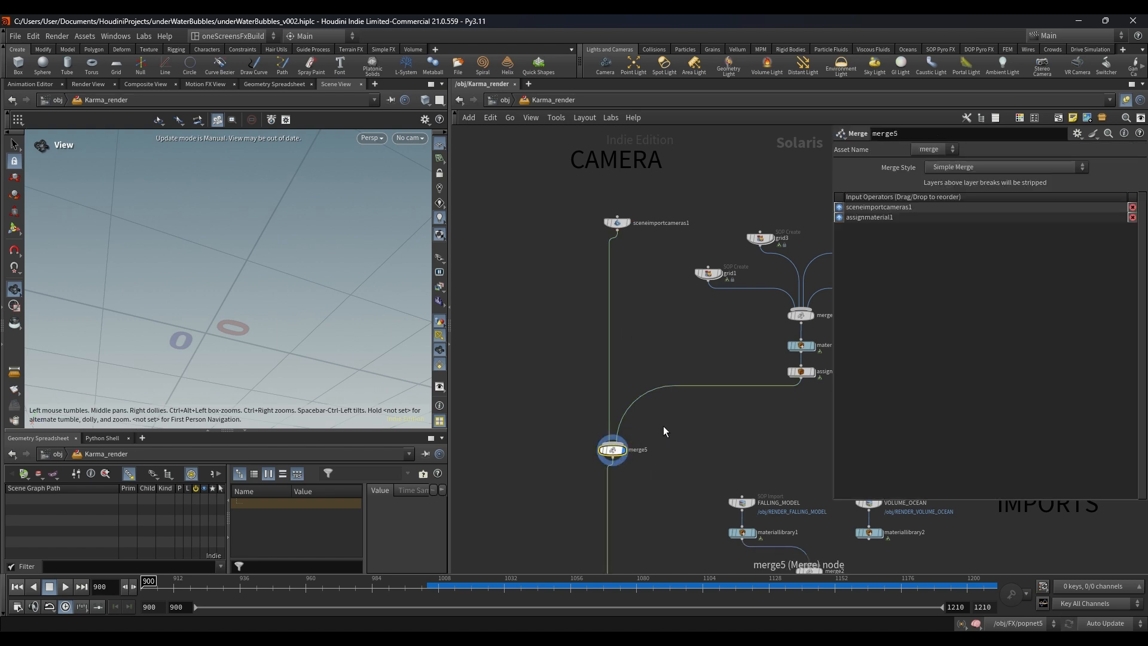
key(h)
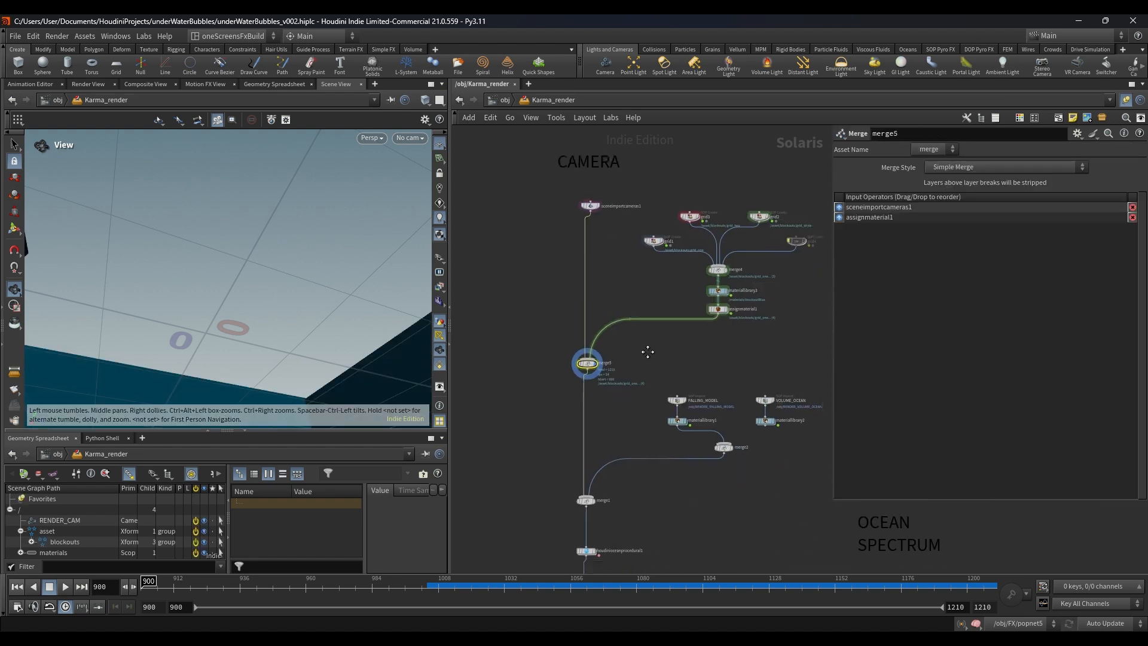
click(443, 147)
Step: Display merge1, which combines merge5 with the model imports, and move to frame 1035
scroll(625, 422, down, 5)
middle_drag(597, 442, 600, 286)
scroll(601, 284, up, 4)
scroll(617, 272, up, 3)
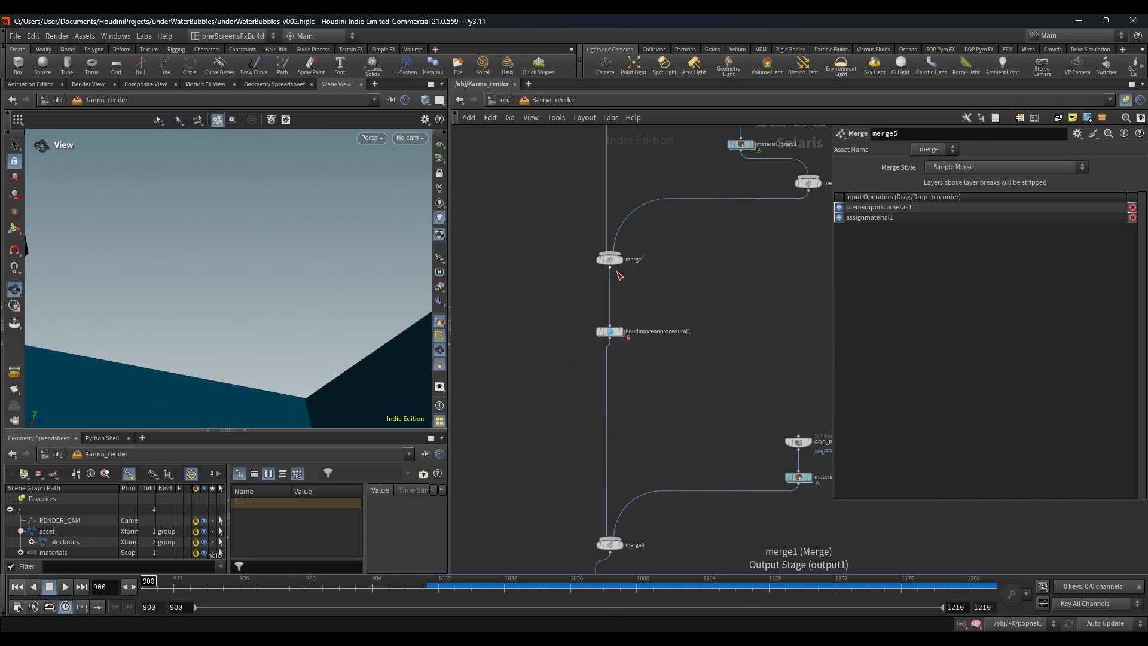
click(621, 260)
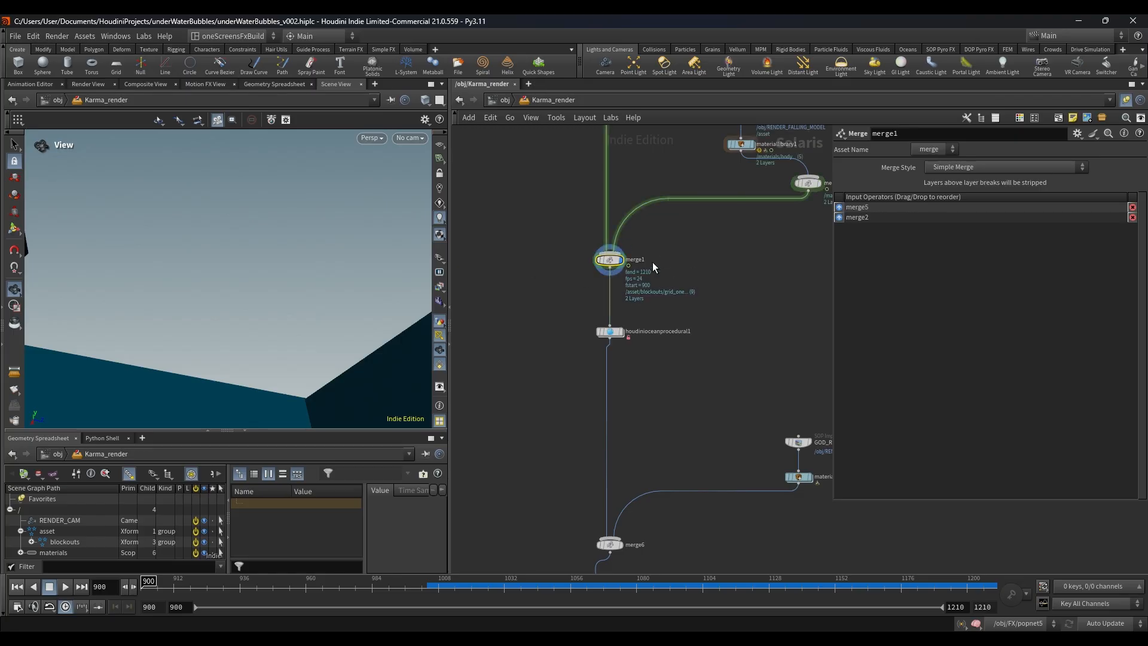
middle_drag(652, 263, 524, 372)
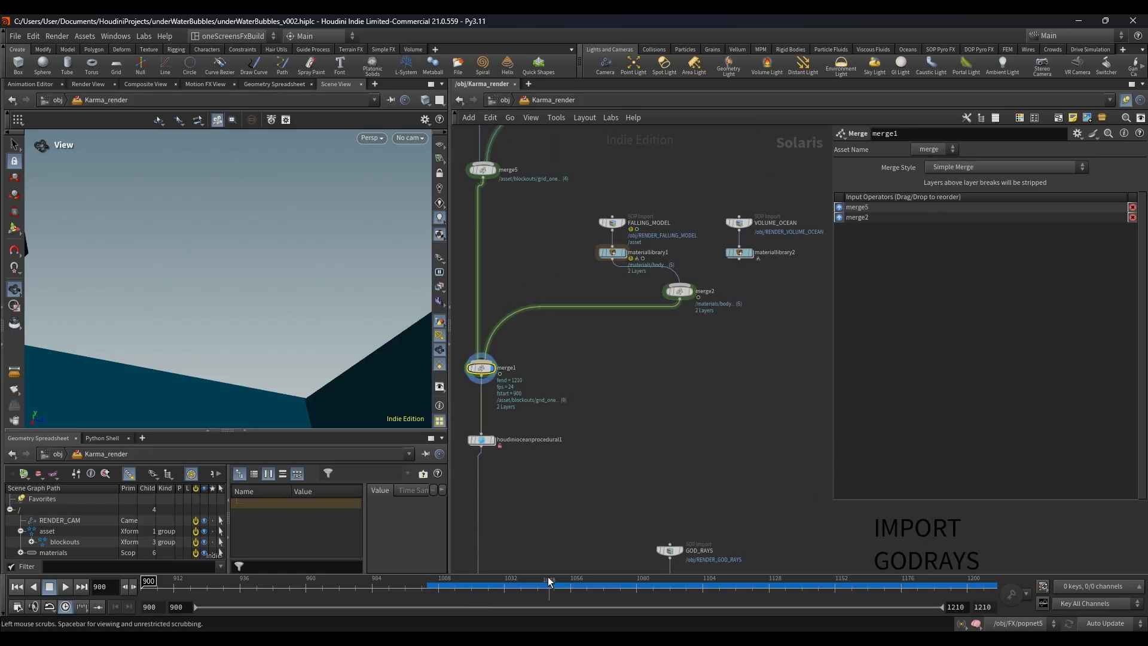
click(520, 583)
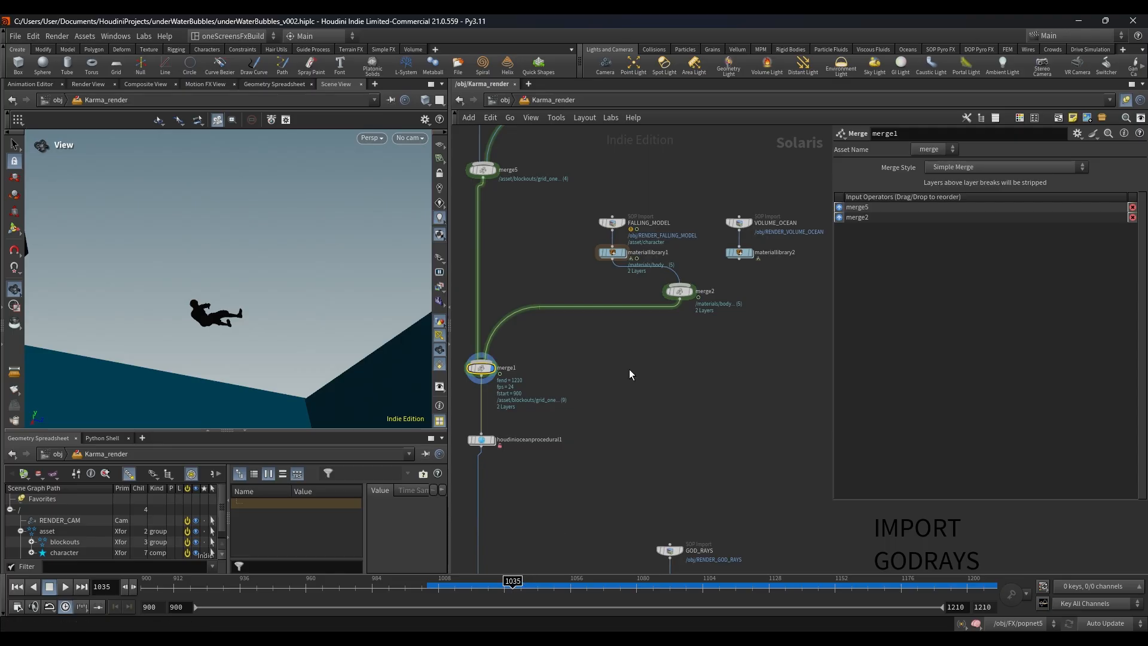
Step: Display merge6, which joins the ocean procedural with the god rays import
scroll(629, 371, down, 5)
middle_drag(629, 378, 629, 280)
scroll(579, 375, up, 4)
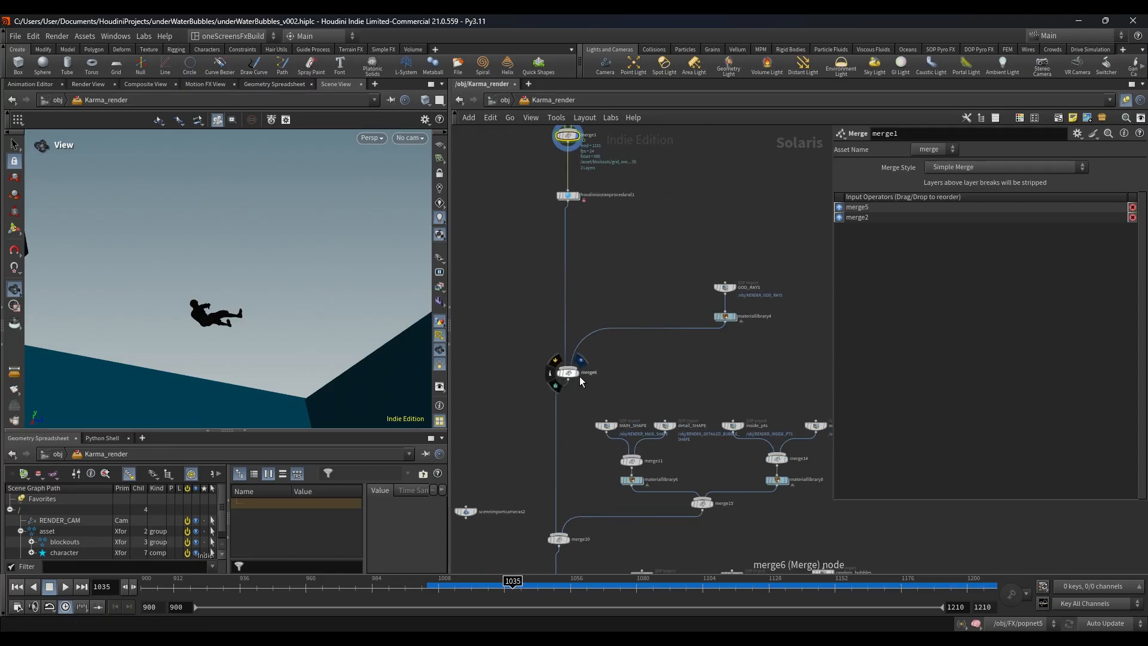
click(566, 374)
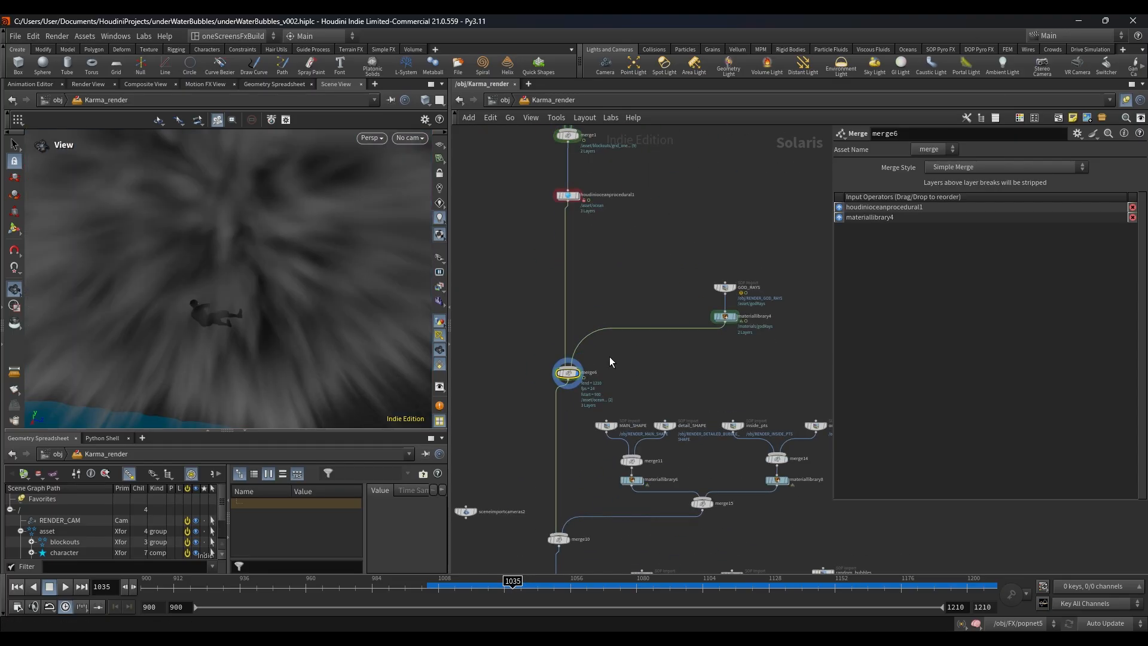
scroll(565, 362, down, 4)
middle_drag(619, 376, 618, 351)
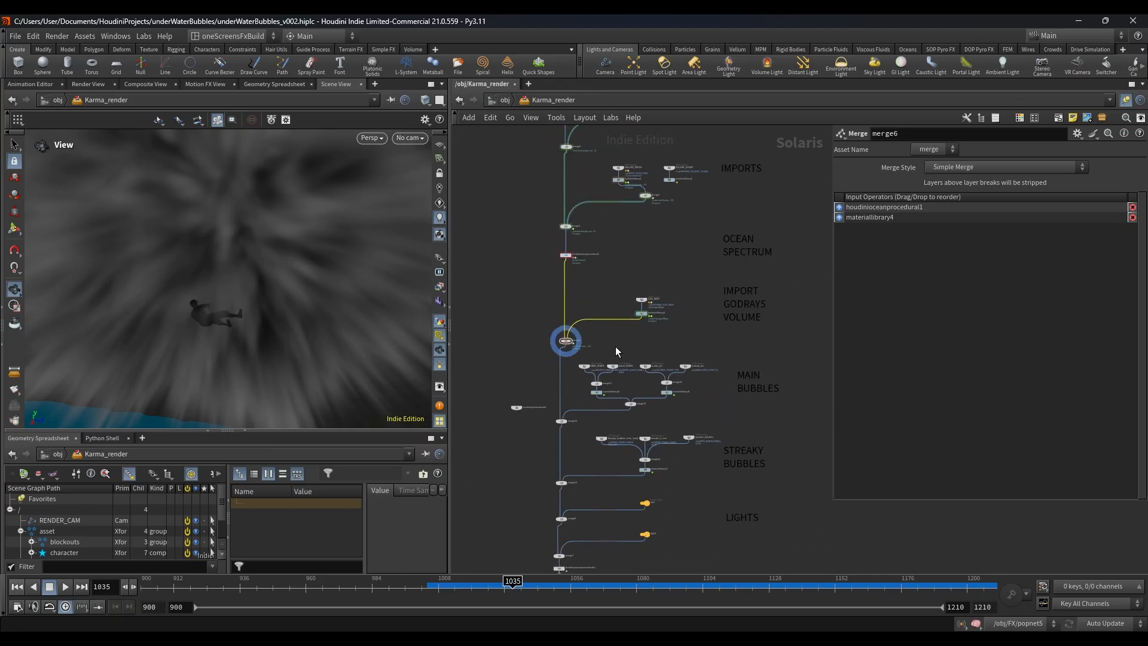
Step: Display houdinioceanprocedural1 and bring up its spectrum and geometry parameters
scroll(562, 225, up, 5)
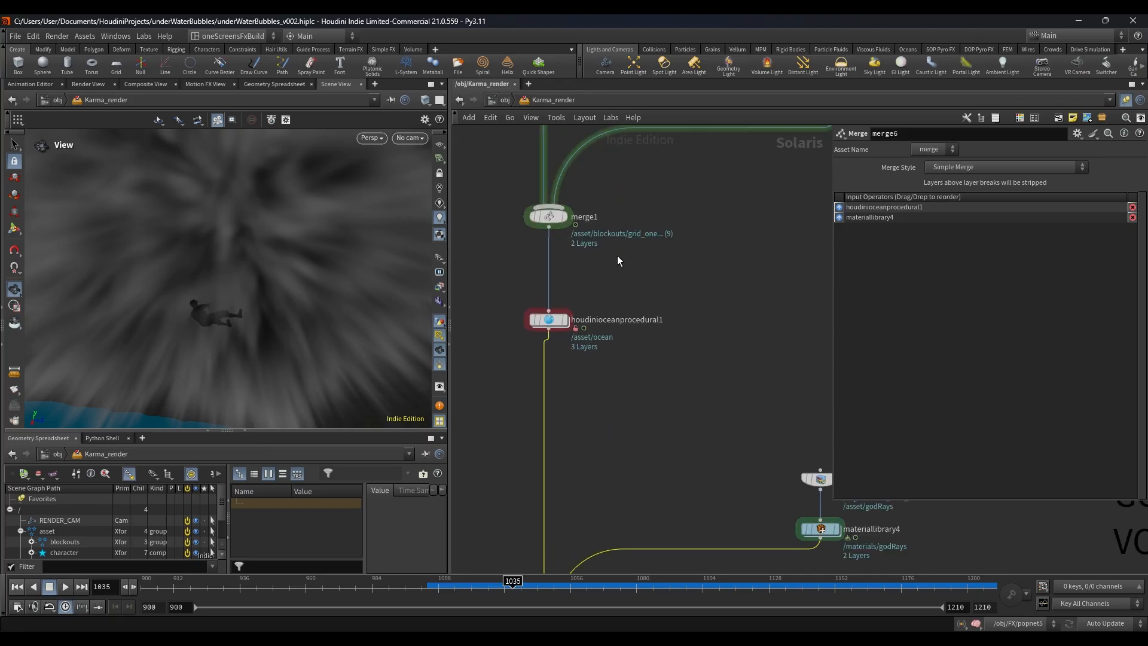
drag(587, 317, 562, 357)
middle_drag(616, 361, 590, 391)
click(539, 352)
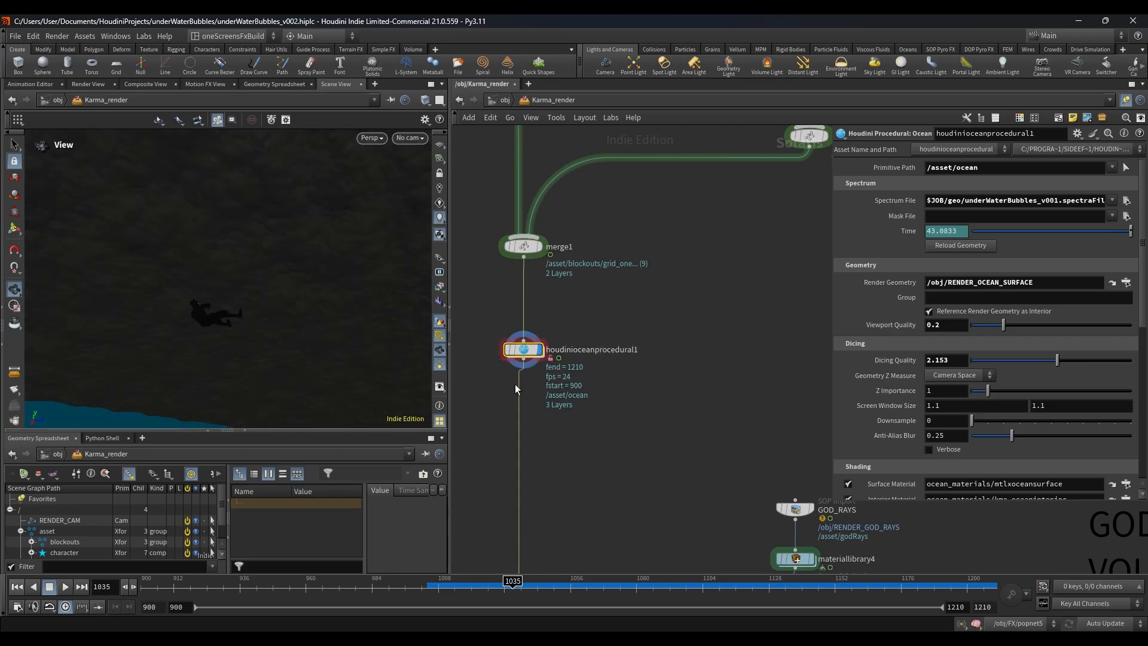
Step: Go inside houdinioceanprocedural1 and open its ocean_materials library
double_click(524, 349)
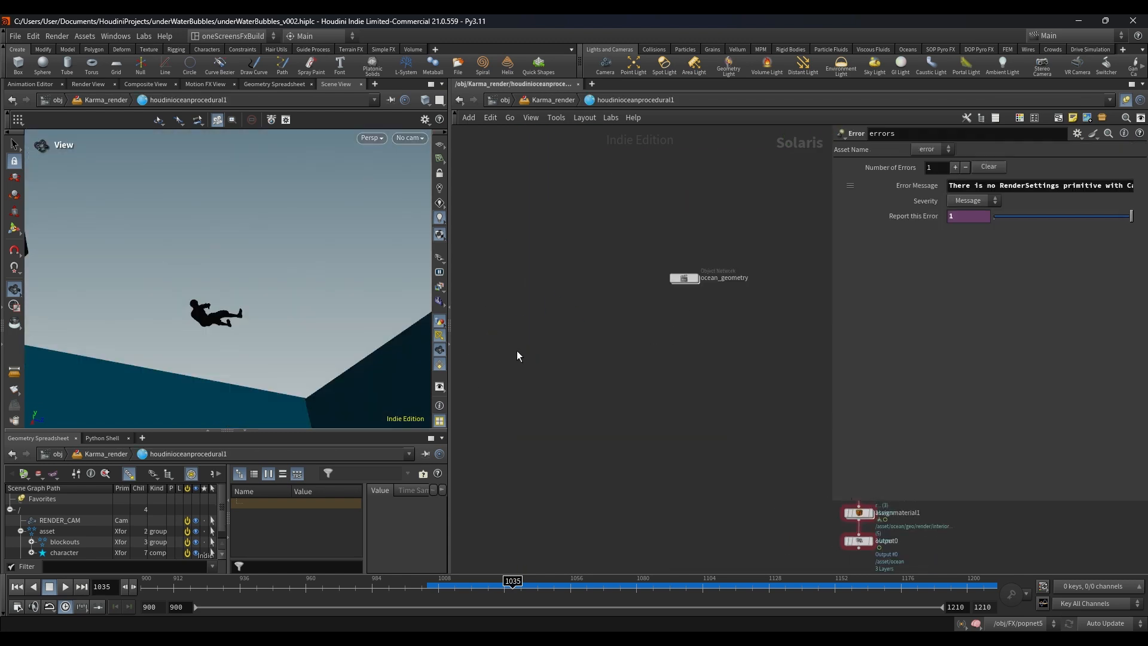
middle_drag(761, 461, 691, 289)
scroll(593, 313, up, 4)
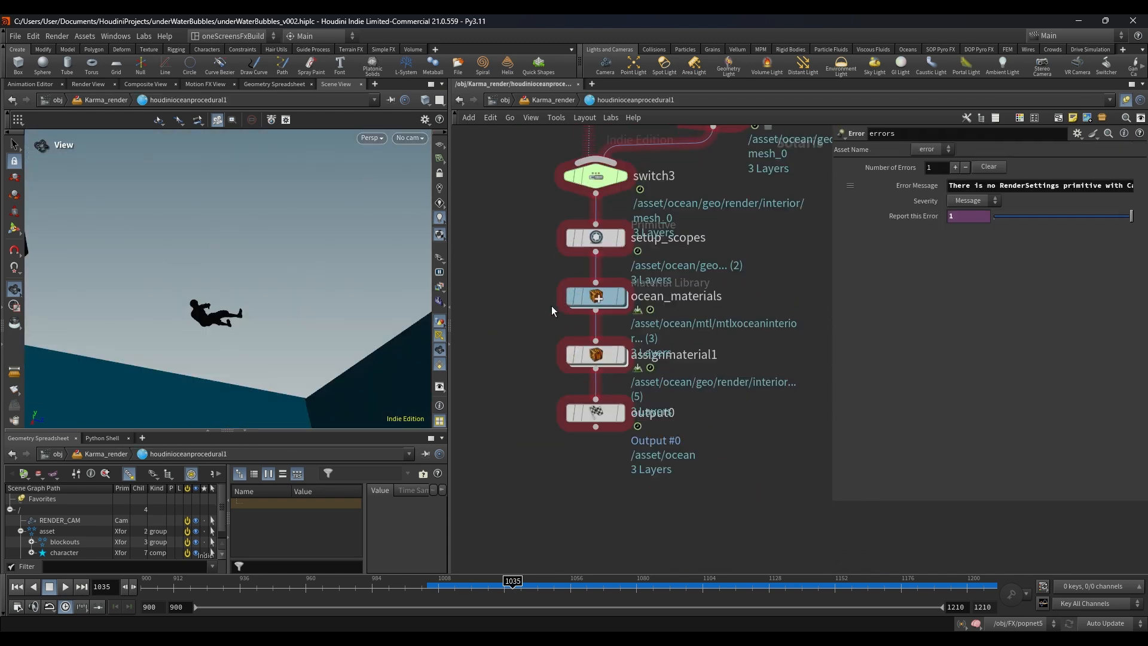
double_click(597, 299)
scroll(641, 305, down, 3)
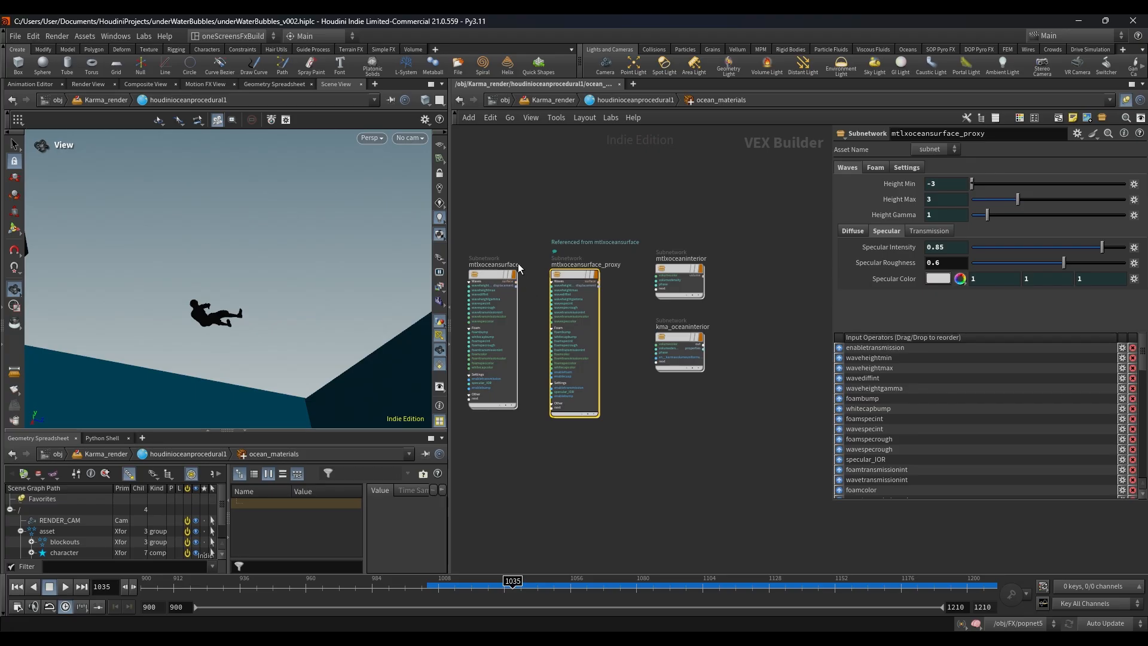
Step: Open the mtlxoceansurface shader, examine its node network, and return to the Karma_render level
click(495, 288)
double_click(495, 288)
scroll(617, 325, down, 4)
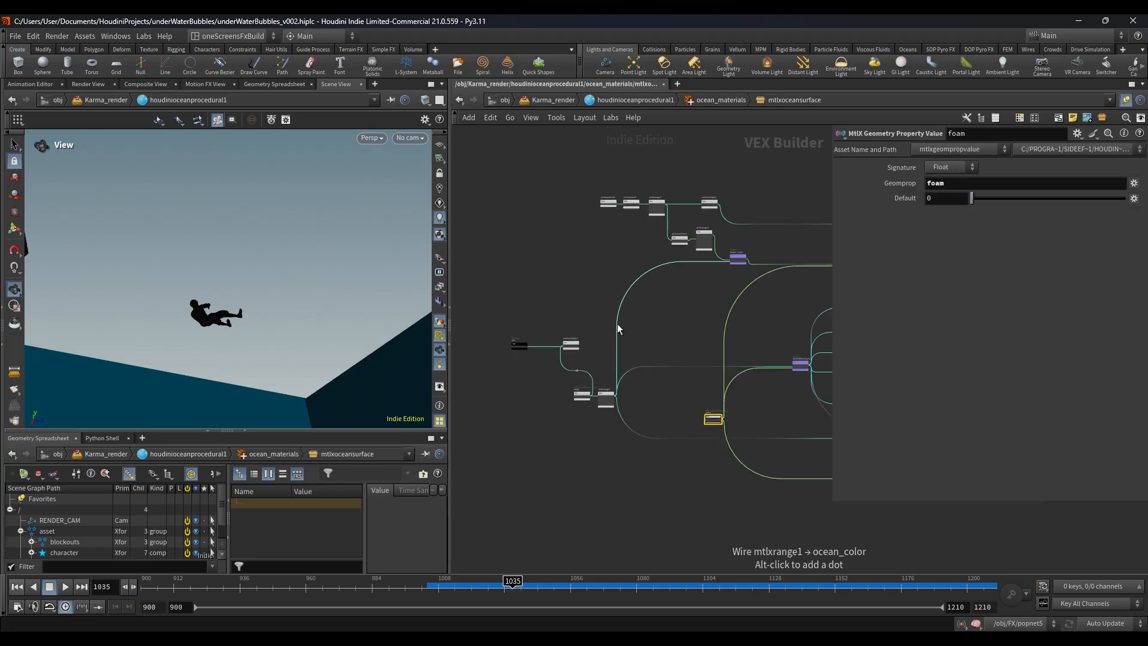
scroll(657, 318, down, 1)
middle_drag(509, 328, 693, 356)
scroll(547, 394, up, 4)
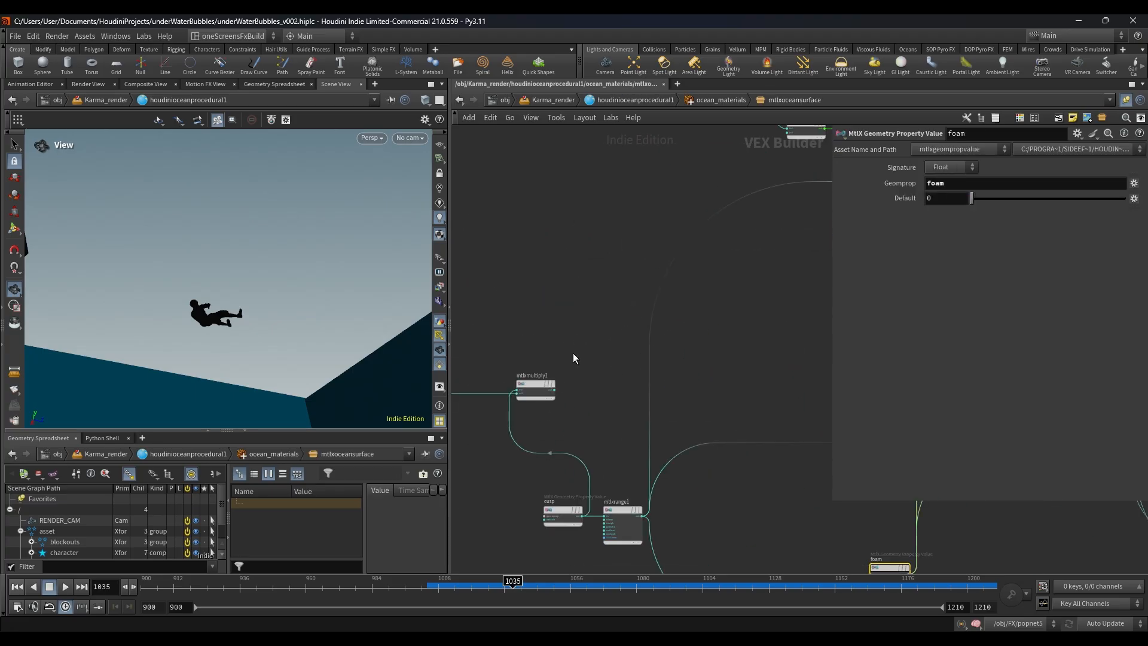
scroll(573, 354, down, 4)
click(648, 101)
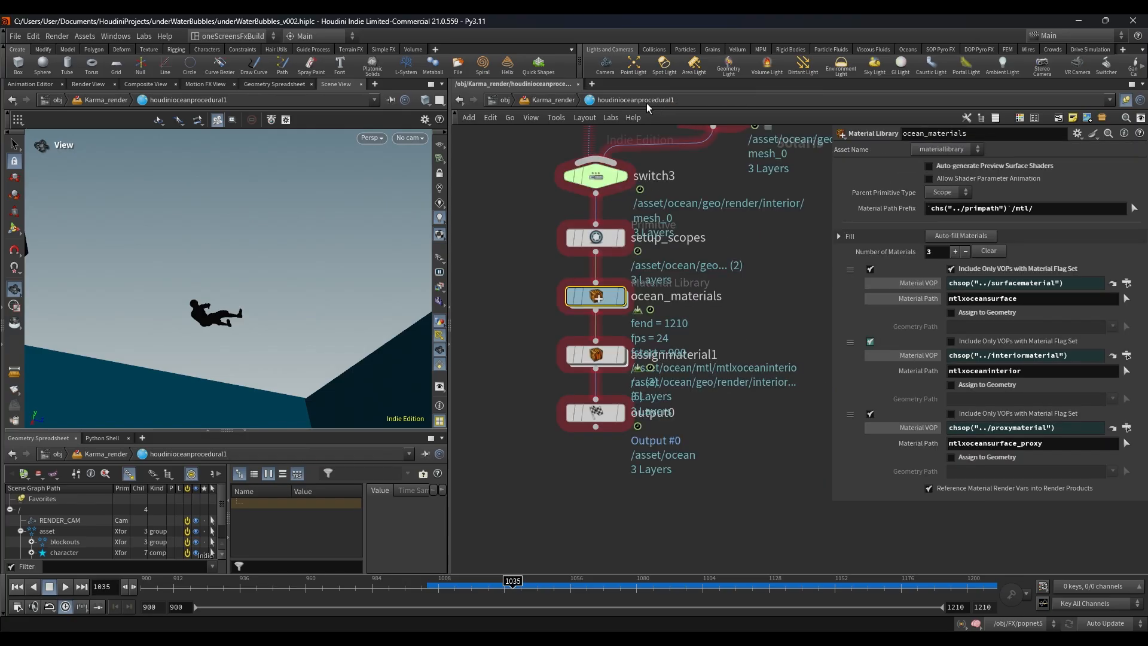
click(566, 101)
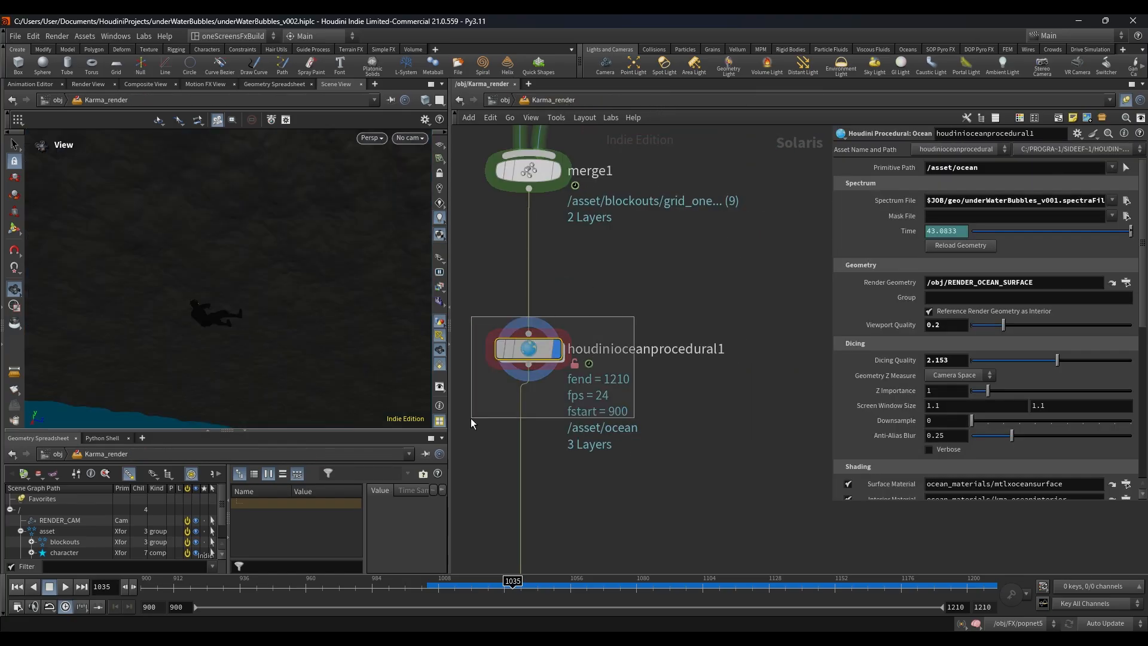
Step: Reopen the mtlxoceansurface shader in the ocean_materials library of houdinioceanprocedural1
double_click(526, 350)
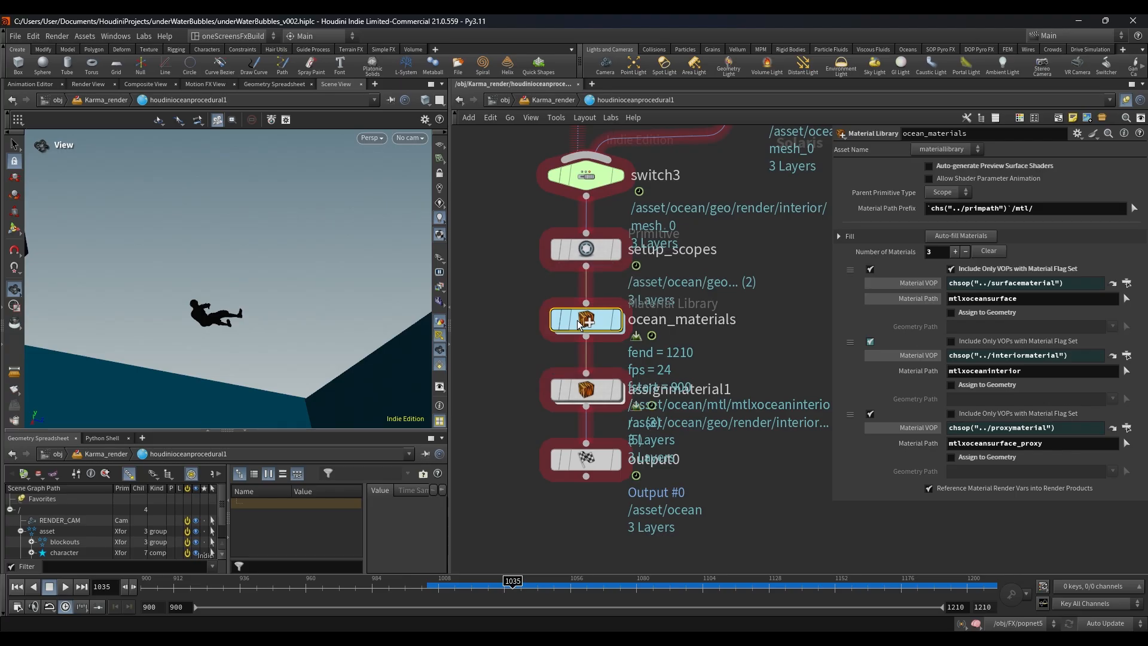
double_click(562, 322)
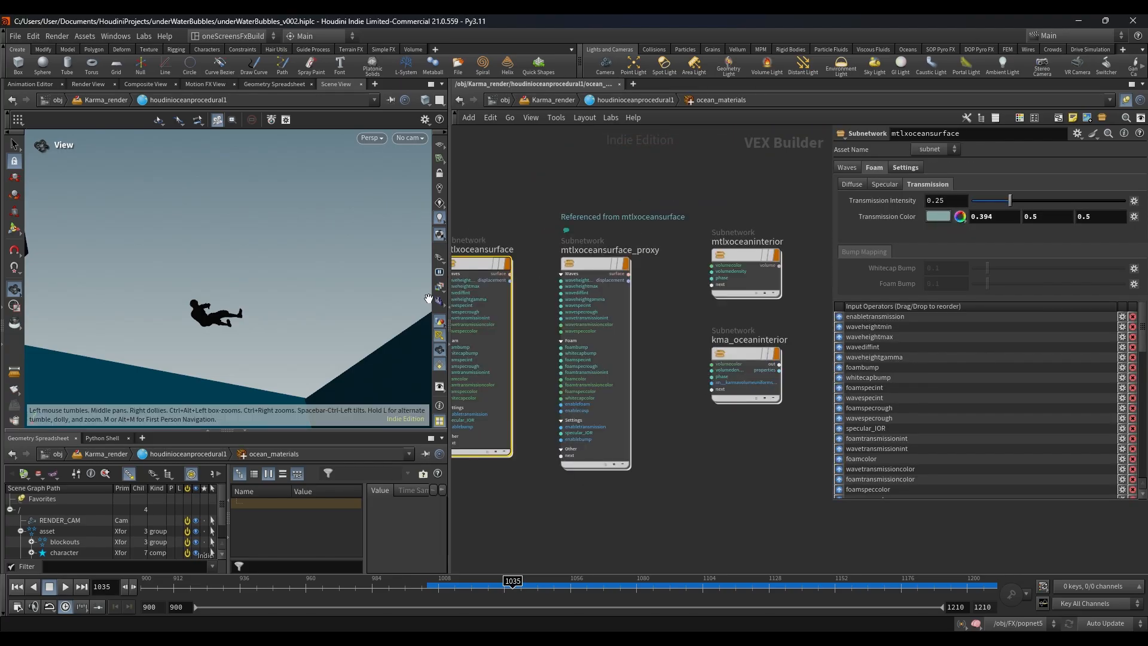
double_click(503, 269)
Step: Inspect the cusp geometry property node in the mtlxoceansurface network and shrink the parameter overlay
middle_drag(721, 328, 464, 351)
scroll(692, 267, up, 1)
scroll(654, 288, up, 1)
middle_drag(654, 288, 919, 221)
scroll(635, 297, down, 2)
scroll(605, 346, up, 4)
middle_drag(605, 345, 795, 305)
scroll(639, 370, up, 4)
middle_drag(728, 369, 660, 459)
drag(834, 501, 917, 324)
drag(600, 451, 726, 523)
scroll(631, 488, down, 2)
scroll(632, 493, down, 1)
middle_drag(632, 492, 679, 451)
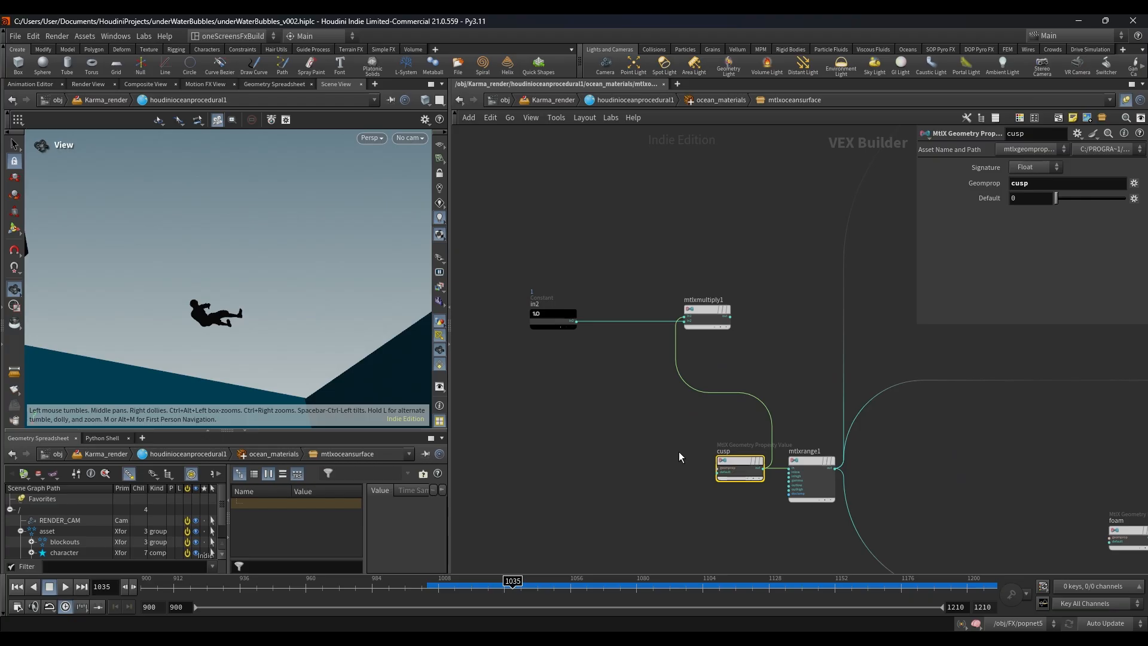
Step: Inspect the mtlxrange1 node's range parameters and its connections through the ocean surface shader
scroll(777, 387, down, 2)
middle_drag(789, 388, 585, 499)
click(604, 501)
scroll(687, 417, down, 1)
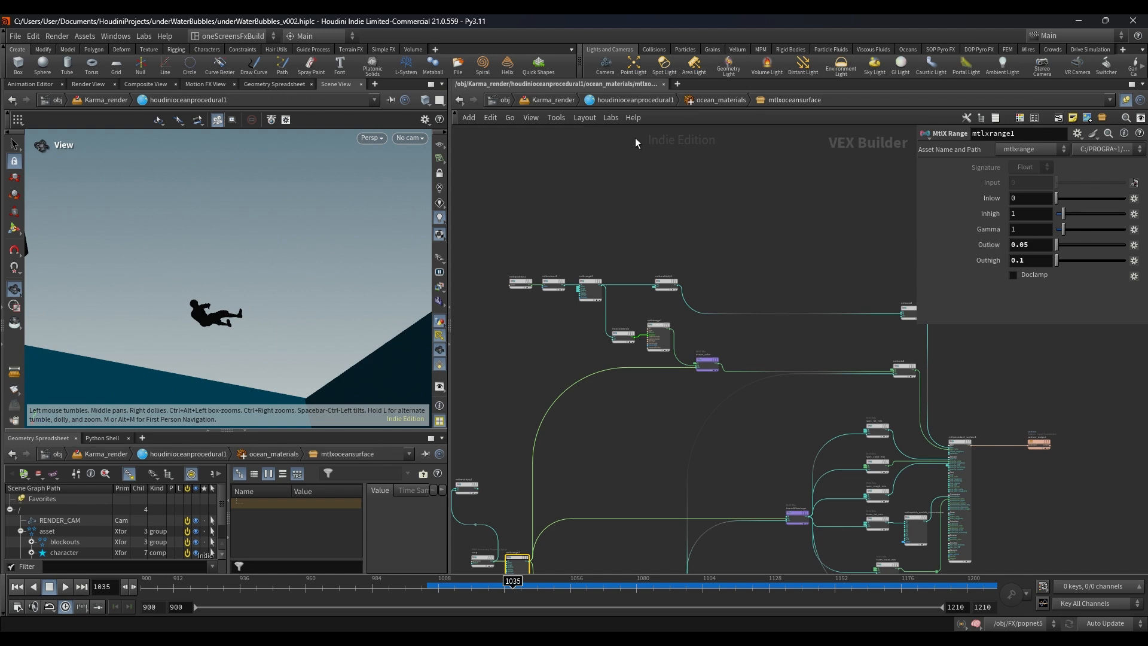
Step: Return to the Karma_render network and display merge6 with the god rays
click(629, 100)
click(571, 100)
scroll(640, 389, down, 3)
scroll(640, 388, down, 3)
middle_drag(653, 393, 653, 222)
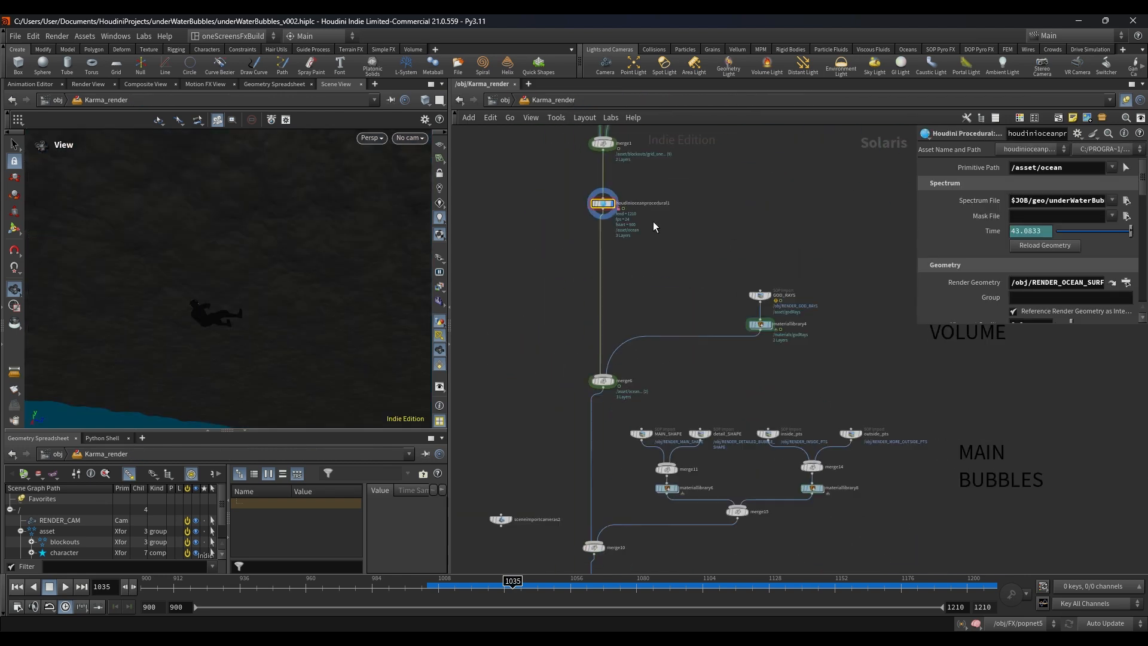
middle_drag(654, 294, 645, 220)
scroll(576, 316, up, 3)
click(621, 302)
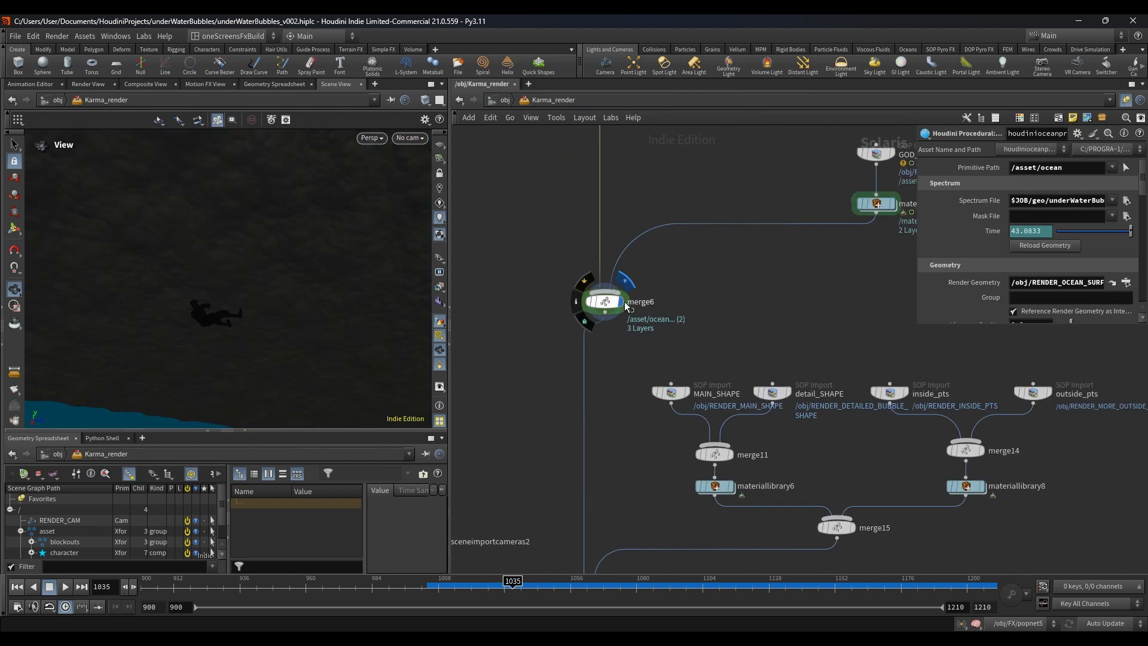
Step: Display merge10, which adds the main bubbles from merge15 to the scene
scroll(720, 299, down, 3)
middle_drag(766, 275, 592, 295)
scroll(702, 260, up, 2)
scroll(759, 303, down, 1)
middle_drag(500, 408, 698, 318)
scroll(697, 322, up, 3)
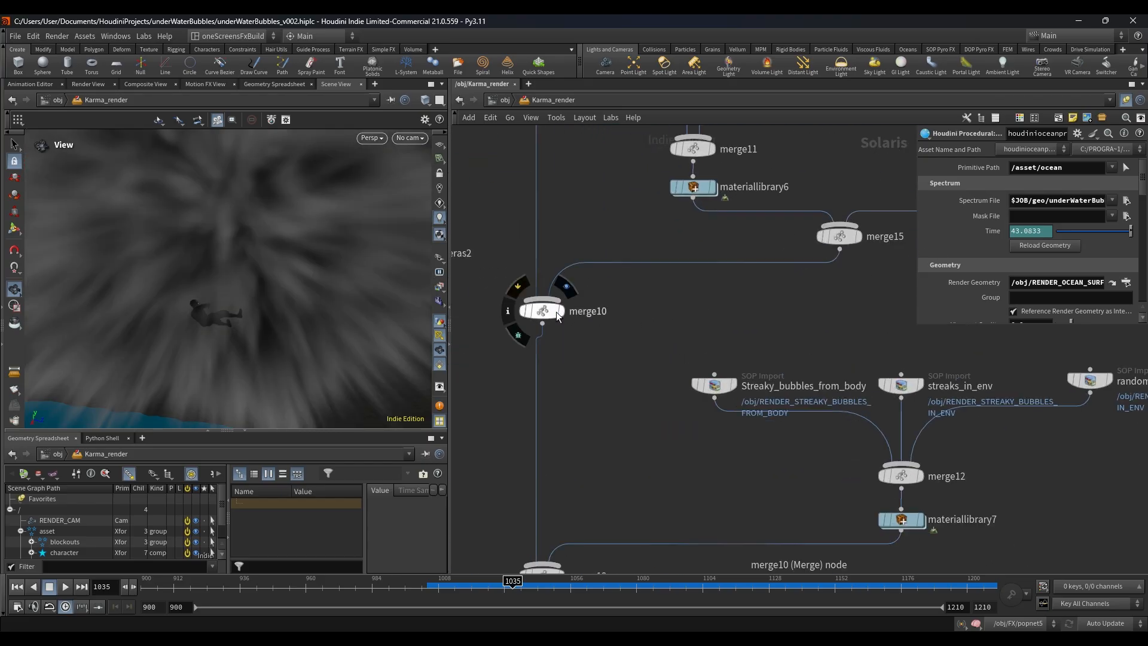
click(550, 311)
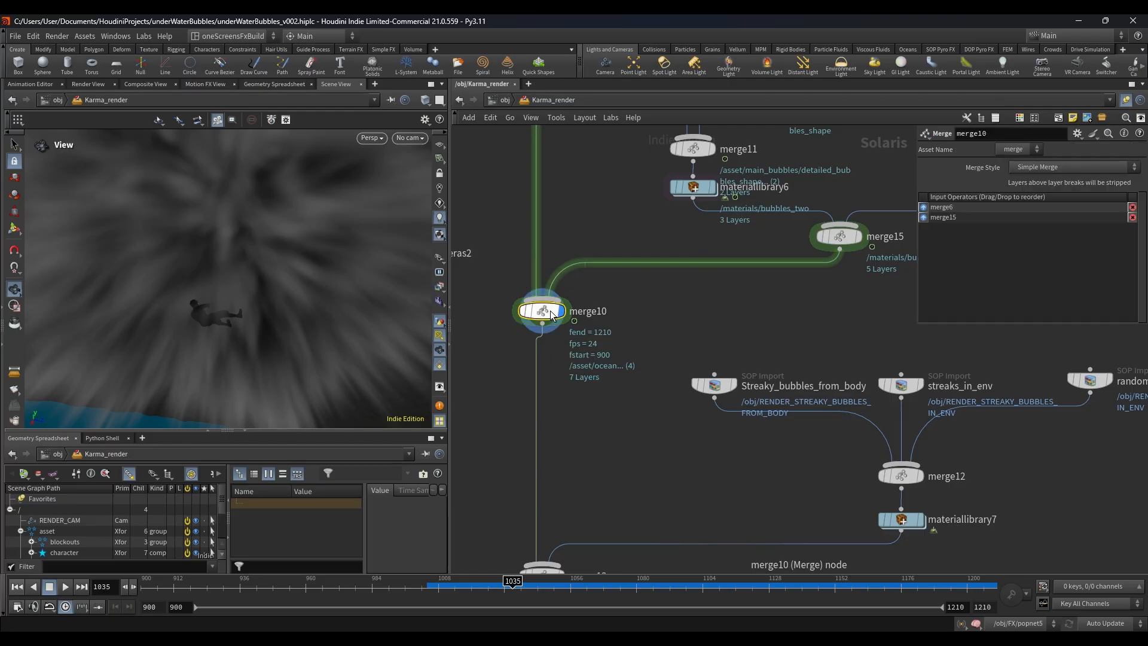
Step: Display merge13, which adds the streaky bubbles from materiallibrary7
scroll(561, 345, down, 3)
middle_drag(583, 428, 597, 278)
scroll(592, 288, down, 2)
scroll(547, 323, up, 3)
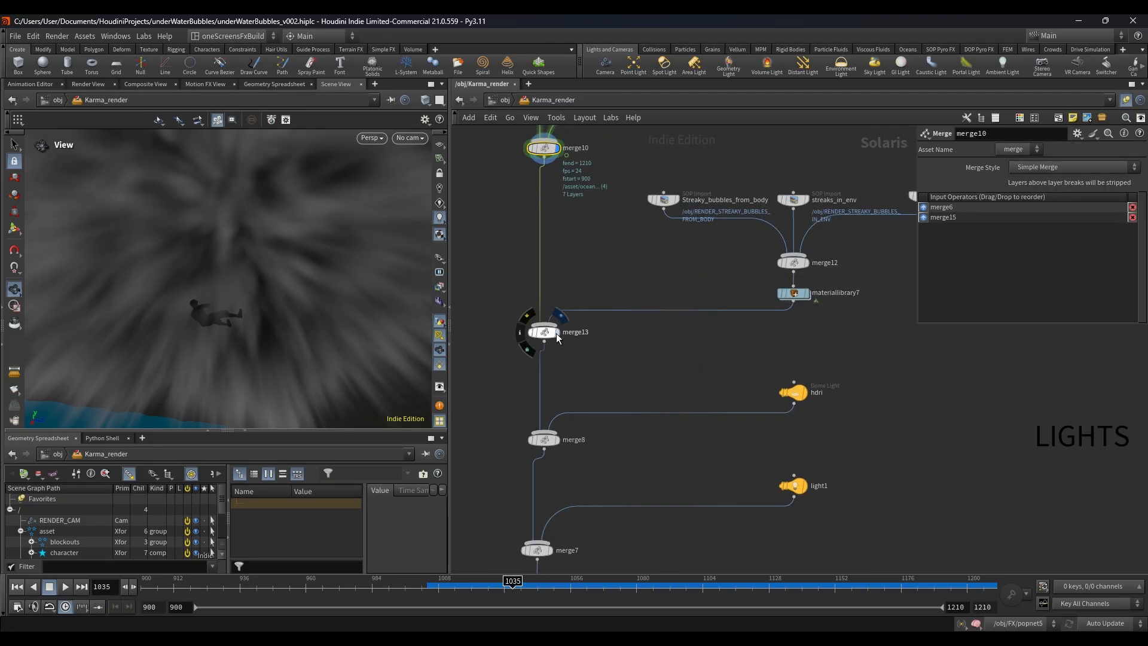
click(544, 328)
Step: Select merge7, where light1 joins the chain, and display houdinipreviewprocedurals1 below it
scroll(667, 350, down, 3)
middle_drag(667, 350, 644, 246)
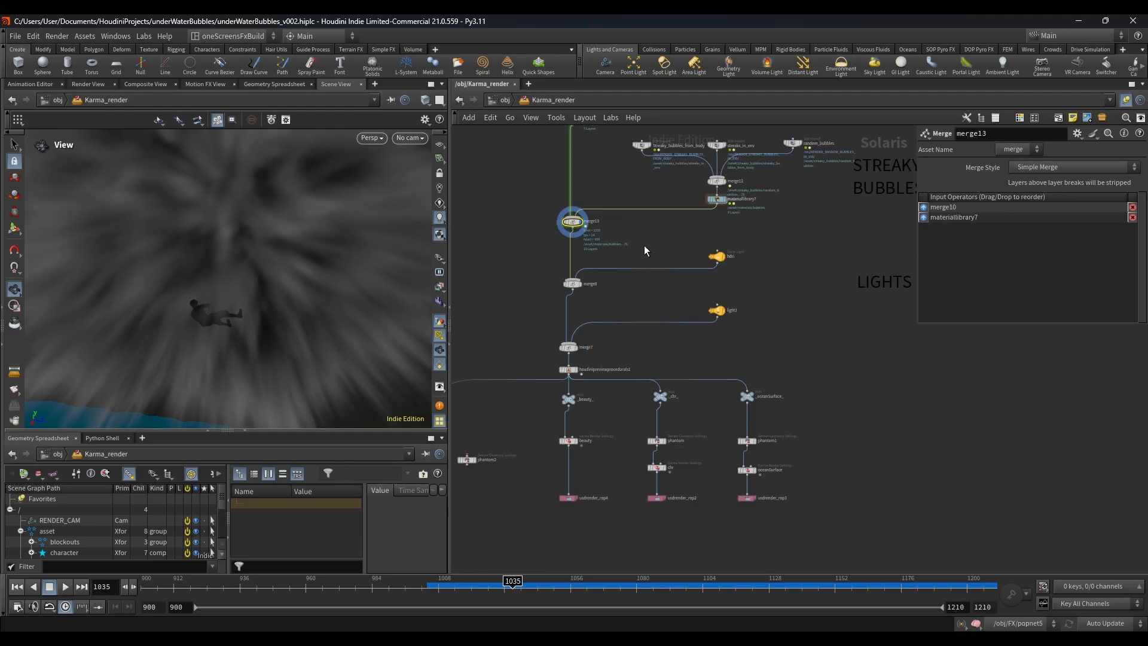
scroll(574, 375, up, 3)
click(571, 347)
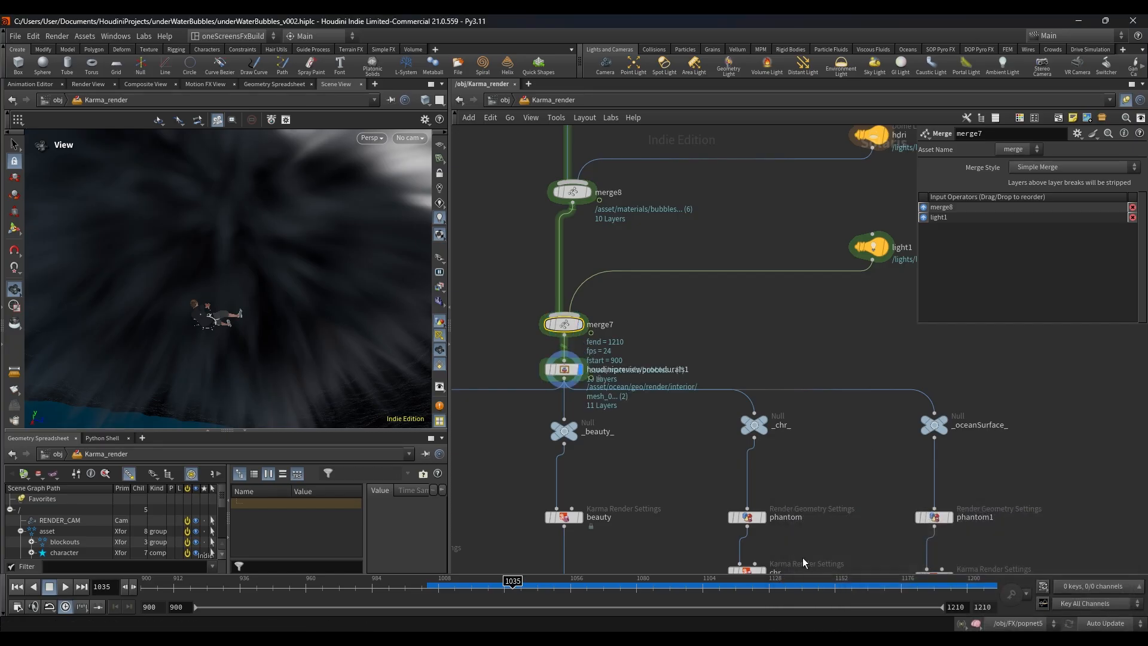
click(577, 375)
scroll(579, 377, down, 3)
middle_drag(579, 377, 605, 322)
scroll(583, 427, up, 4)
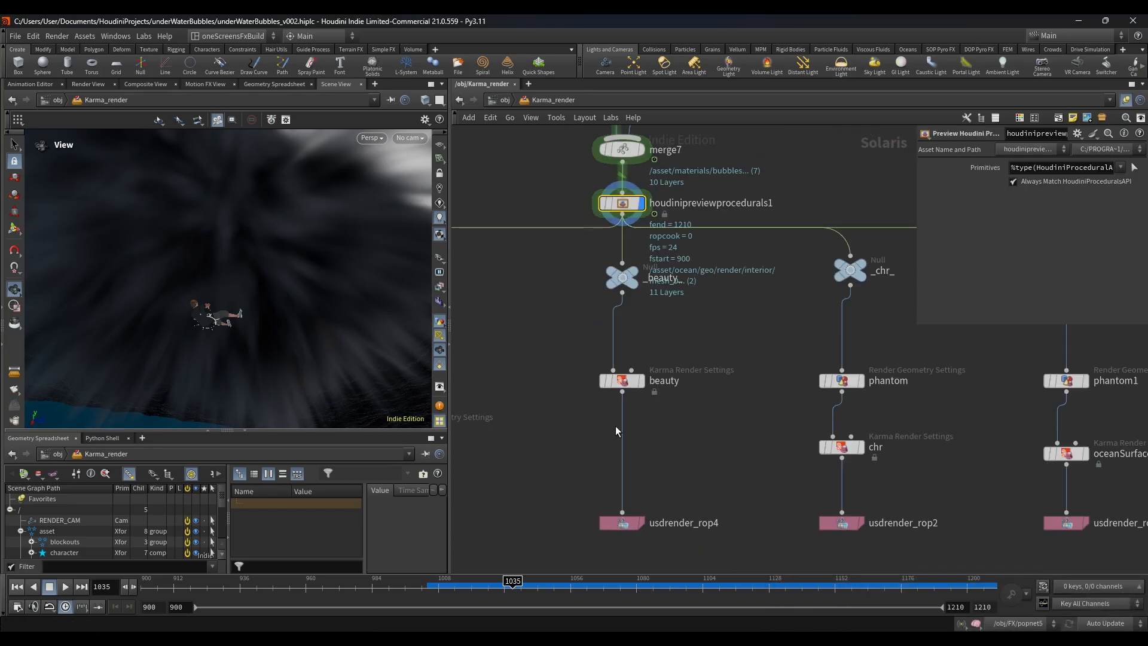
Step: Display the beauty render settings node and switch the viewport renderer to Karma XPU
click(642, 382)
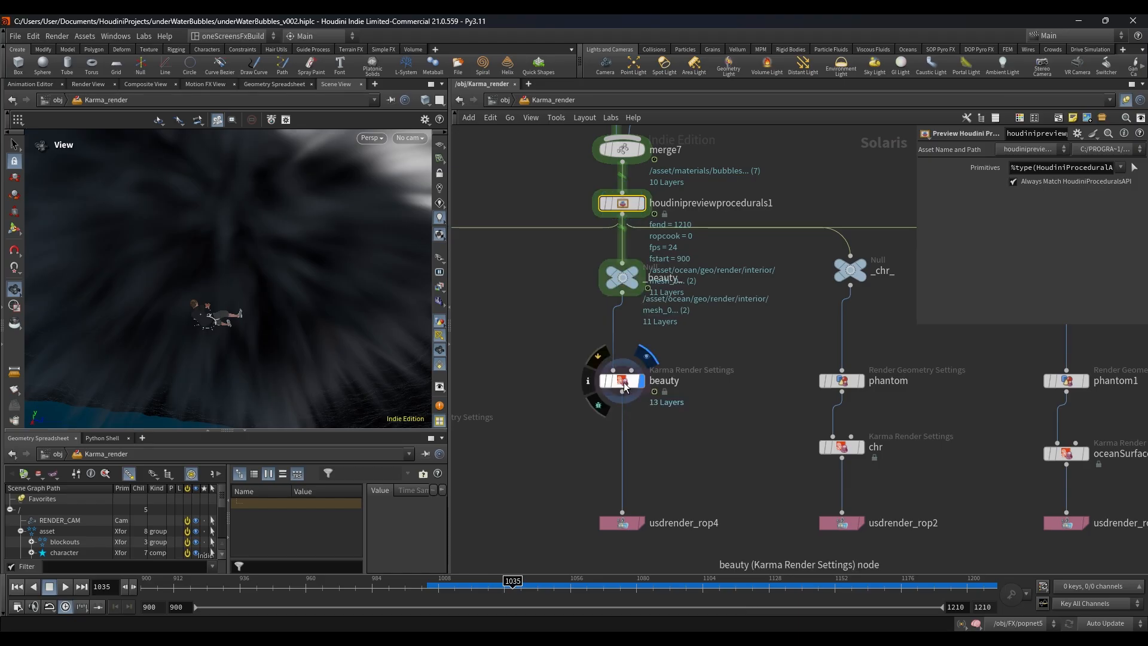
click(624, 384)
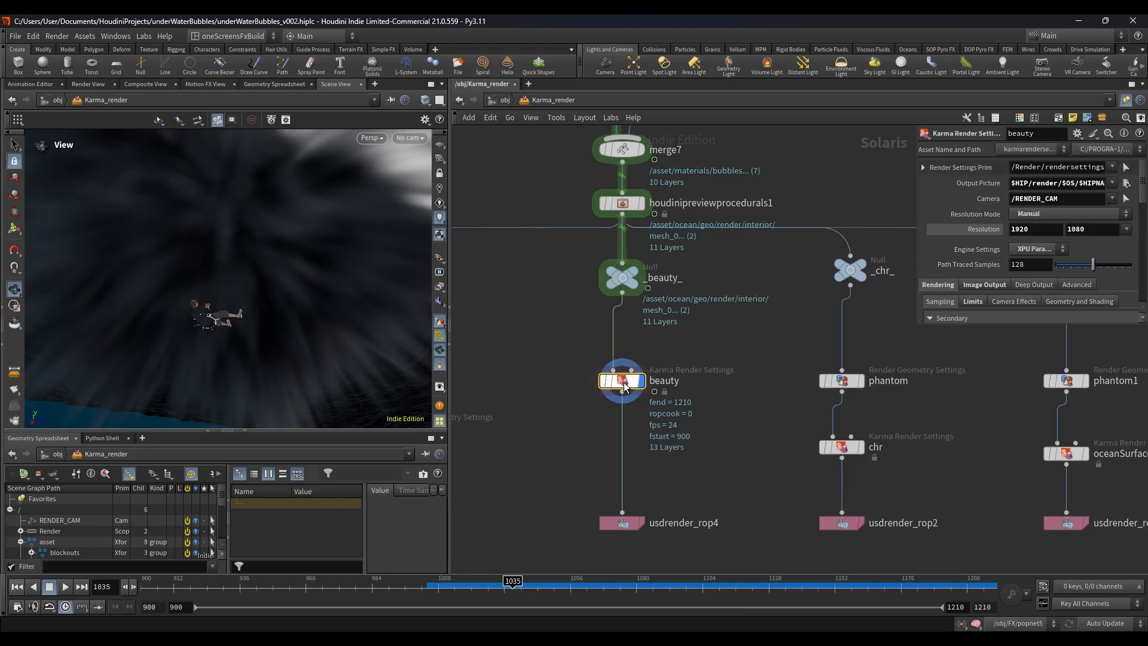
click(375, 144)
click(417, 208)
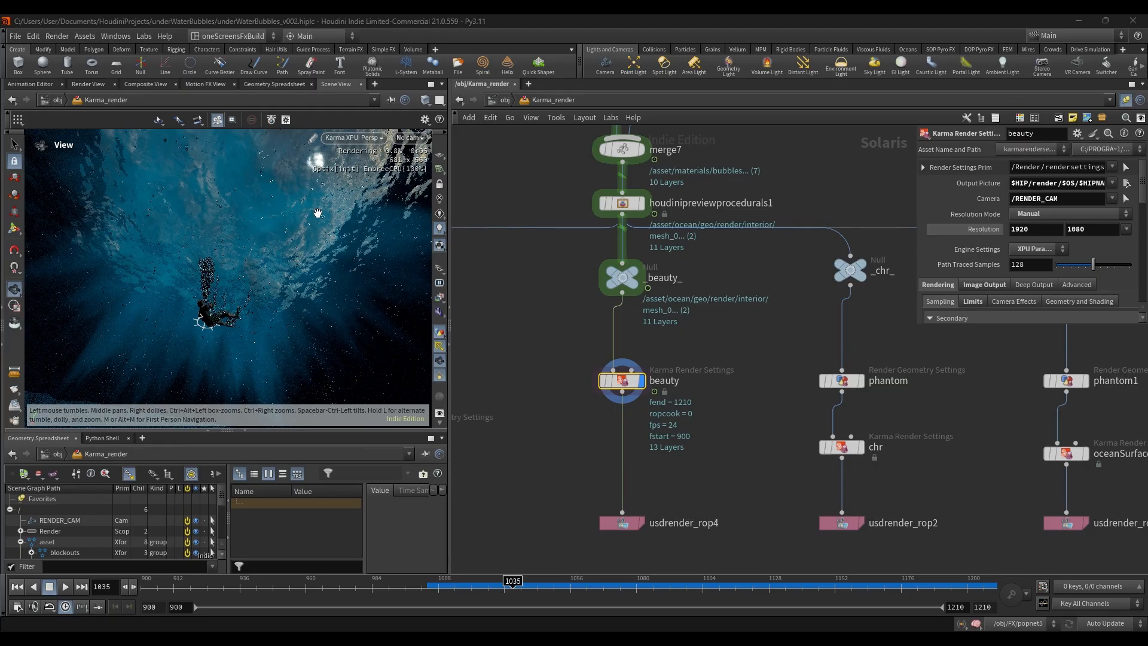
Step: Go up to the object level, view all the objects, and resize the parameter overlay
click(505, 100)
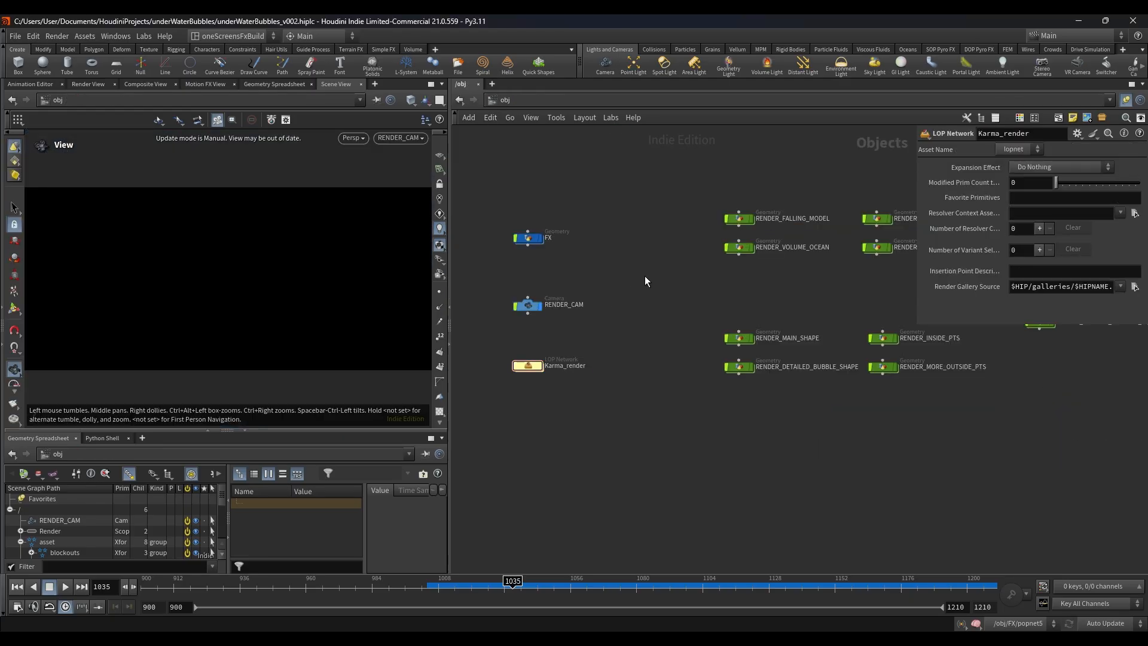
scroll(644, 275, down, 6)
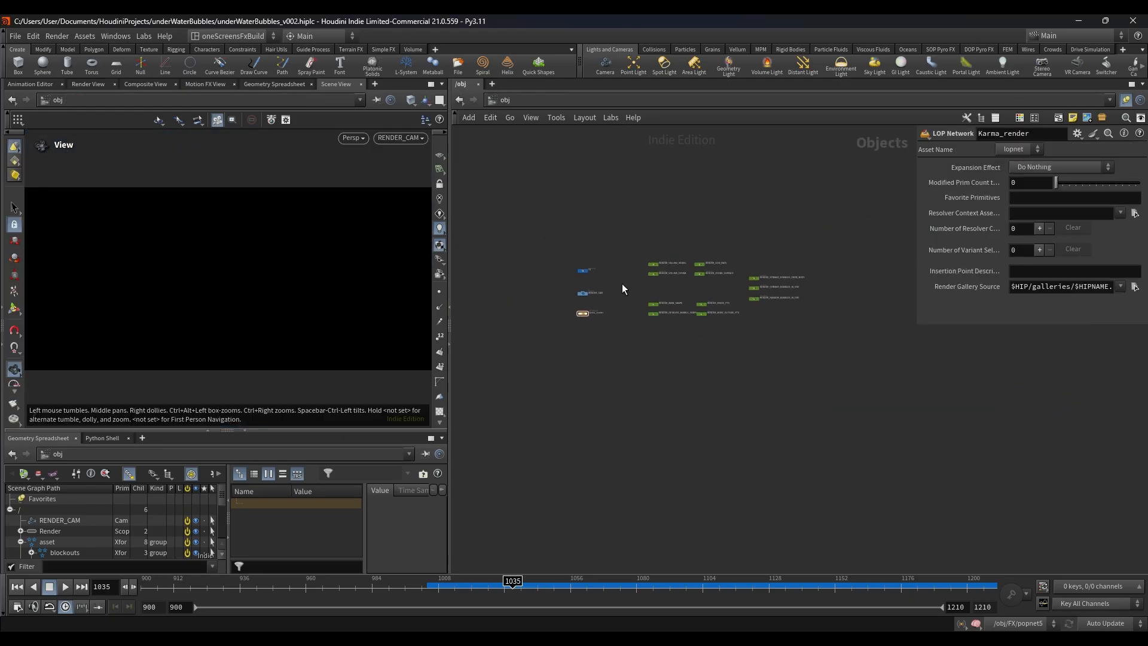
scroll(670, 455, up, 4)
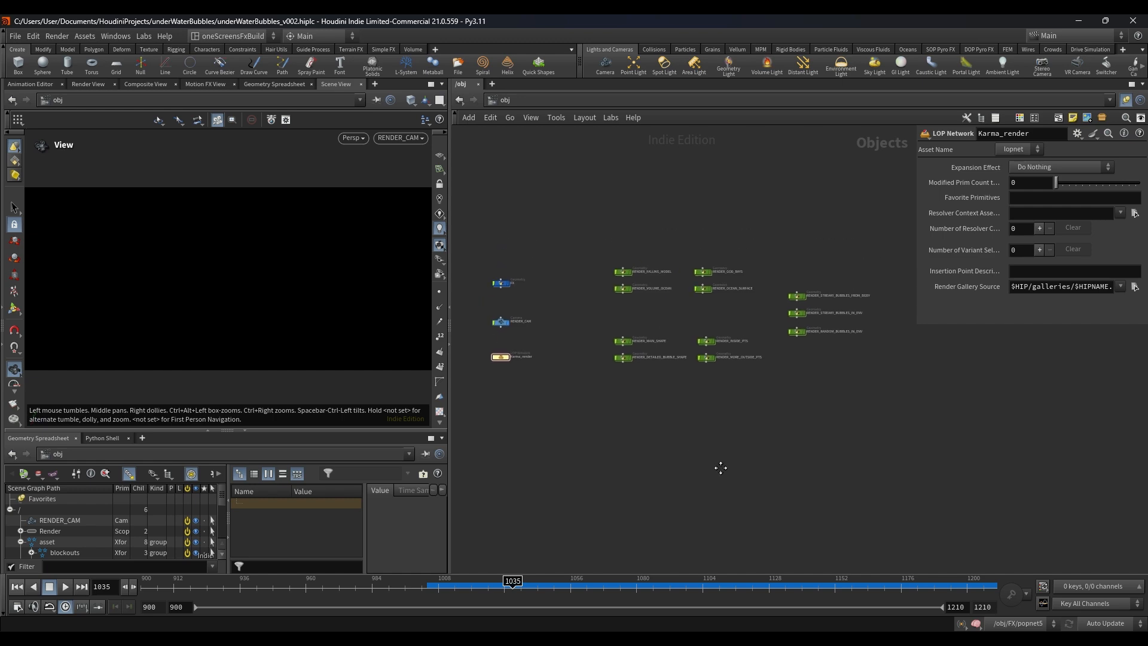
drag(916, 324, 914, 204)
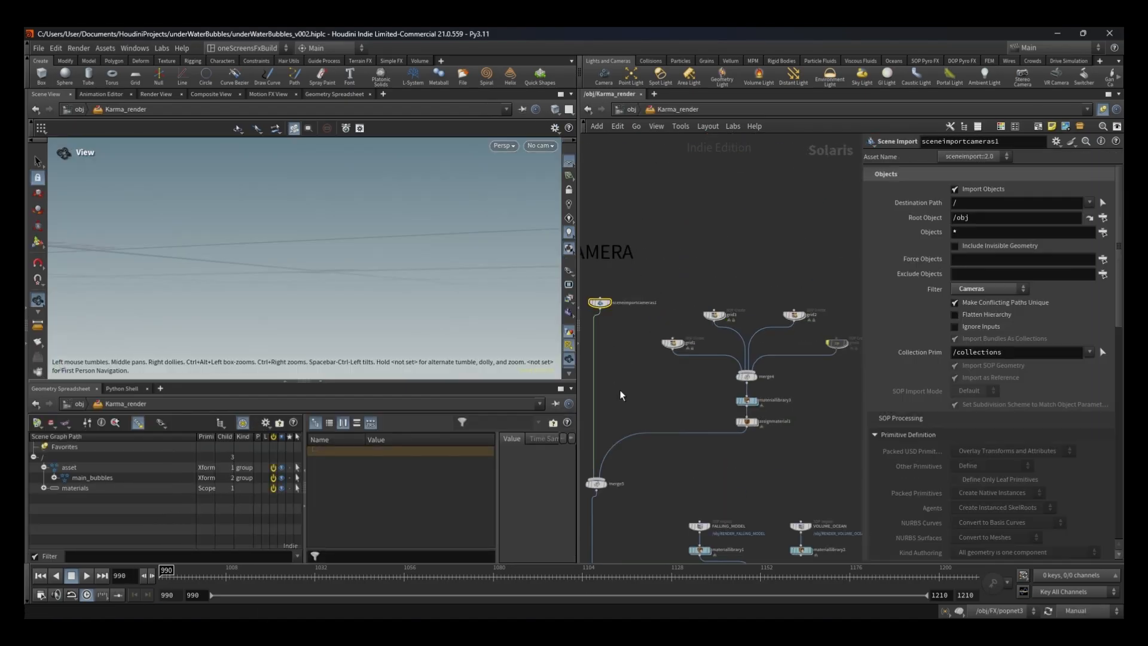
Step: Set the viewport to look through RENDER_CAM with merge5 displayed in Karma_render
click(540, 145)
click(547, 213)
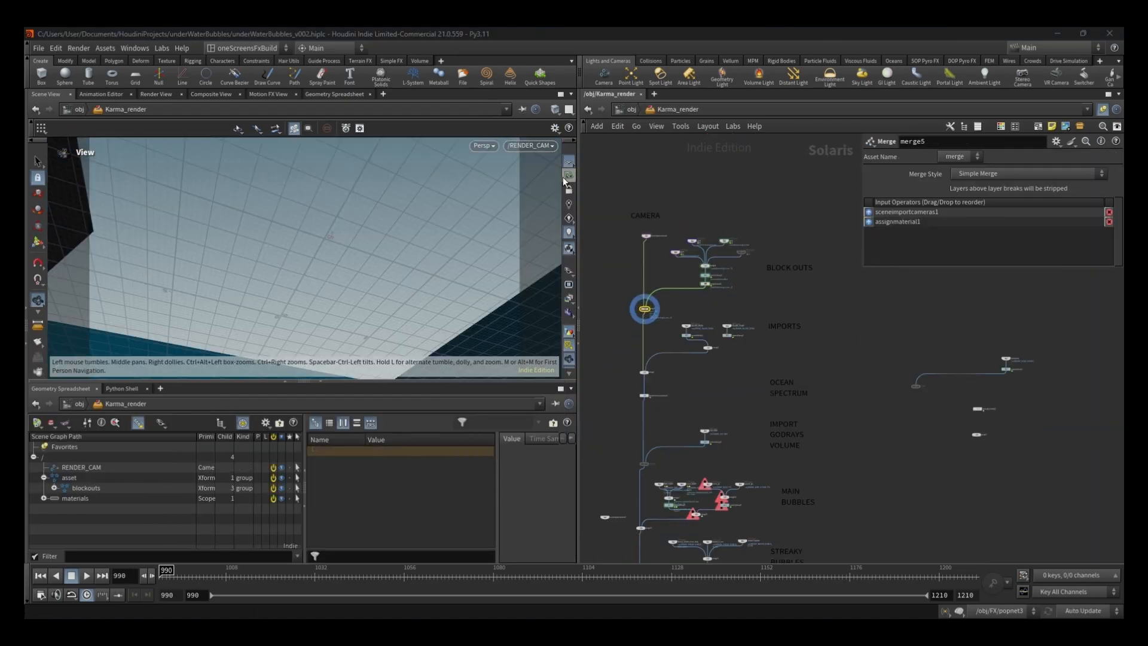